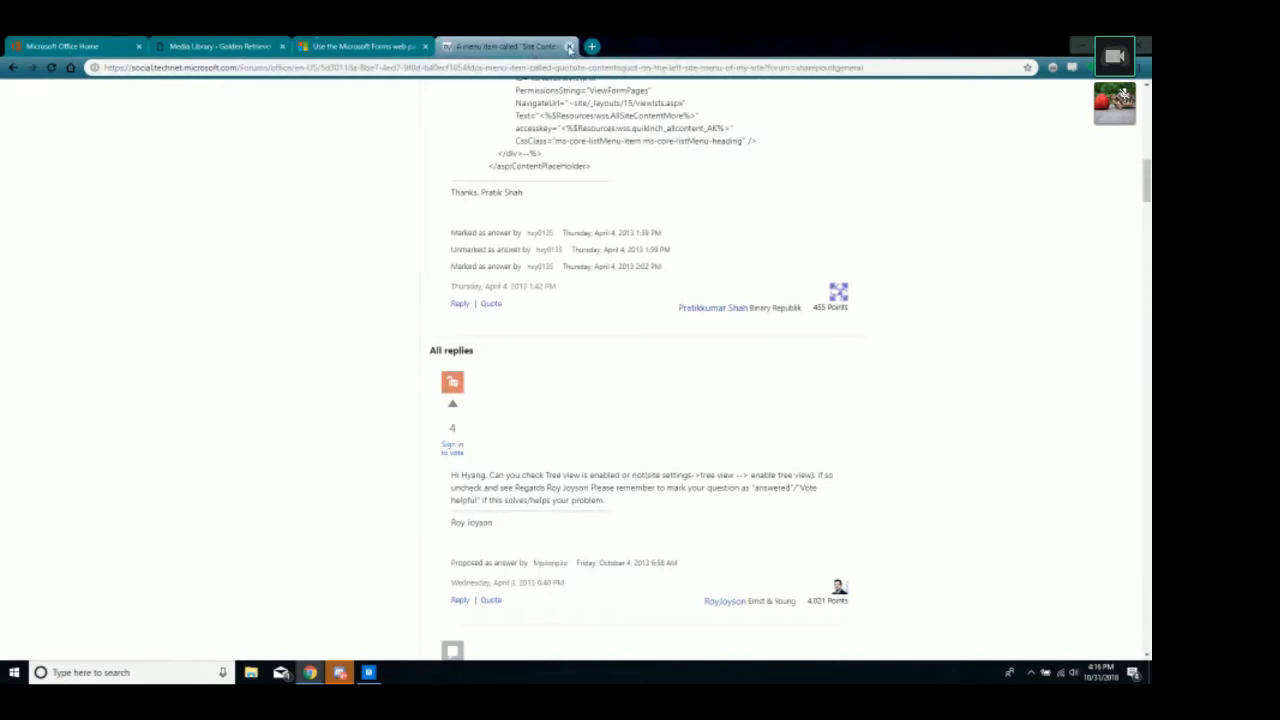
# Close the forum thread, Microsoft Forms and media library tabs, and open SharePoint in a new tab.
pyautogui.click(568, 47)
pyautogui.click(425, 47)
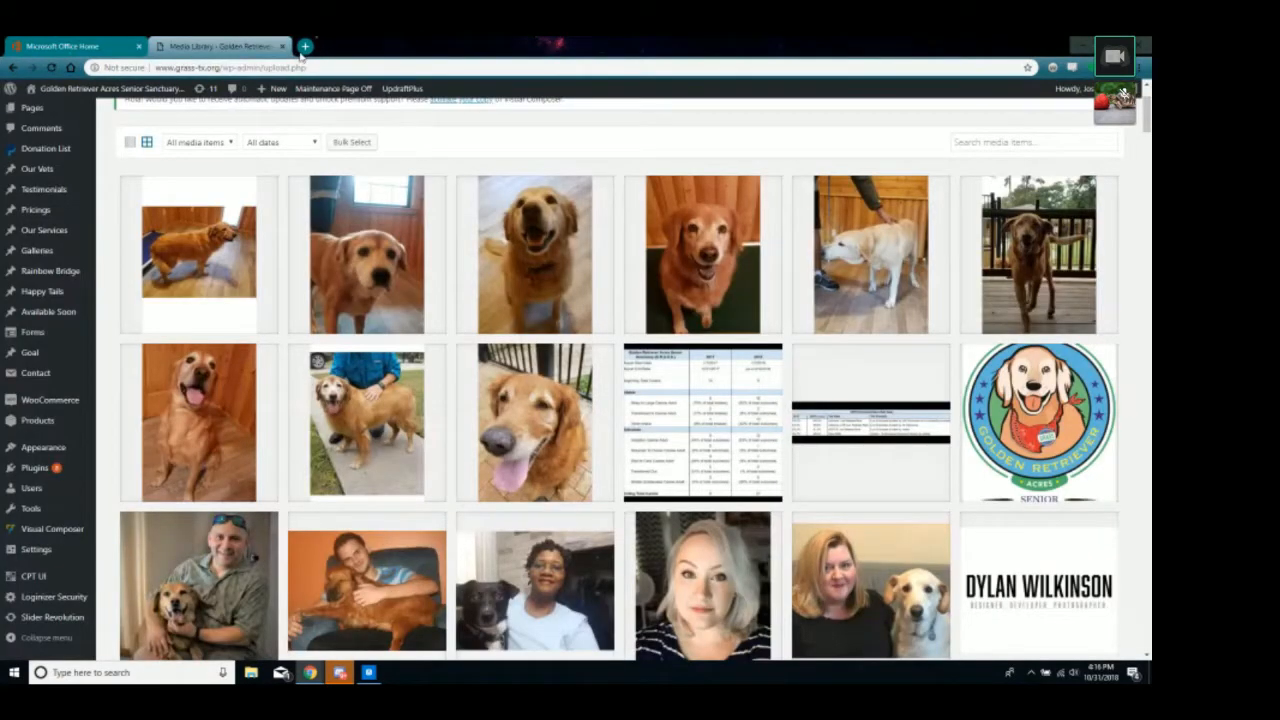
pyautogui.click(282, 47)
pyautogui.click(603, 339)
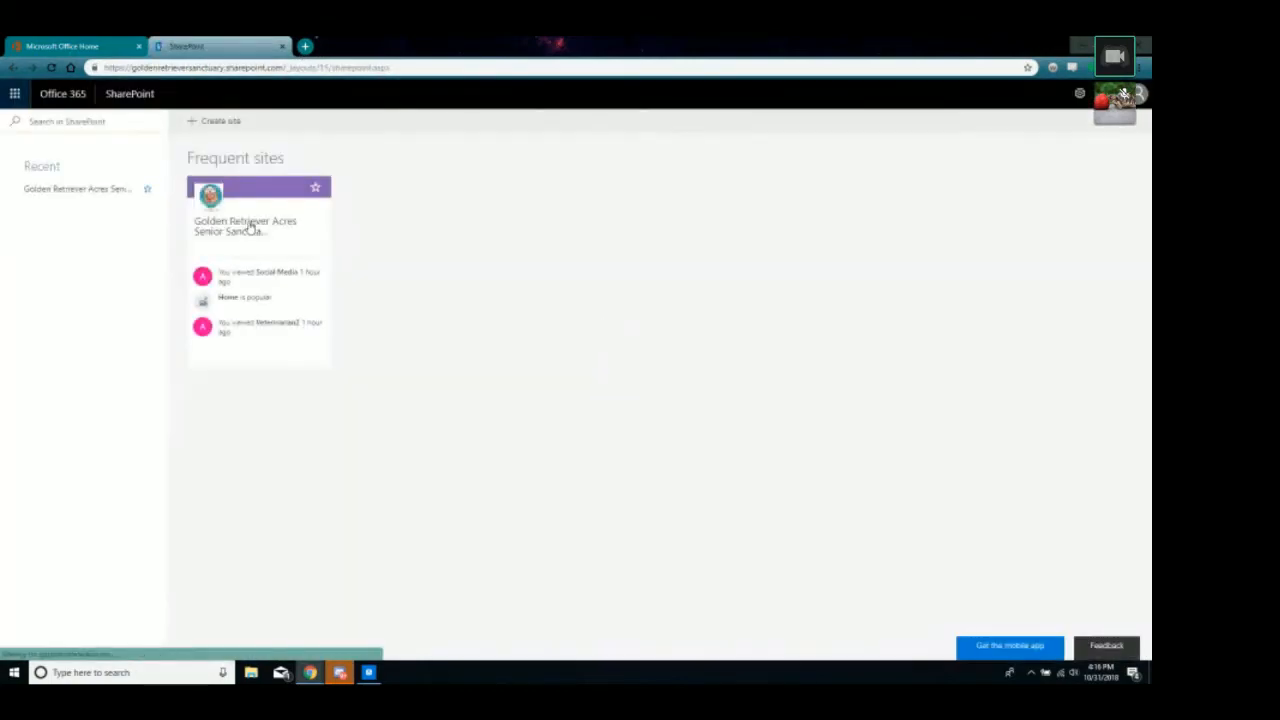
# Go to the Golden Retriever Acres team site's Site contents and find the Test list tile.
pyautogui.click(251, 225)
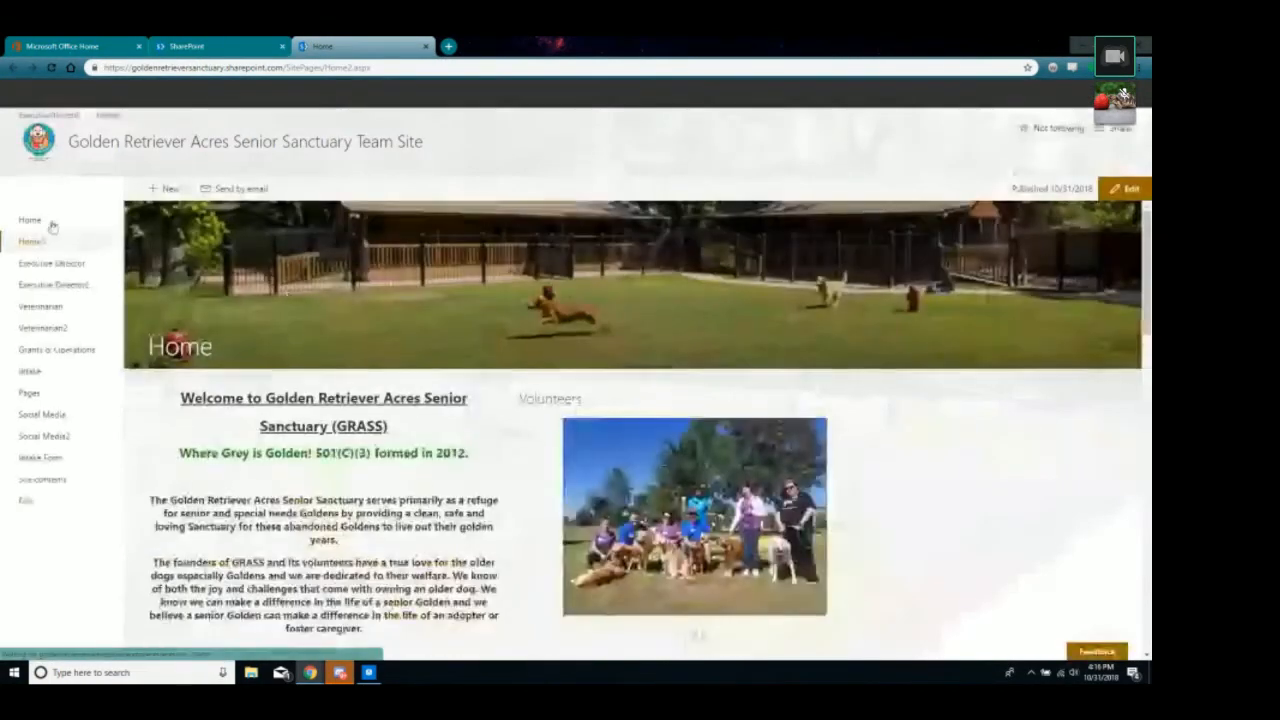
pyautogui.click(55, 481)
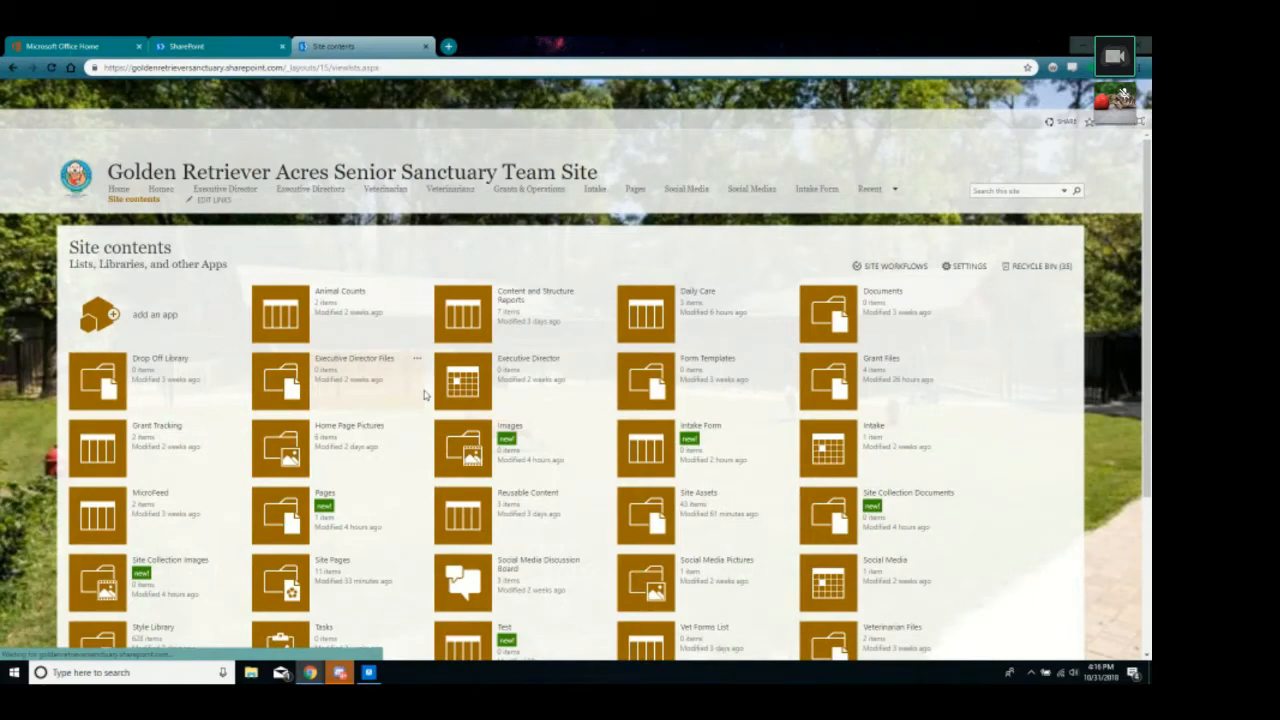
pyautogui.scroll(-5, 424, 395)
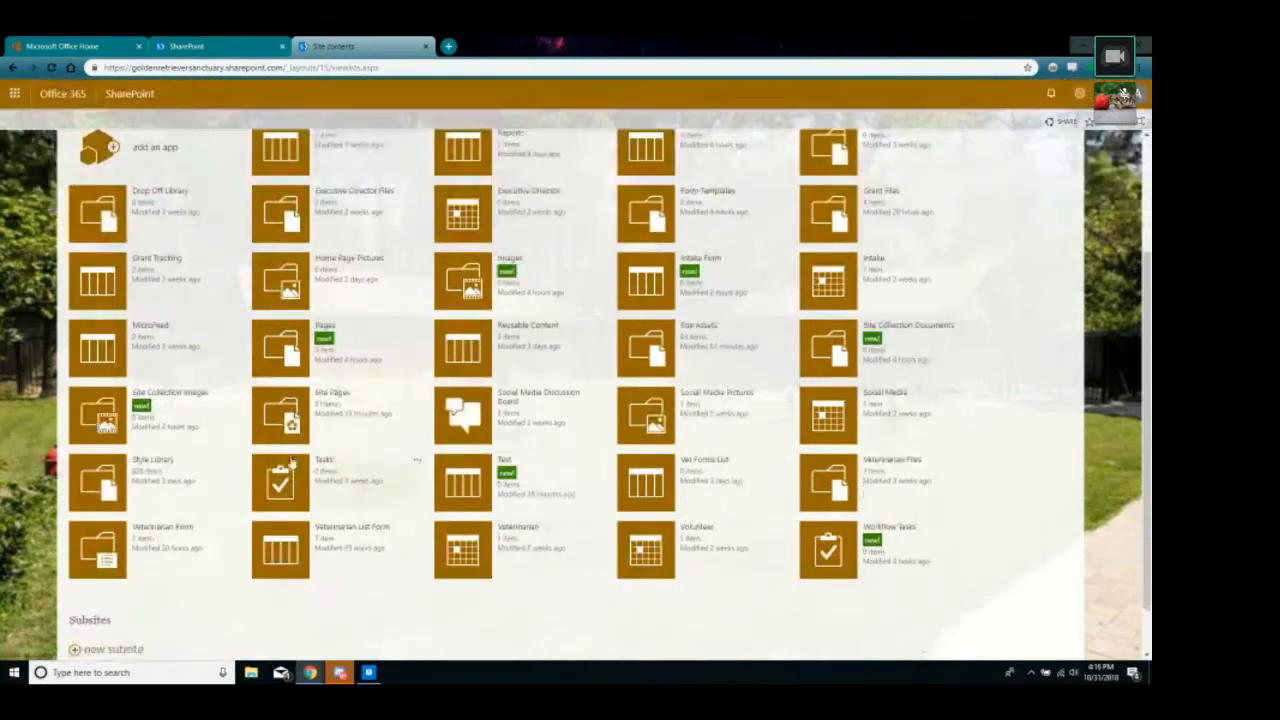
pyautogui.scroll(3, 570, 470)
pyautogui.scroll(-4, 581, 478)
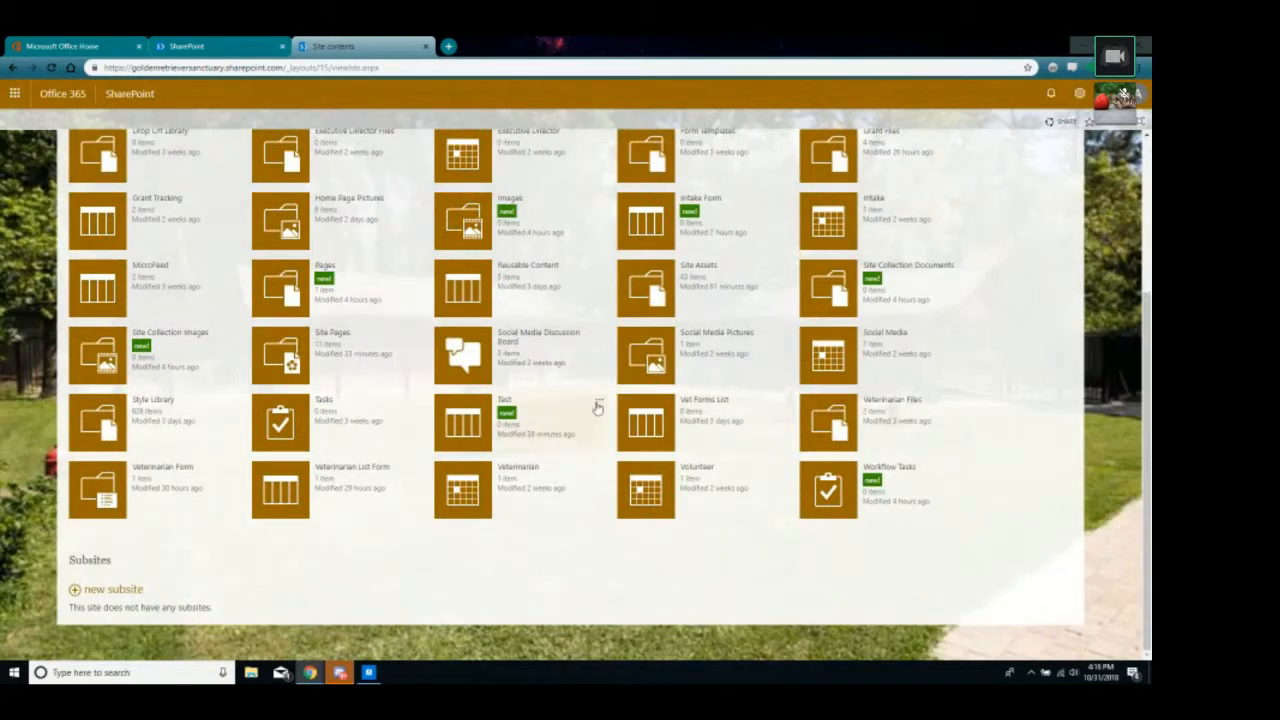
pyautogui.moveTo(551, 414)
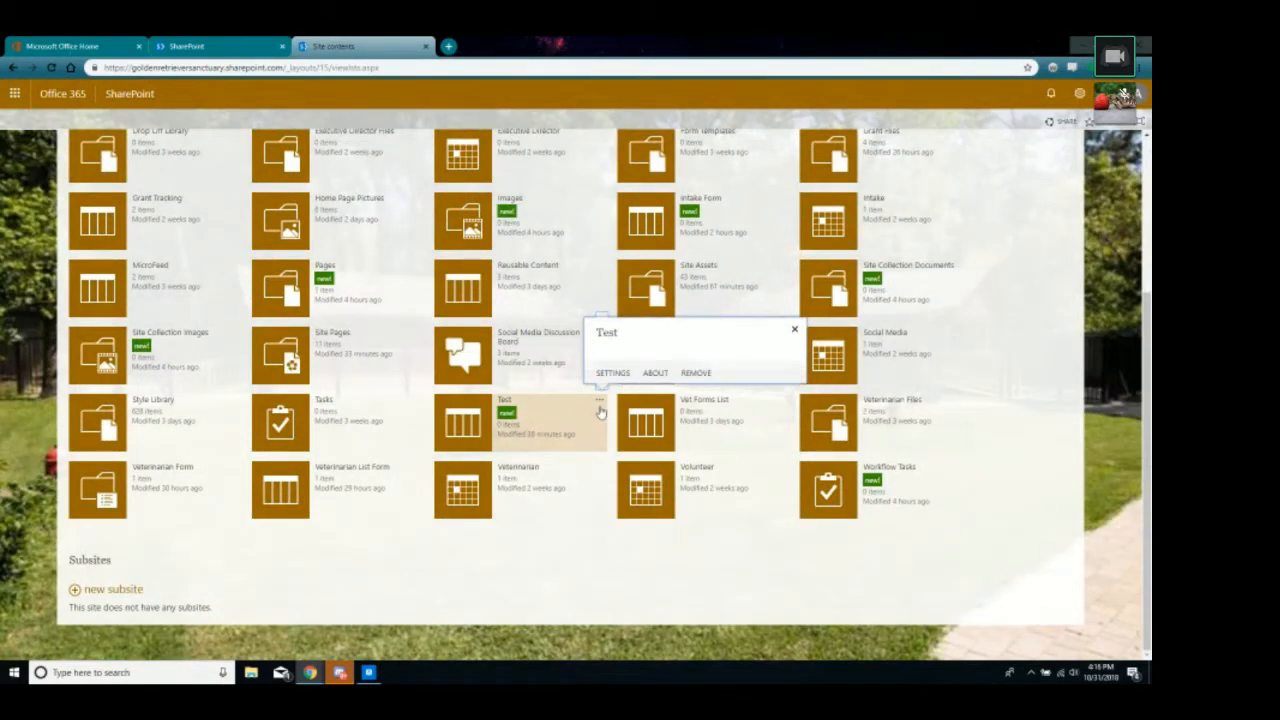
# Open the Test list, glance at the Title column's sorting options, and switch to editable grid mode.
pyautogui.click(518, 410)
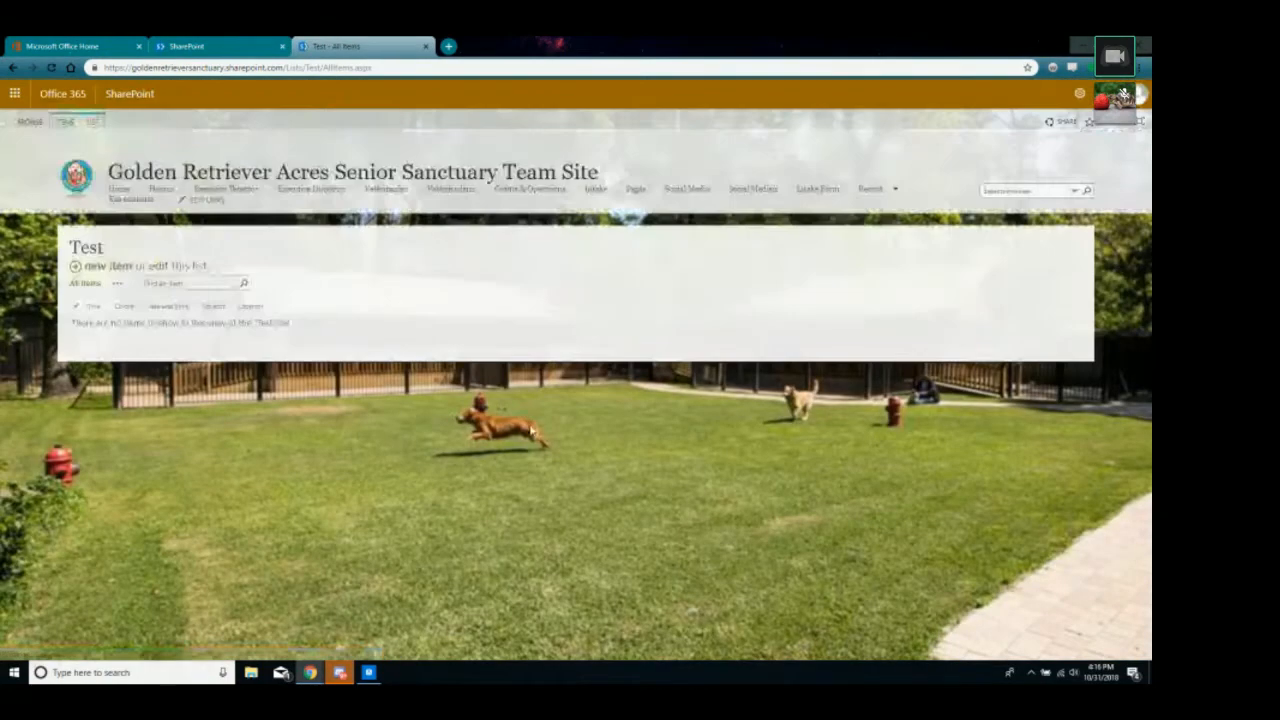
pyautogui.click(104, 308)
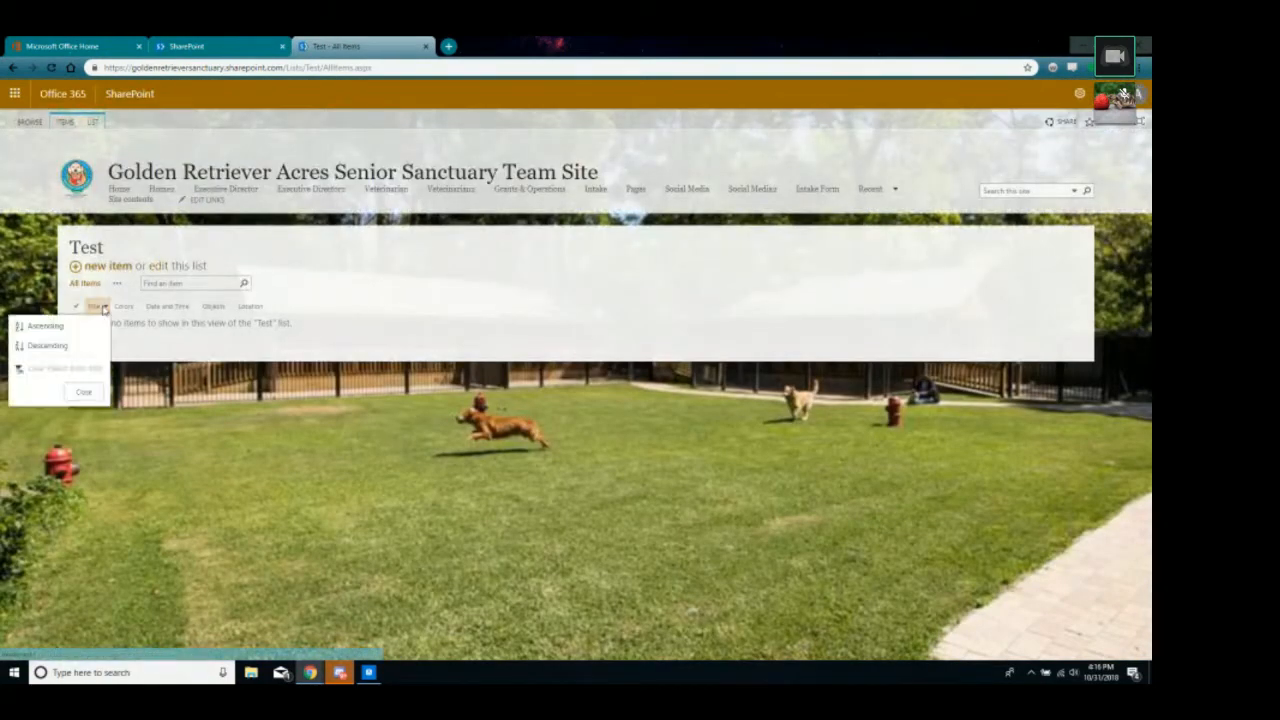
pyautogui.click(188, 324)
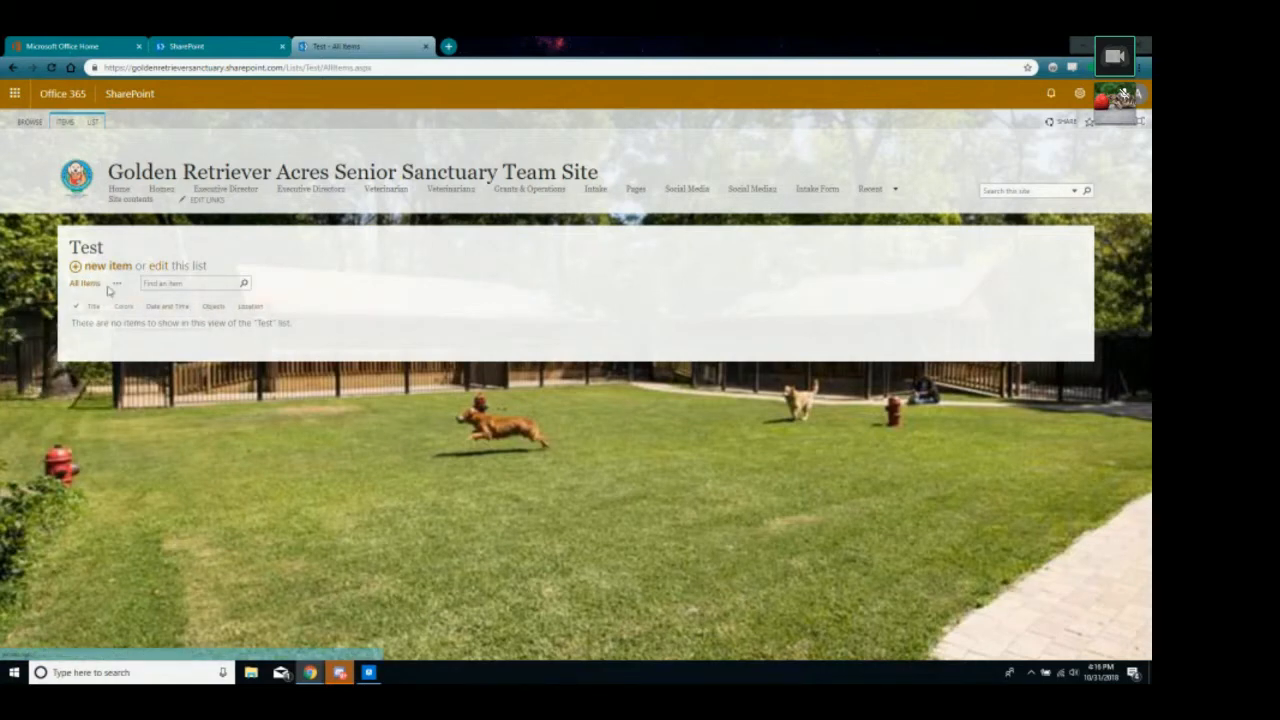
pyautogui.click(159, 266)
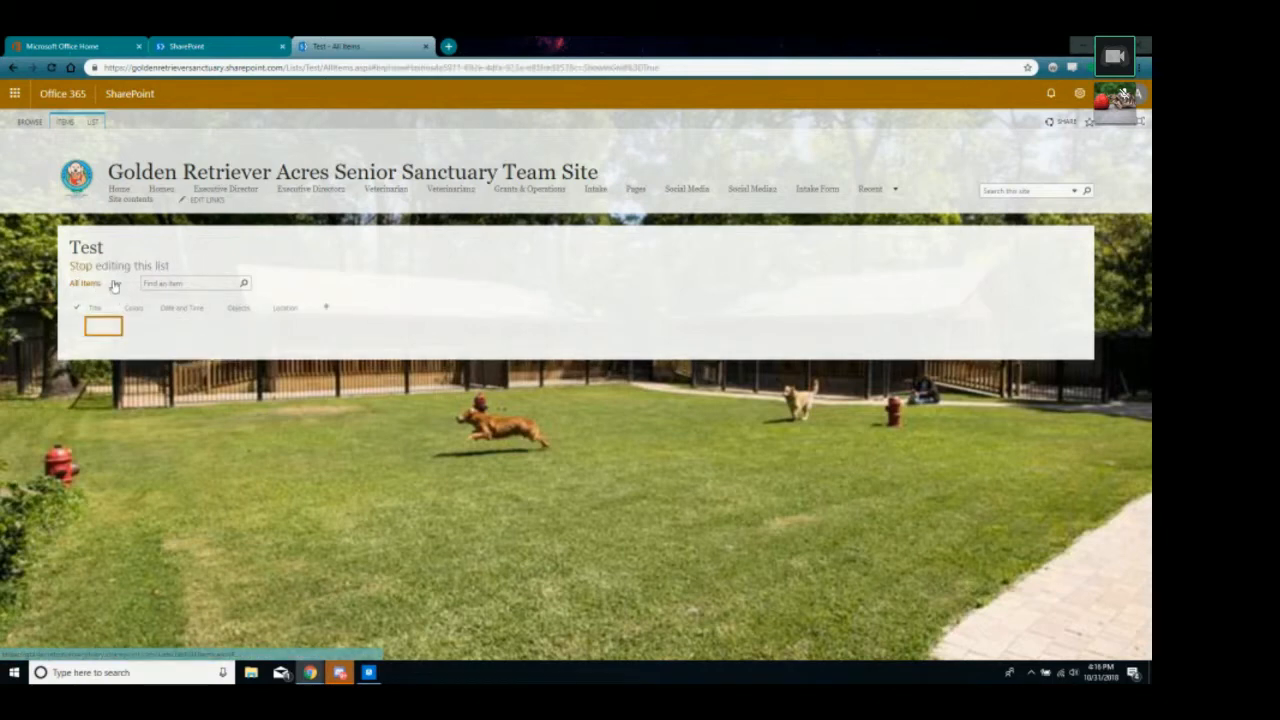
# Bring up the full set of column types for a new Test list column.
pyautogui.click(325, 307)
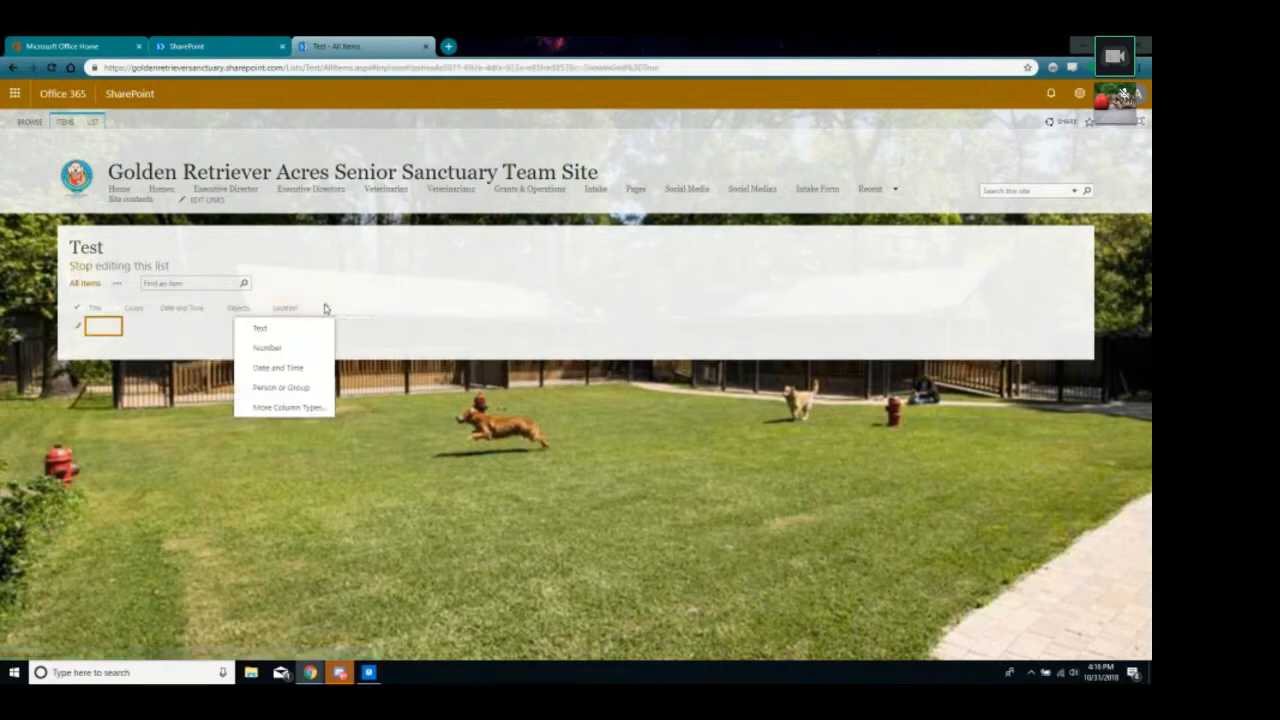
pyautogui.click(414, 406)
pyautogui.click(329, 310)
pyautogui.click(300, 404)
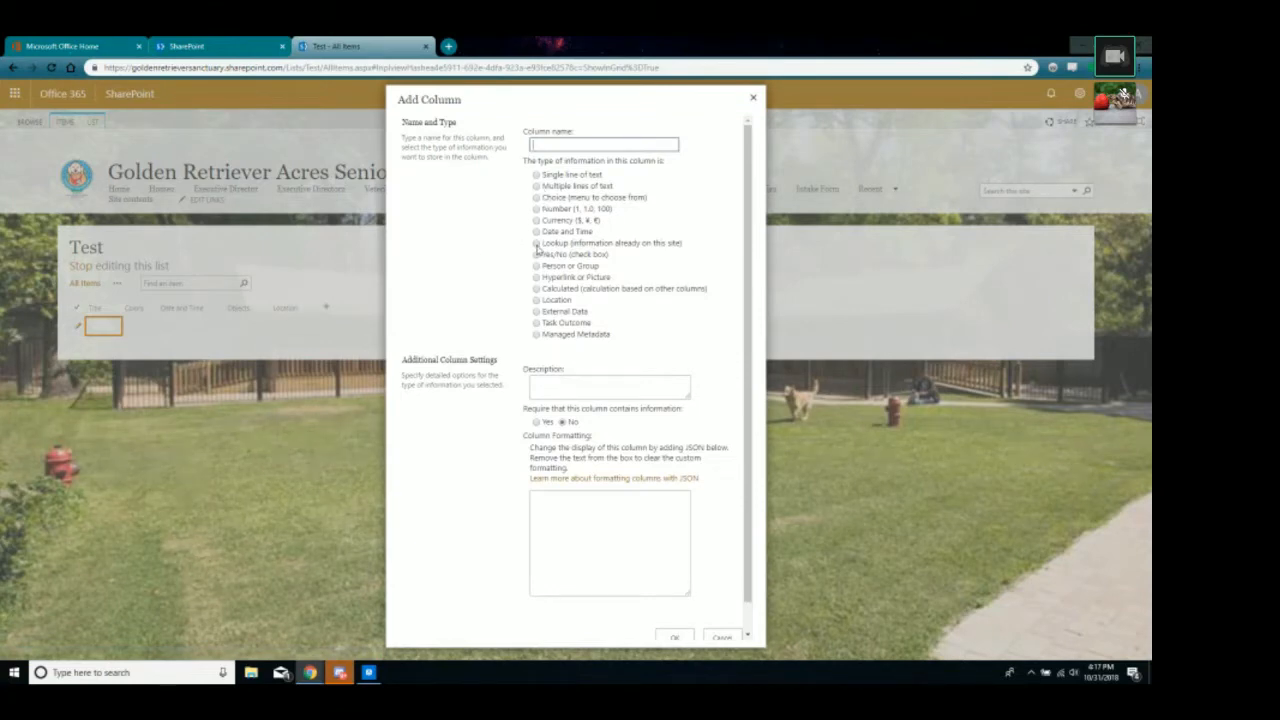
# After trying Yes/No and Number, make the new column a Choice column and start naming it.
pyautogui.click(537, 232)
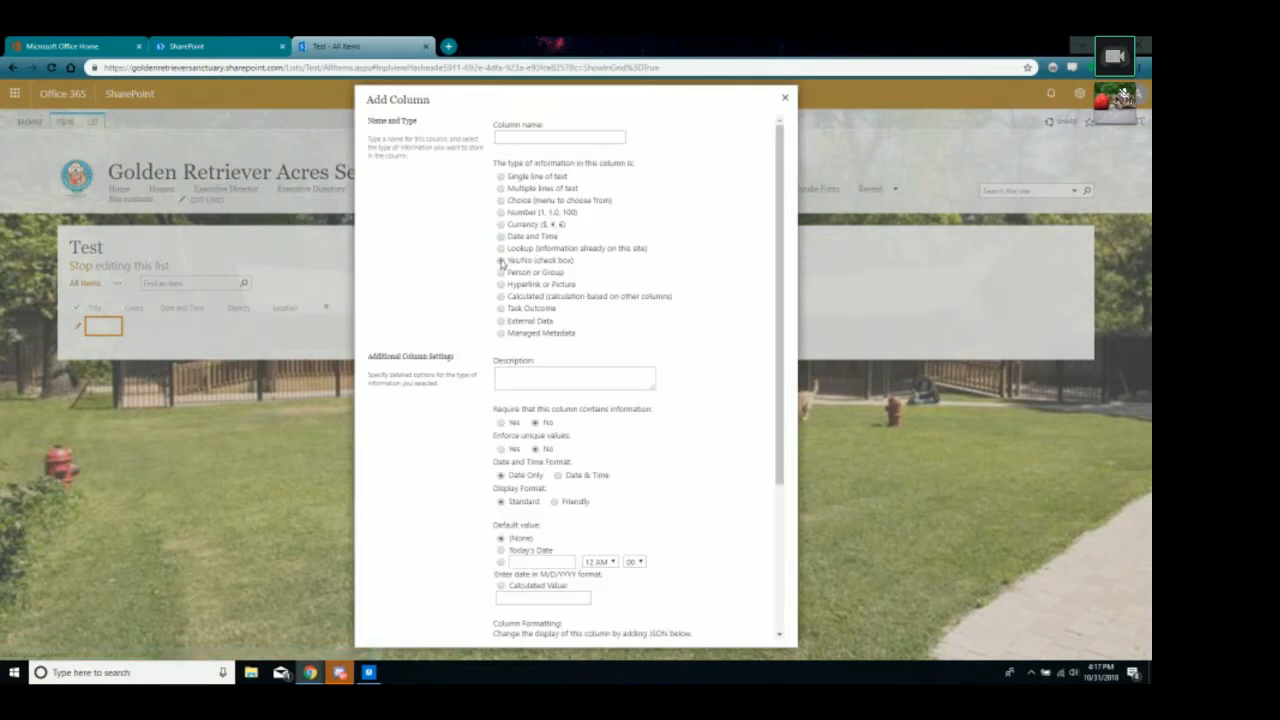
pyautogui.click(501, 212)
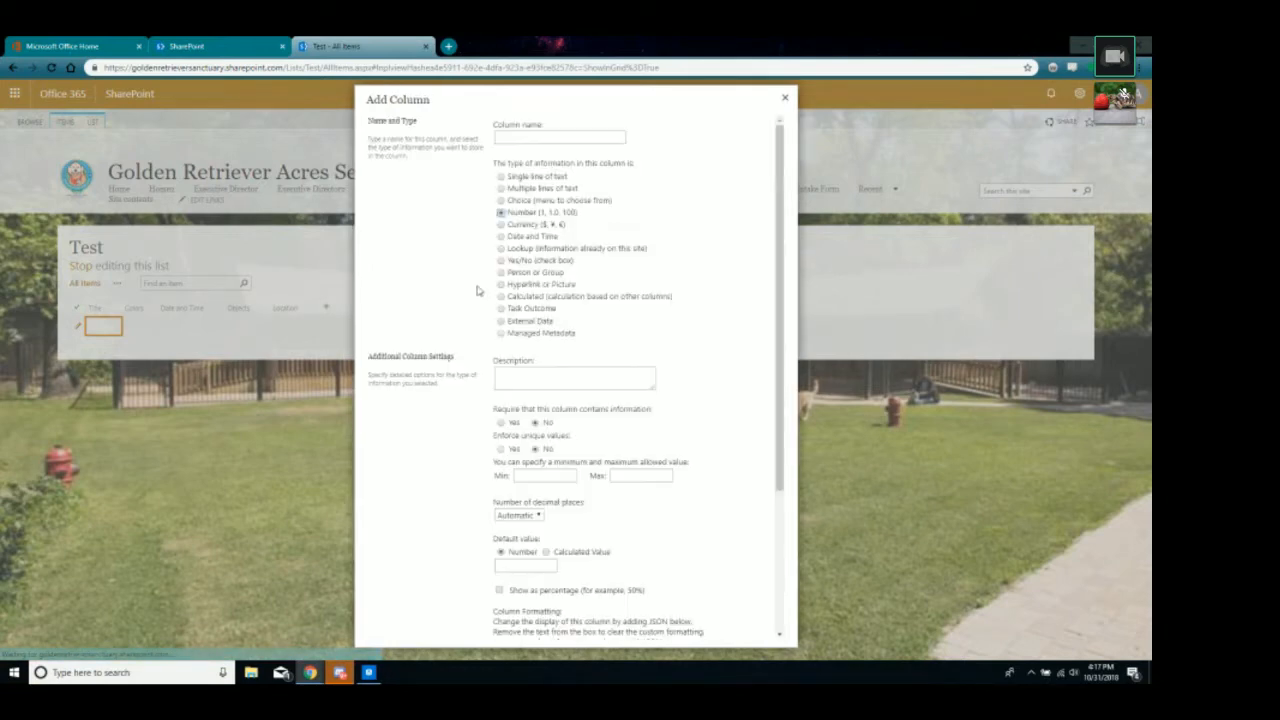
pyautogui.click(501, 200)
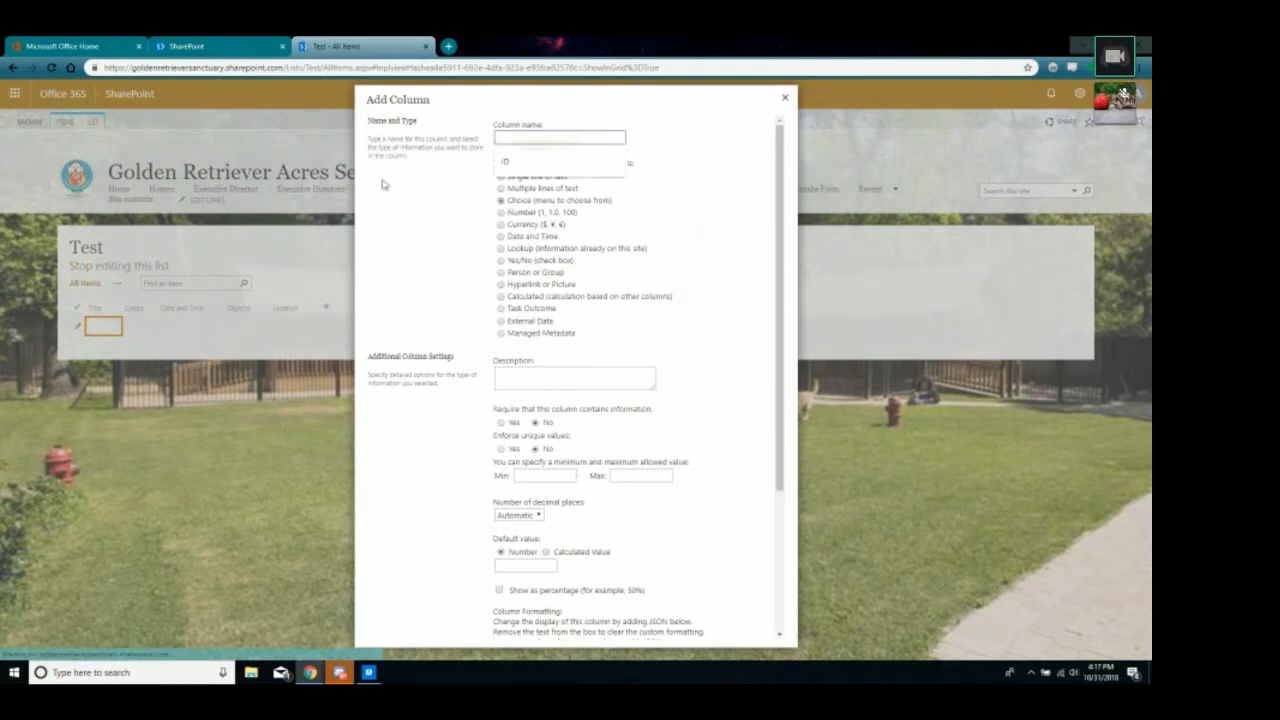
pyautogui.click(531, 136)
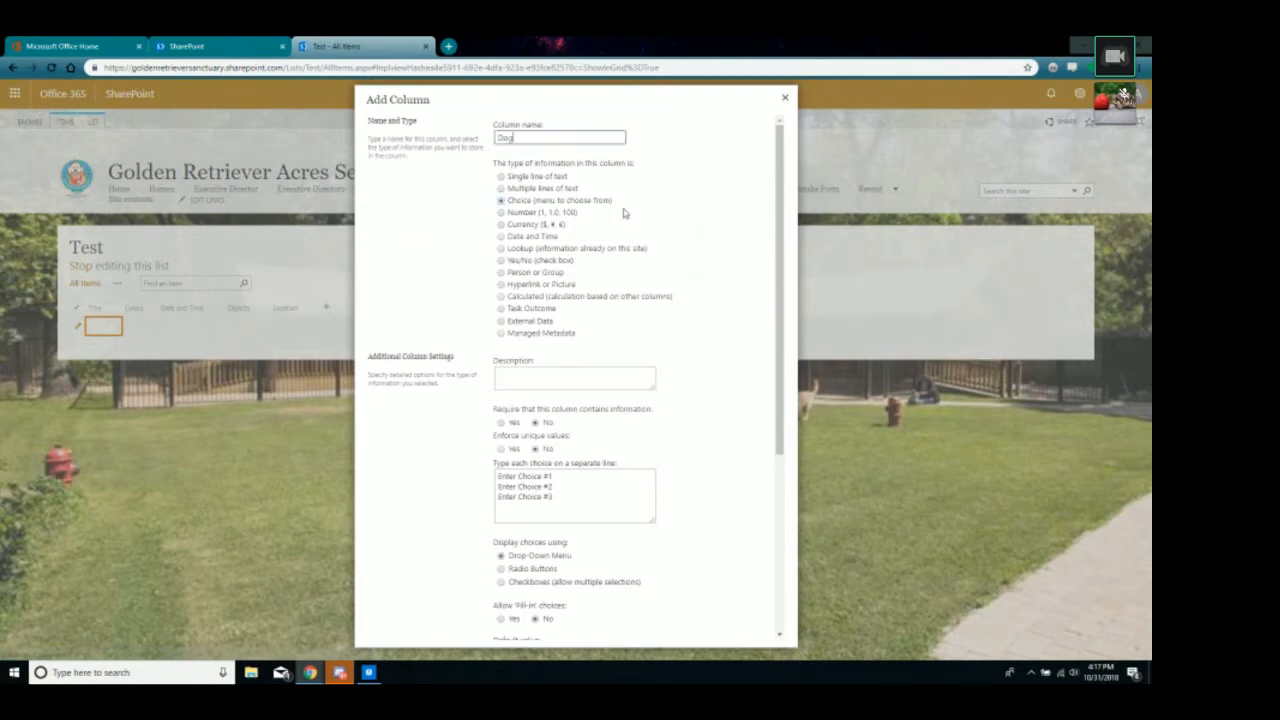
pyautogui.scroll(-1, 443, 303)
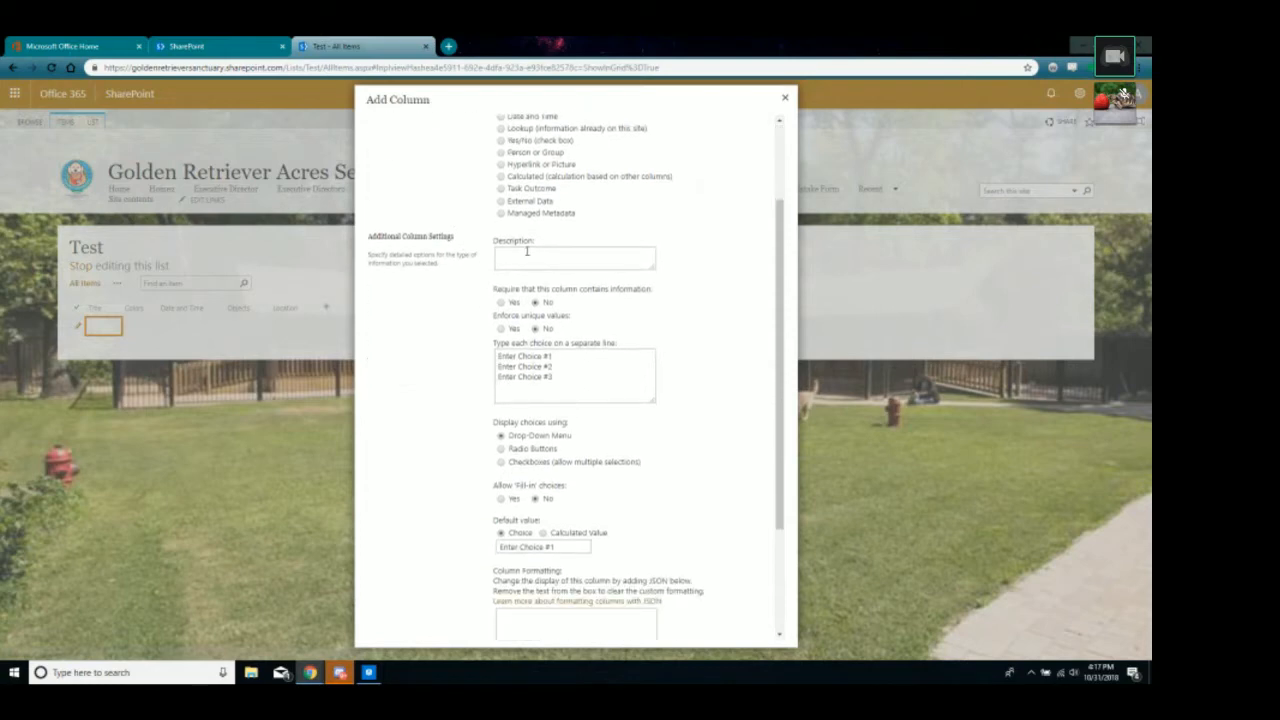
# Make the column required and replace its placeholder choices with PureBred, Mixed and Non-Lab.
pyautogui.click(501, 303)
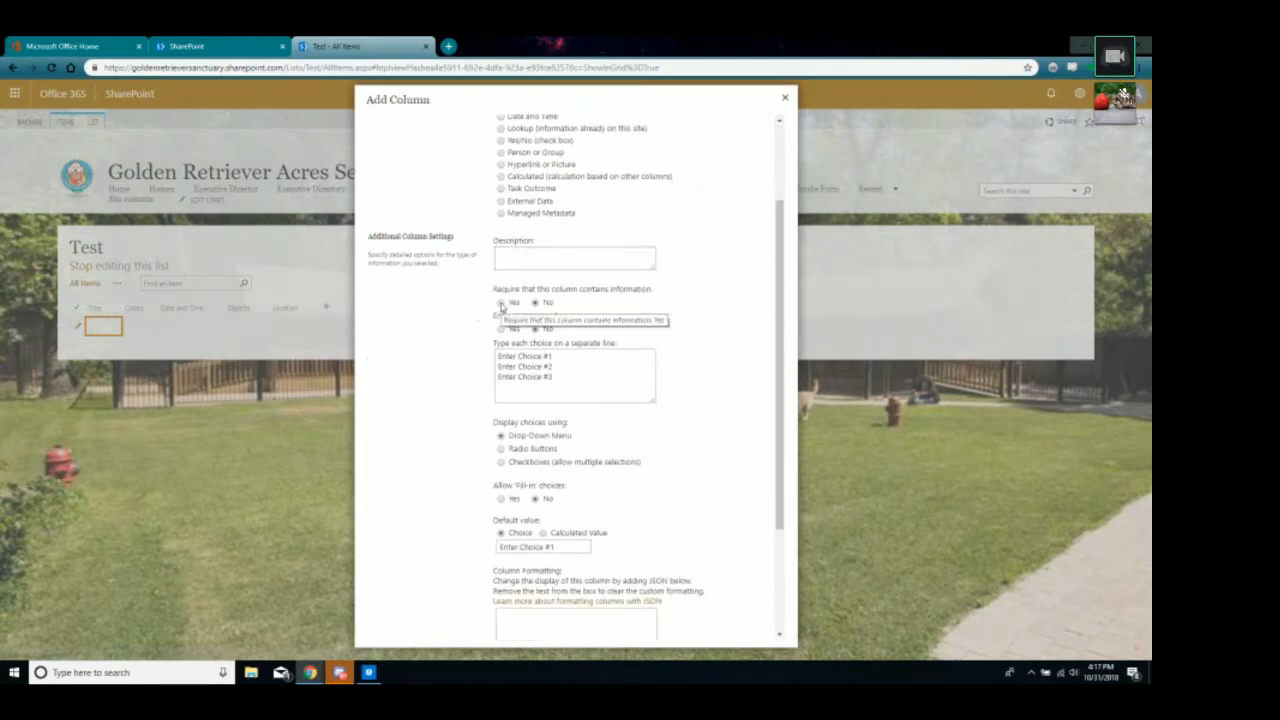
pyautogui.moveTo(591, 382); pyautogui.dragTo(424, 350)
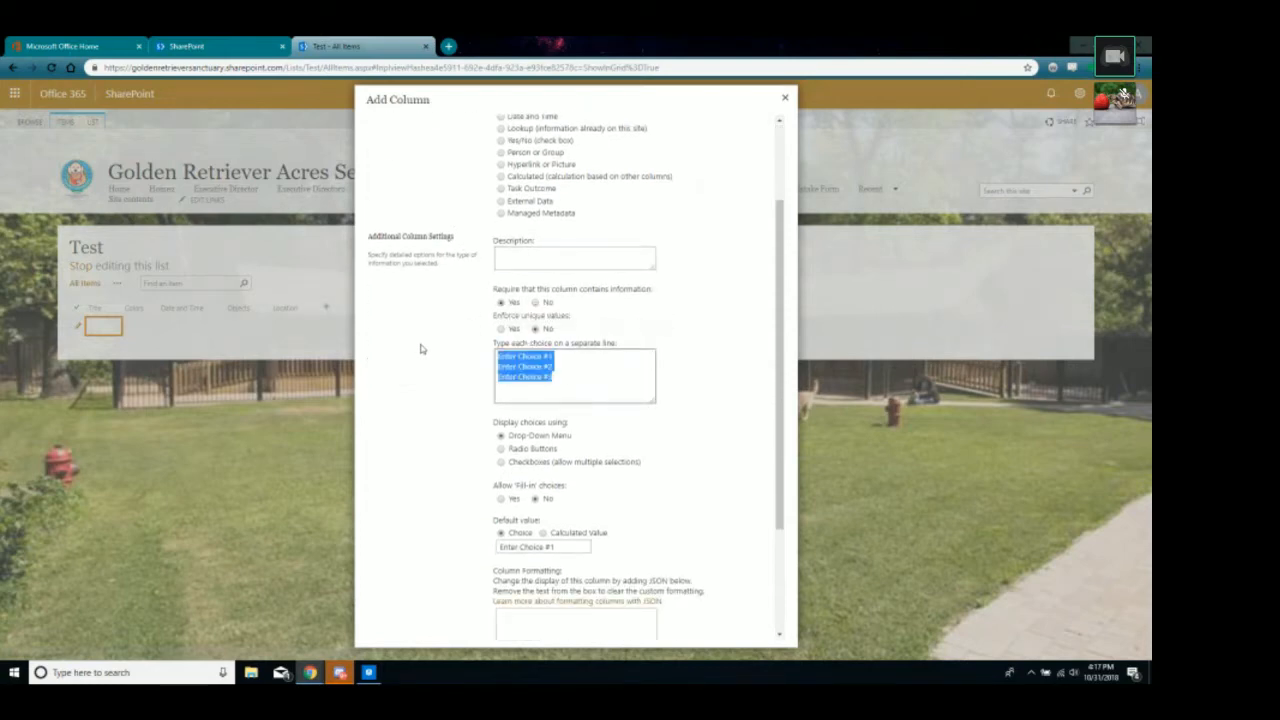
pyautogui.write('B')
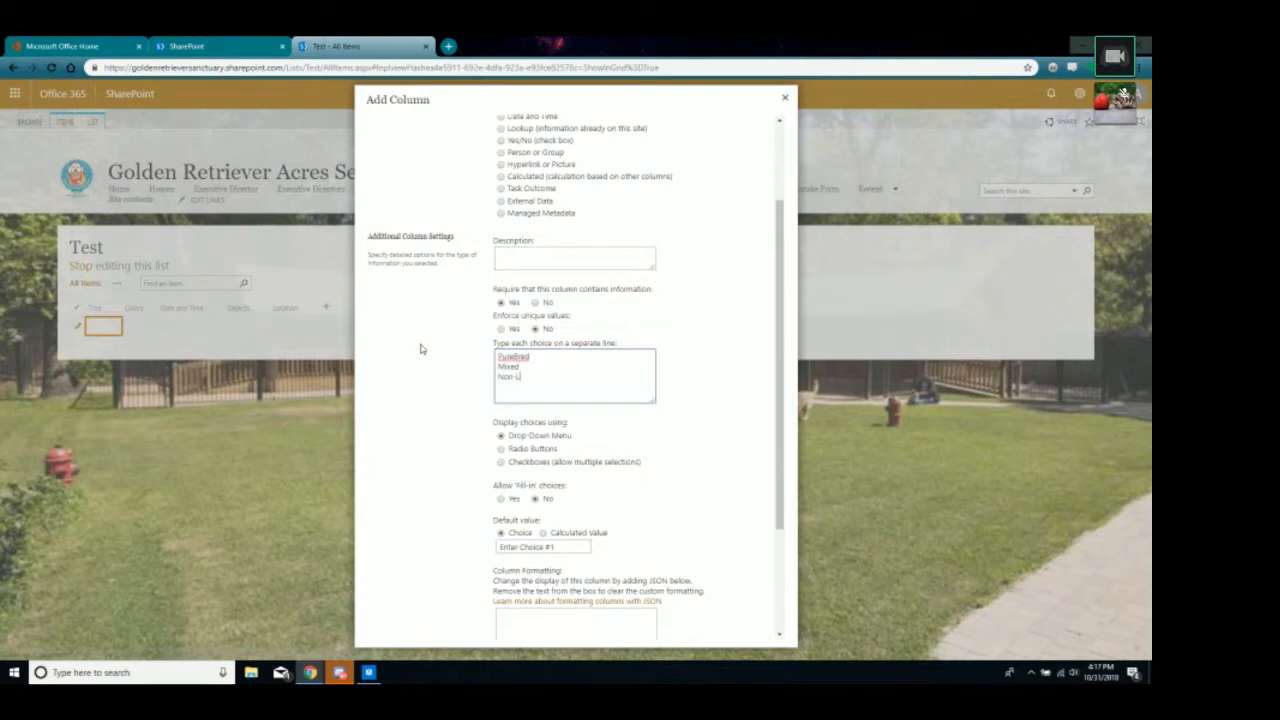
pyautogui.click(420, 348)
# Show the choices as checkboxes, clear the PureBred default value, and create the column.
pyautogui.scroll(-3, 430, 364)
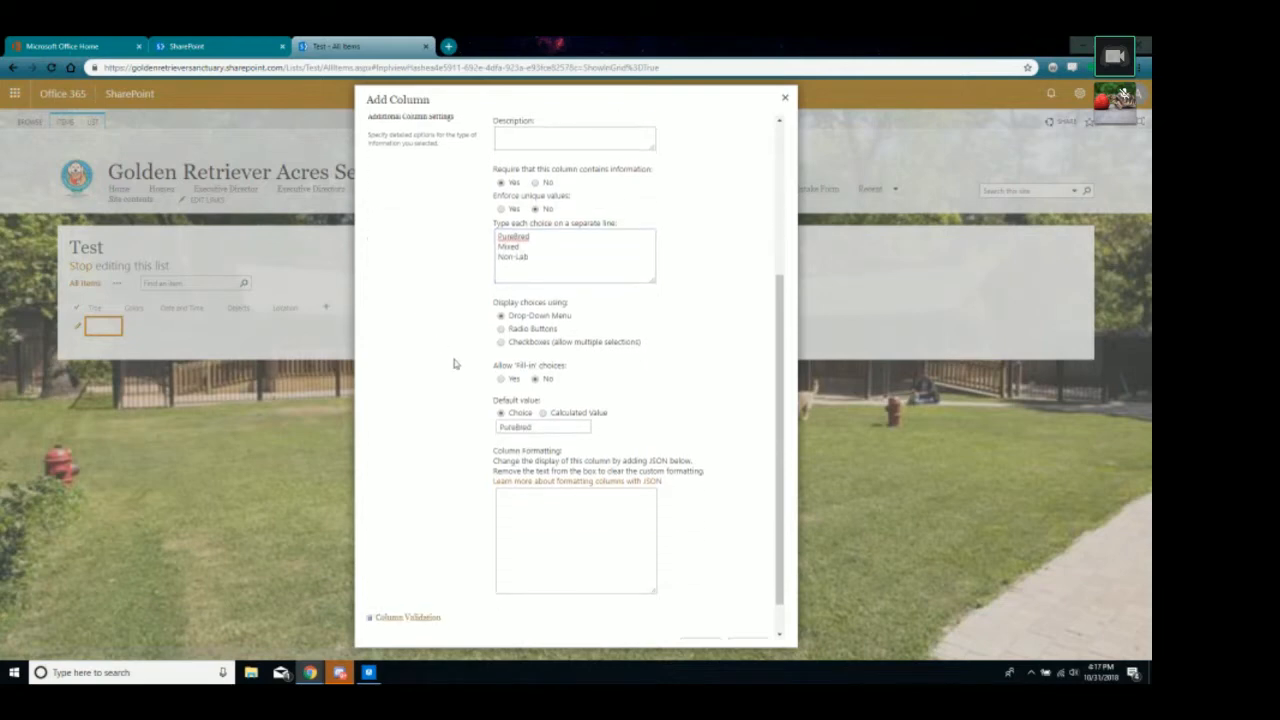
pyautogui.click(501, 342)
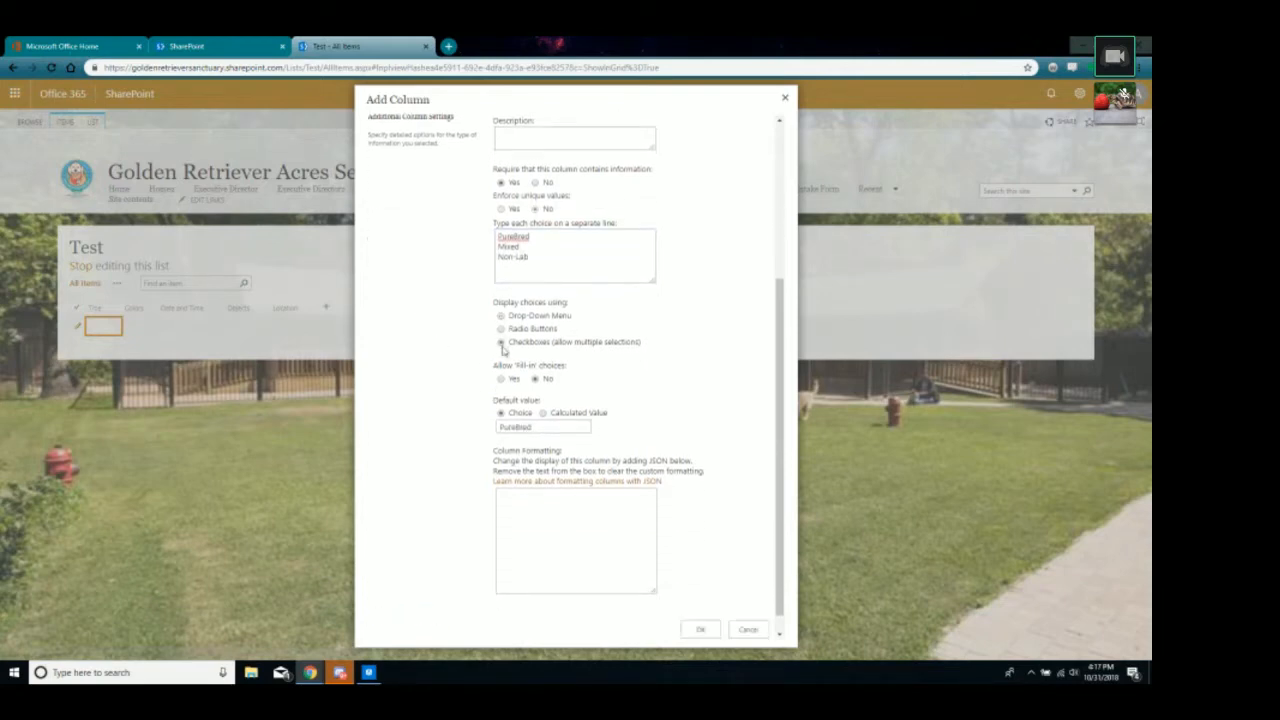
pyautogui.scroll(-1, 431, 403)
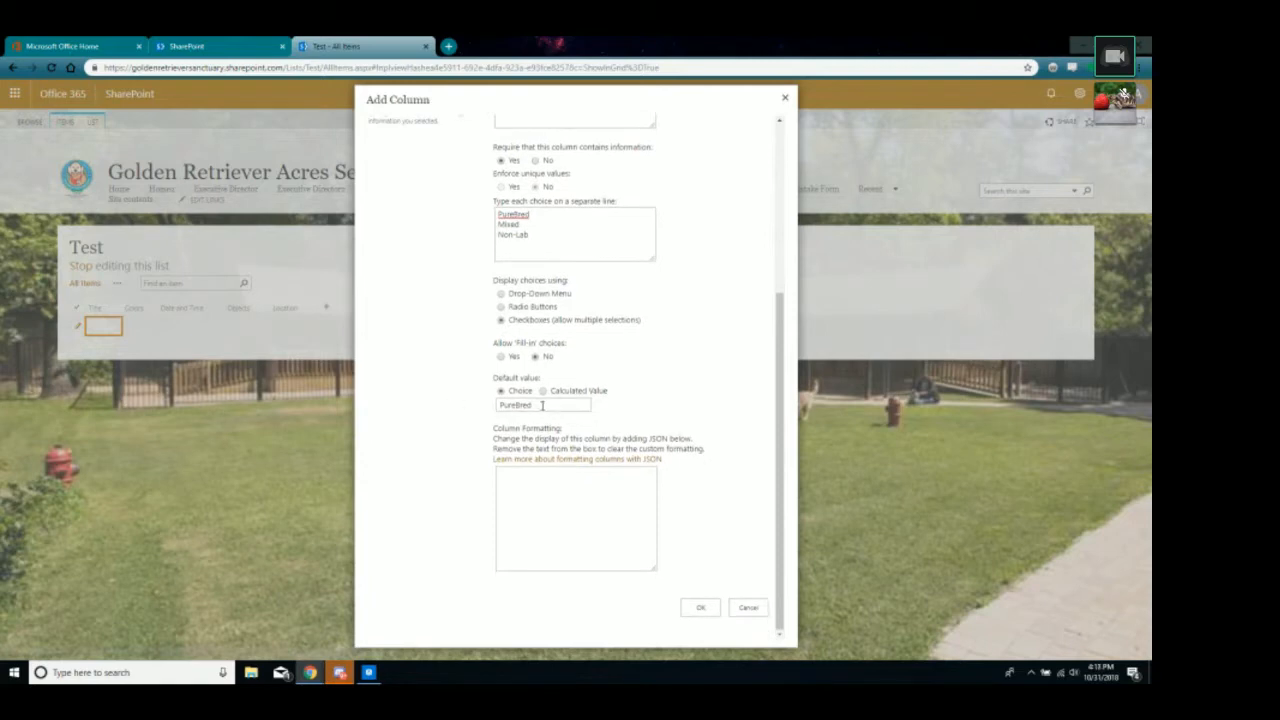
pyautogui.moveTo(542, 405); pyautogui.dragTo(427, 409)
pyautogui.press('BackSpace')
pyautogui.click(712, 608)
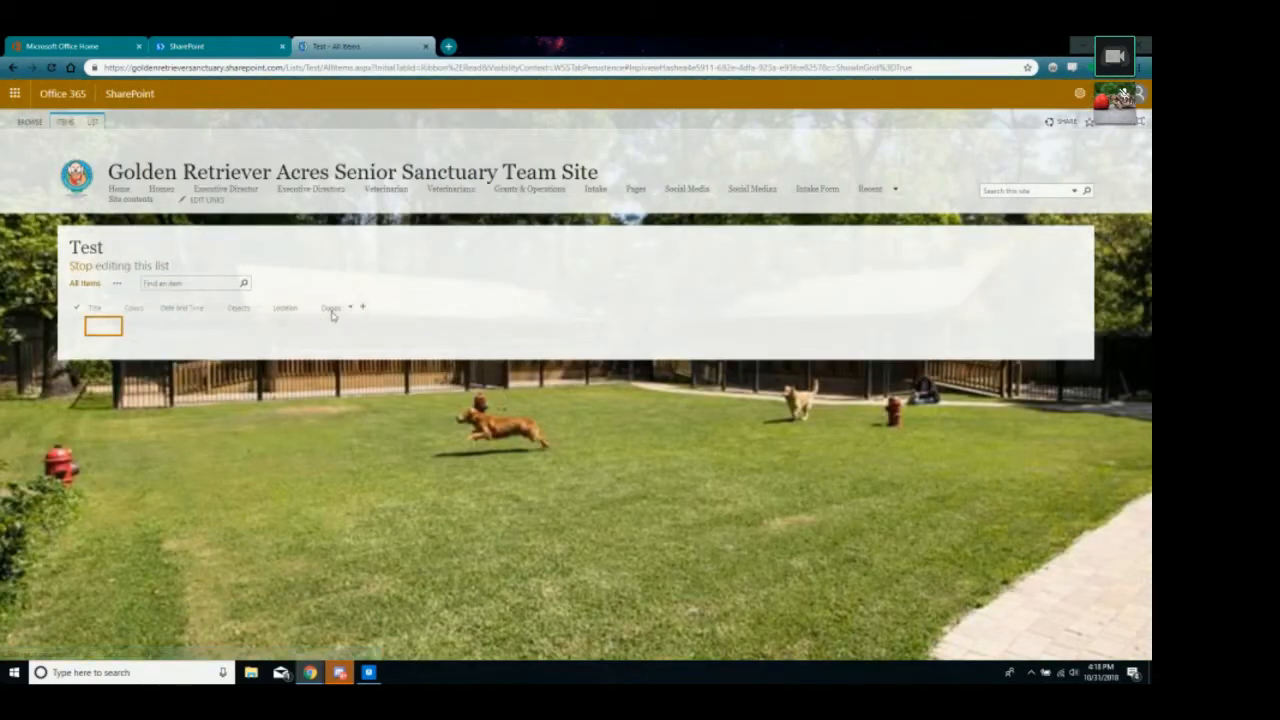
# View the Test list's ITEMS and LIST ribbon commands, including Customize in PowerApps, then open a blank browser tab.
pyautogui.click(65, 121)
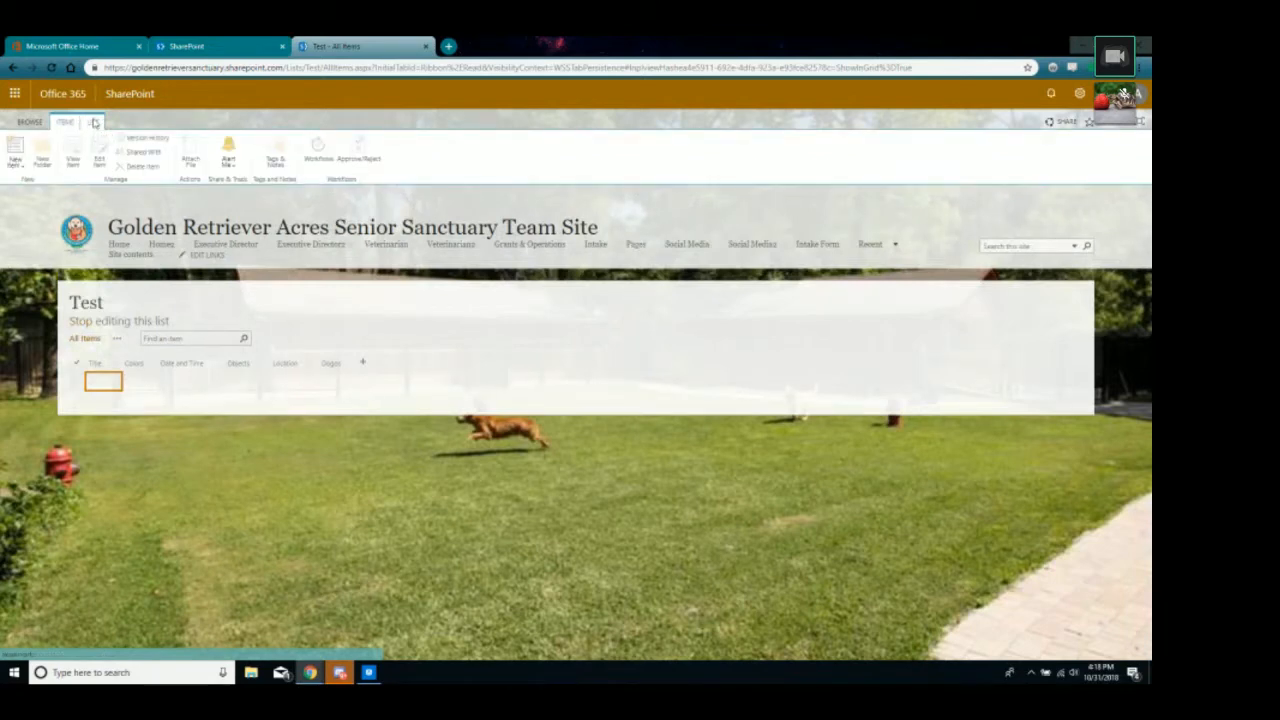
pyautogui.click(94, 121)
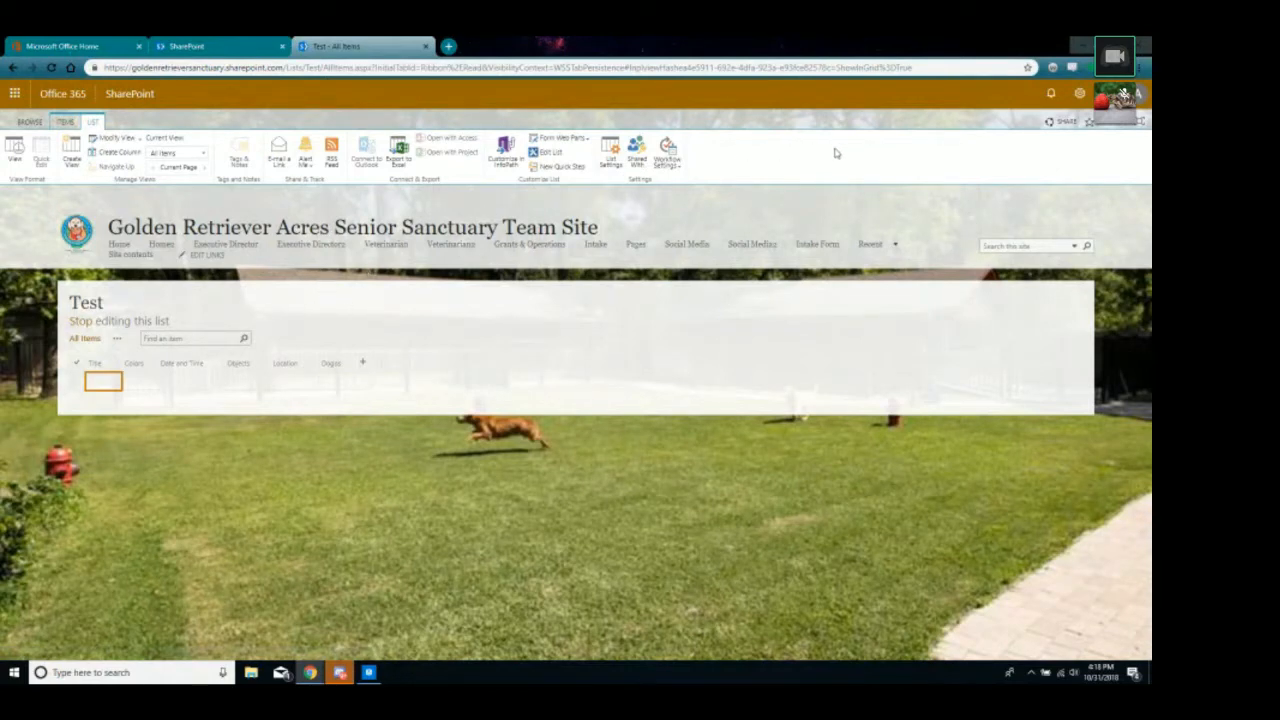
pyautogui.click(448, 46)
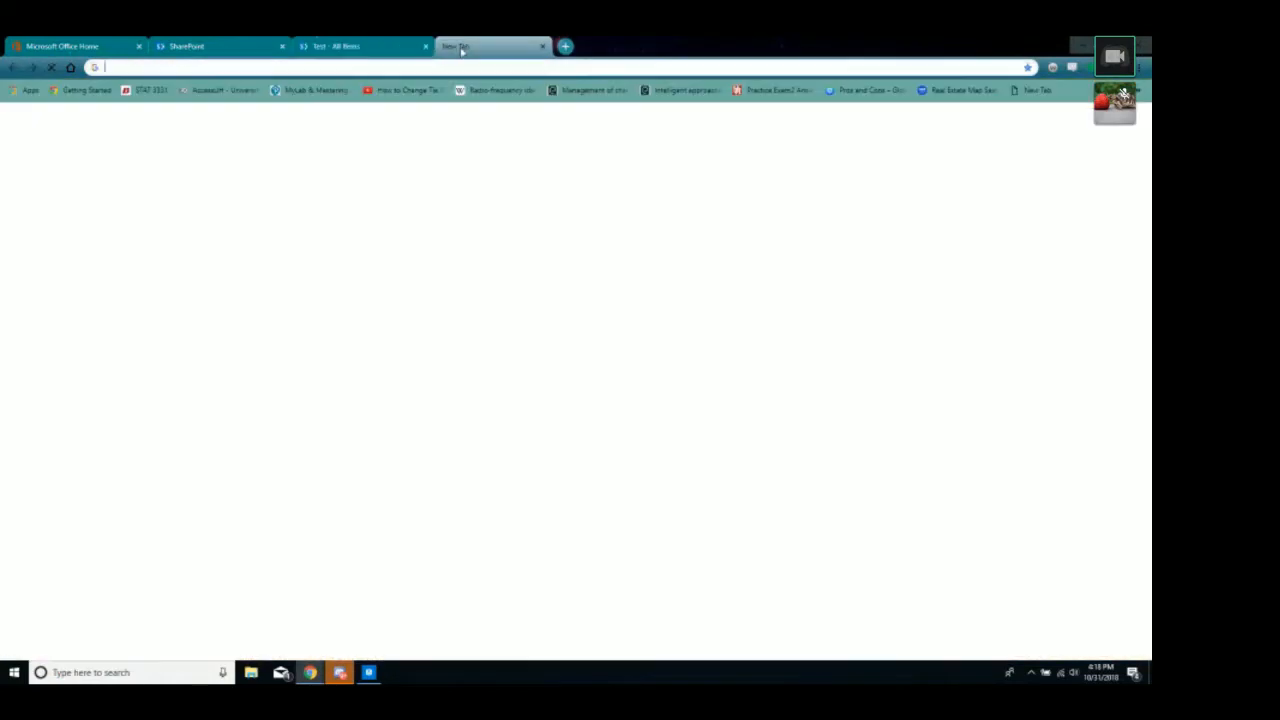
# Search for powerapps, go to the official Microsoft PowerApps site, and sign in.
pyautogui.write('powerapps')
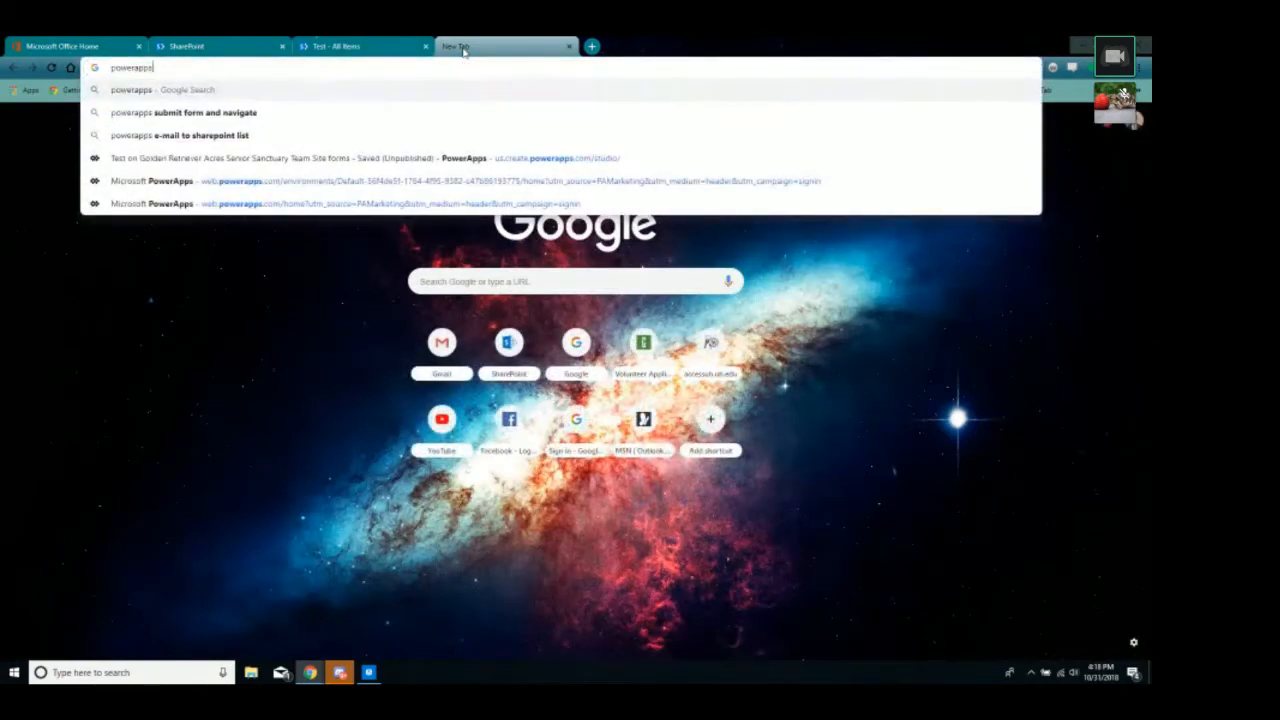
pyautogui.press('Return')
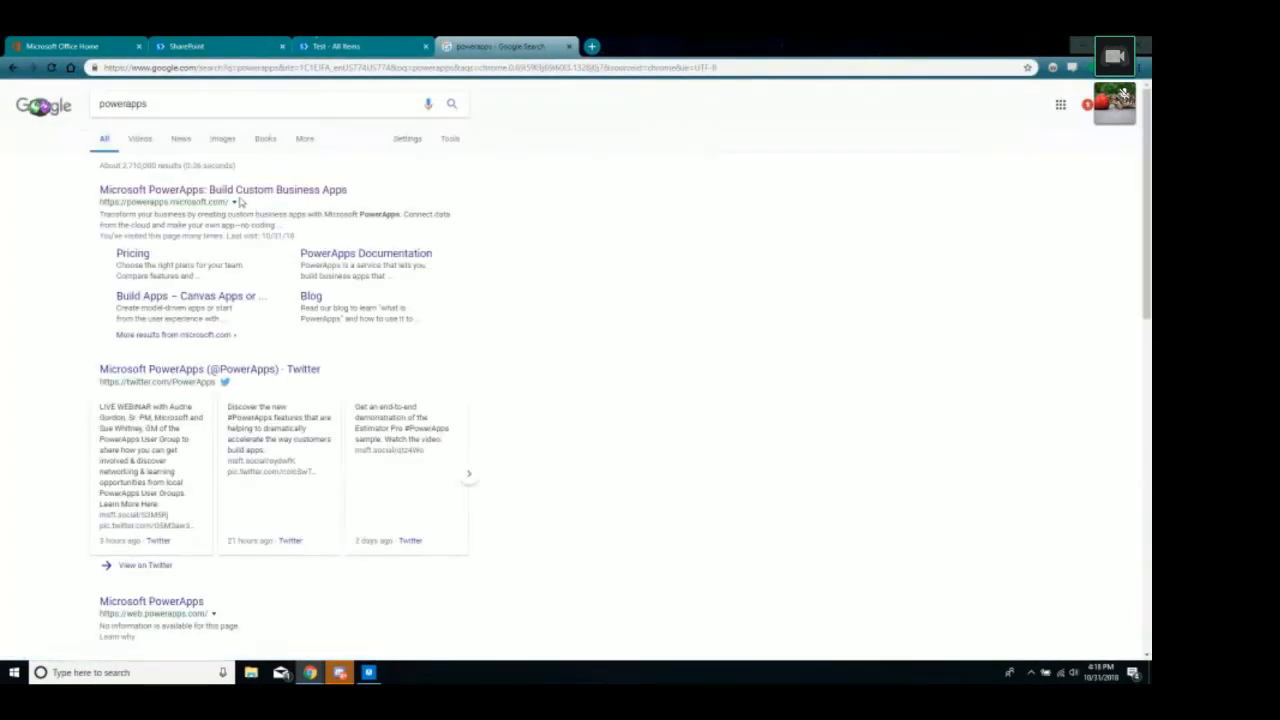
pyautogui.click(243, 190)
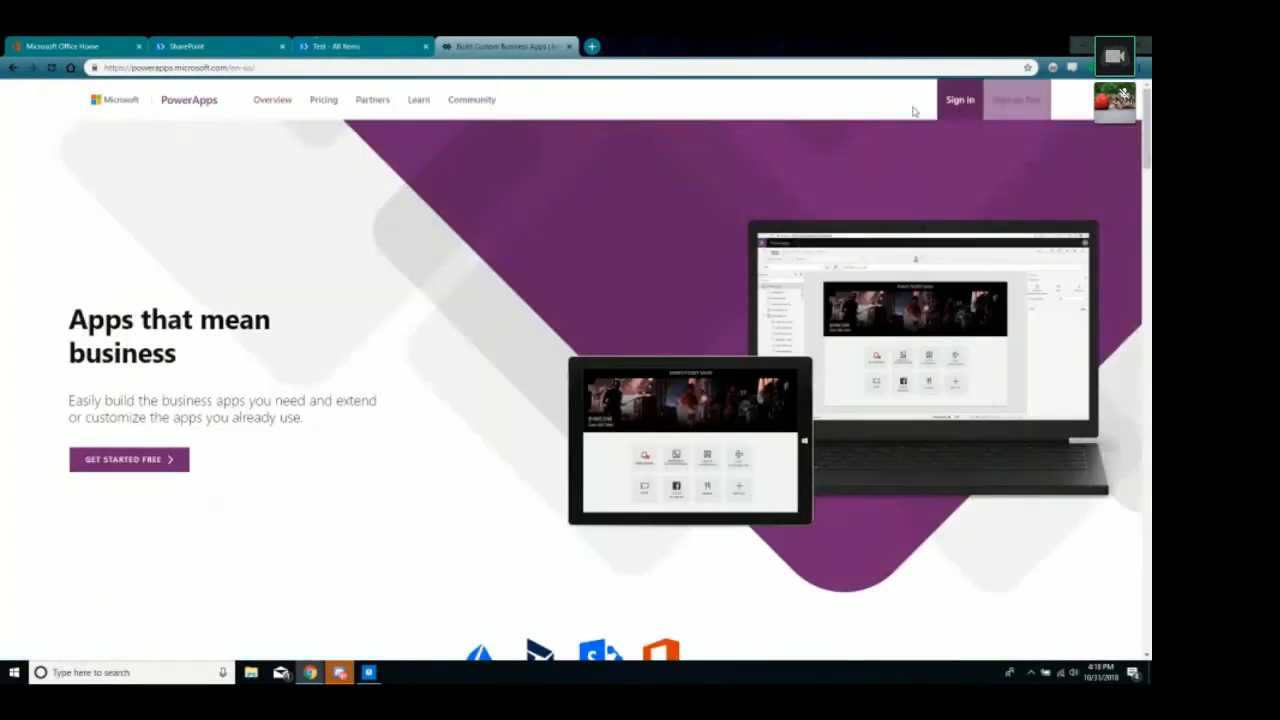
pyautogui.click(958, 104)
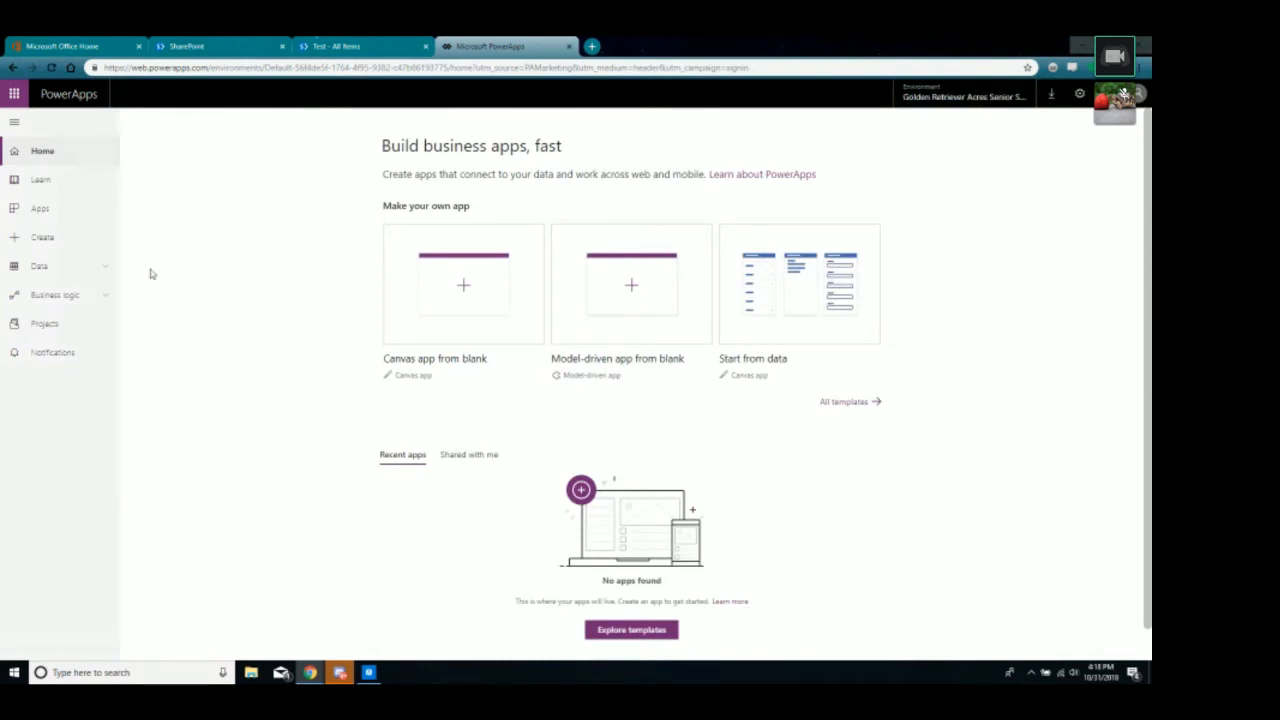
# Go to the Data > Connections page in the PowerApps portal.
pyautogui.click(89, 269)
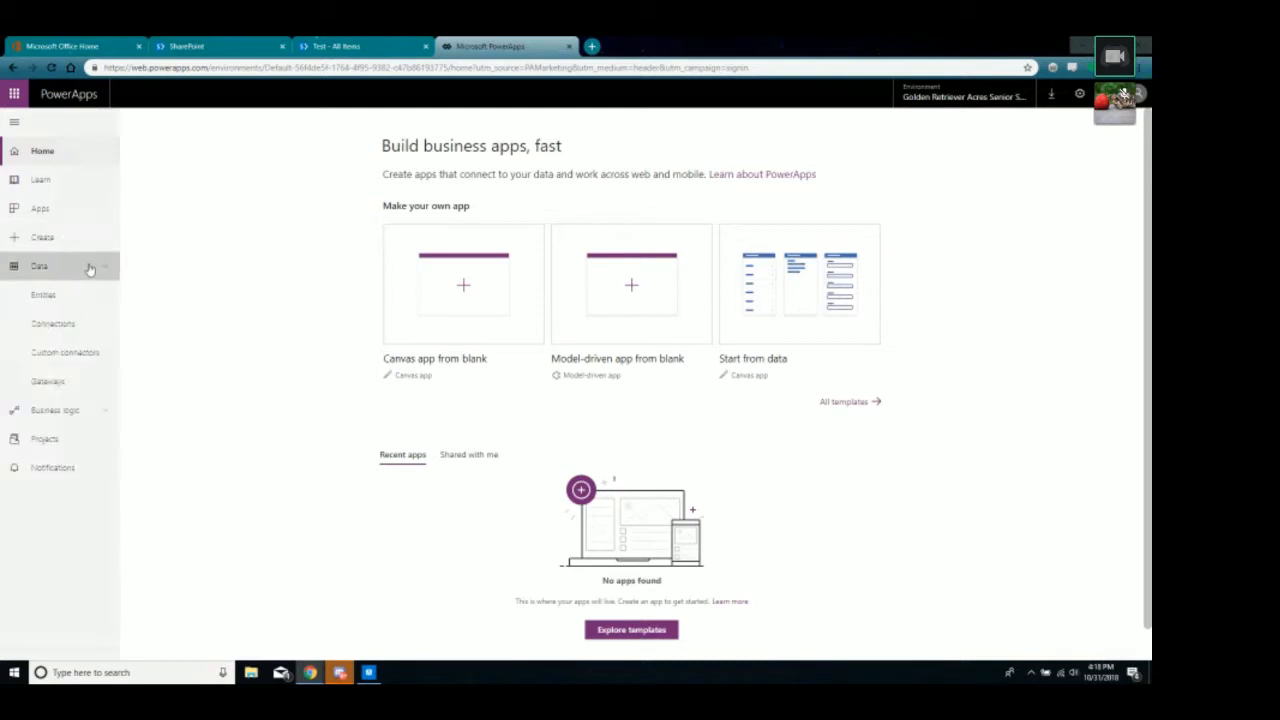
pyautogui.click(77, 330)
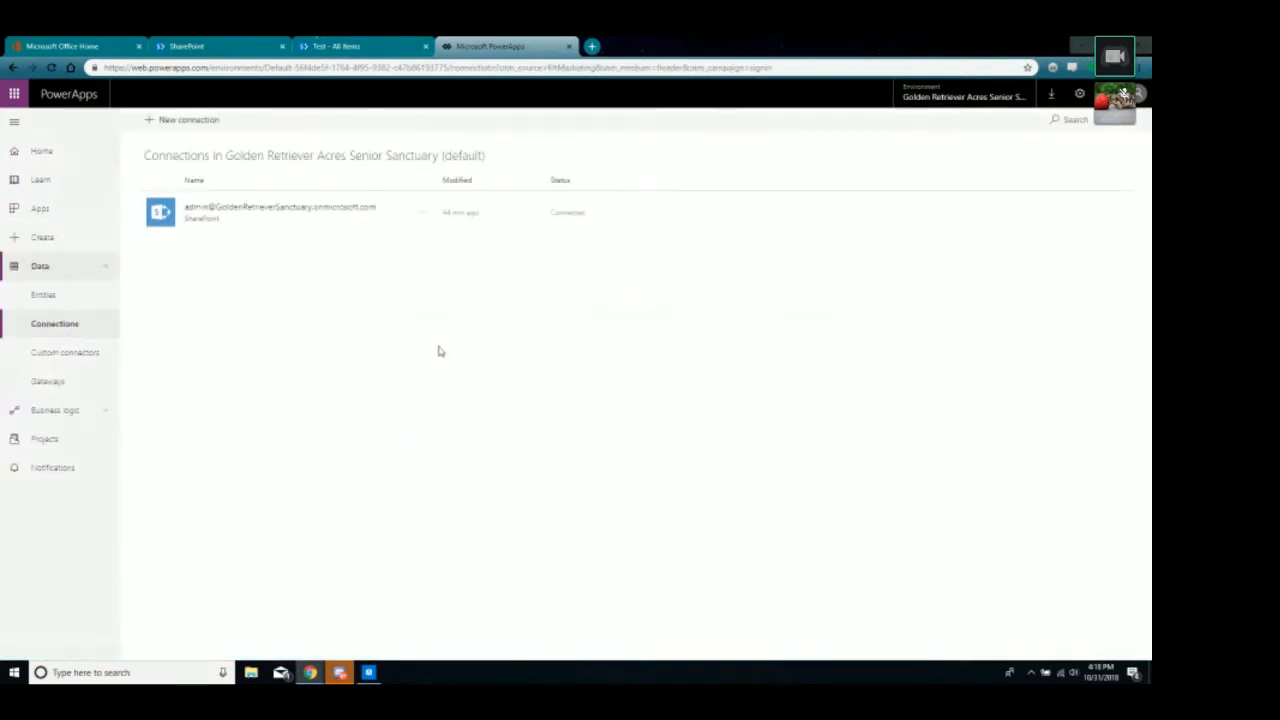
pyautogui.moveTo(150, 162); pyautogui.dragTo(480, 177)
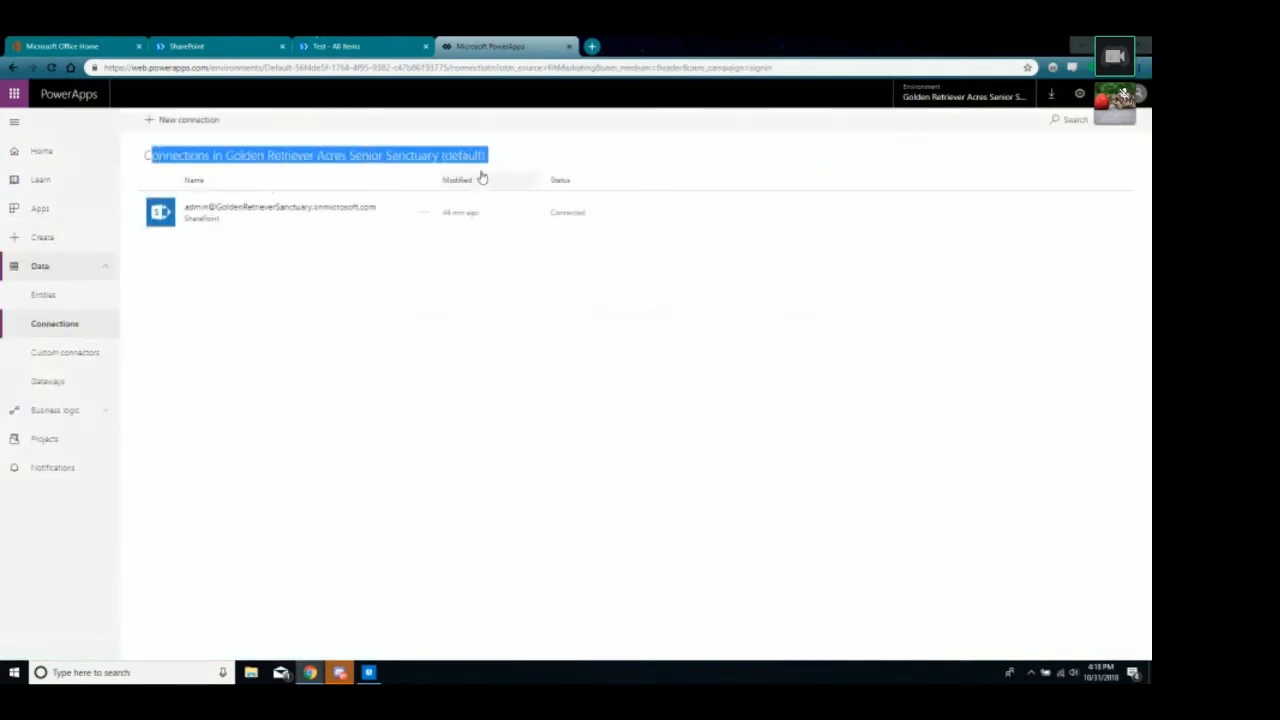
pyautogui.click(340, 306)
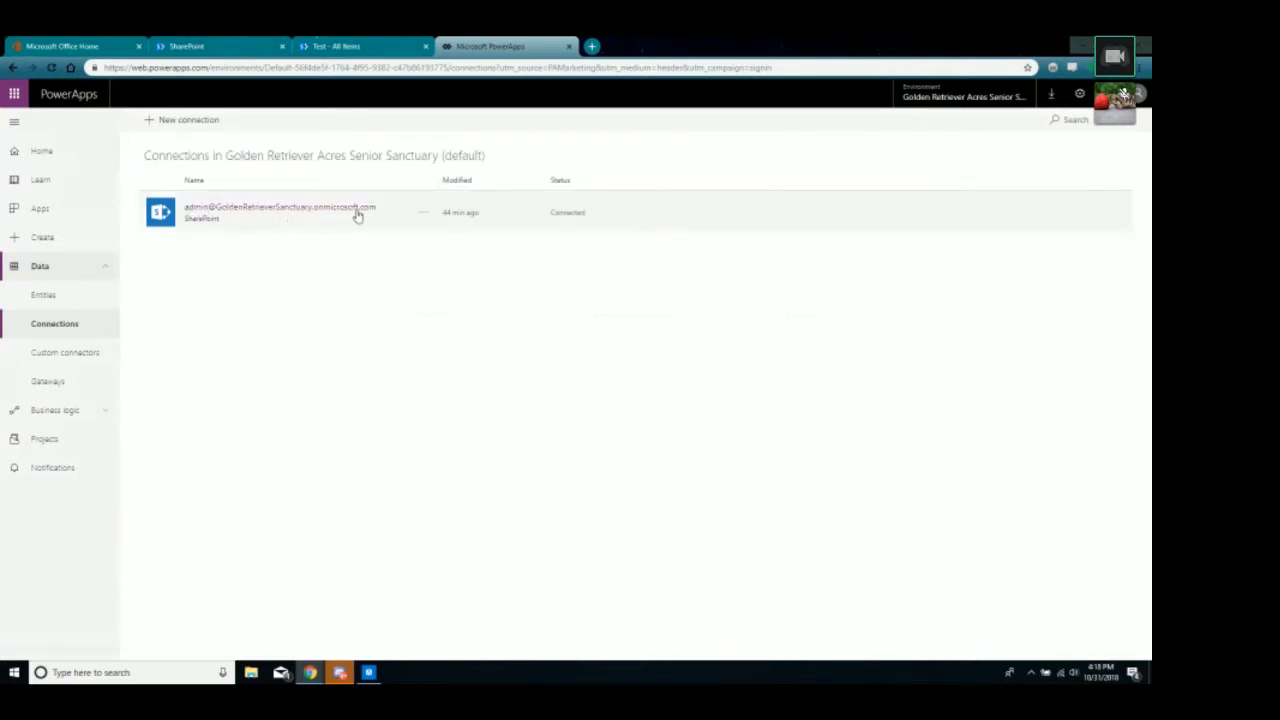
# List the apps using the SharePoint connection, then go back to the Test list.
pyautogui.click(303, 210)
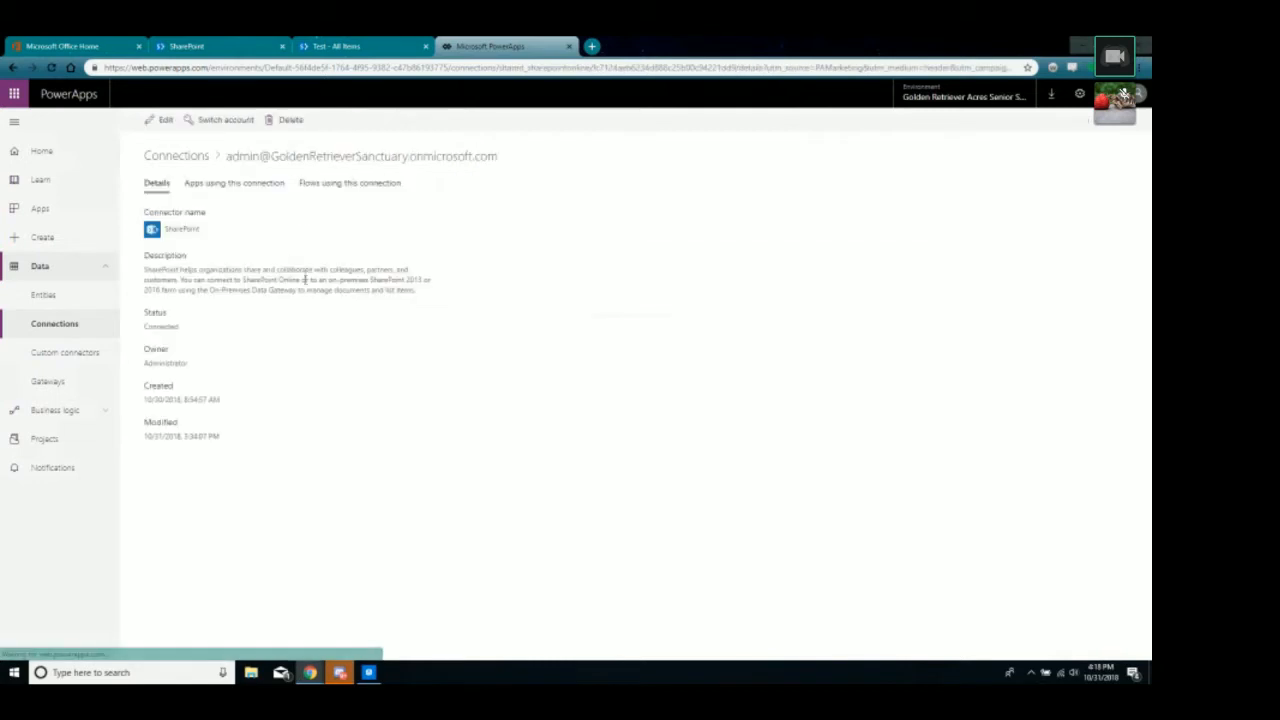
pyautogui.click(214, 184)
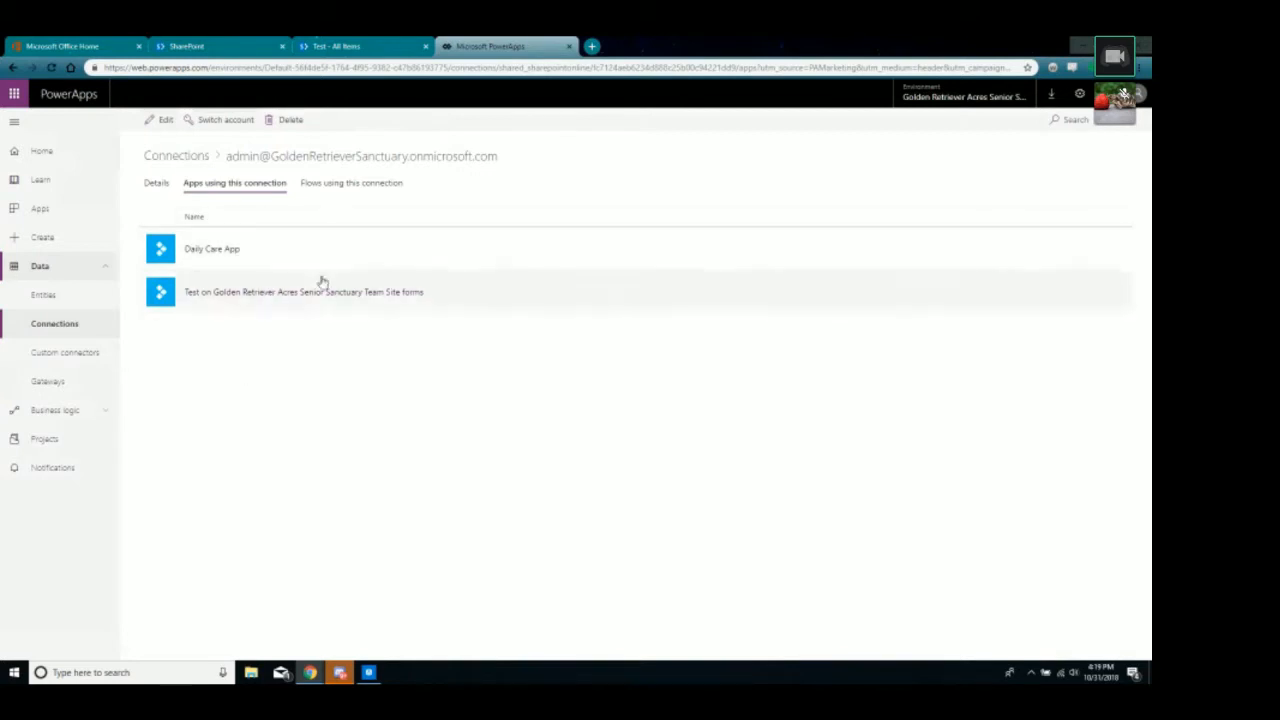
pyautogui.click(371, 46)
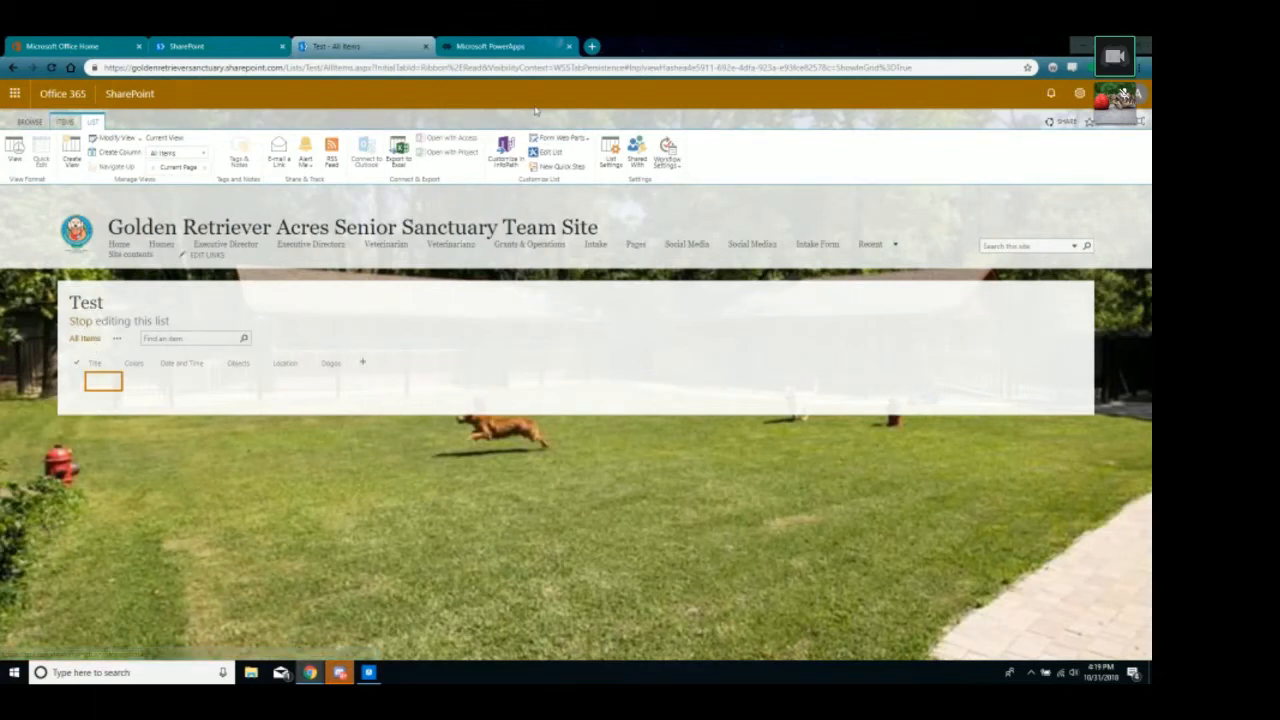
# Return to the site's Site contents page from the settings gear menu.
pyautogui.click(1080, 93)
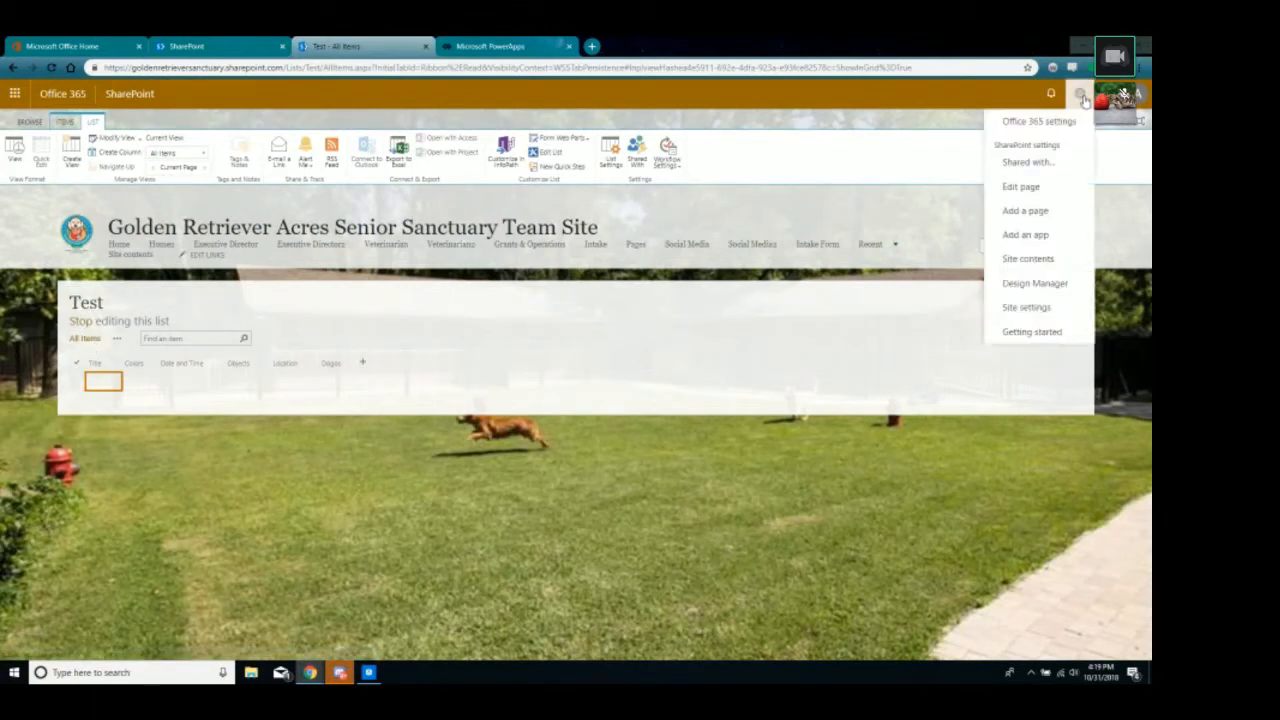
pyautogui.click(1008, 261)
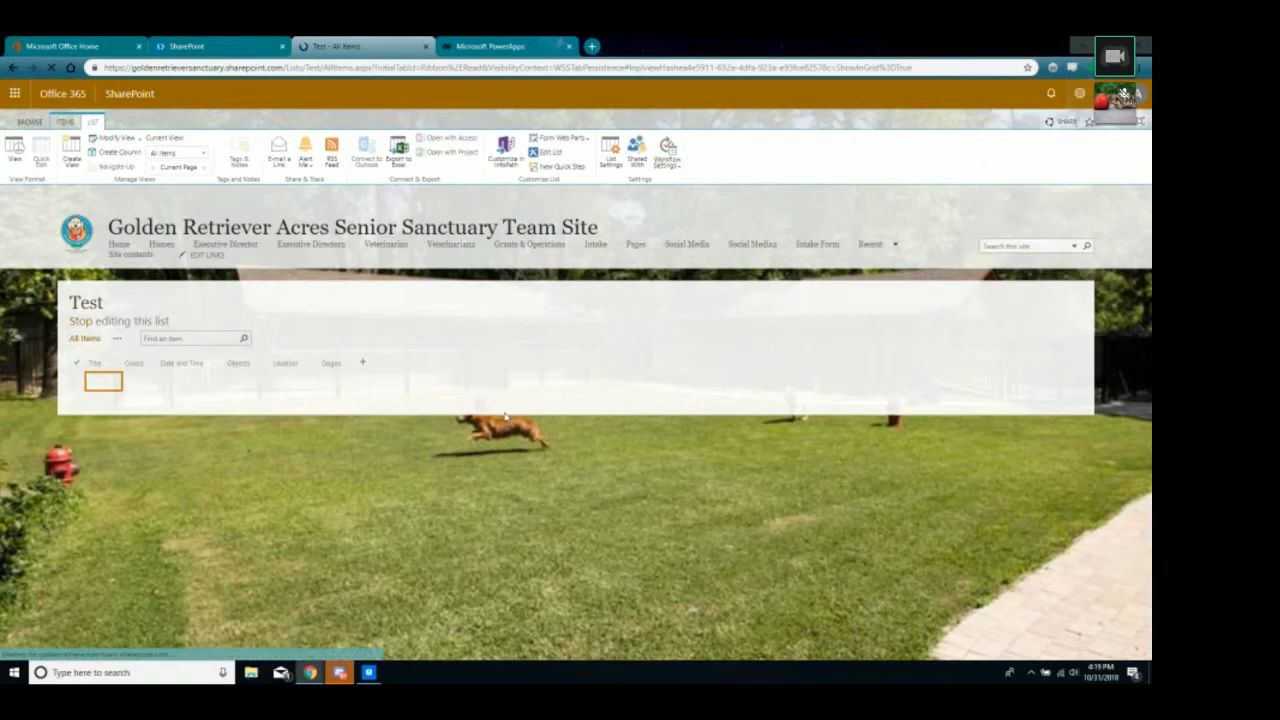
pyautogui.scroll(-5, 650, 430)
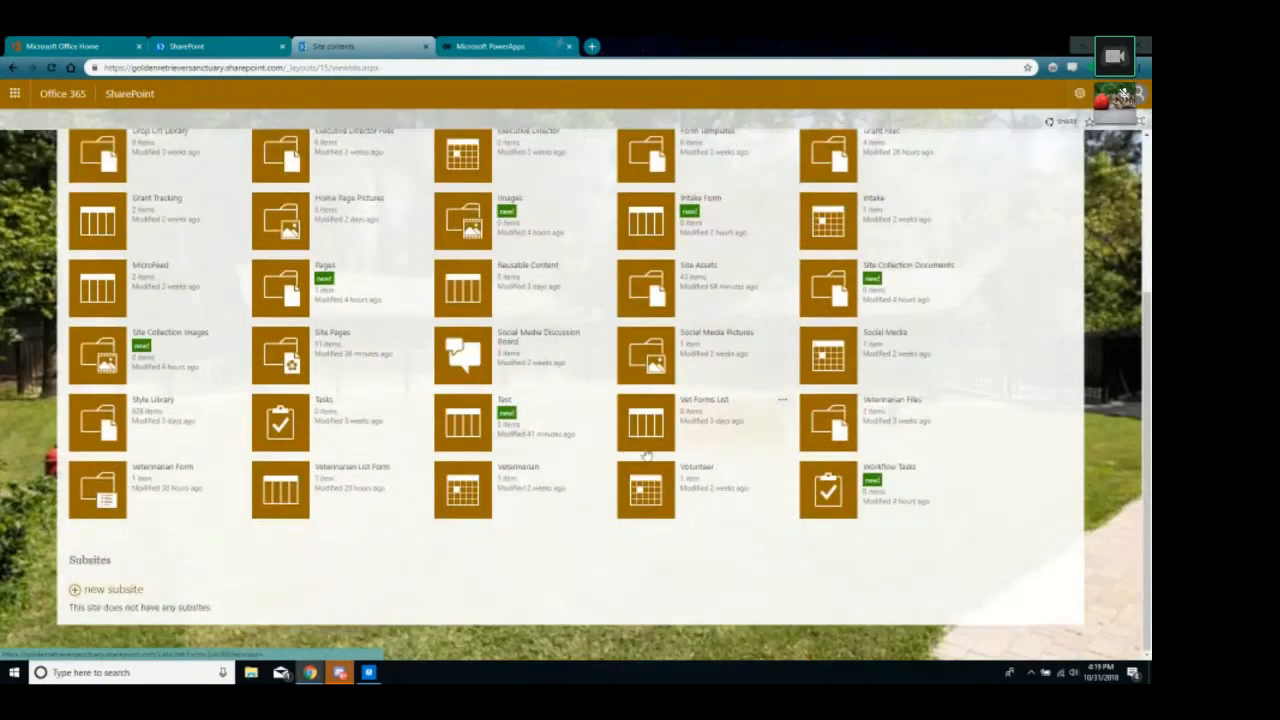
pyautogui.scroll(1, 735, 300)
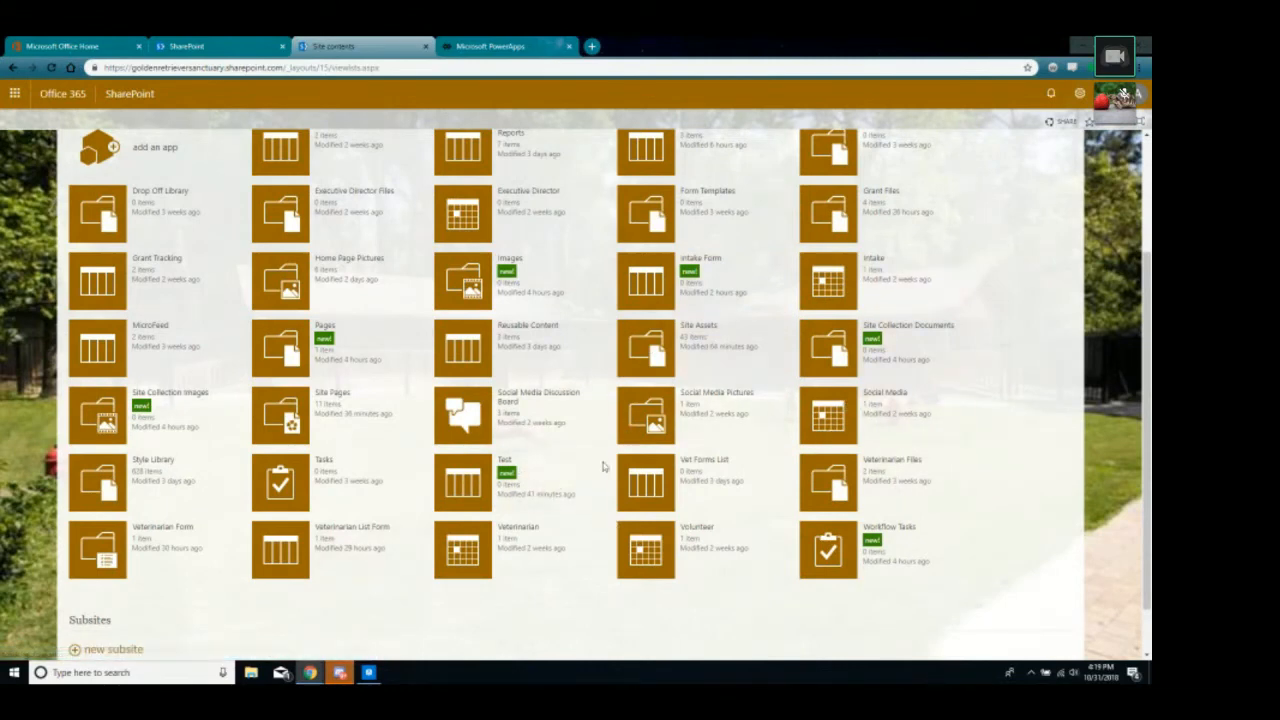
# Open the Test list's settings, go to Form settings, and choose to modify the form in PowerApps.
pyautogui.click(597, 463)
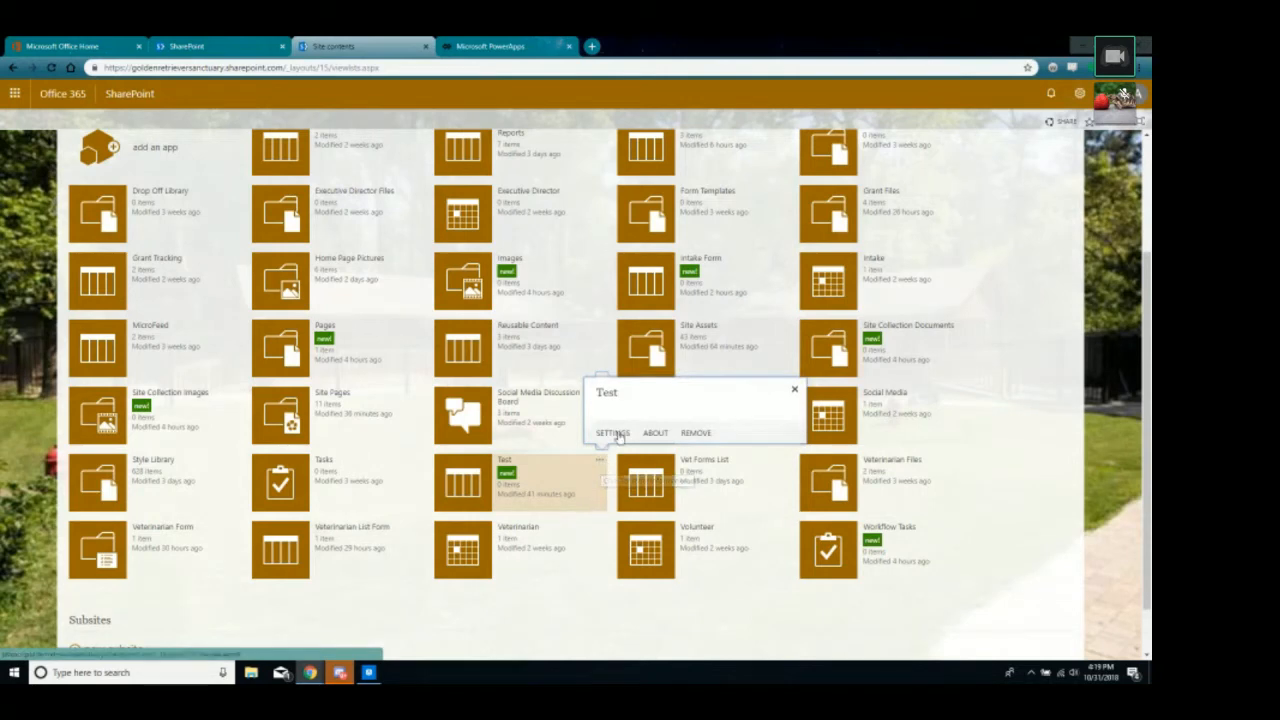
pyautogui.click(612, 432)
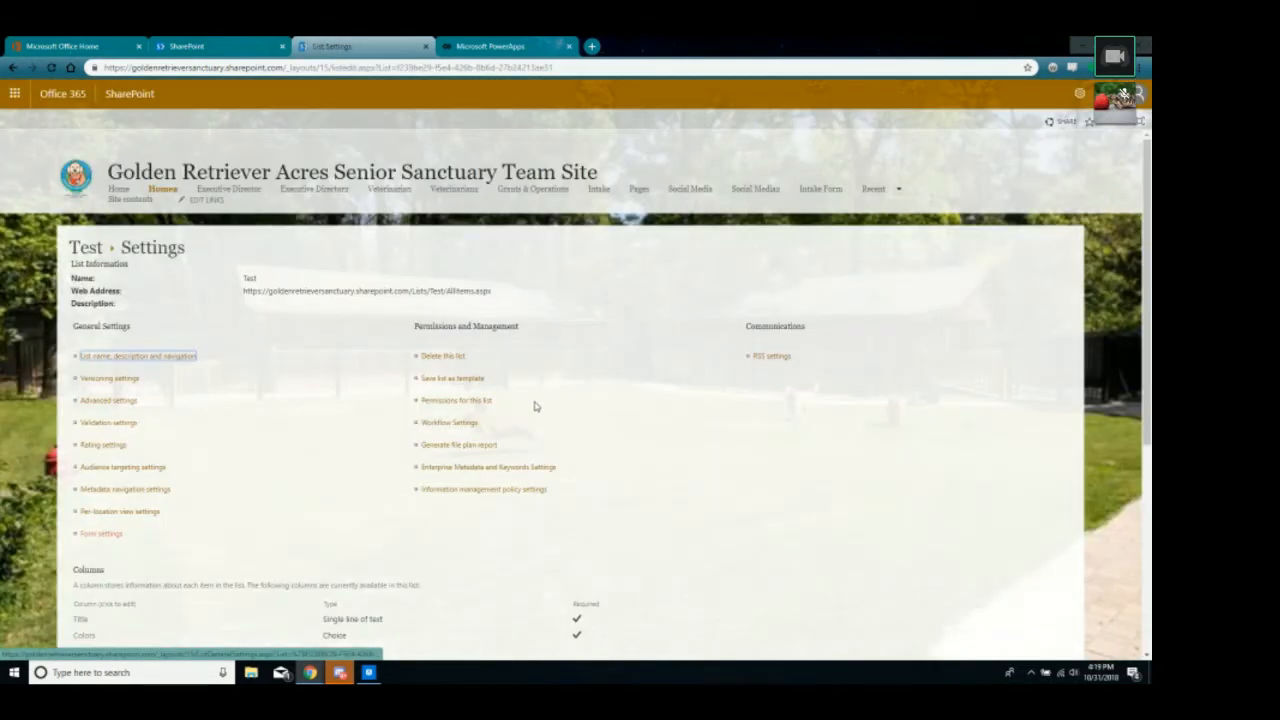
pyautogui.click(100, 536)
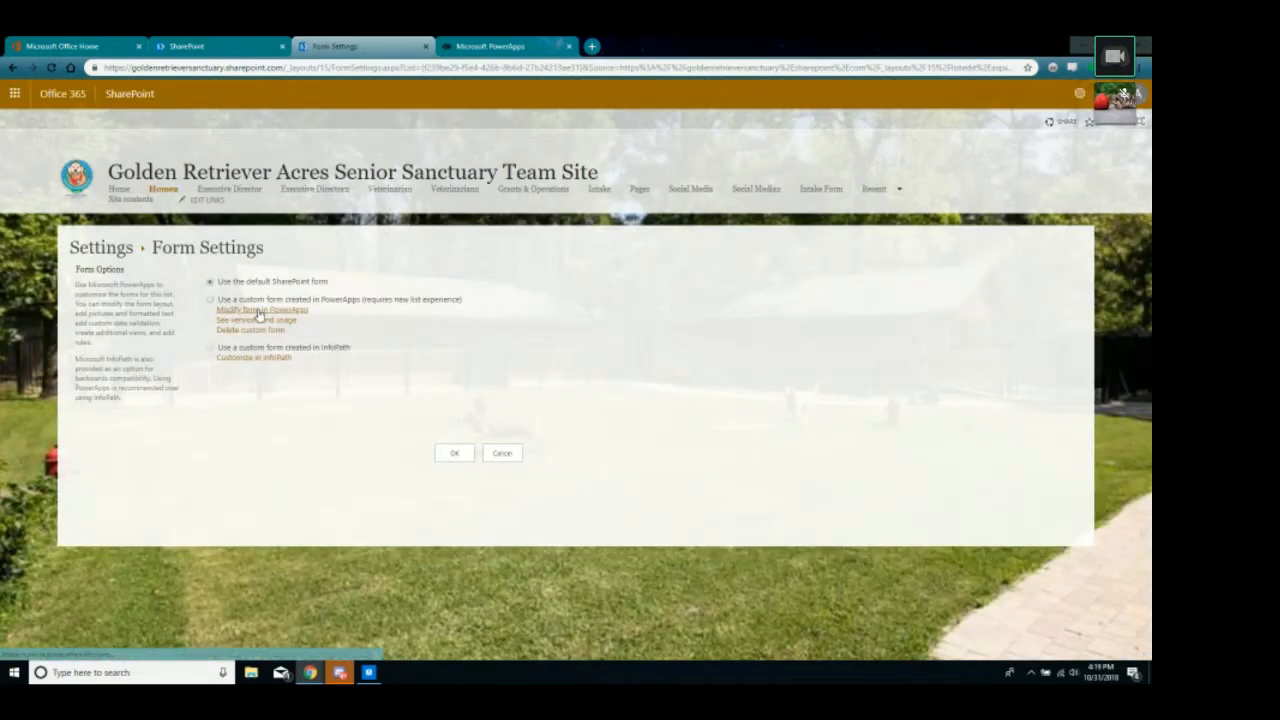
pyautogui.click(260, 313)
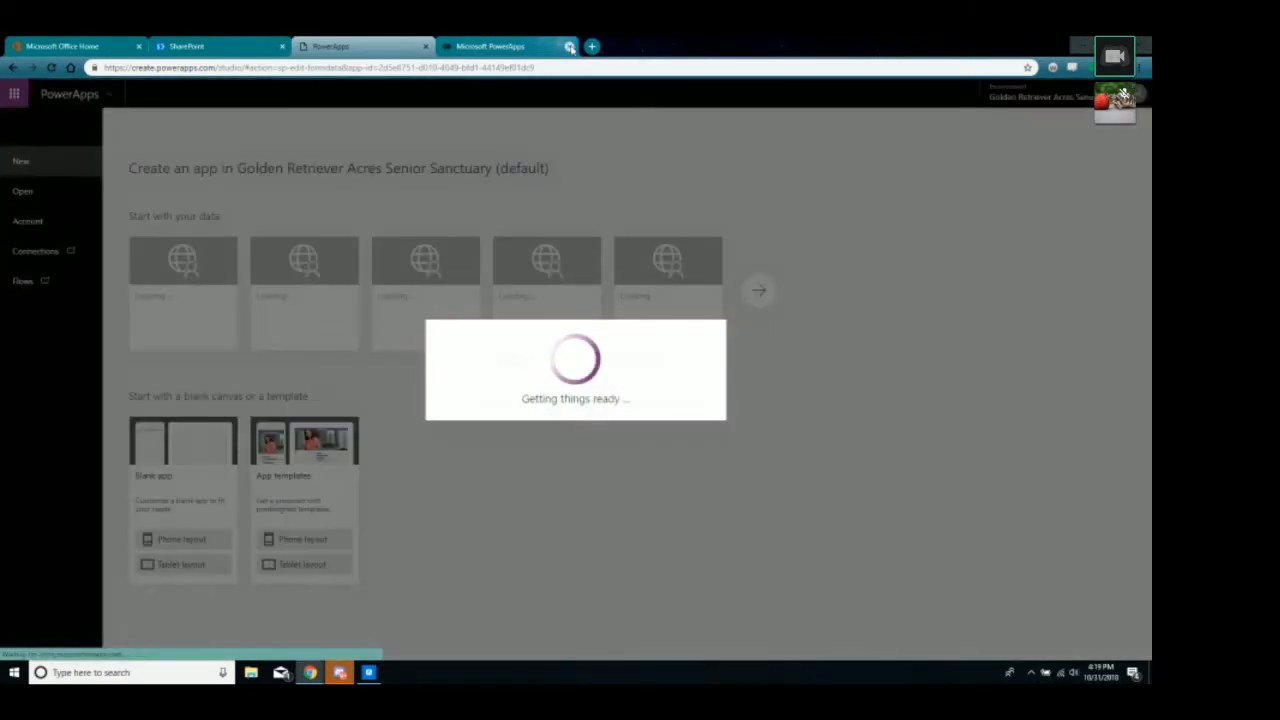
# Switch to the loading PowerApps Studio form editor and skip its welcome dialog.
pyautogui.click(566, 46)
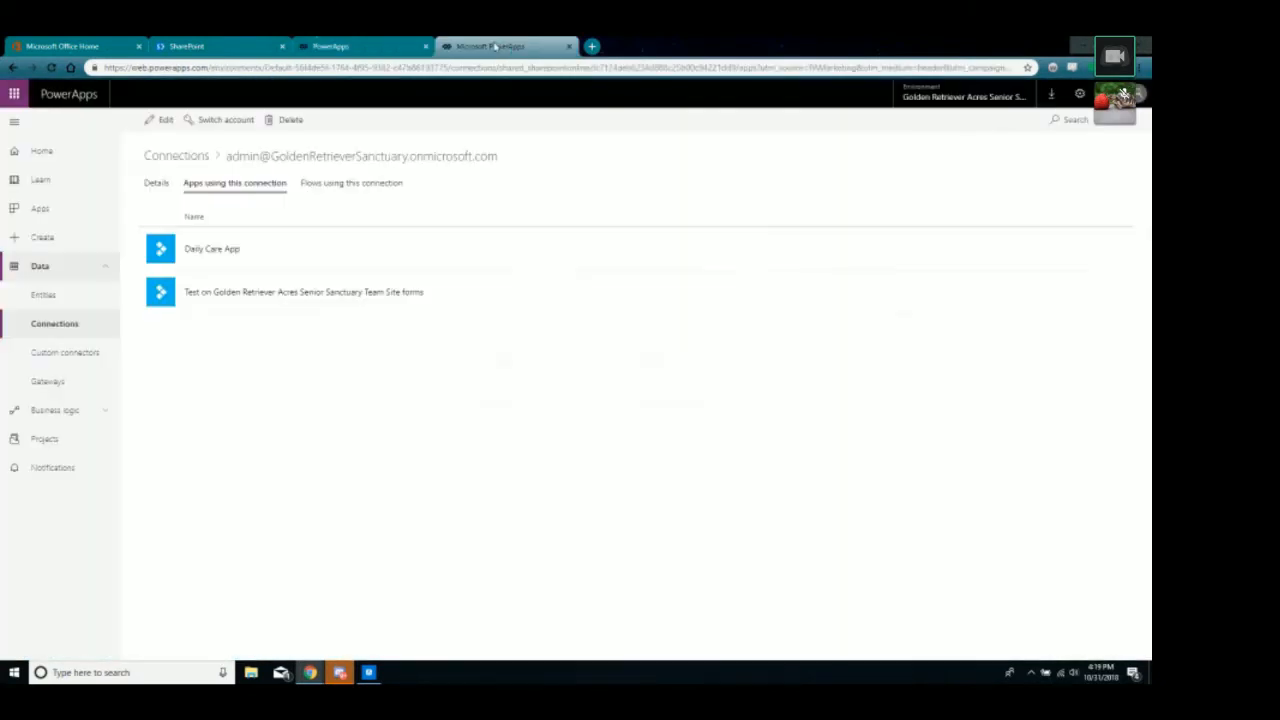
pyautogui.click(355, 47)
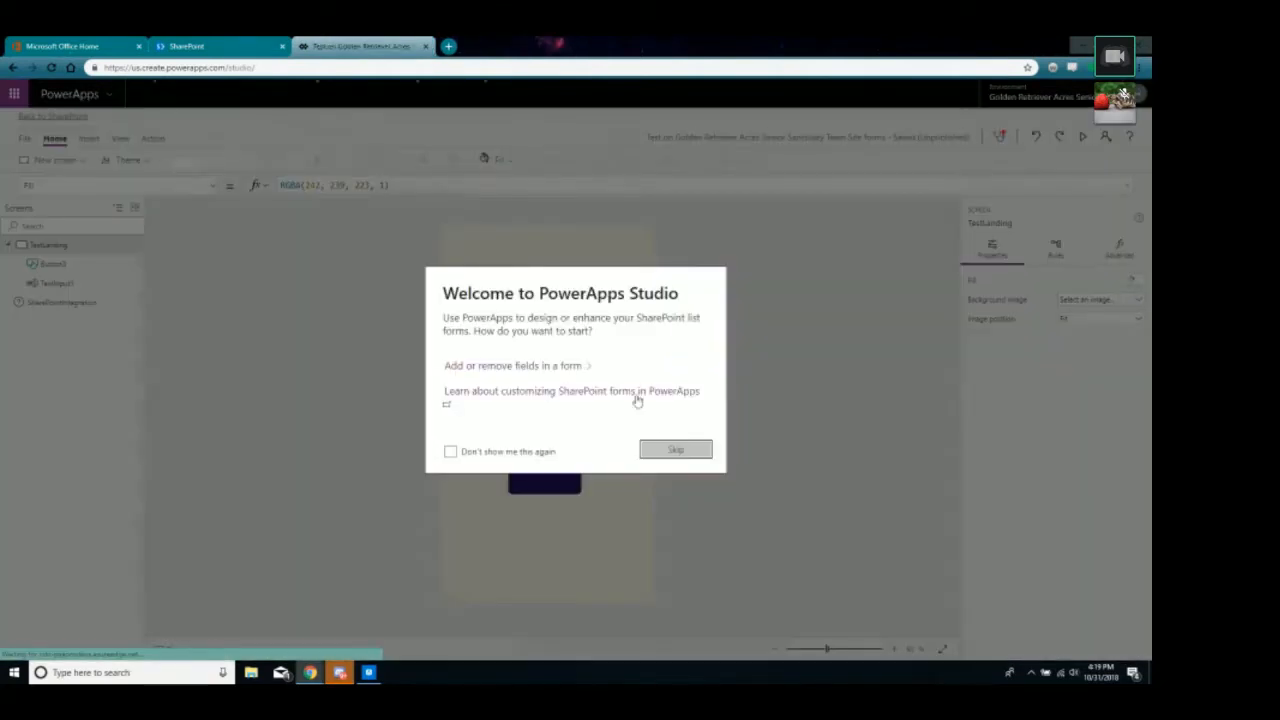
pyautogui.click(675, 449)
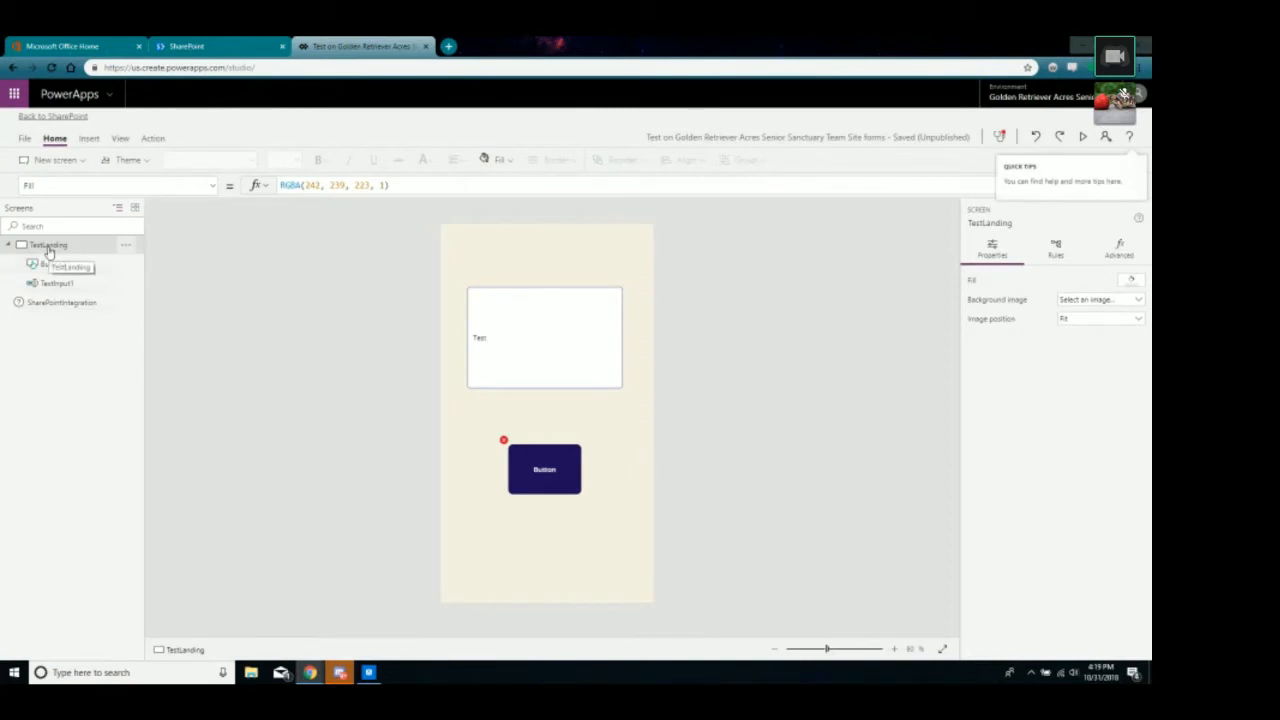
# Delete the button from TestLanding and add a new blank screen.
pyautogui.click(543, 451)
pyautogui.press('Delete')
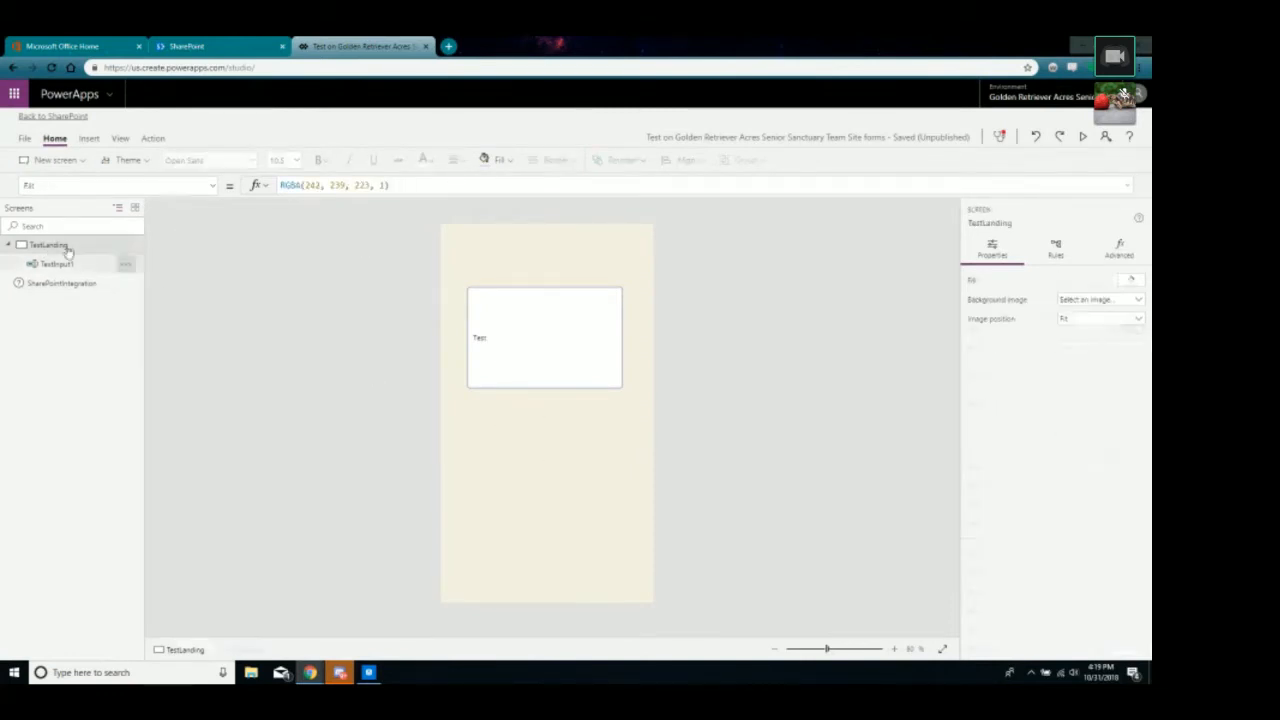
pyautogui.click(64, 160)
pyautogui.click(52, 232)
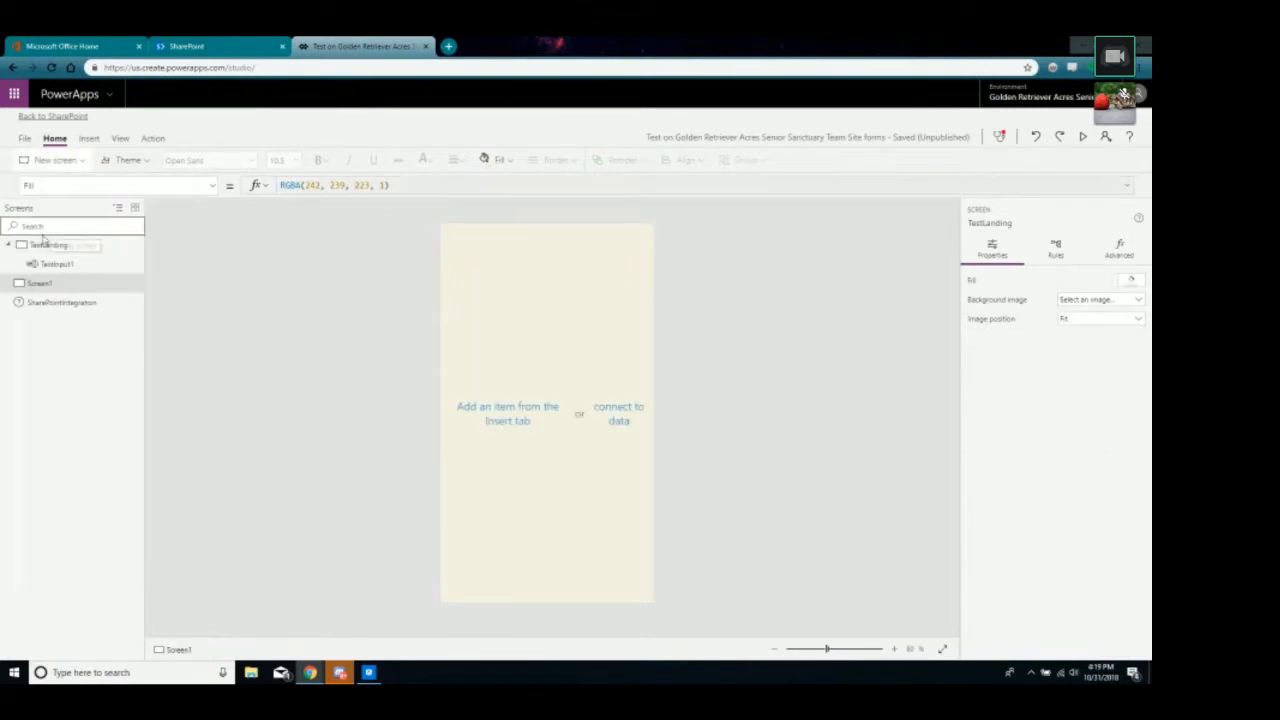
# Delete the TestLanding screen so Screen1 is the only screen.
pyautogui.click(45, 246)
pyautogui.click(128, 248)
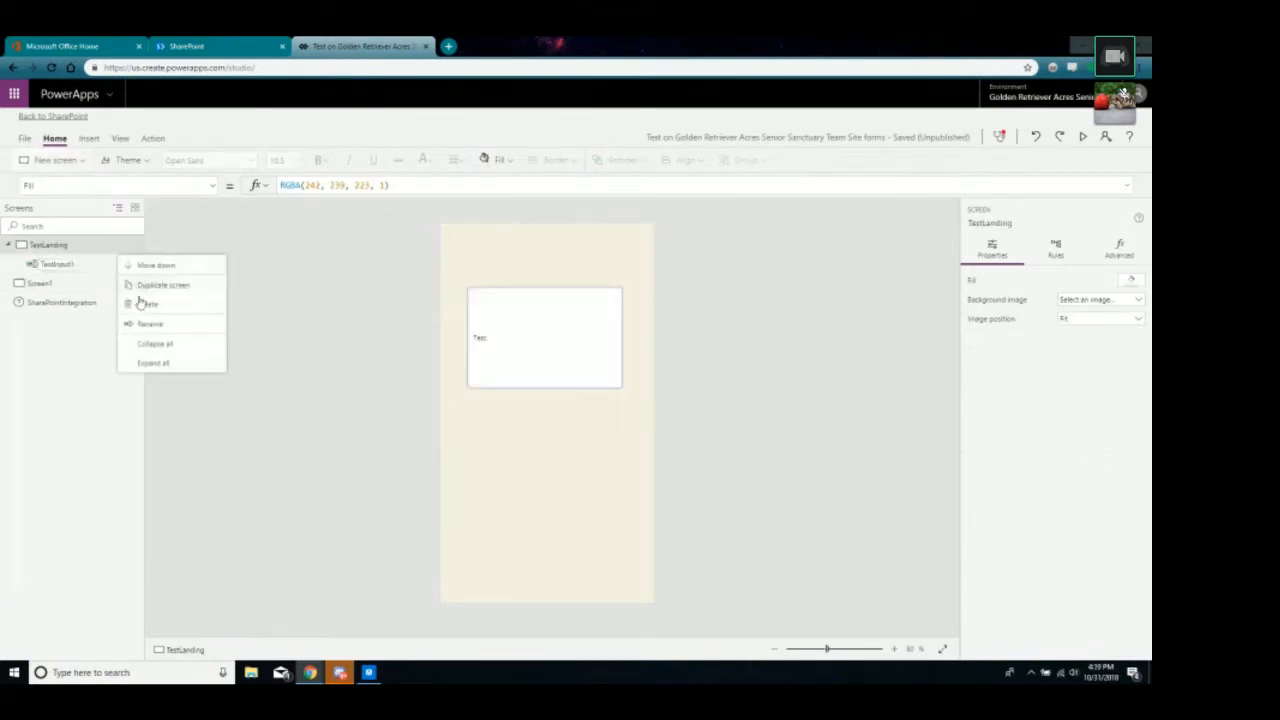
pyautogui.click(145, 301)
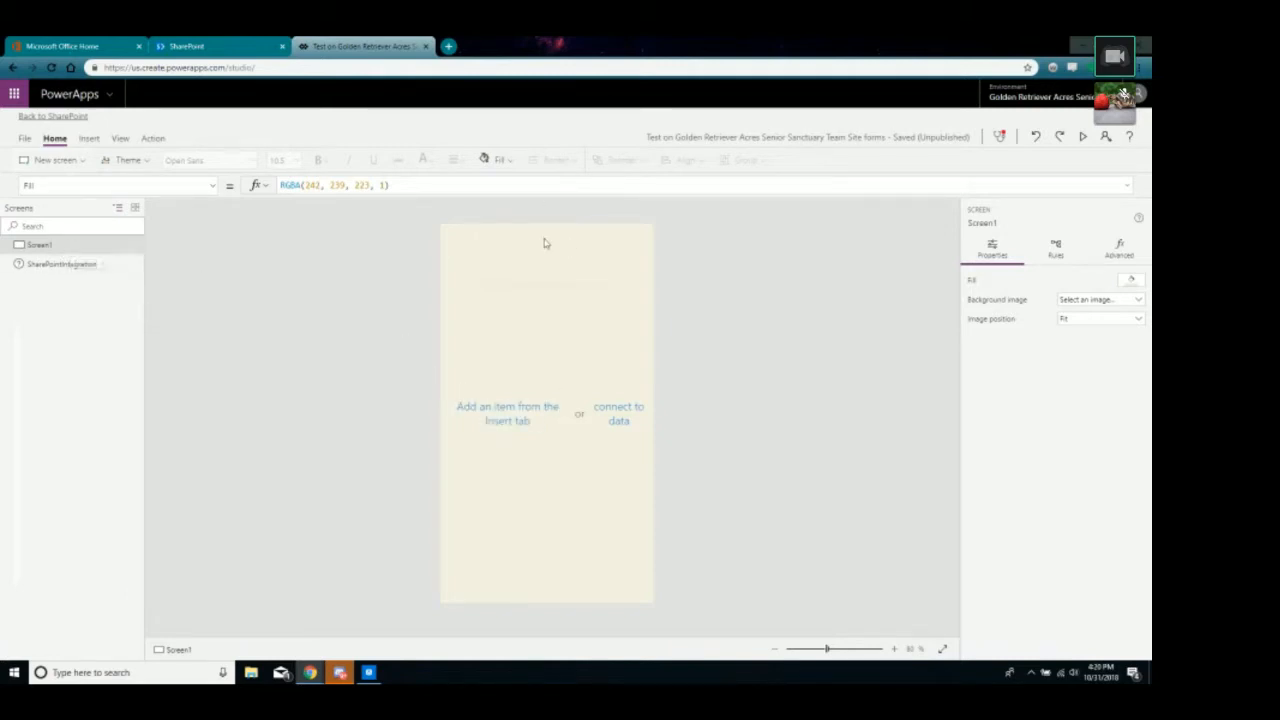
pyautogui.click(510, 418)
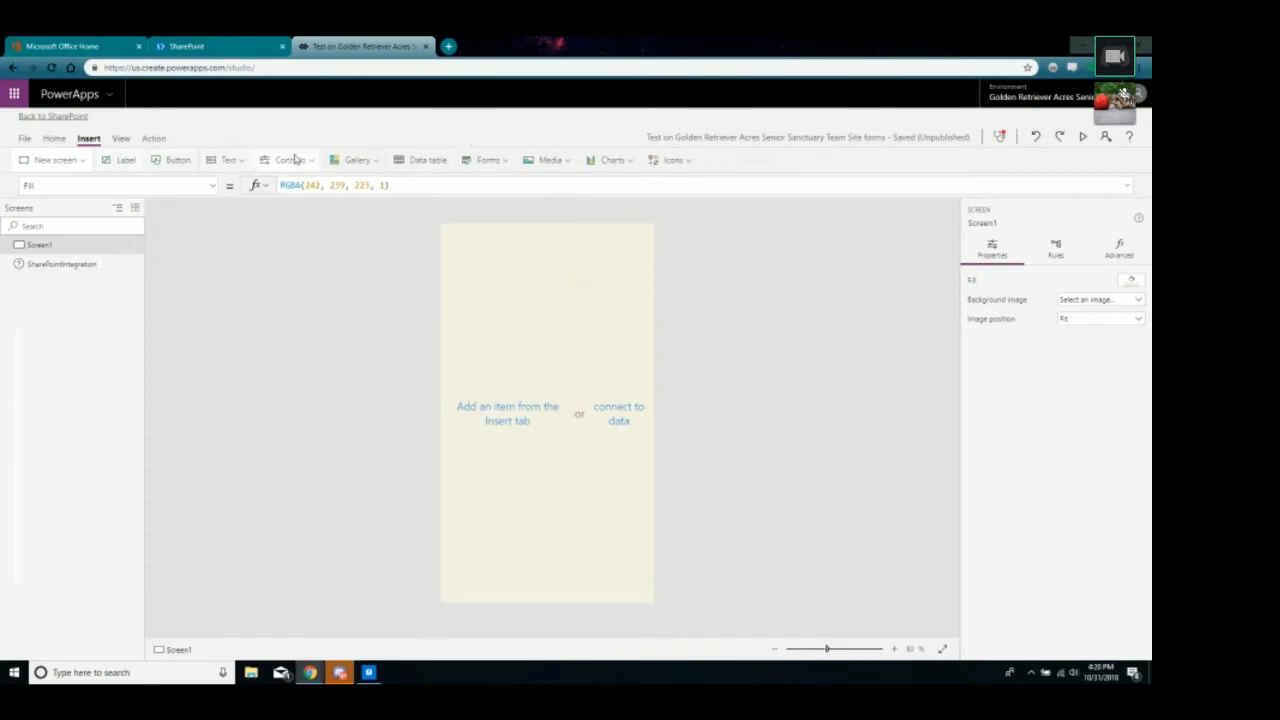
# Add a text input control to Screen1.
pyautogui.click(224, 160)
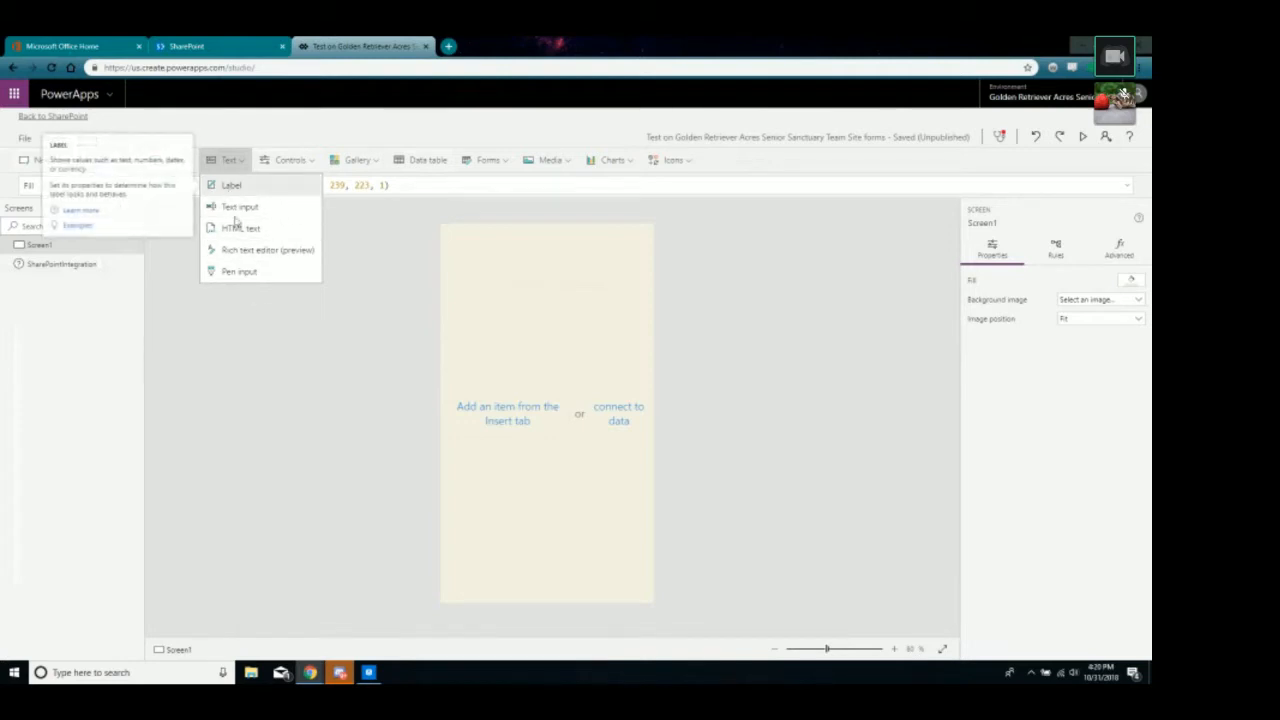
pyautogui.click(491, 305)
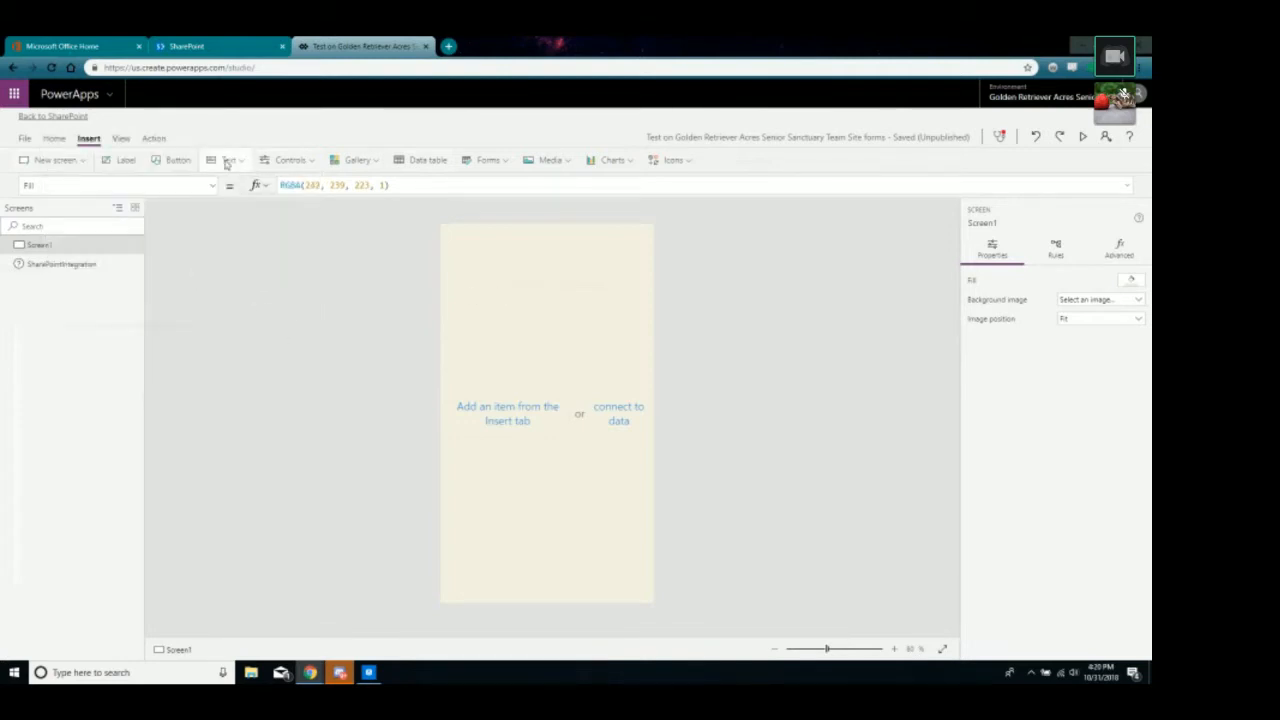
pyautogui.click(226, 161)
pyautogui.click(250, 212)
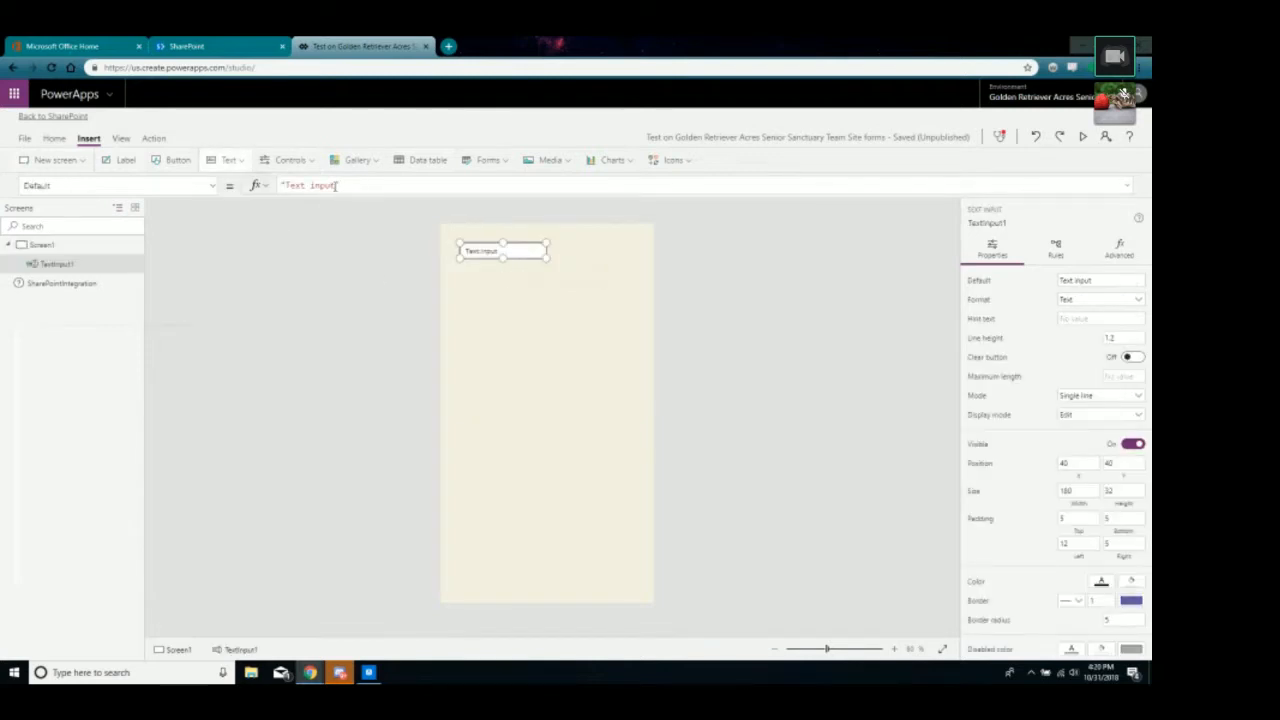
# Set the text input's default to 'Testing how Power Apps Works' and enlarge it.
pyautogui.moveTo(336, 186); pyautogui.dragTo(290, 187)
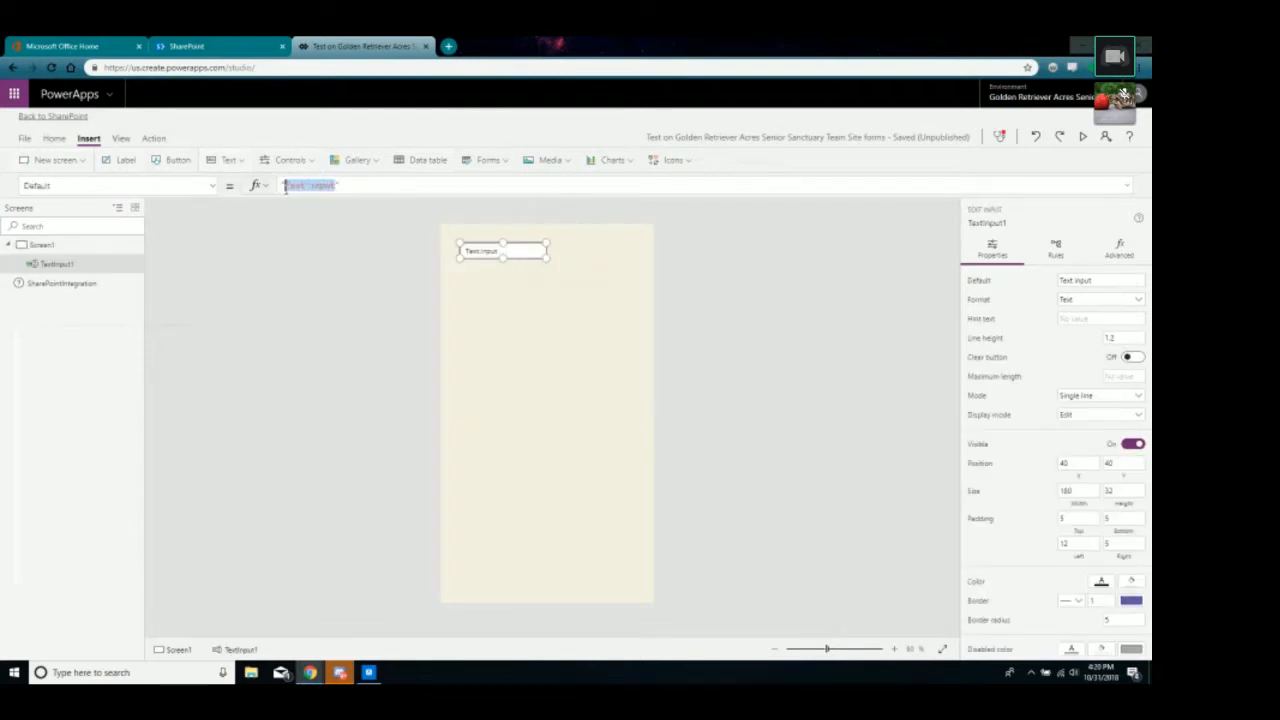
pyautogui.write('Testing how ')
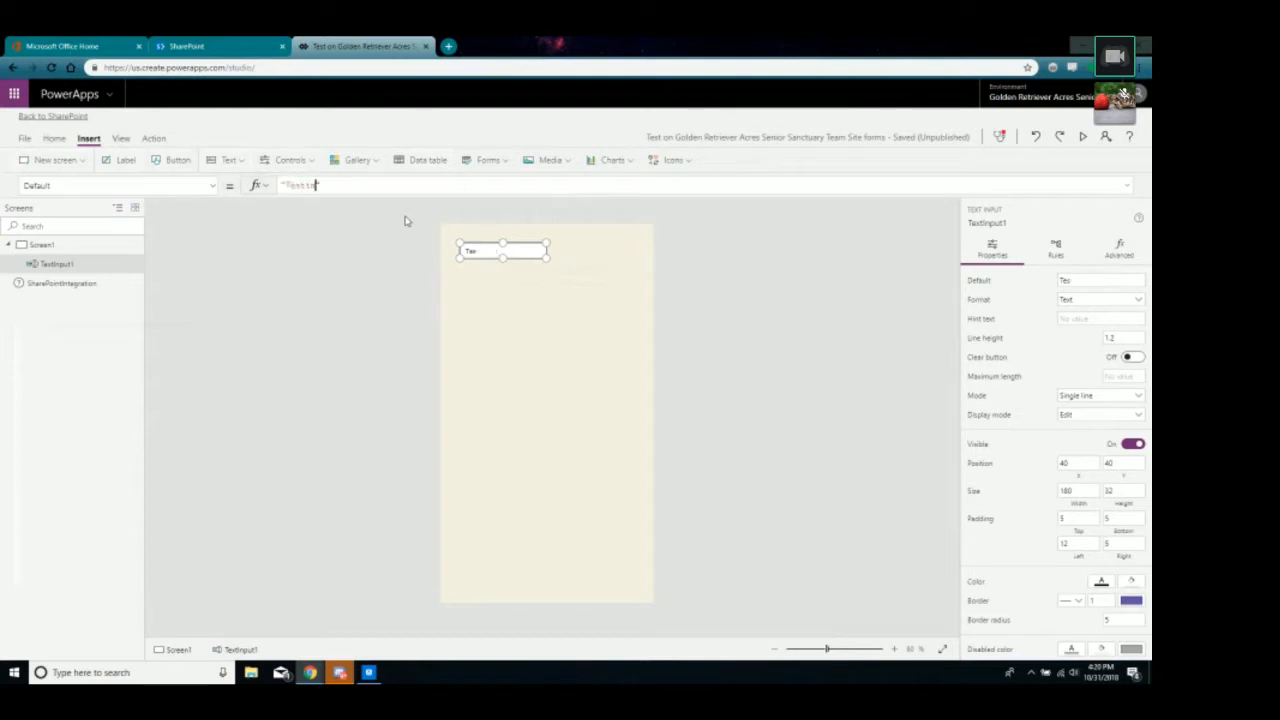
pyautogui.write('Power Apps Works')
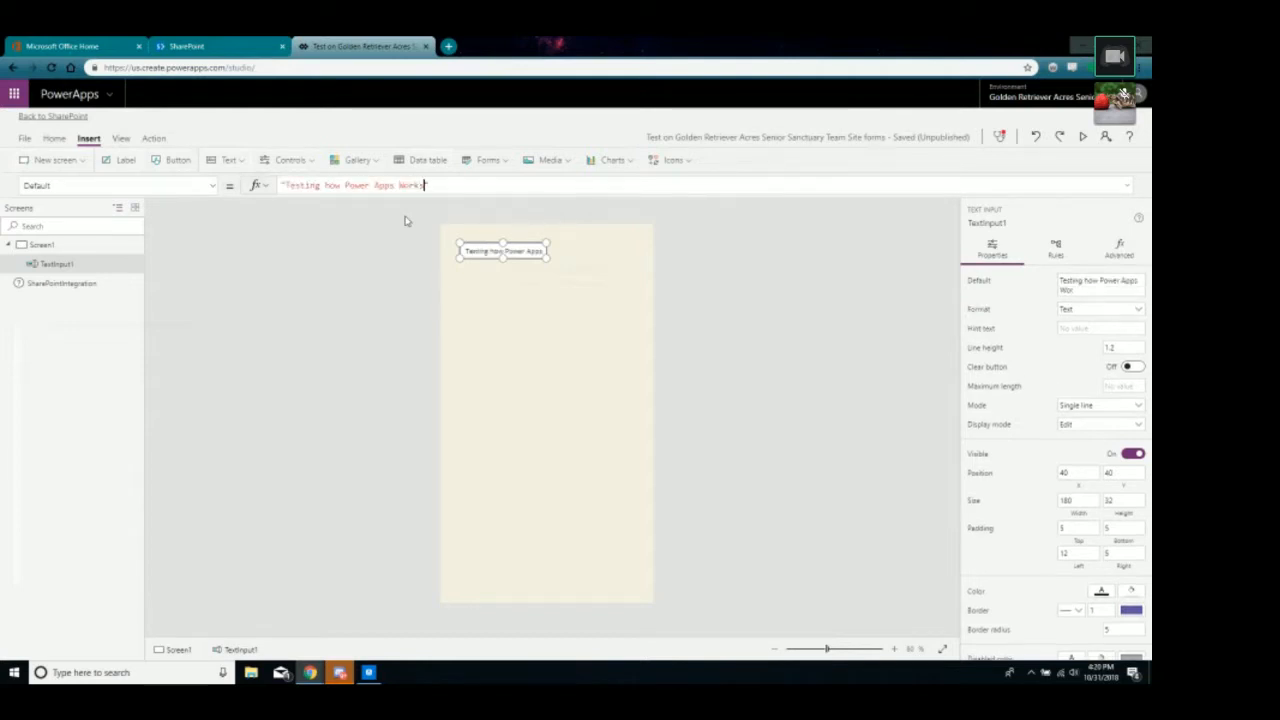
pyautogui.click(509, 343)
pyautogui.moveTo(523, 251); pyautogui.dragTo(635, 379)
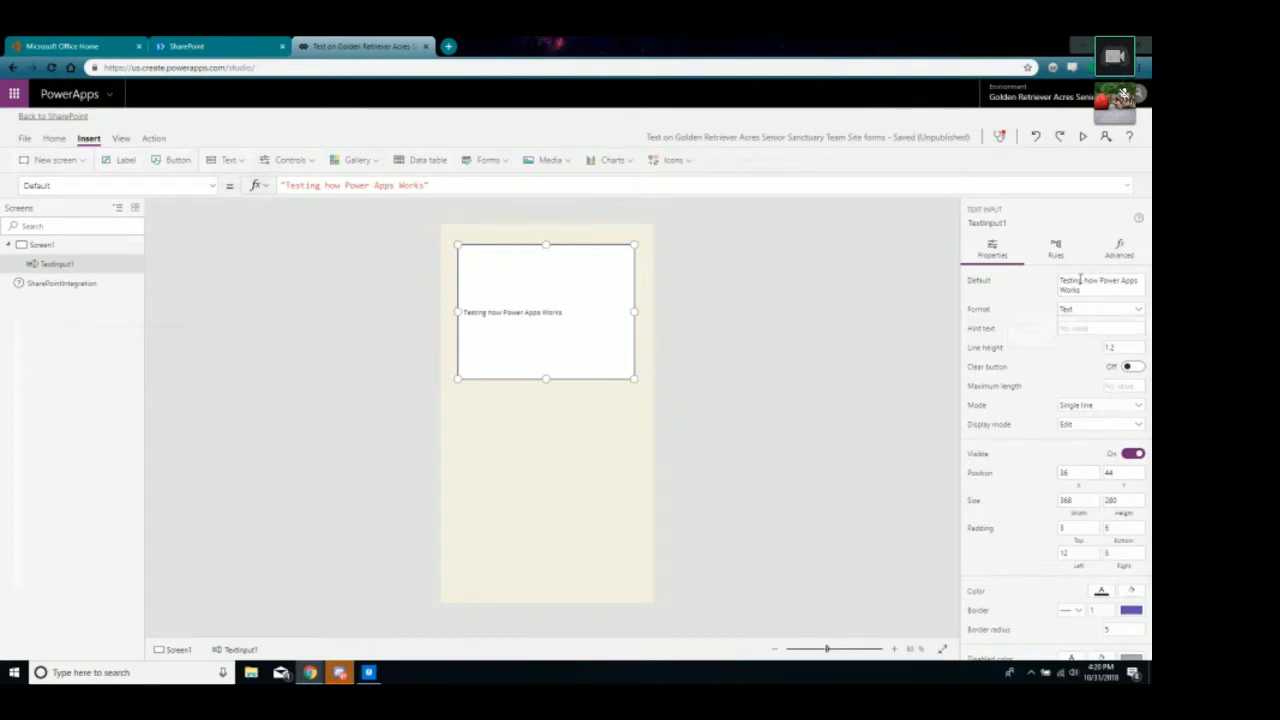
pyautogui.scroll(-1, 1077, 366)
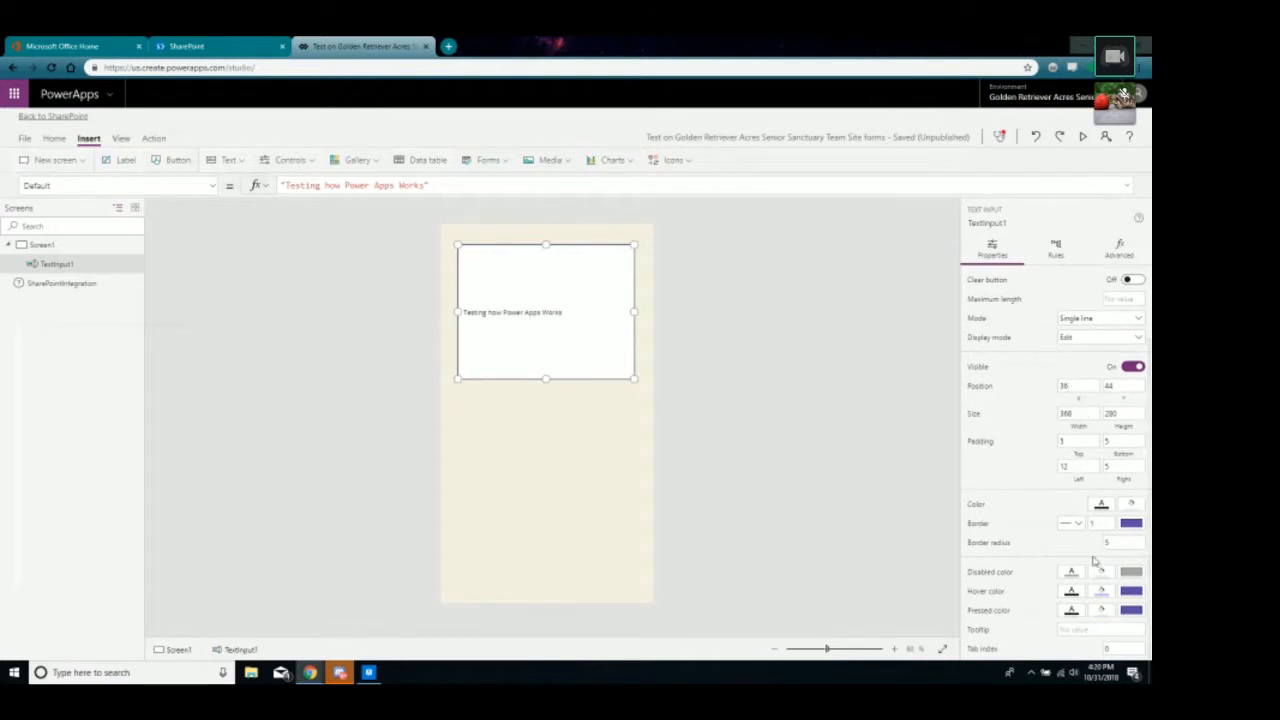
pyautogui.scroll(1, 1118, 538)
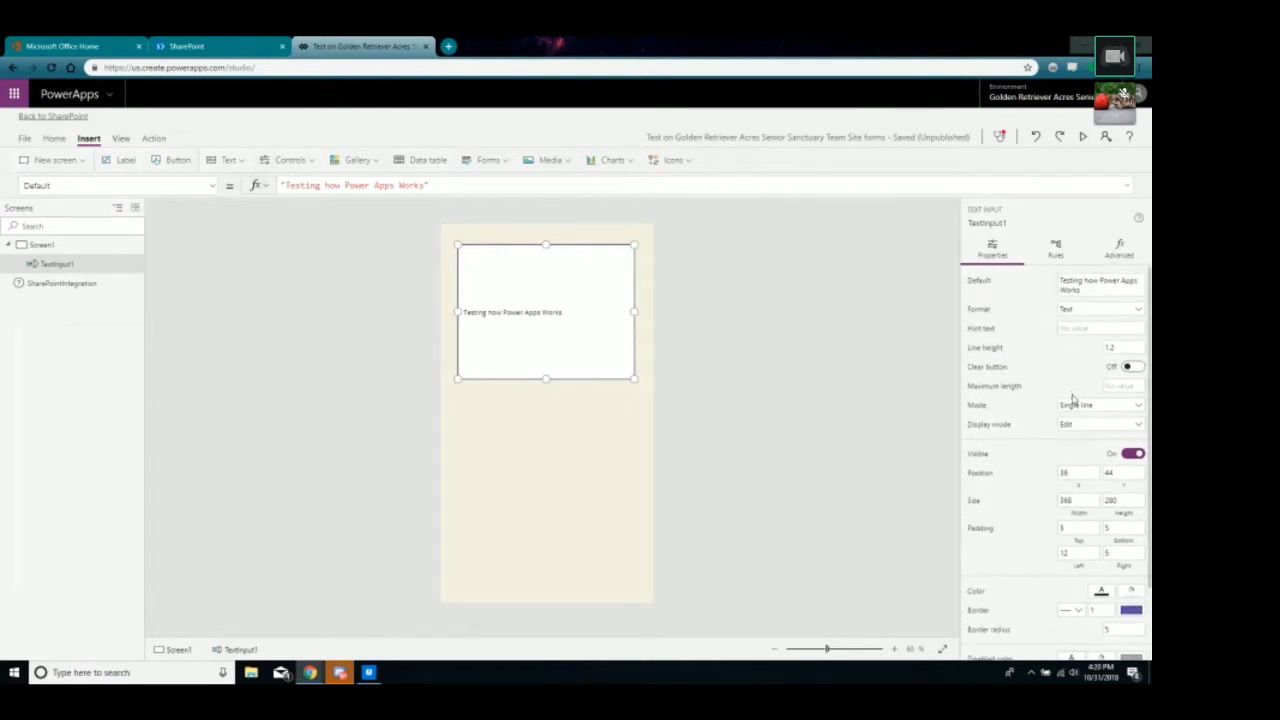
pyautogui.scroll(-1, 1074, 357)
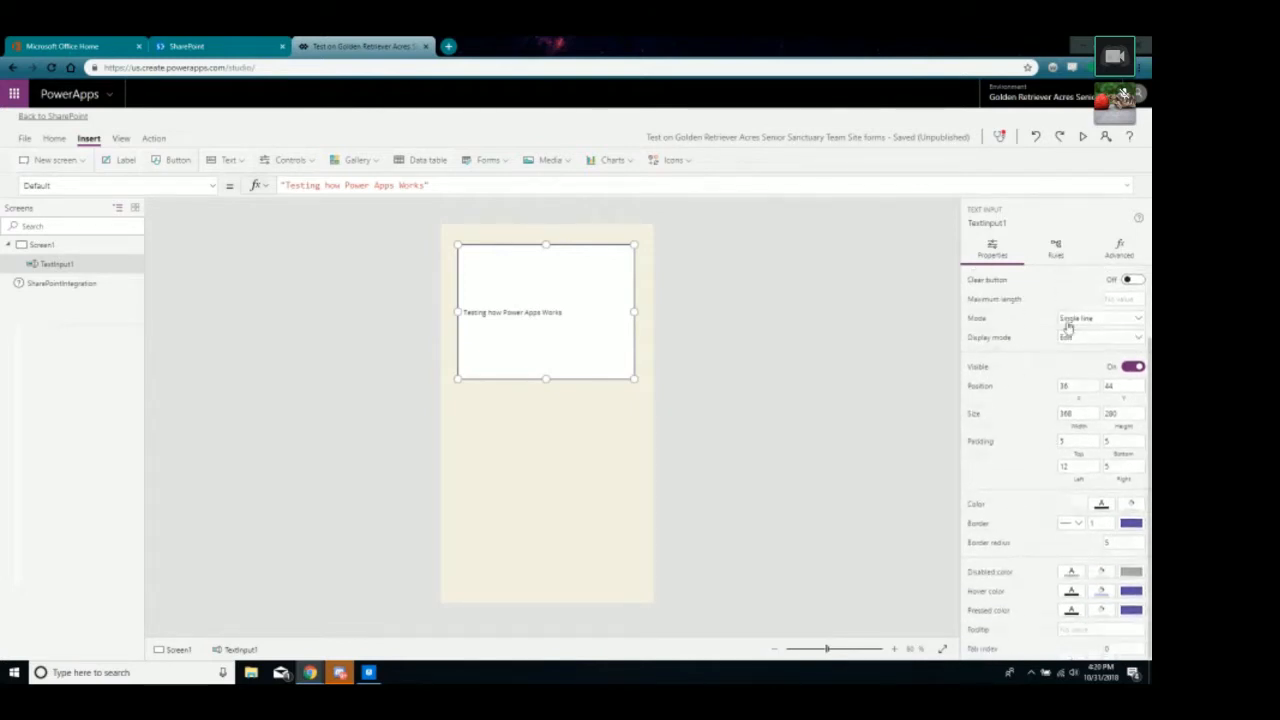
pyautogui.scroll(1, 1066, 331)
pyautogui.click(1120, 252)
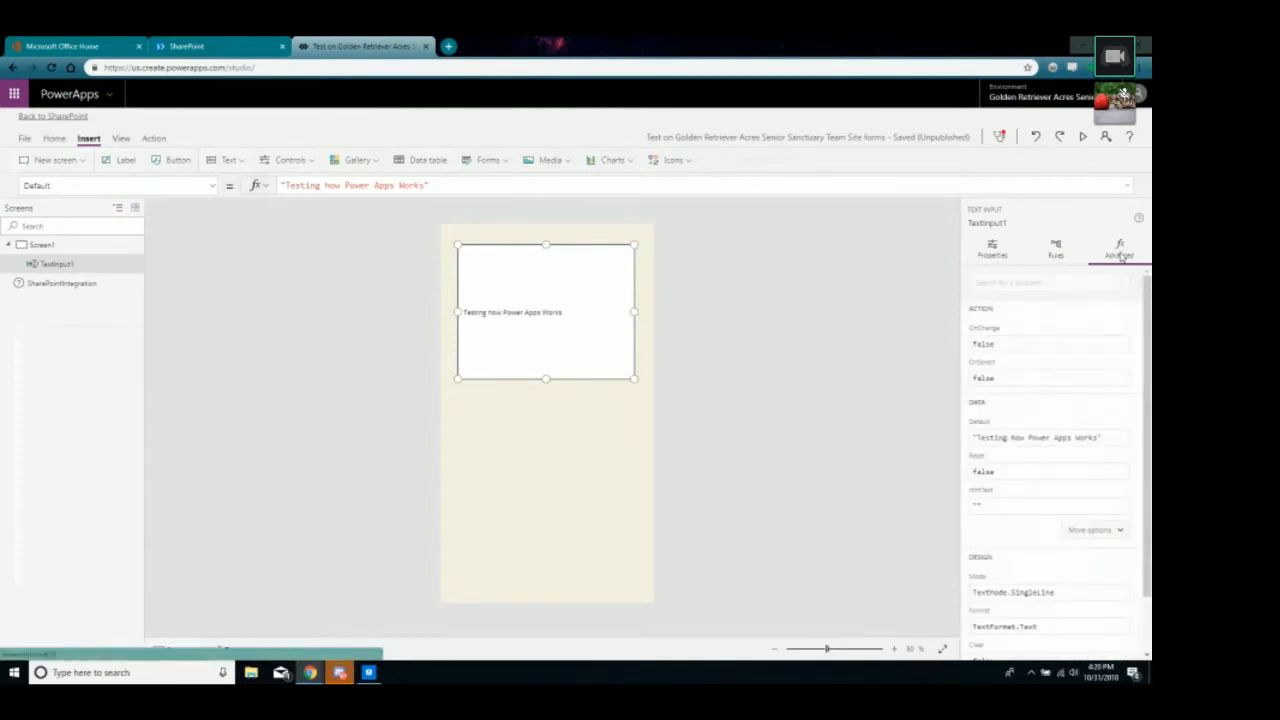
pyautogui.scroll(-1, 1029, 478)
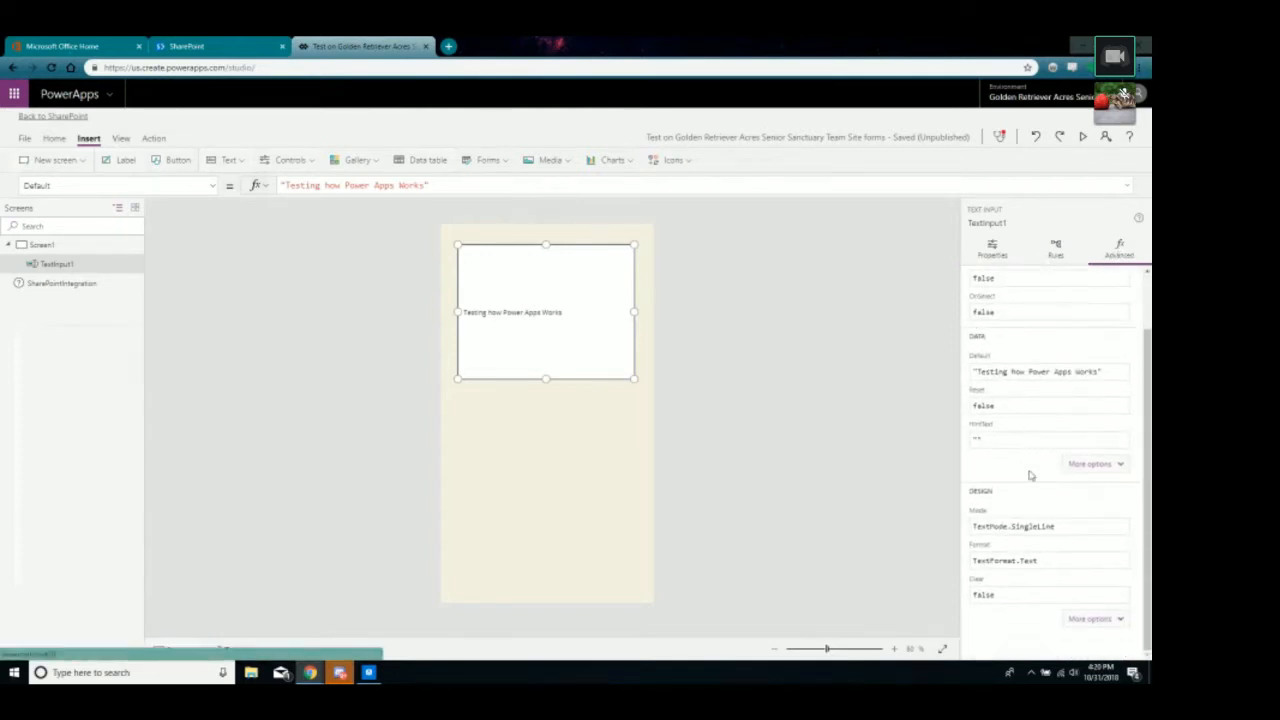
pyautogui.scroll(1, 1013, 548)
pyautogui.click(1000, 251)
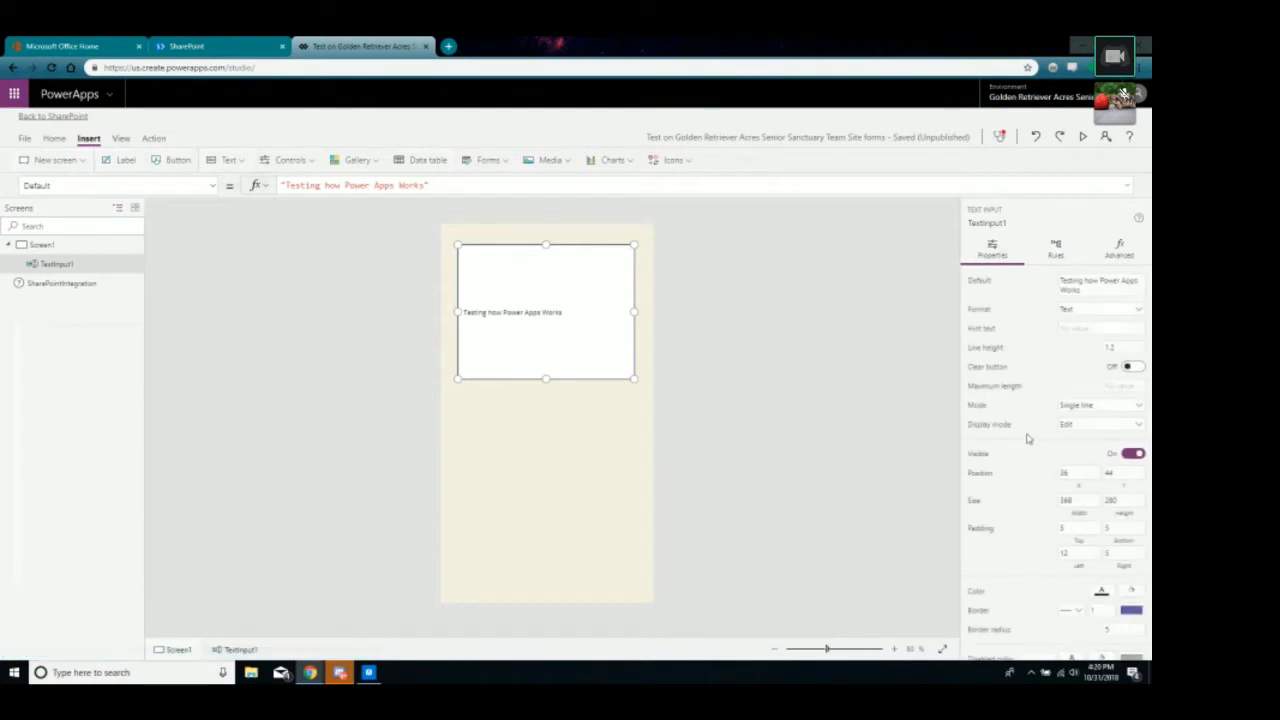
pyautogui.scroll(-1, 1047, 419)
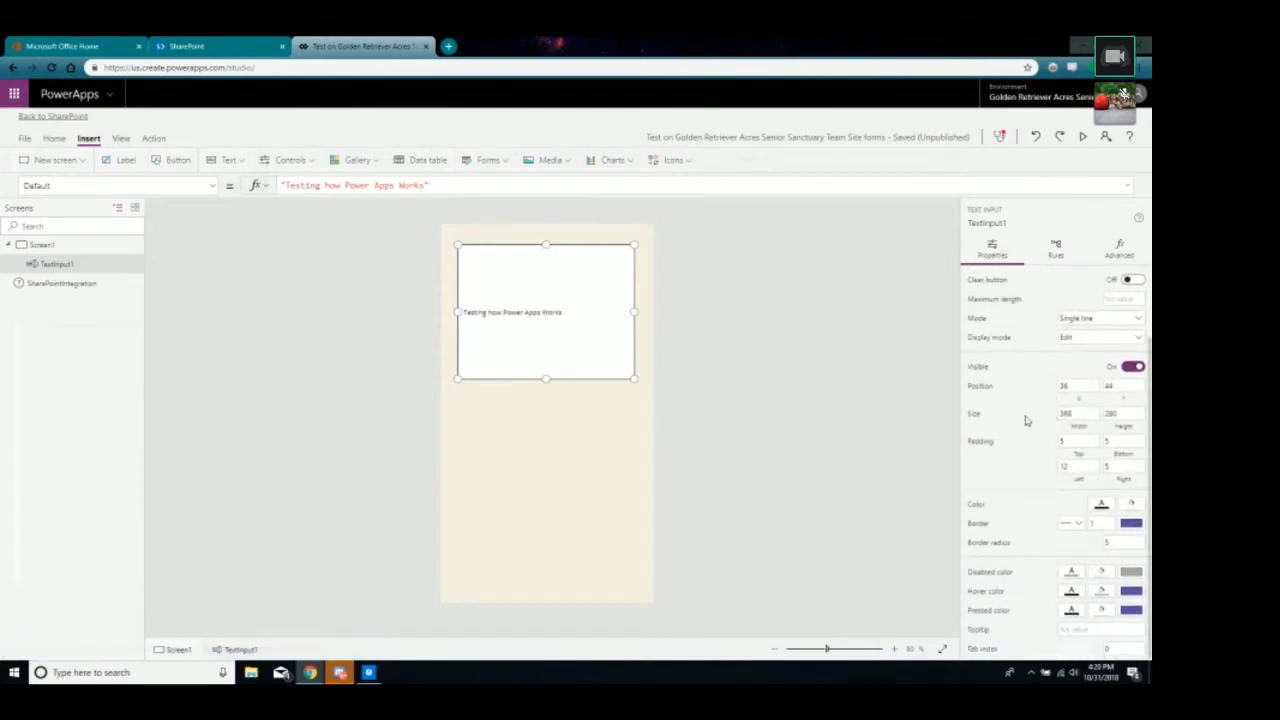
pyautogui.scroll(1, 1082, 420)
pyautogui.click(1084, 406)
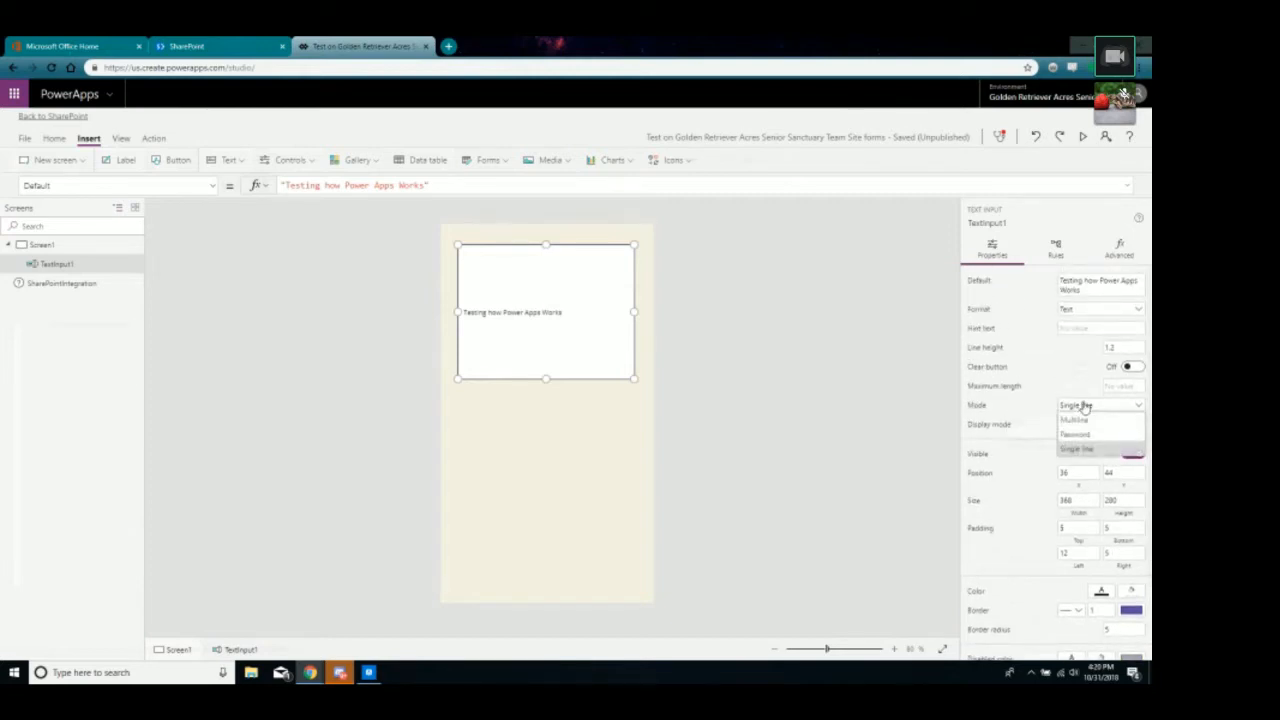
pyautogui.click(1084, 406)
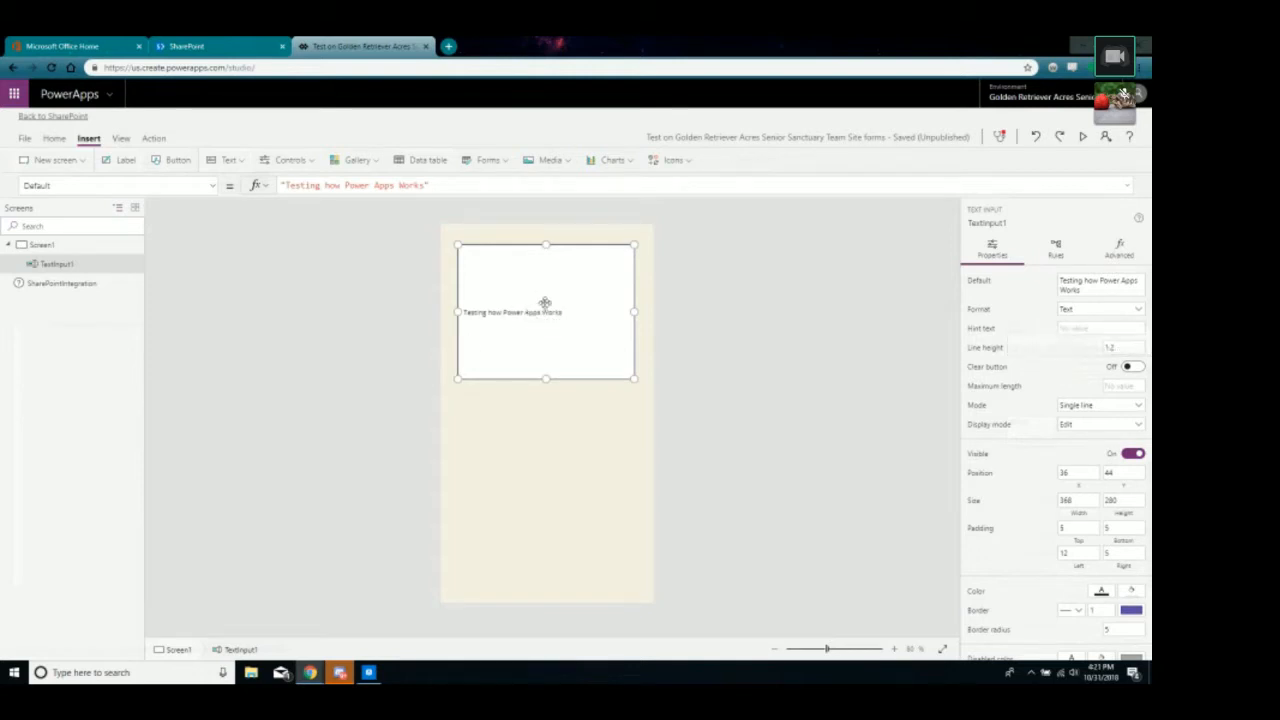
pyautogui.scroll(-2, 1016, 462)
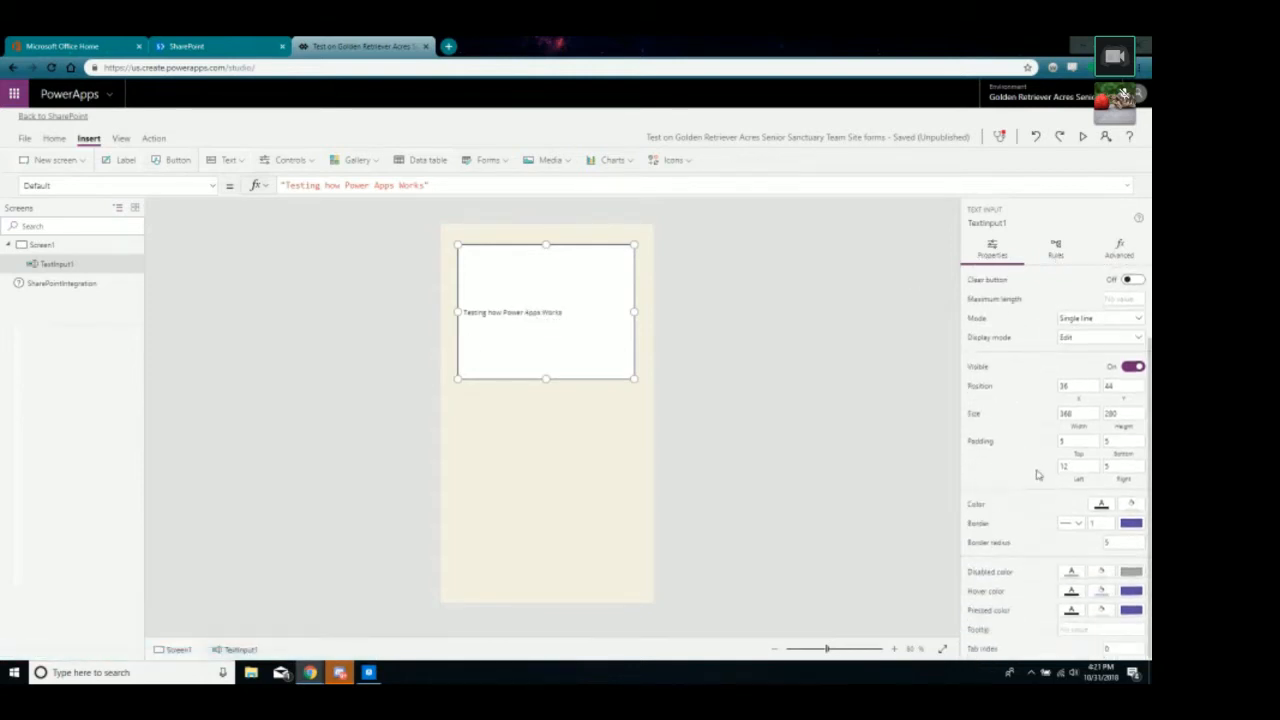
# Insert a button, move it below the text input and enlarge it.
pyautogui.click(549, 478)
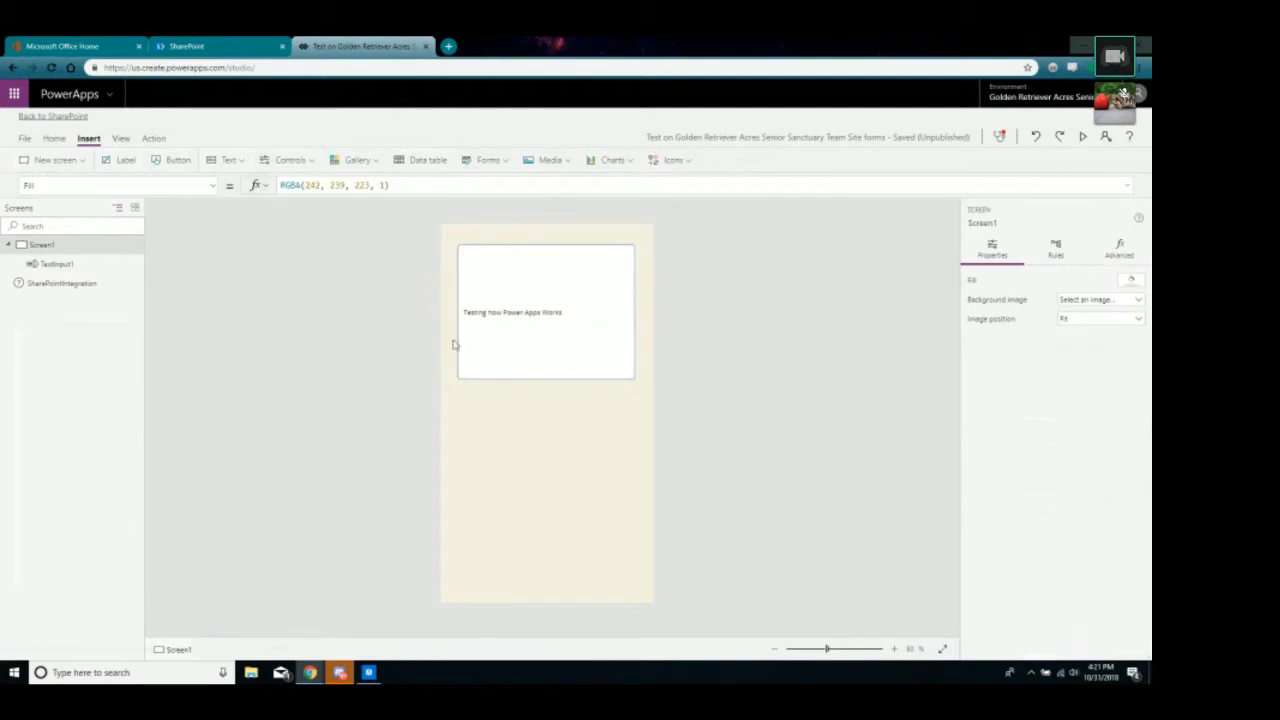
pyautogui.click(178, 161)
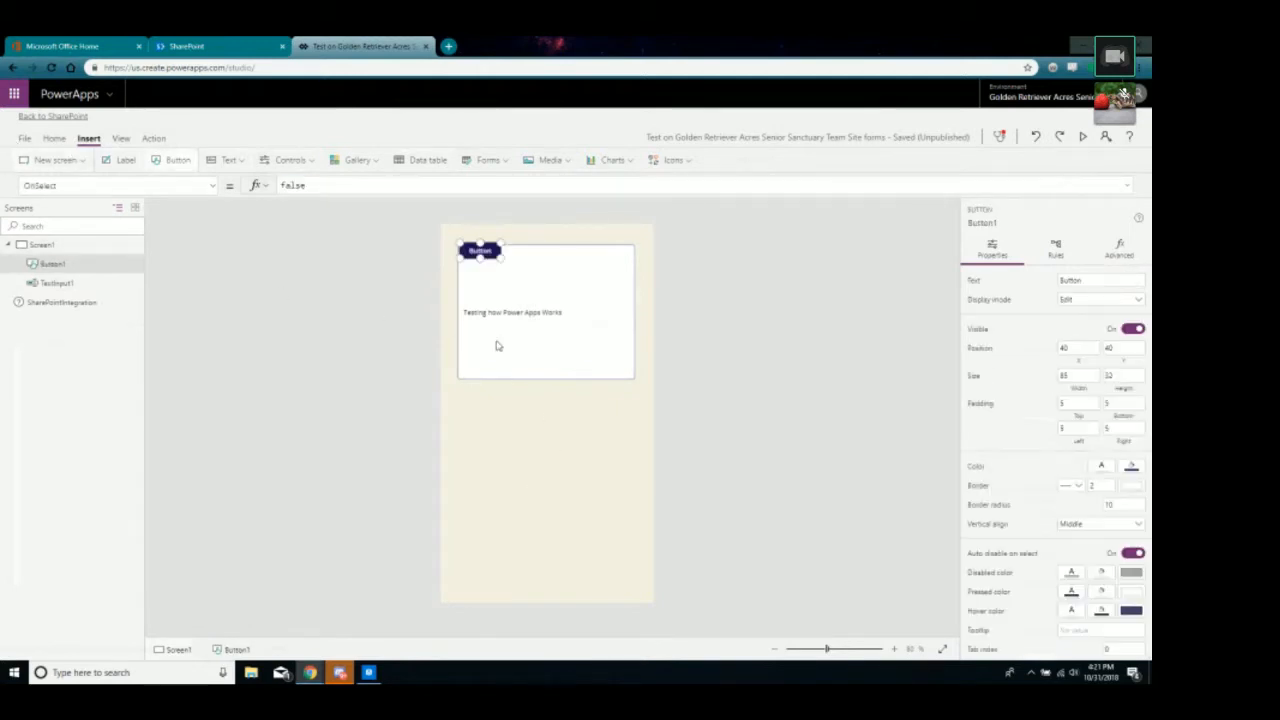
pyautogui.moveTo(488, 270); pyautogui.dragTo(516, 460)
pyautogui.moveTo(529, 446); pyautogui.dragTo(609, 521)
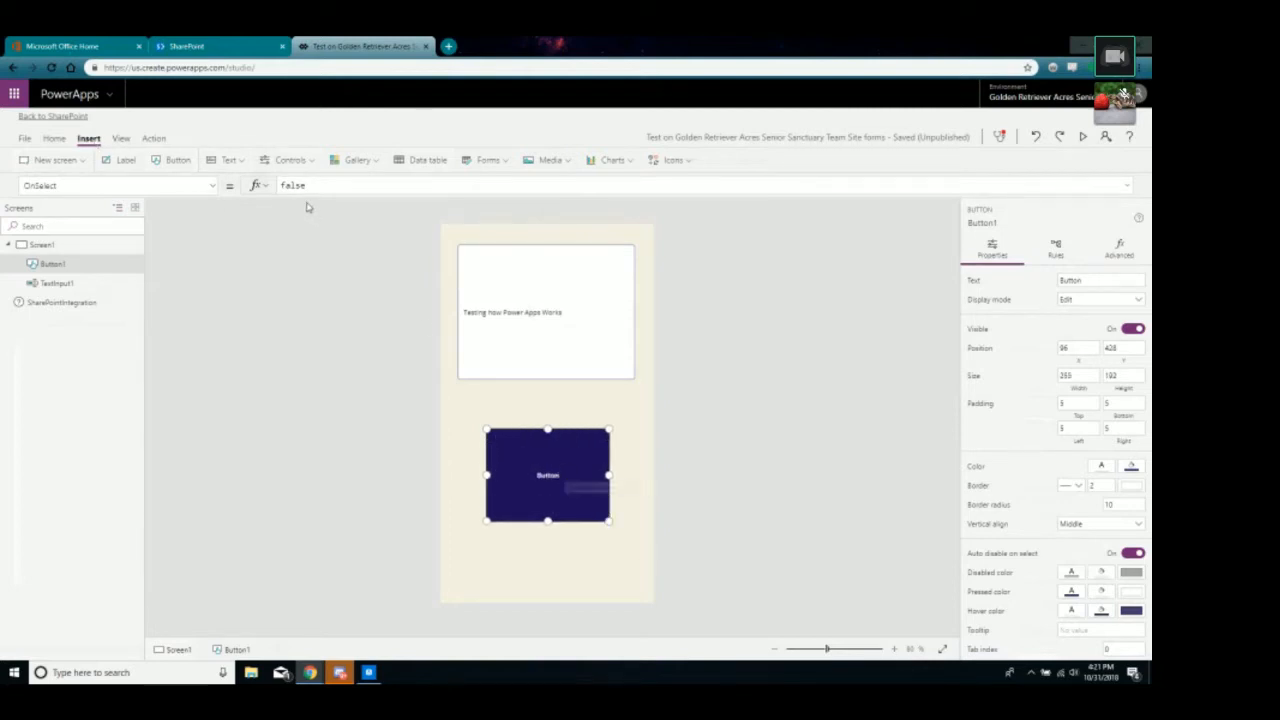
# Label the button Continue.
pyautogui.click(1080, 279)
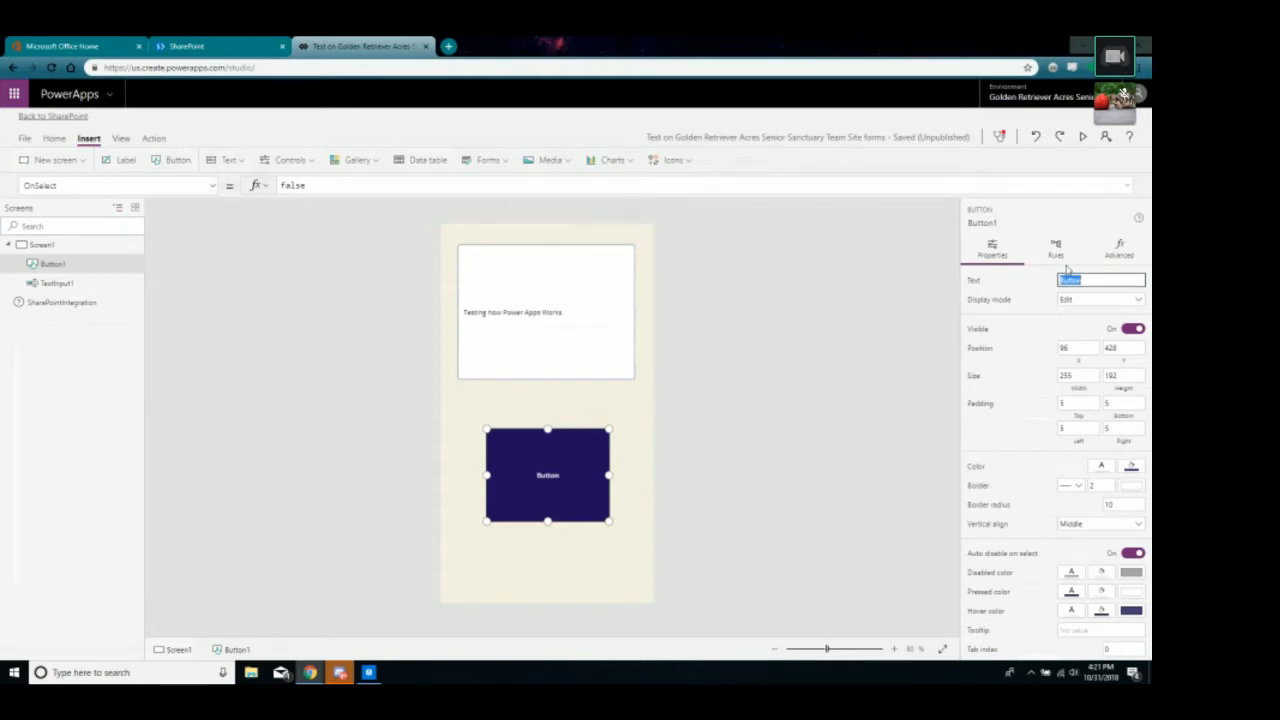
pyautogui.write('Continue')
pyautogui.click(705, 579)
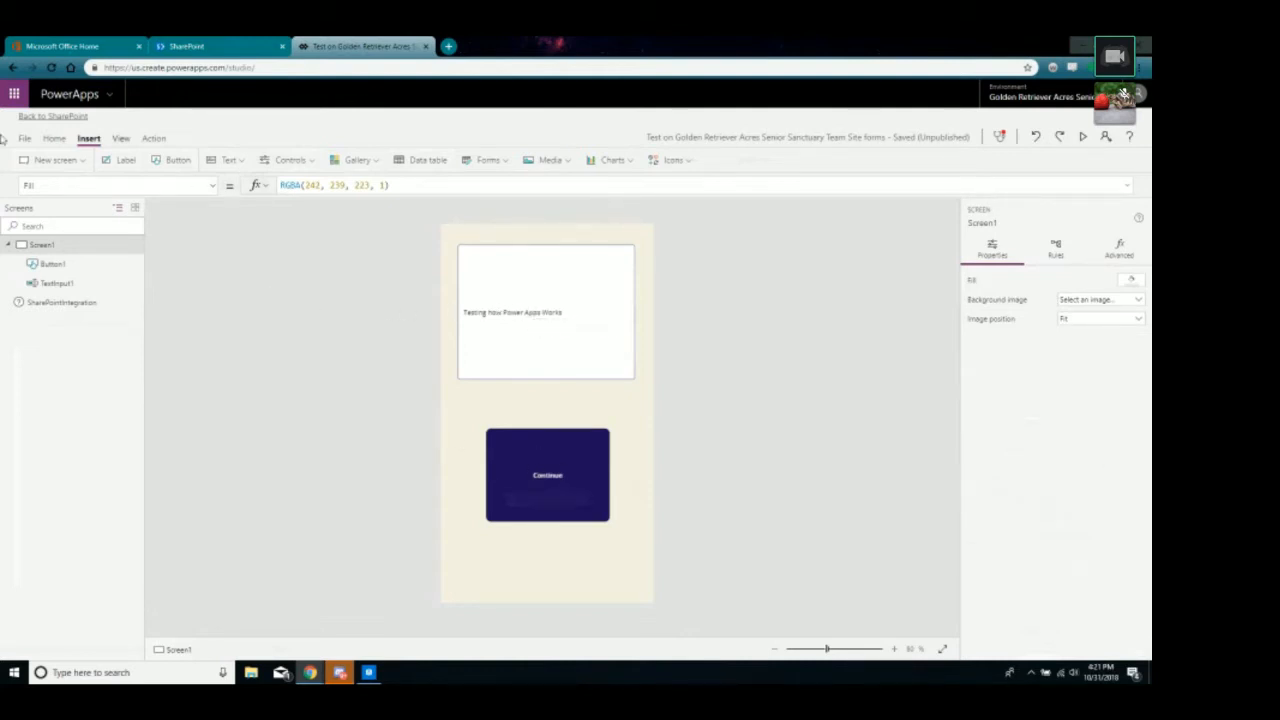
# Add a Form-layout Screen2 and inspect its check and X icons' OnSelect formulas.
pyautogui.click(57, 161)
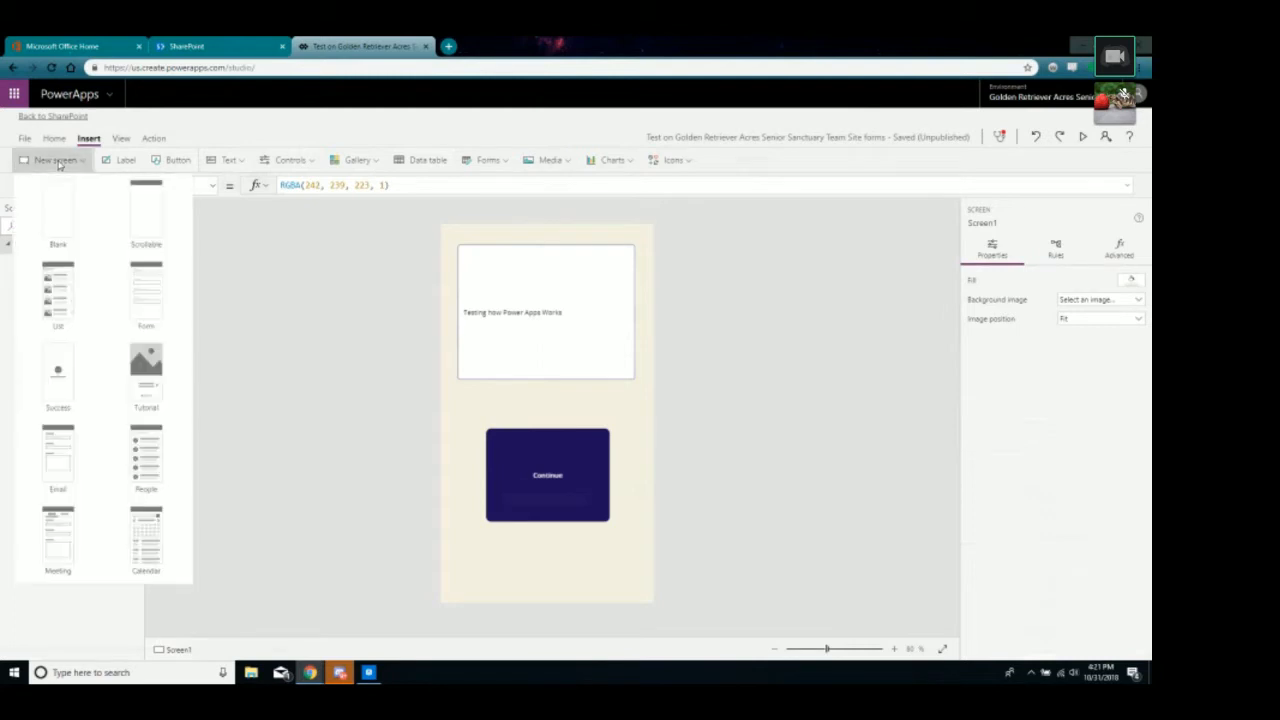
pyautogui.click(146, 290)
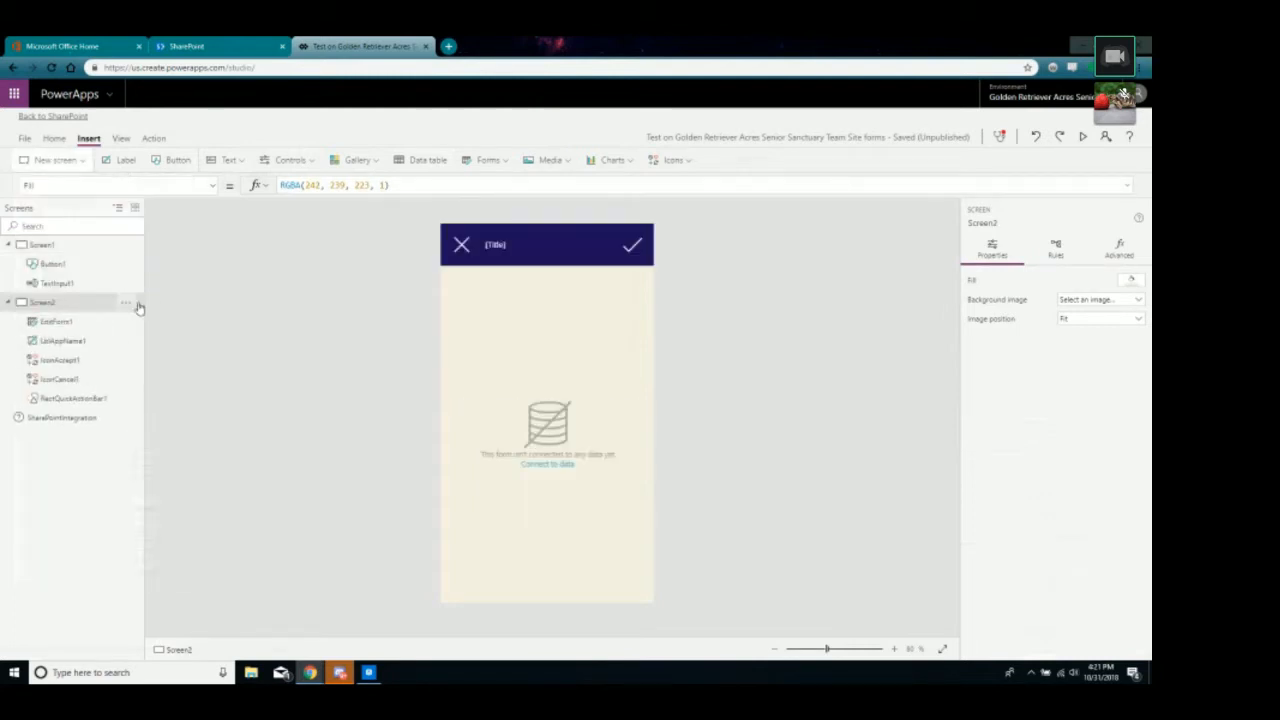
pyautogui.click(459, 248)
pyautogui.click(630, 246)
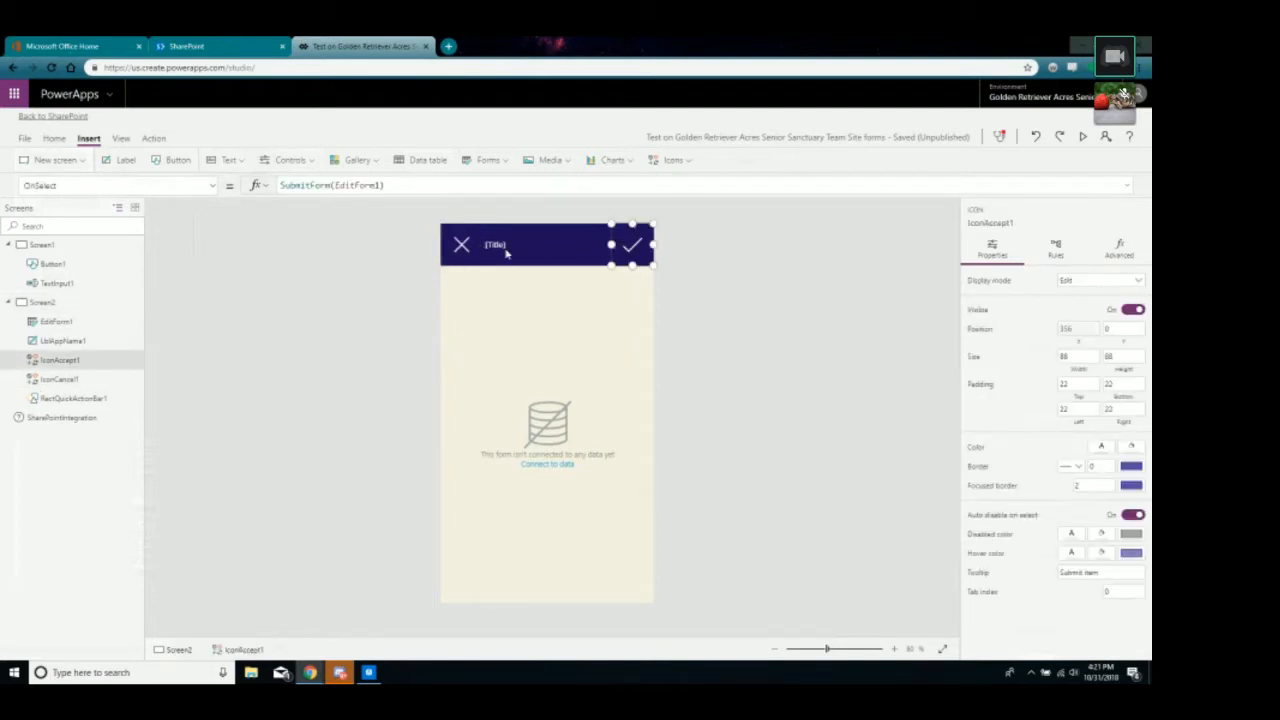
pyautogui.click(457, 246)
pyautogui.click(630, 242)
pyautogui.click(462, 245)
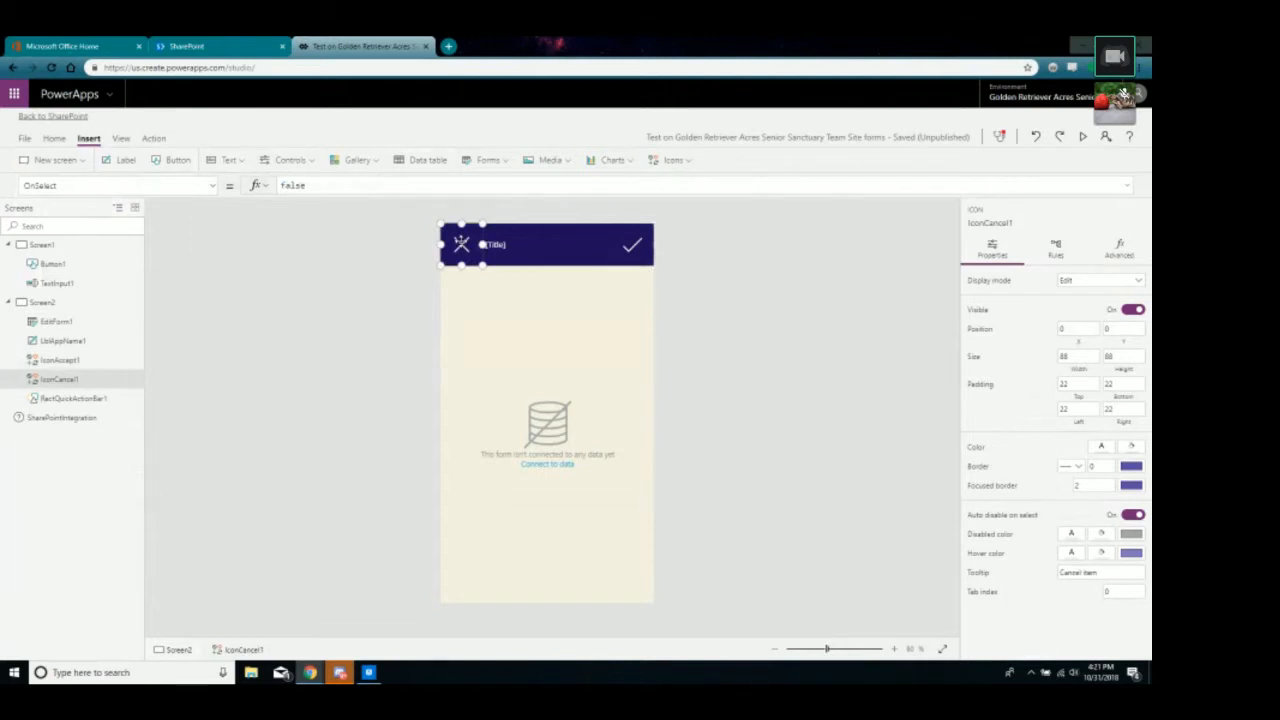
pyautogui.click(630, 245)
pyautogui.click(42, 302)
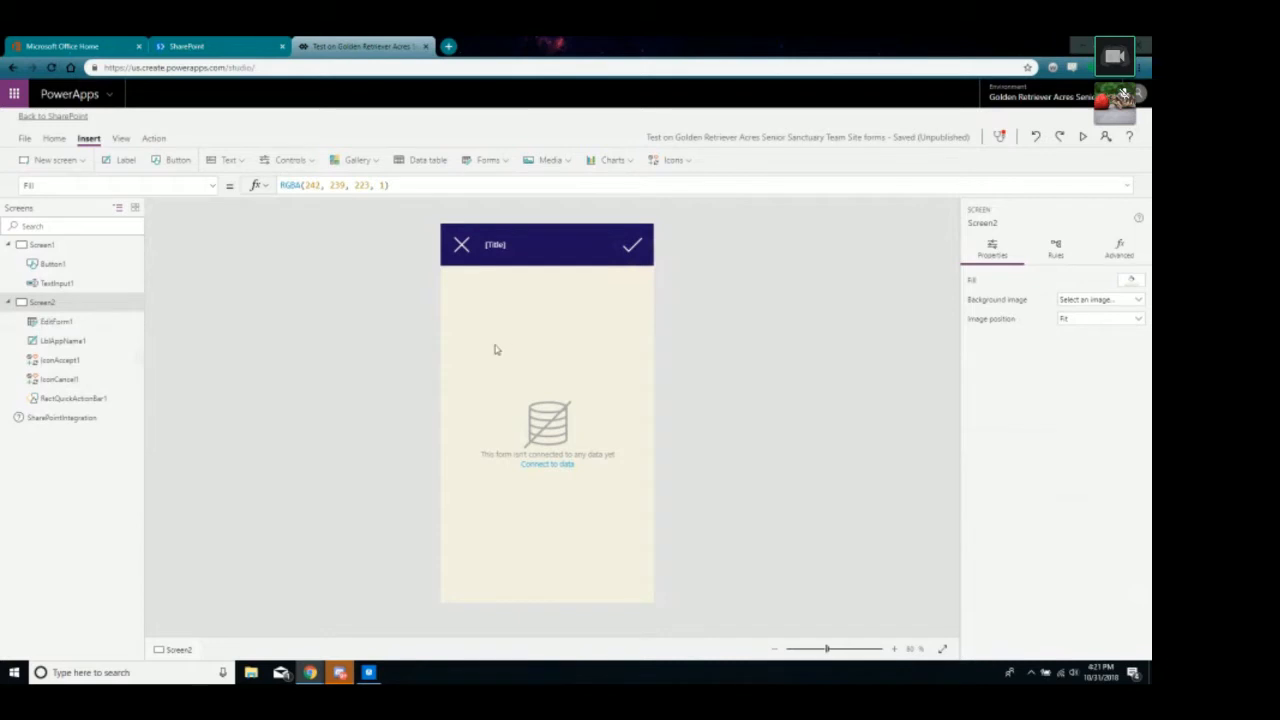
# Select EditForm1 on Screen2 and show its available data sources.
pyautogui.click(219, 44)
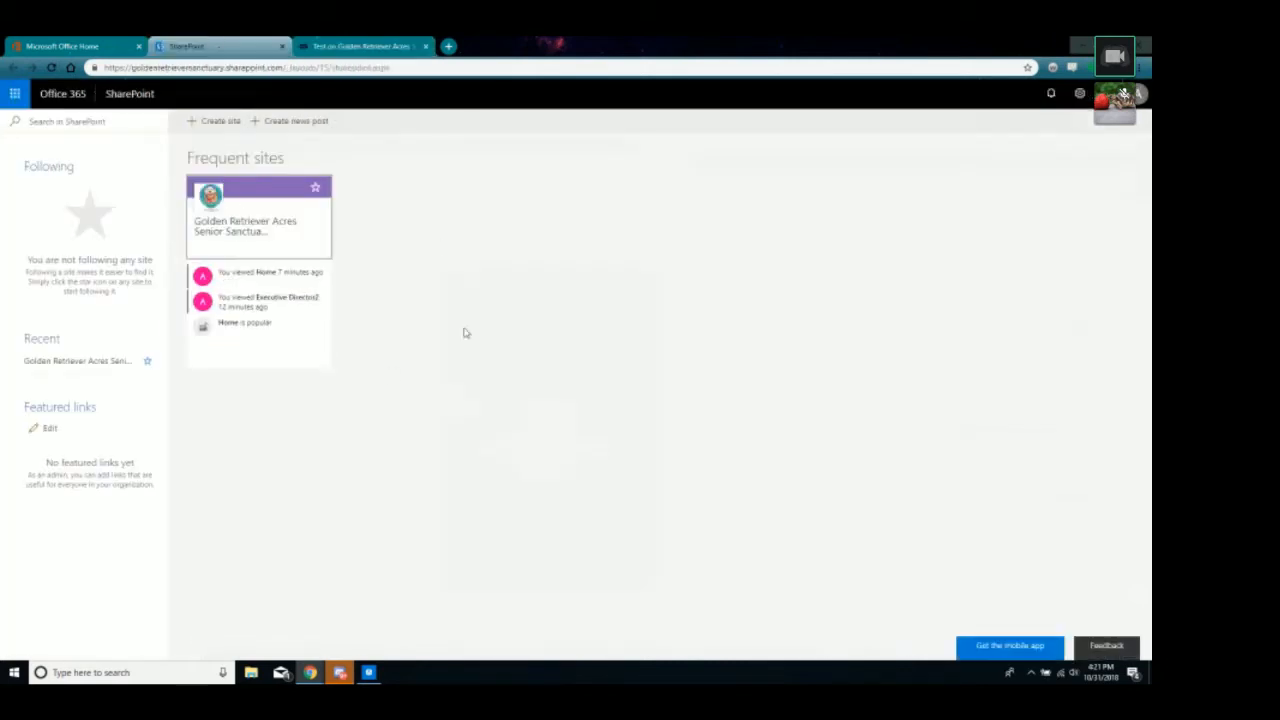
pyautogui.click(370, 45)
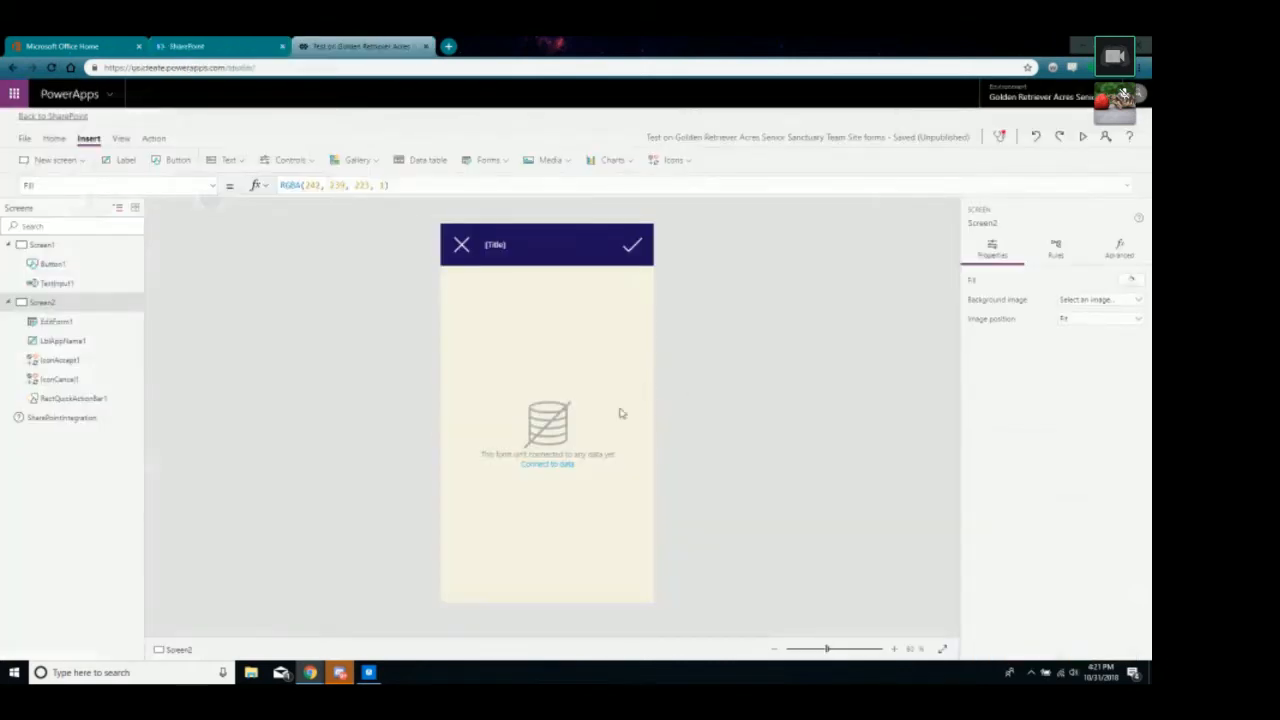
pyautogui.click(576, 415)
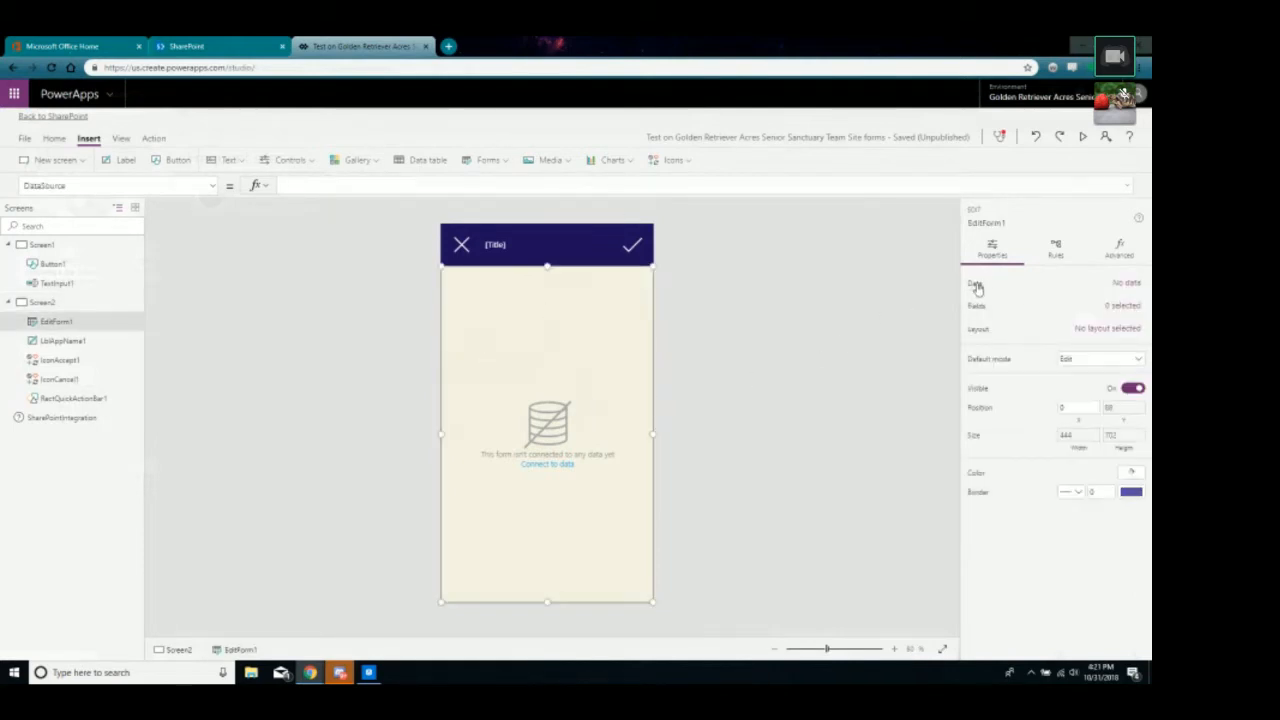
pyautogui.click(1123, 287)
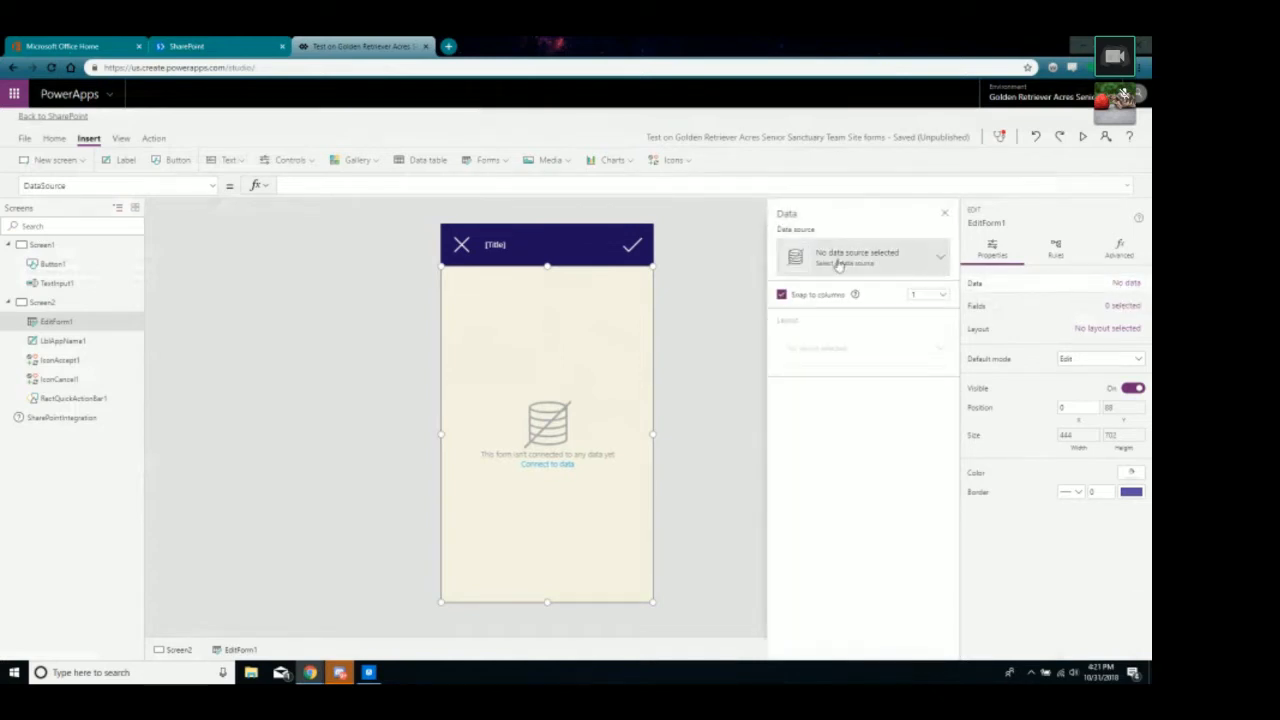
pyautogui.click(943, 261)
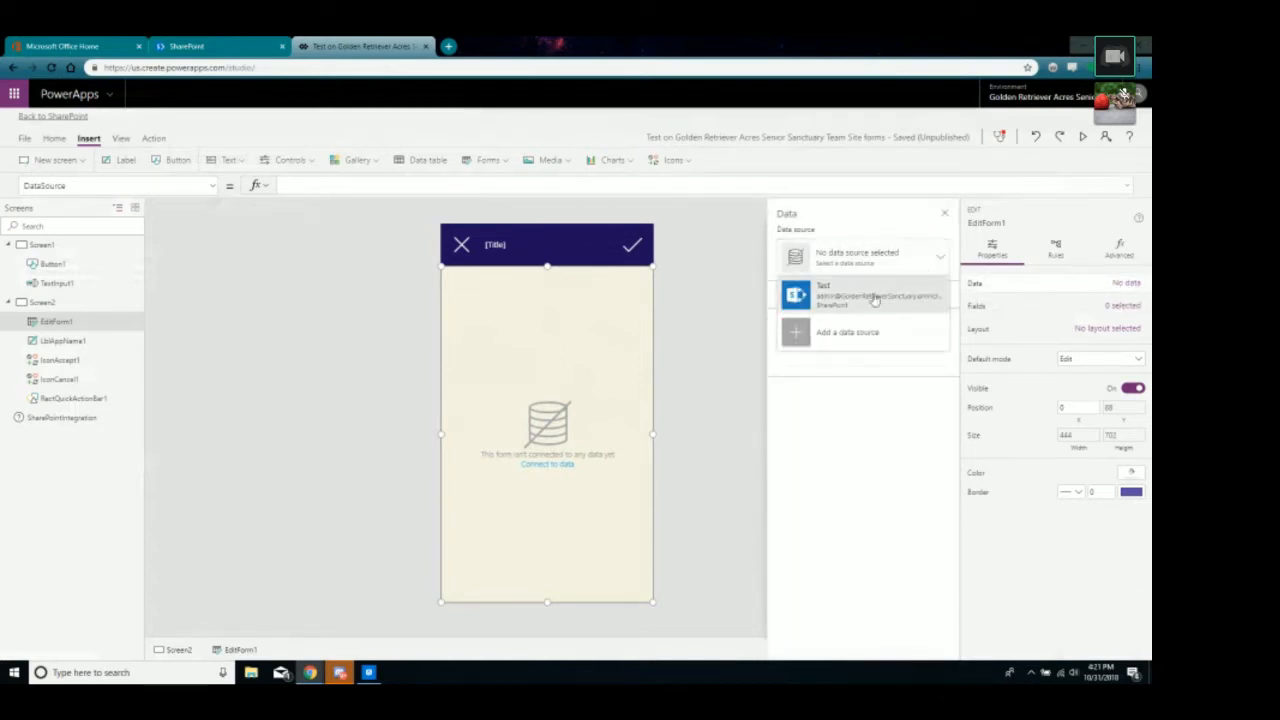
# Connect the form to the Test list on the Golden Retriever Acres SharePoint site.
pyautogui.click(822, 338)
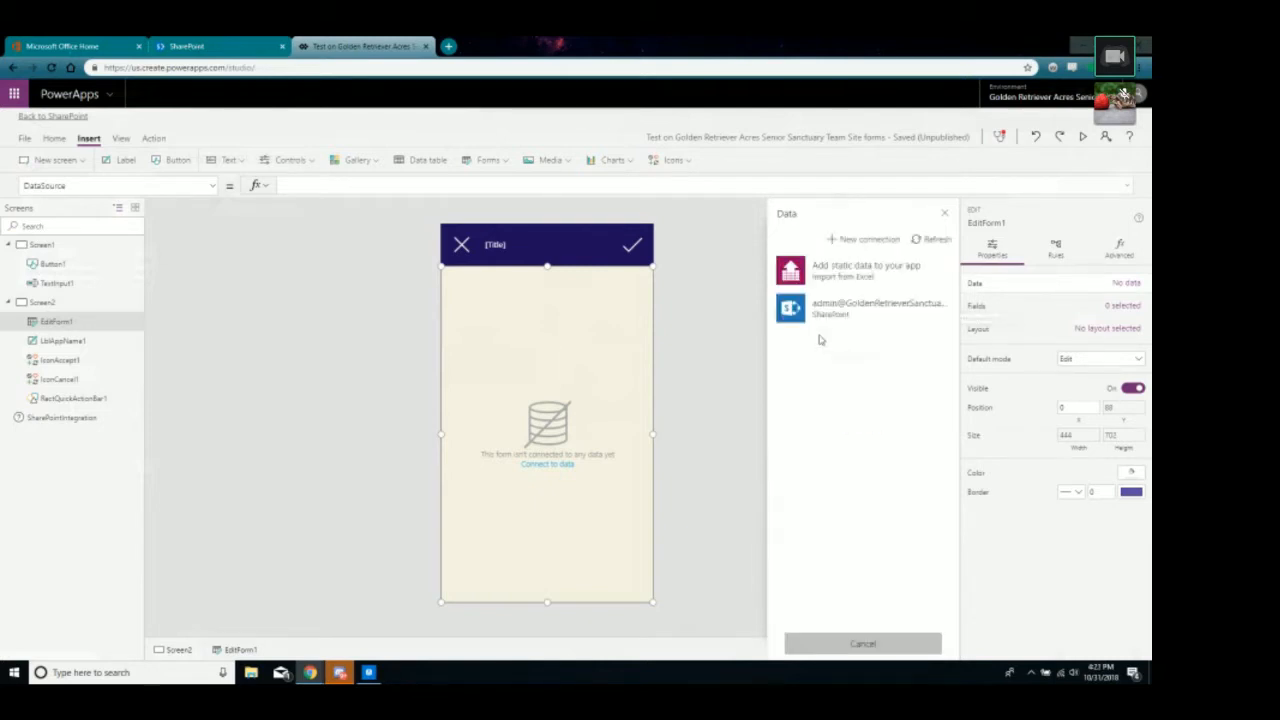
pyautogui.click(831, 318)
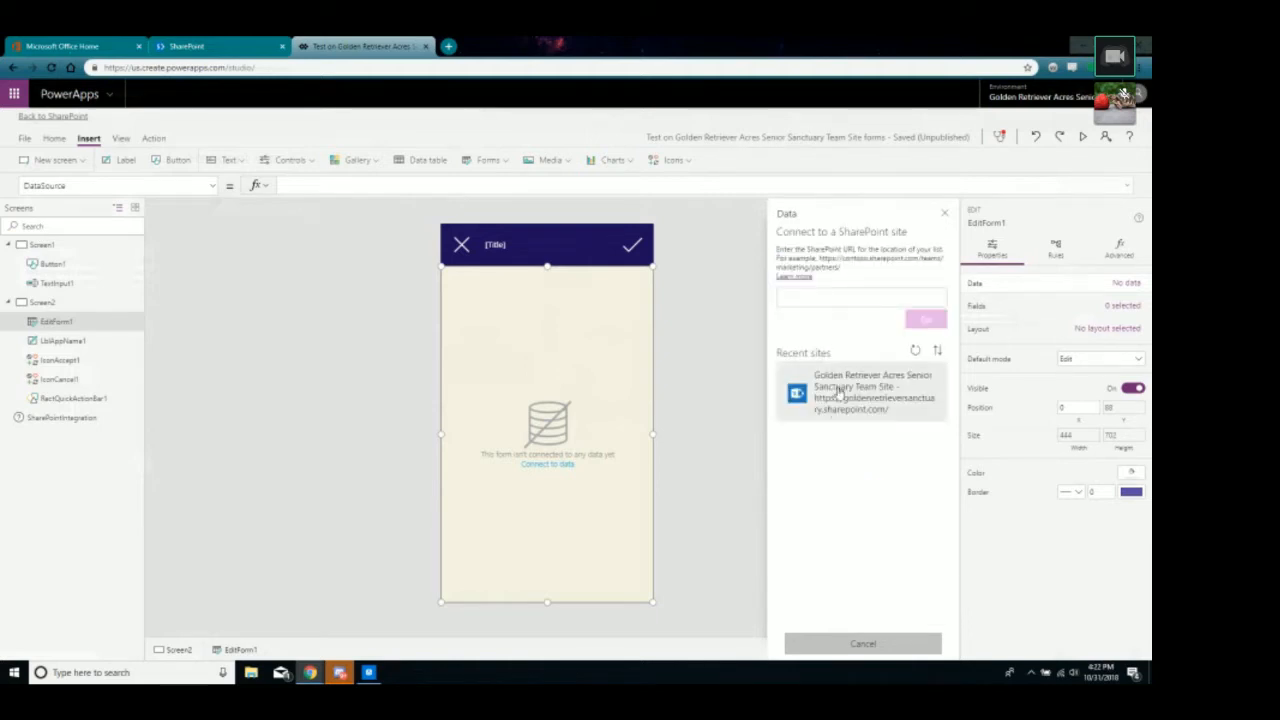
pyautogui.click(838, 392)
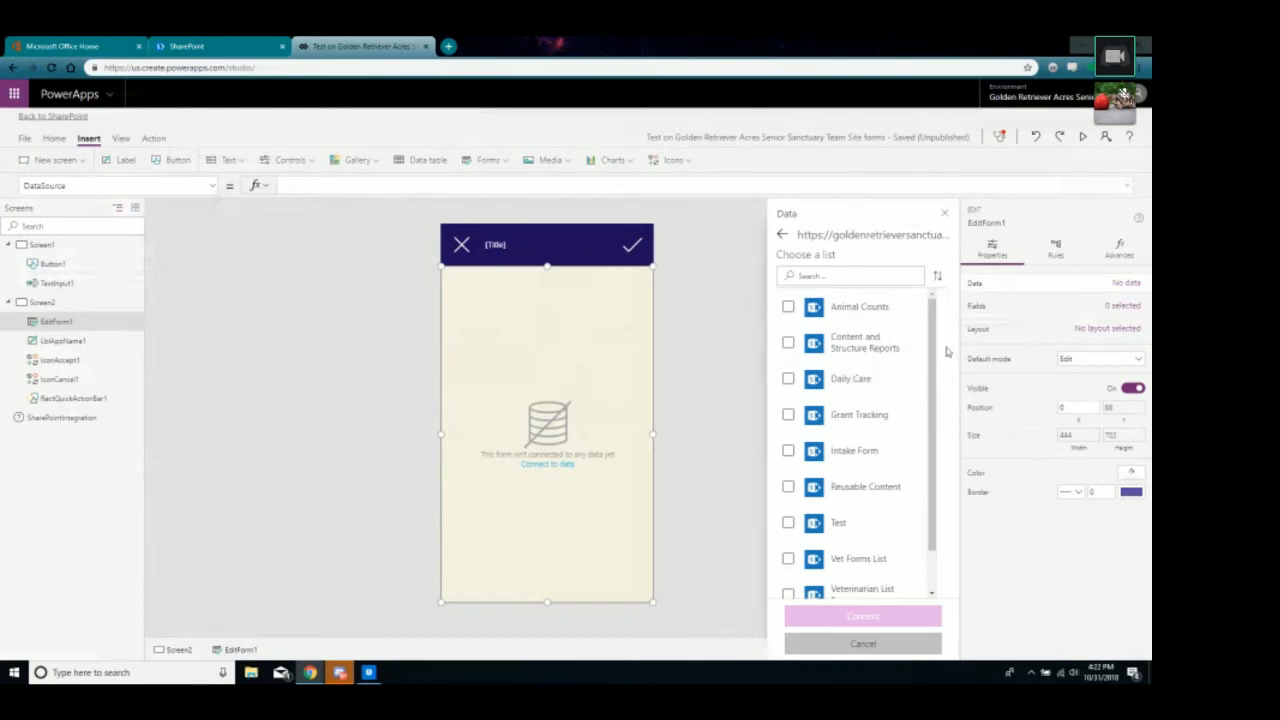
pyautogui.scroll(-1, 924, 430)
pyautogui.scroll(1, 924, 430)
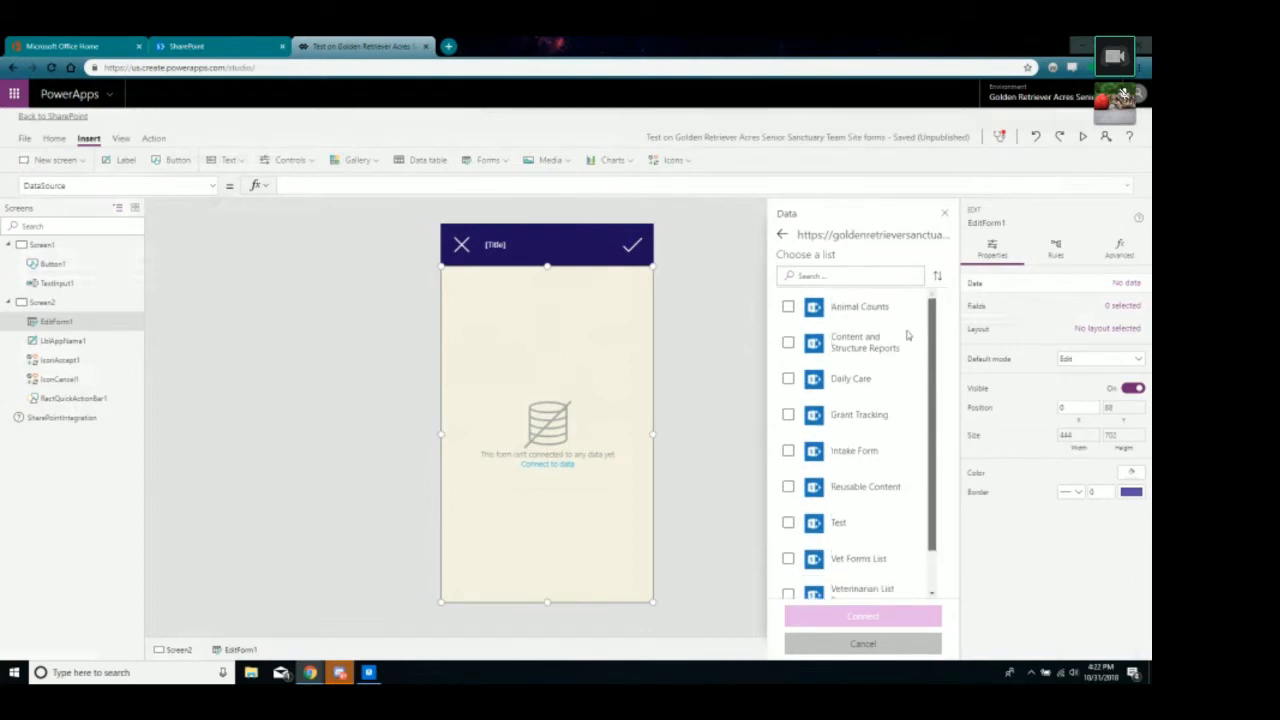
pyautogui.scroll(-1, 907, 335)
pyautogui.scroll(1, 897, 471)
pyautogui.scroll(-1, 890, 440)
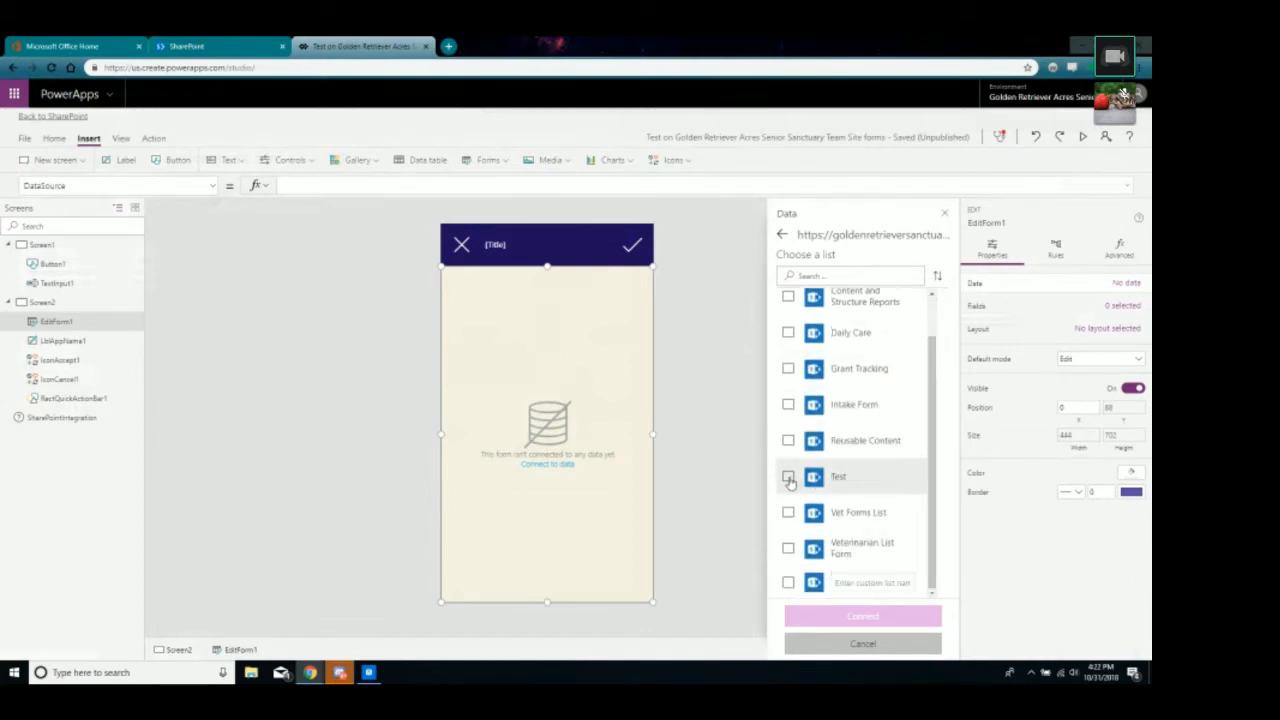
pyautogui.click(789, 478)
pyautogui.click(888, 617)
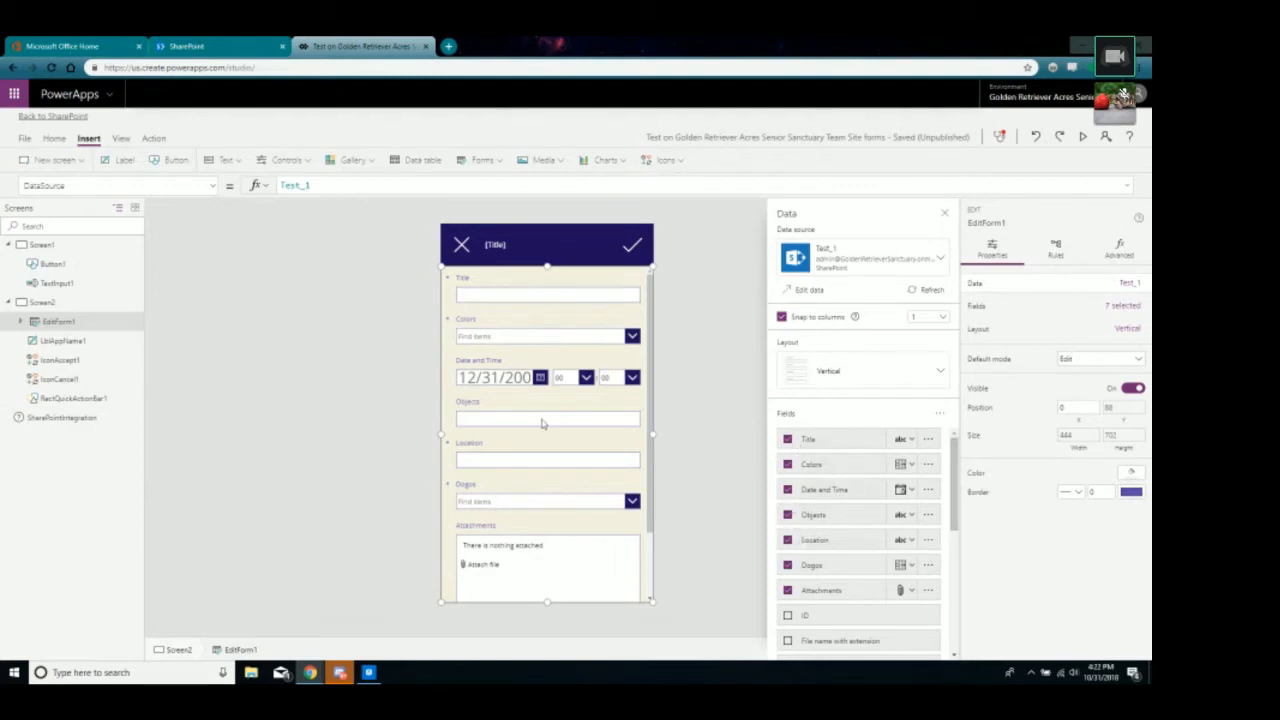
# Remove Attachments and Title, ordering fields Date and Time, Dogos, Colors, Location, Objects.
pyautogui.click(789, 591)
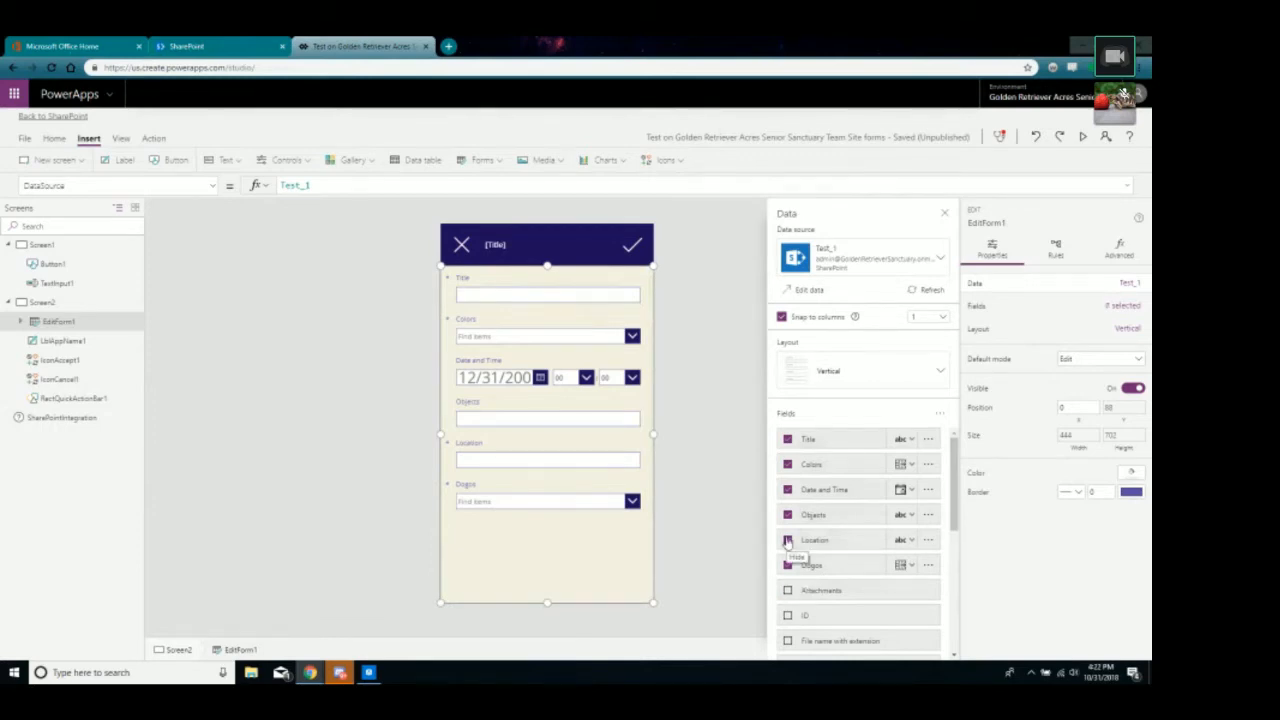
pyautogui.click(788, 440)
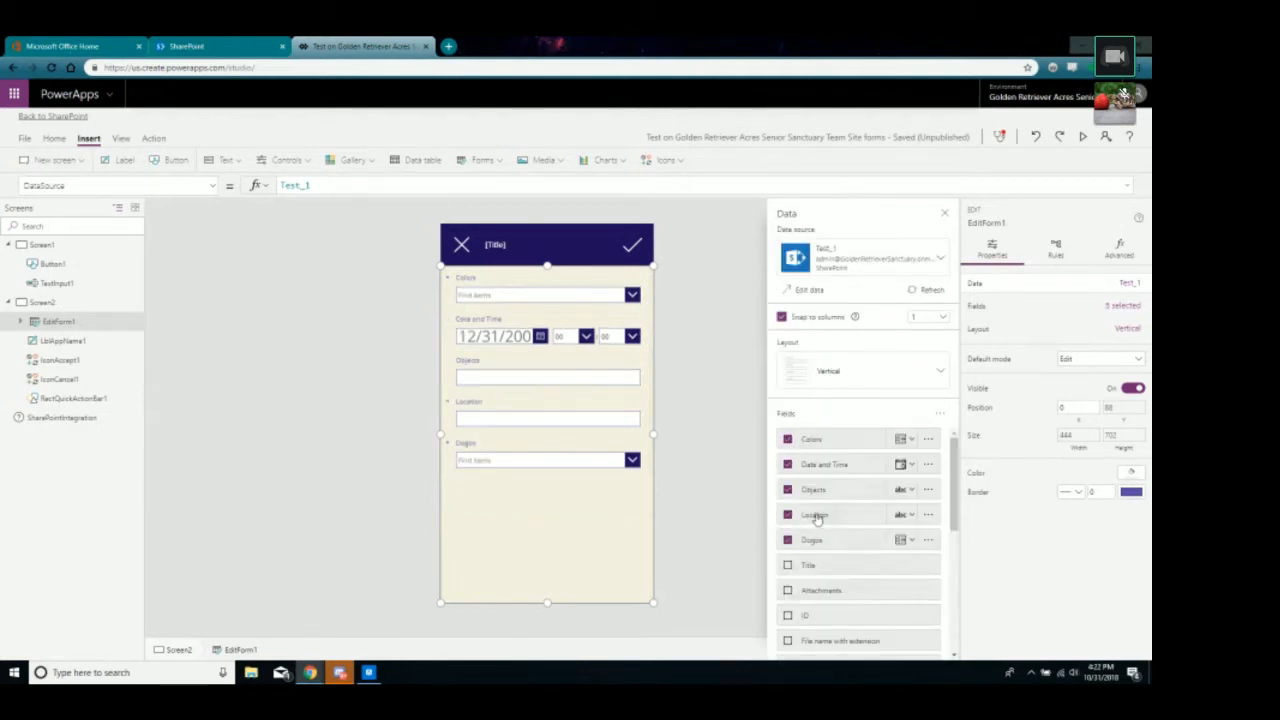
pyautogui.moveTo(818, 465); pyautogui.dragTo(818, 438)
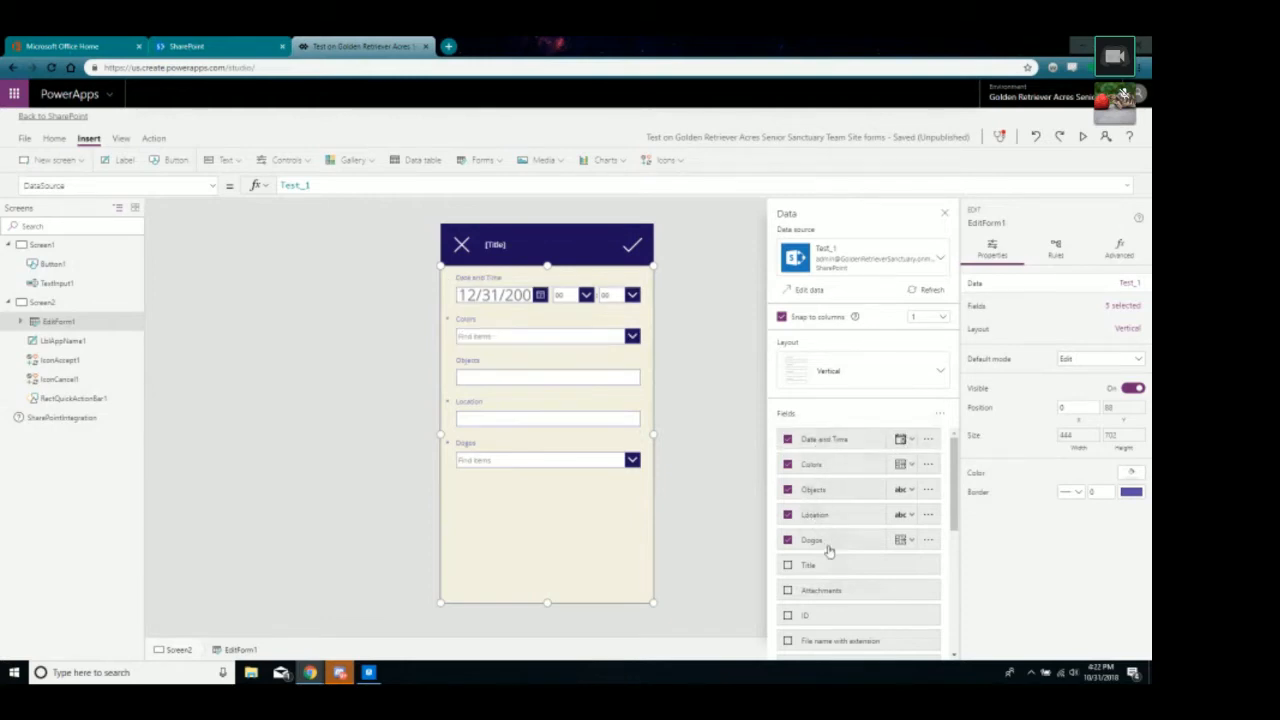
pyautogui.moveTo(825, 542); pyautogui.dragTo(828, 466)
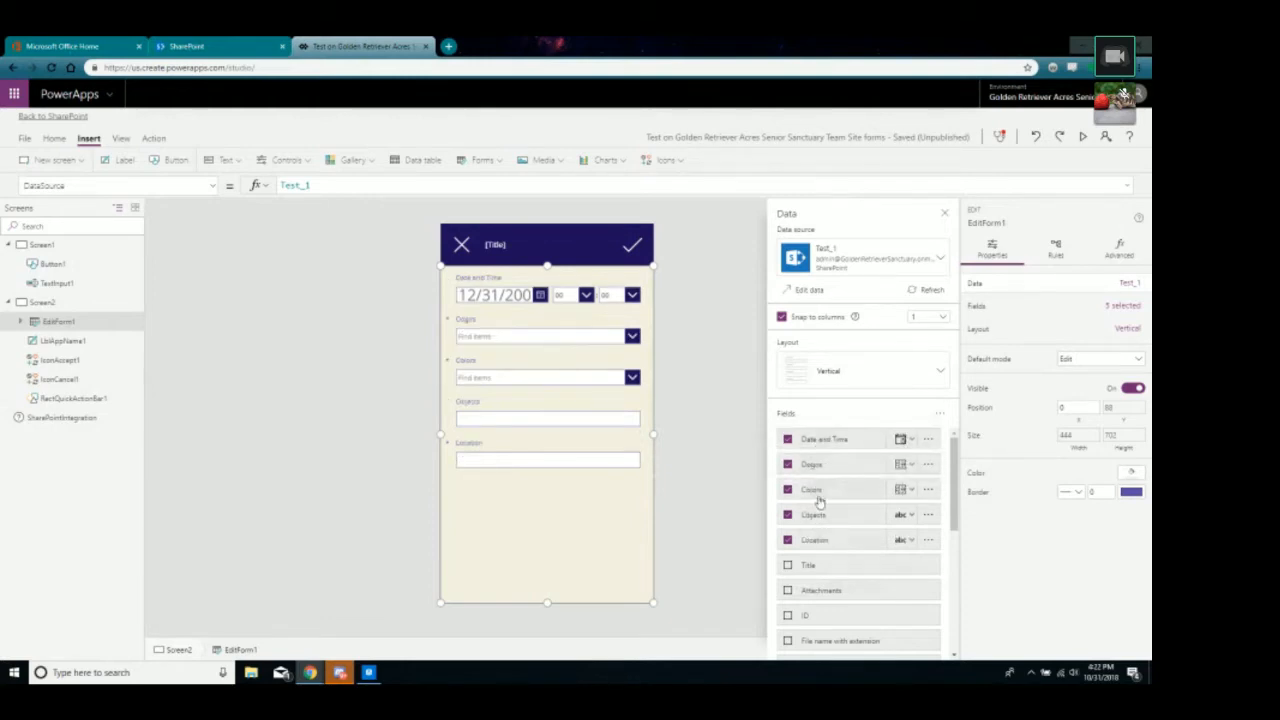
pyautogui.moveTo(820, 550); pyautogui.dragTo(820, 514)
# Try horizontal layout and two columns, then revert to vertical with one column.
pyautogui.click(936, 373)
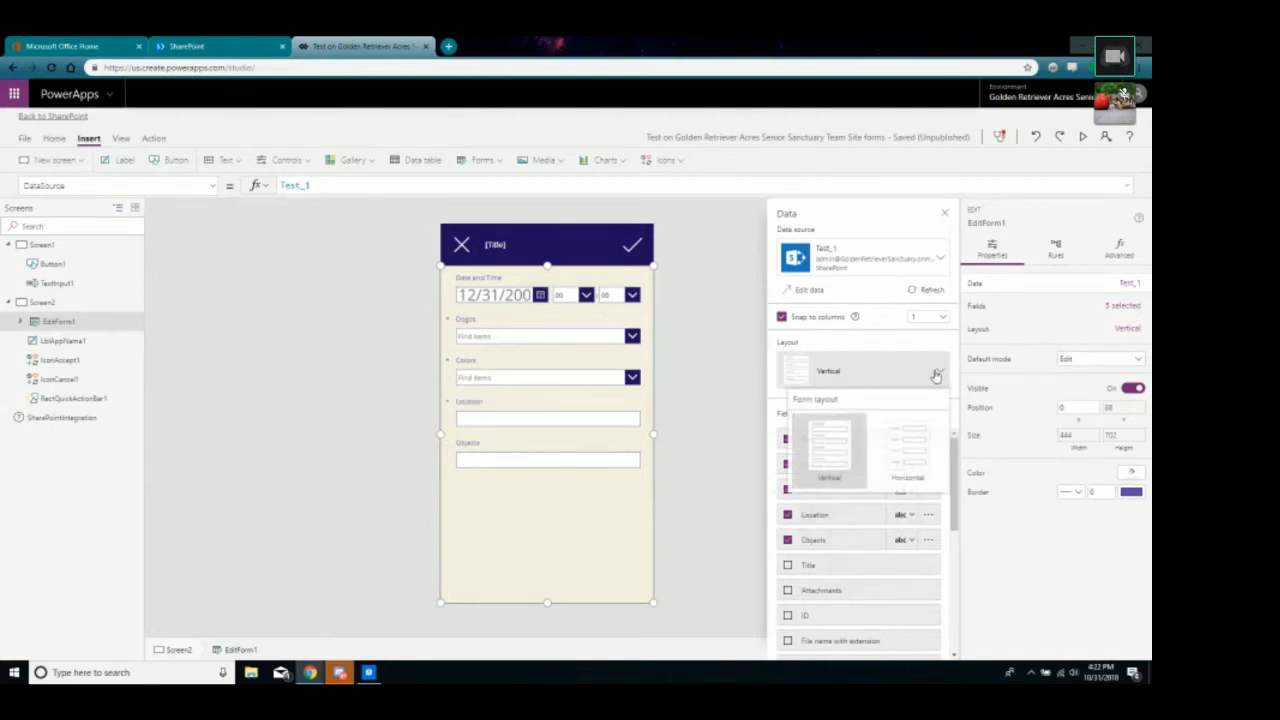
pyautogui.click(907, 465)
pyautogui.click(897, 372)
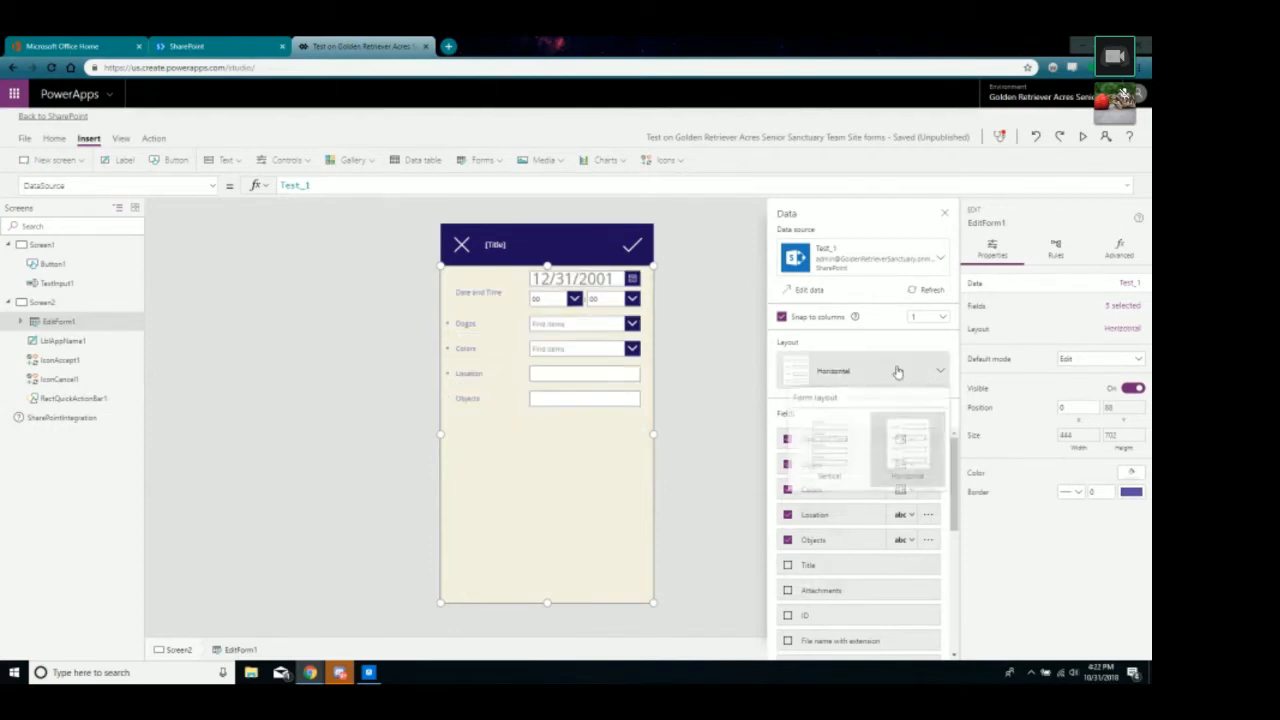
pyautogui.click(829, 450)
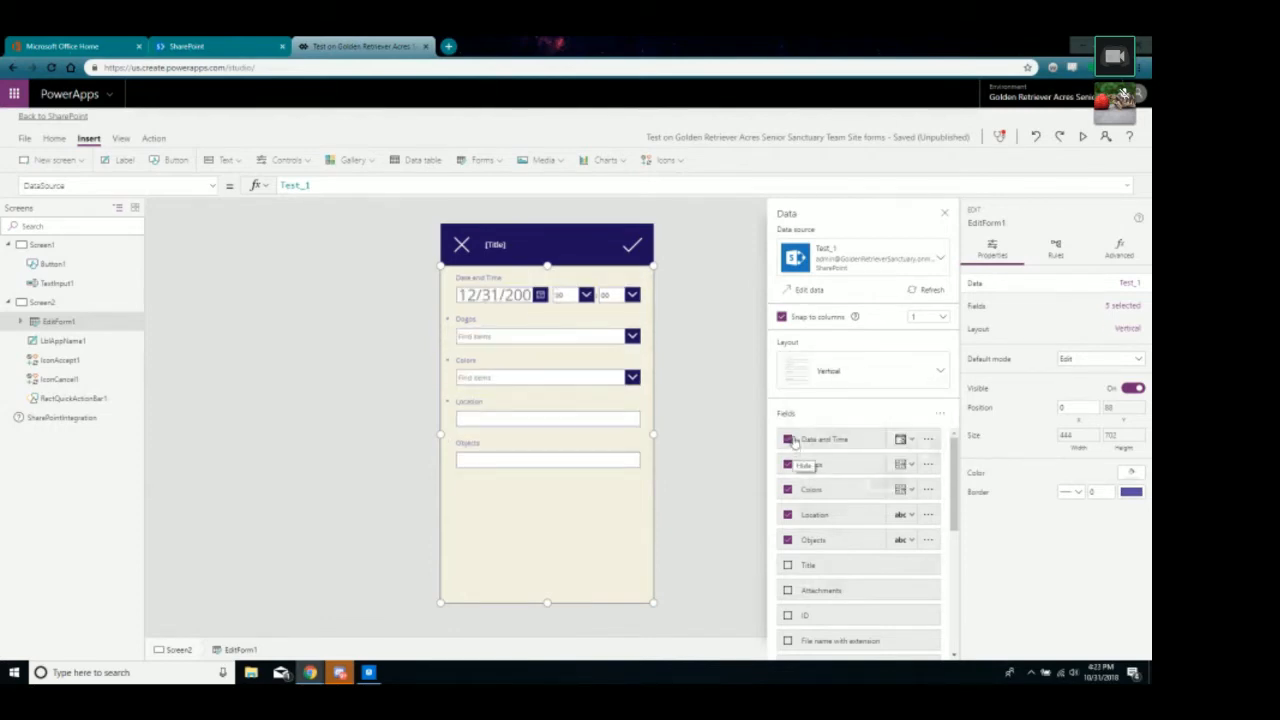
pyautogui.click(940, 317)
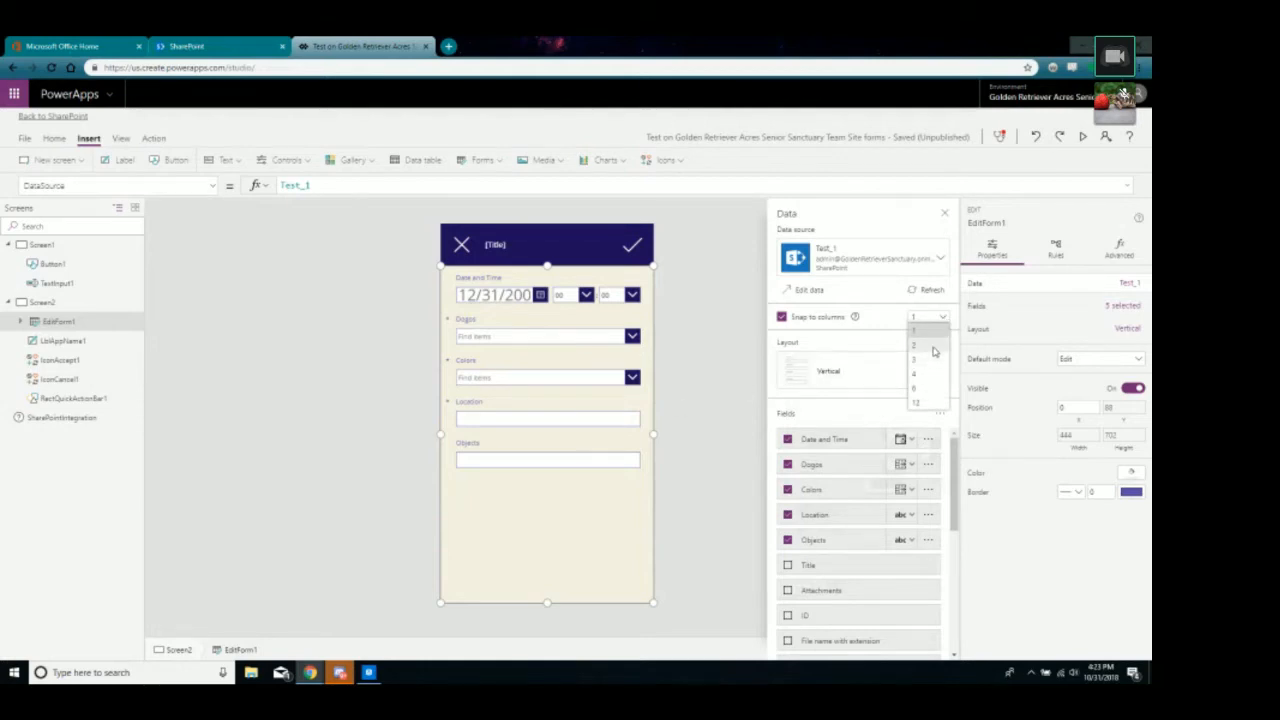
pyautogui.click(934, 348)
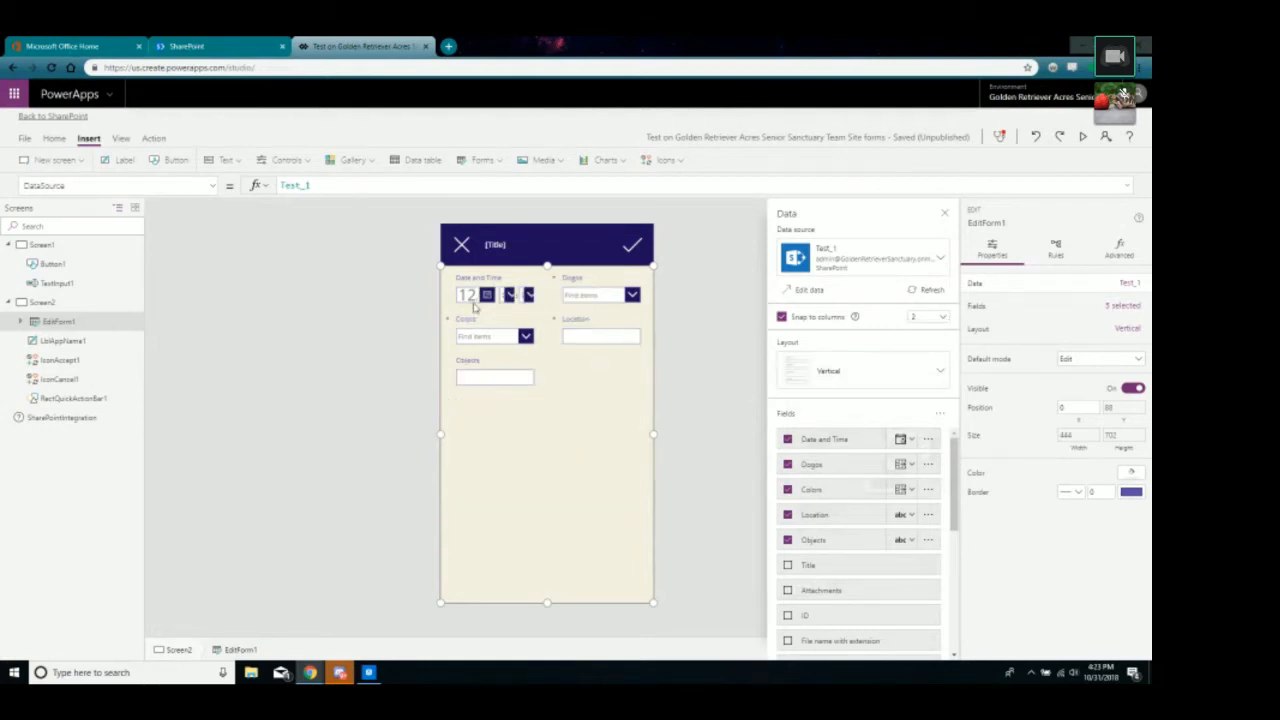
pyautogui.click(939, 320)
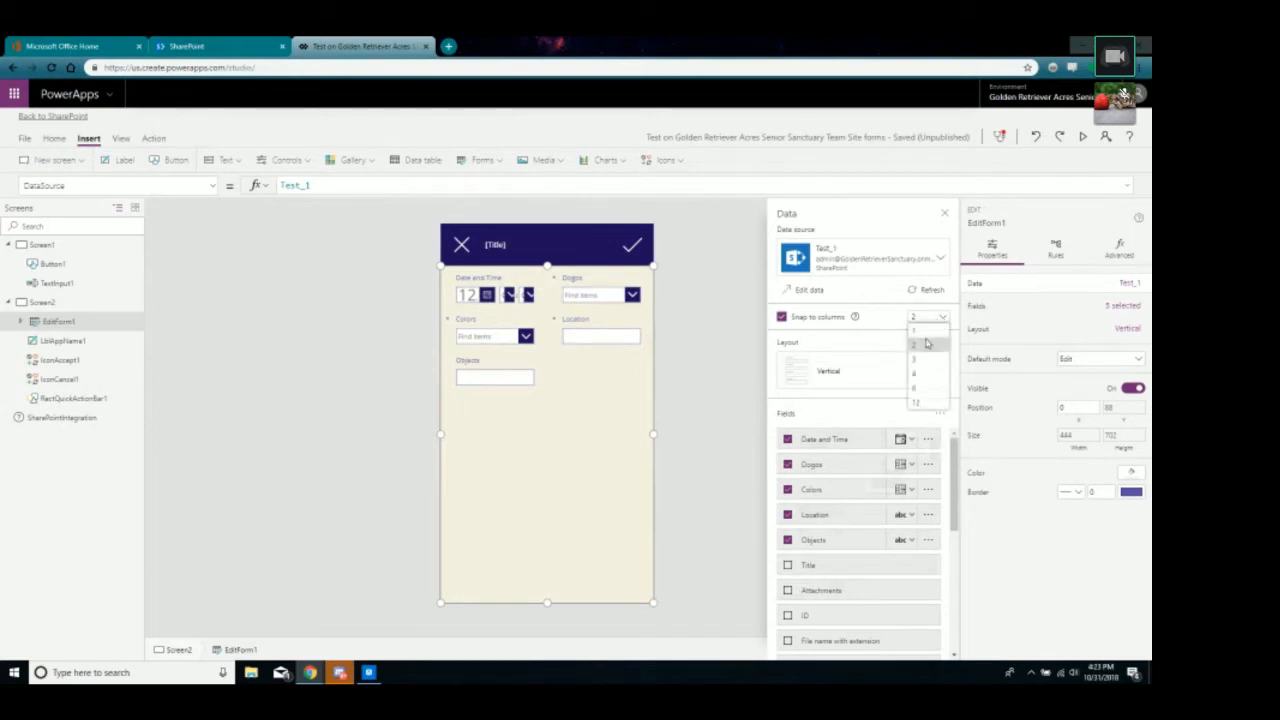
pyautogui.click(927, 346)
pyautogui.click(927, 320)
pyautogui.click(912, 337)
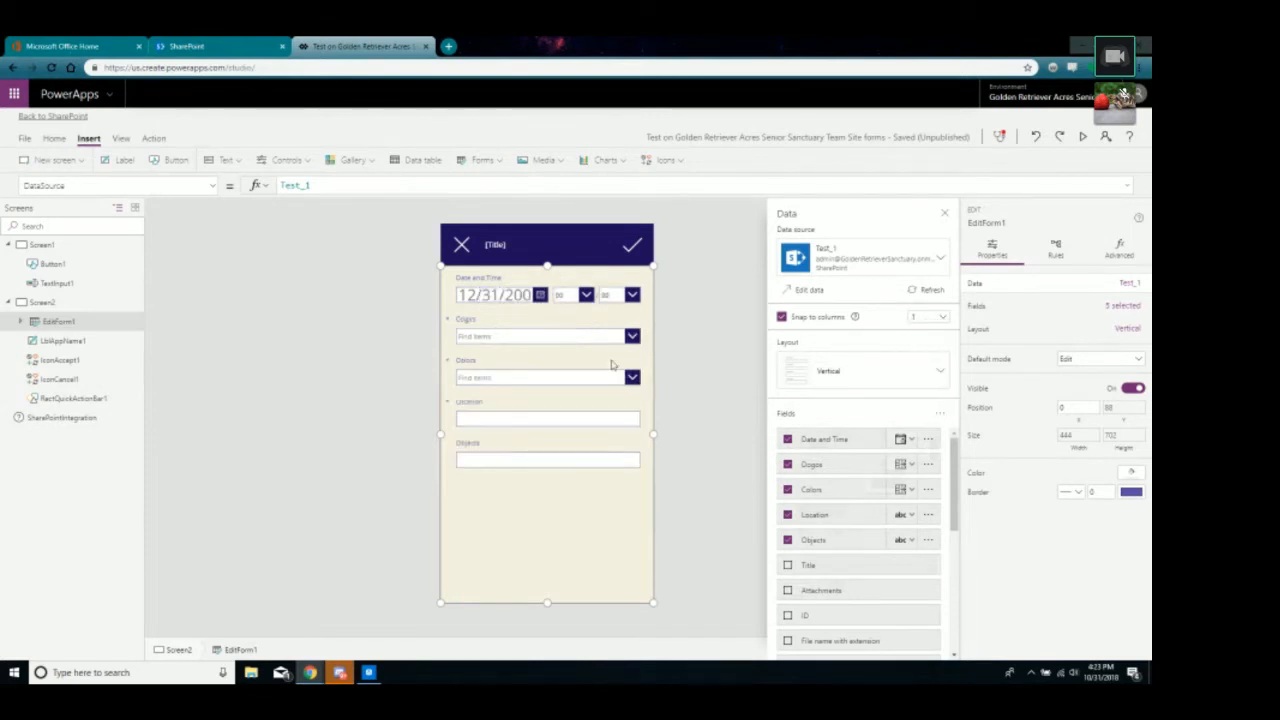
# Inspect the Dogos and Colors cards and submit checkmark, then go to SharePoint.
pyautogui.click(584, 339)
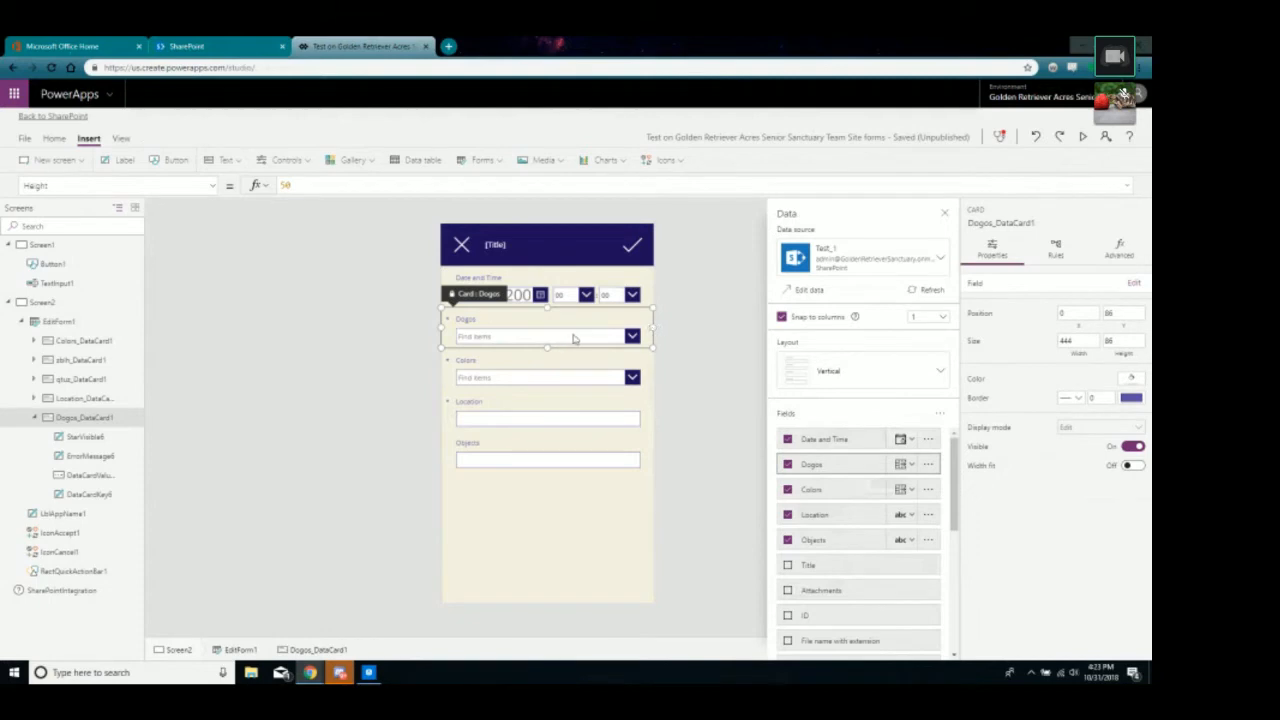
pyautogui.click(645, 338)
pyautogui.click(630, 340)
pyautogui.click(546, 375)
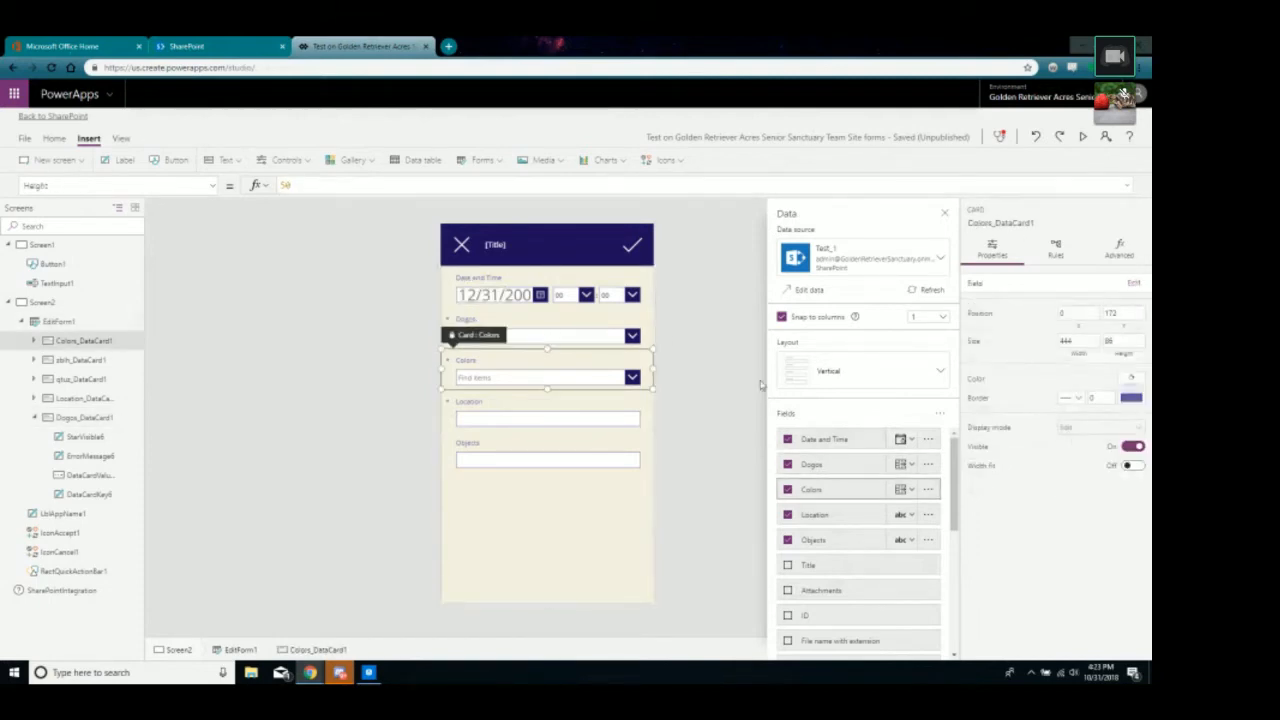
pyautogui.click(590, 333)
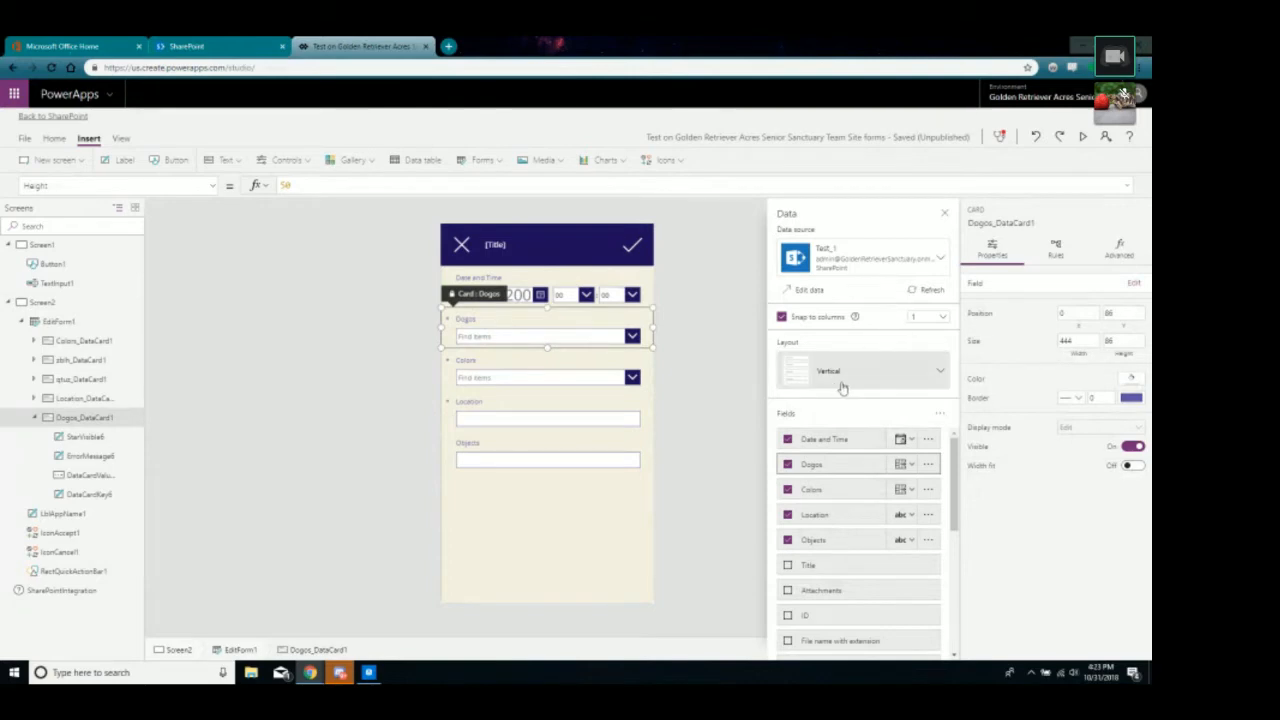
pyautogui.click(923, 468)
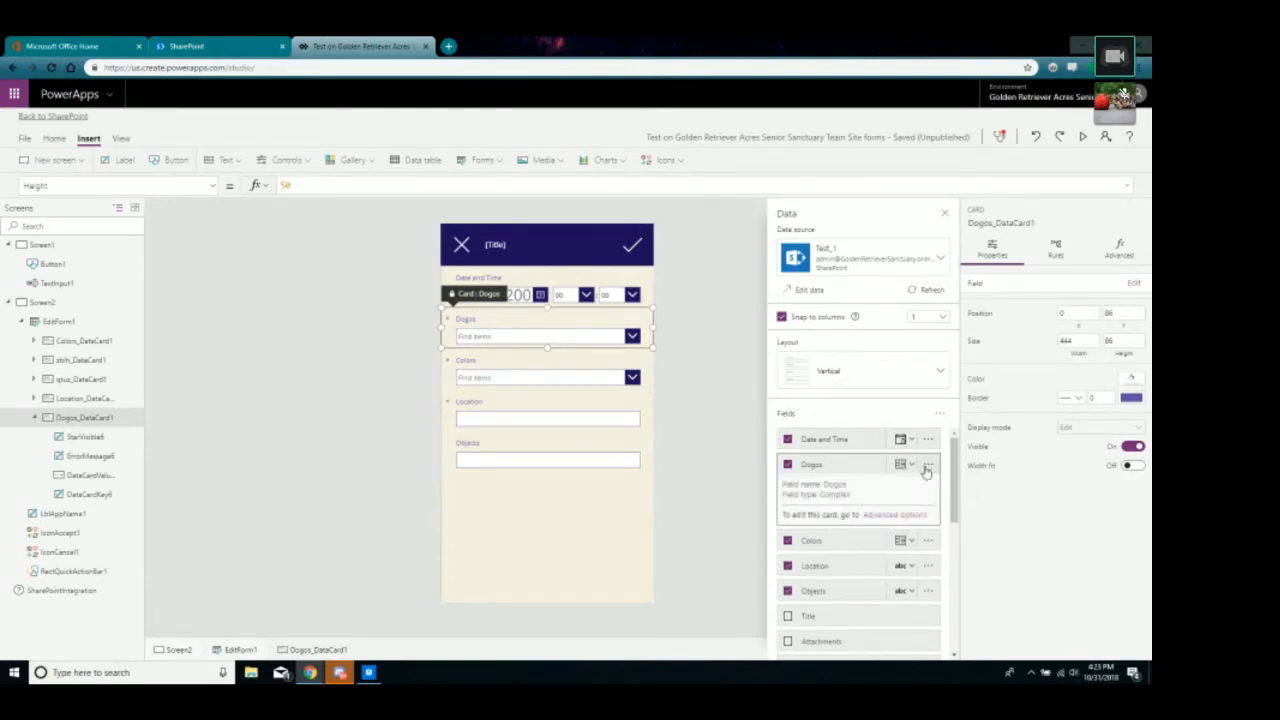
pyautogui.click(691, 433)
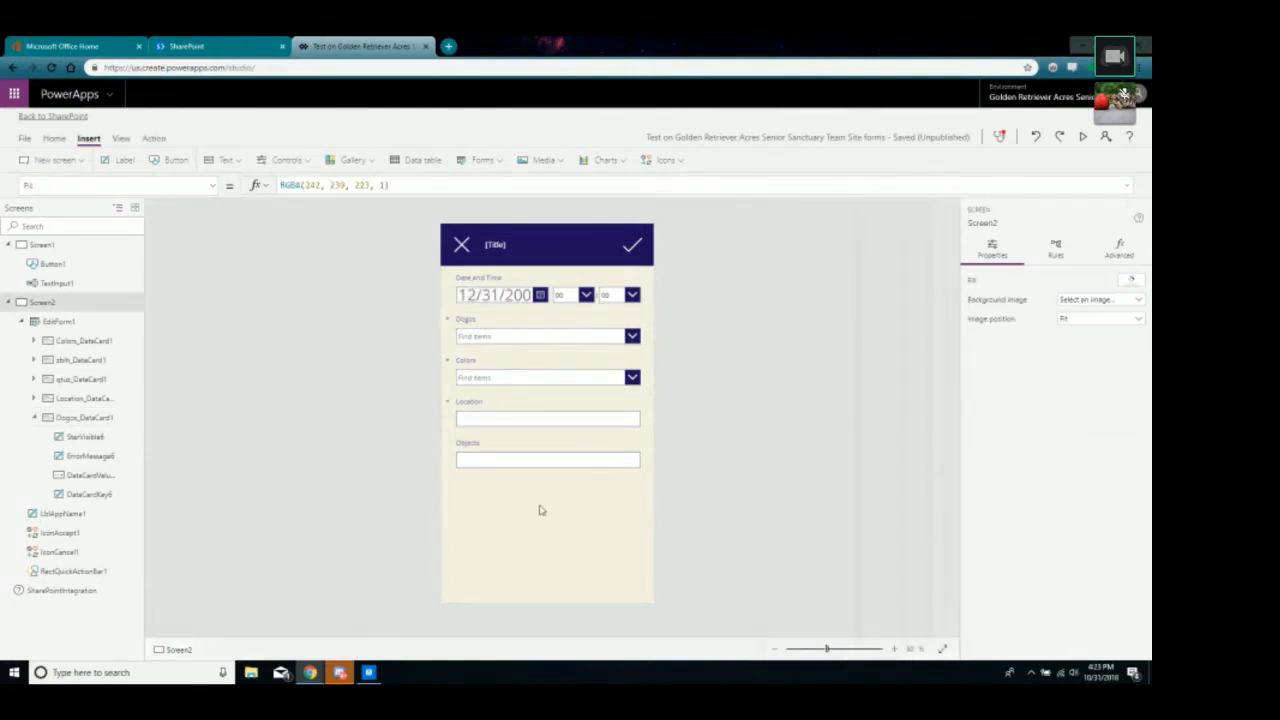
pyautogui.click(573, 494)
pyautogui.click(612, 261)
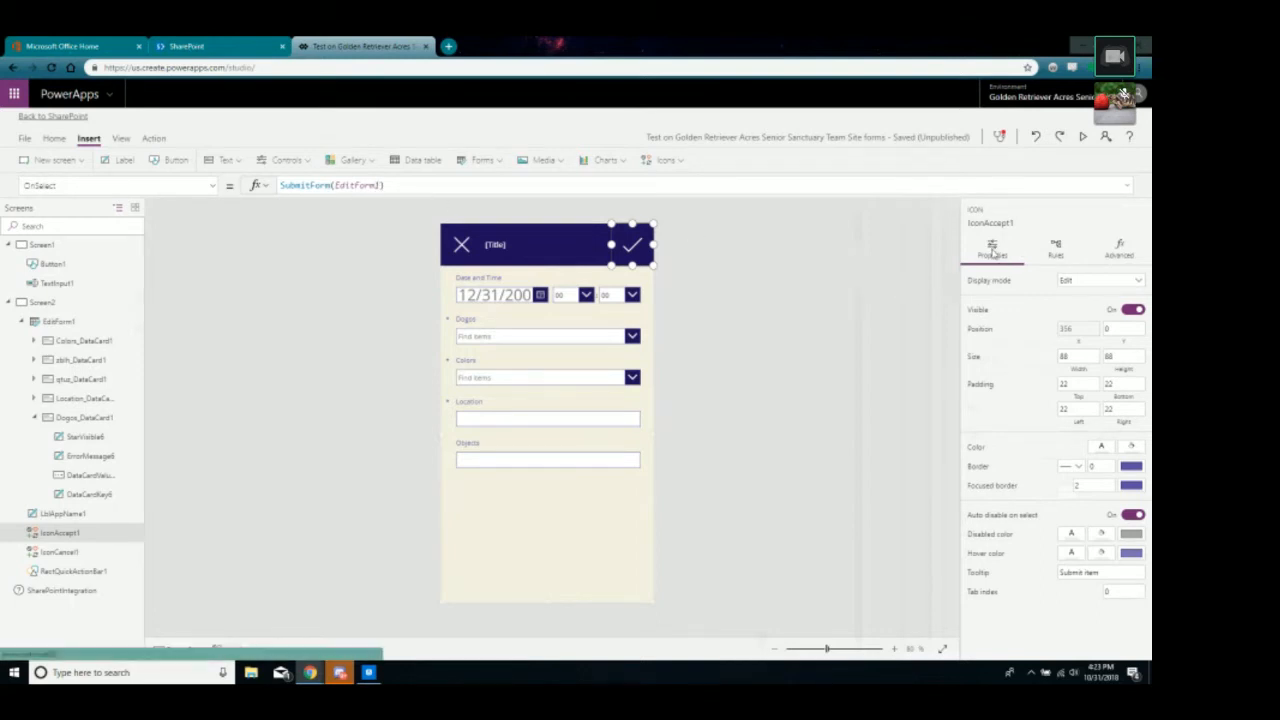
pyautogui.click(205, 46)
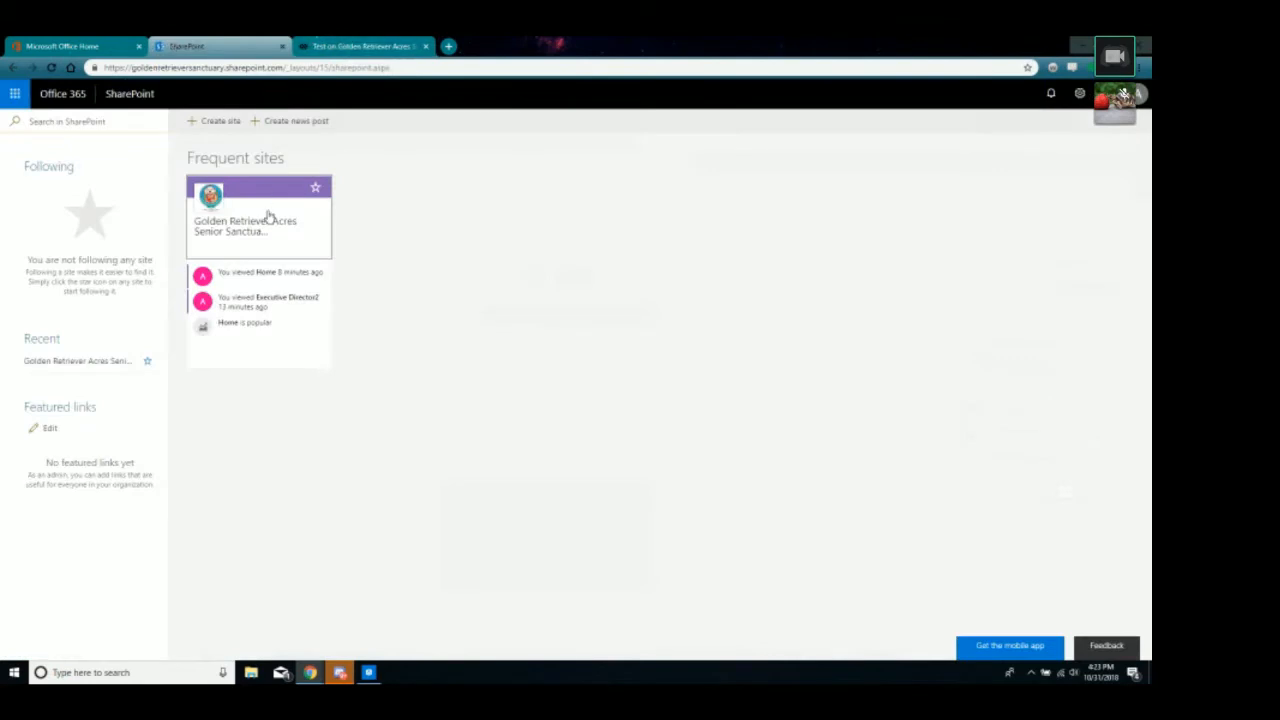
# Open the Test list from the Golden Retriever Acres site's Site contents.
pyautogui.click(270, 215)
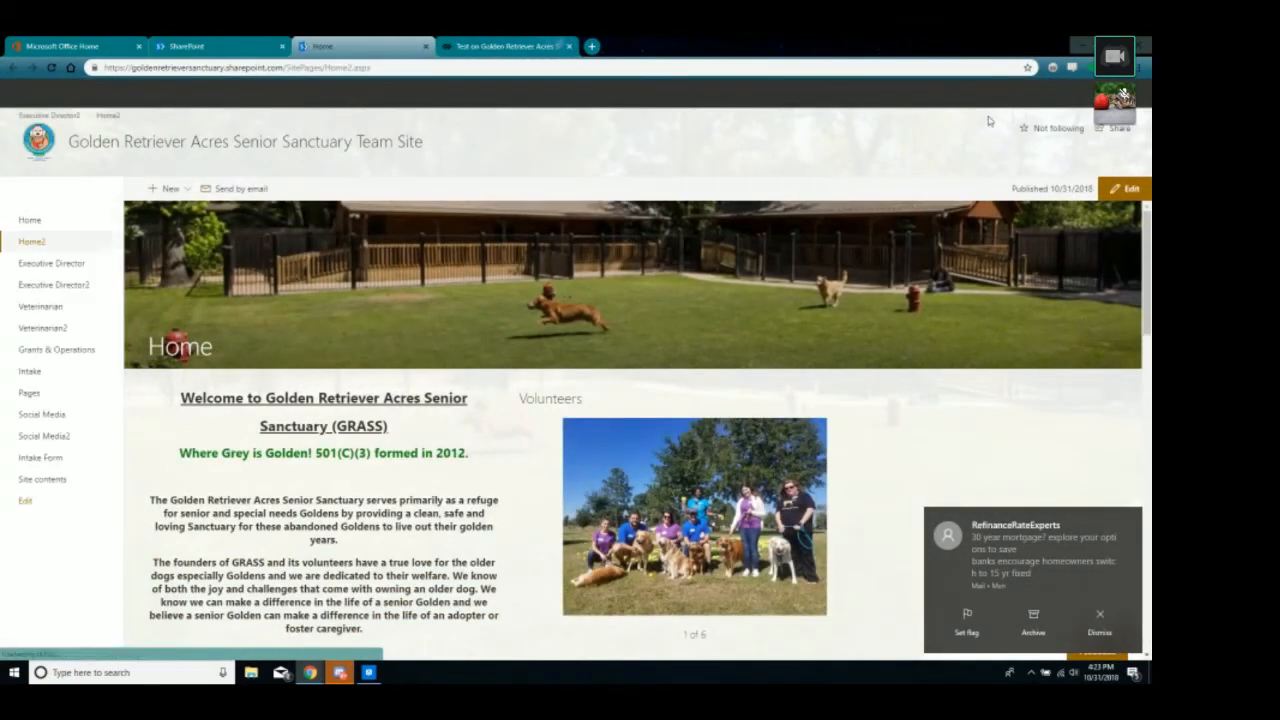
pyautogui.click(1080, 93)
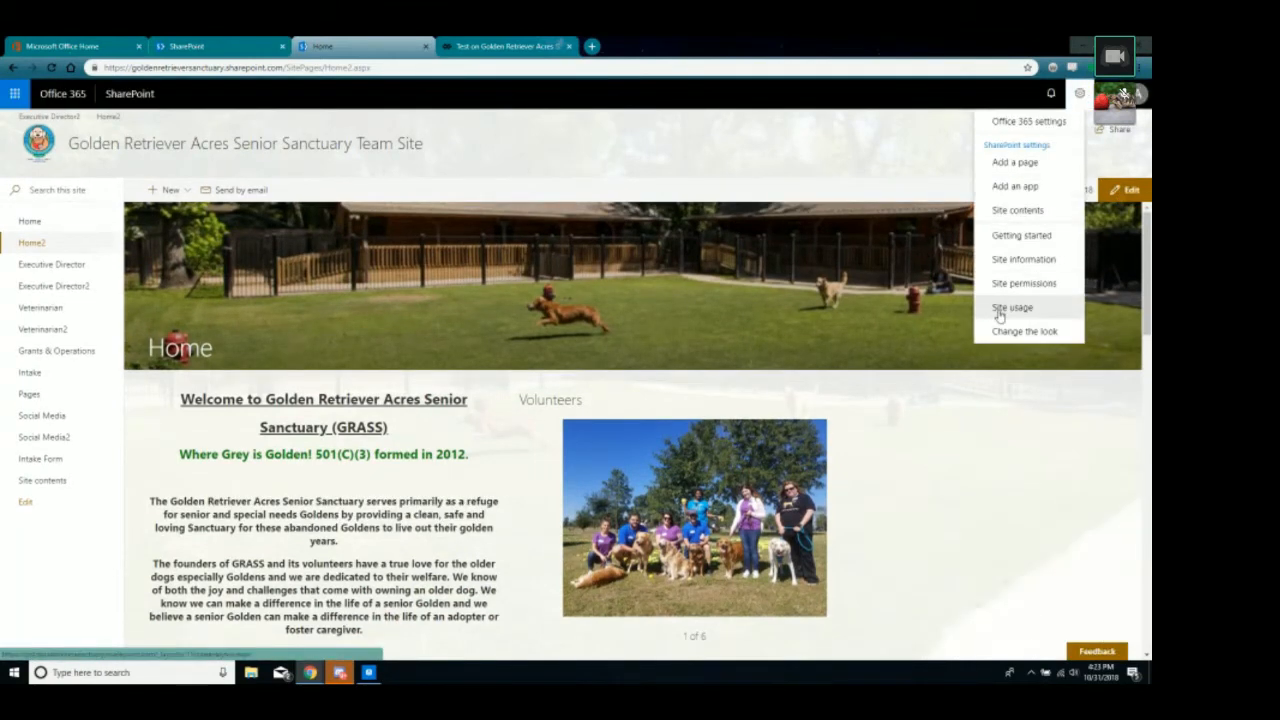
pyautogui.click(1017, 210)
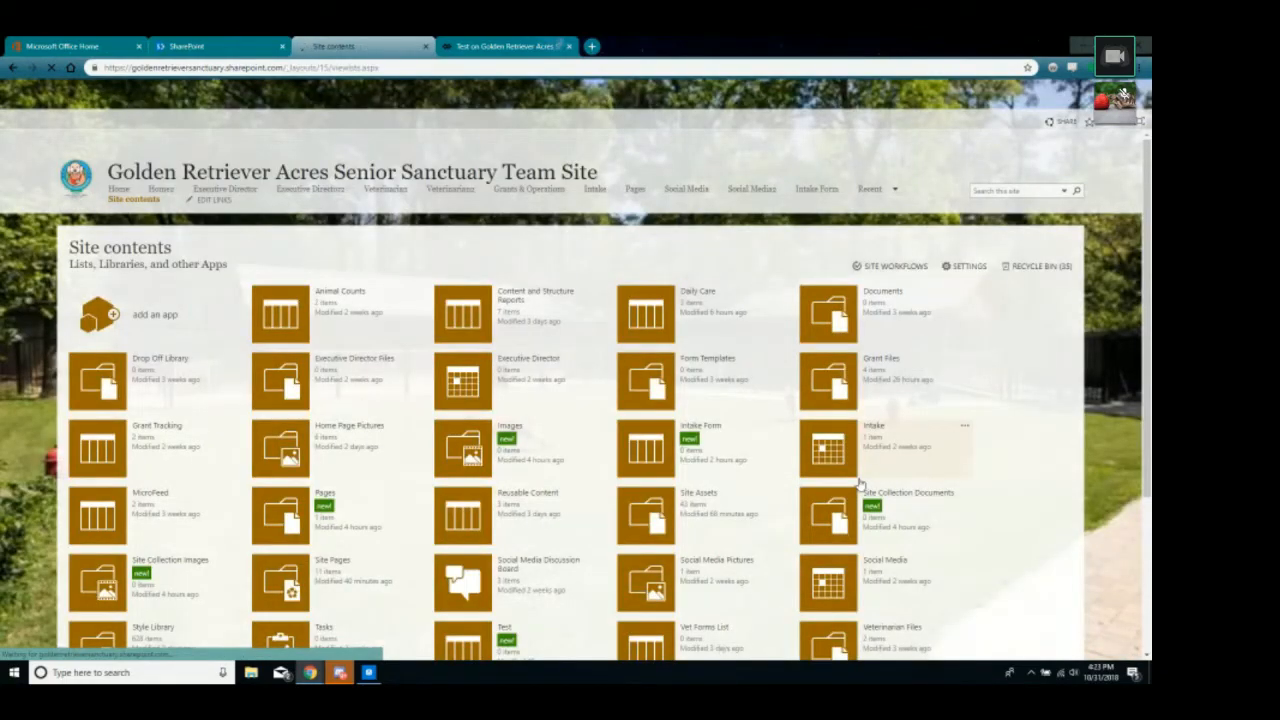
pyautogui.scroll(-3, 563, 420)
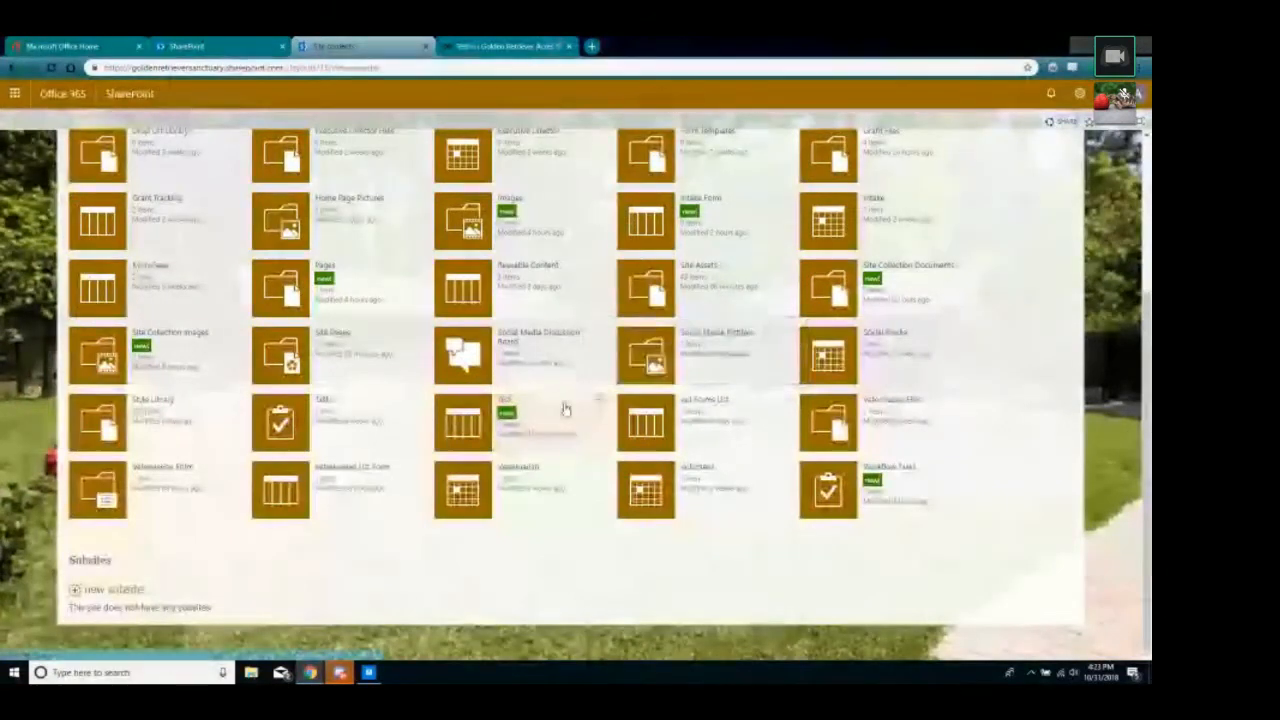
pyautogui.click(496, 424)
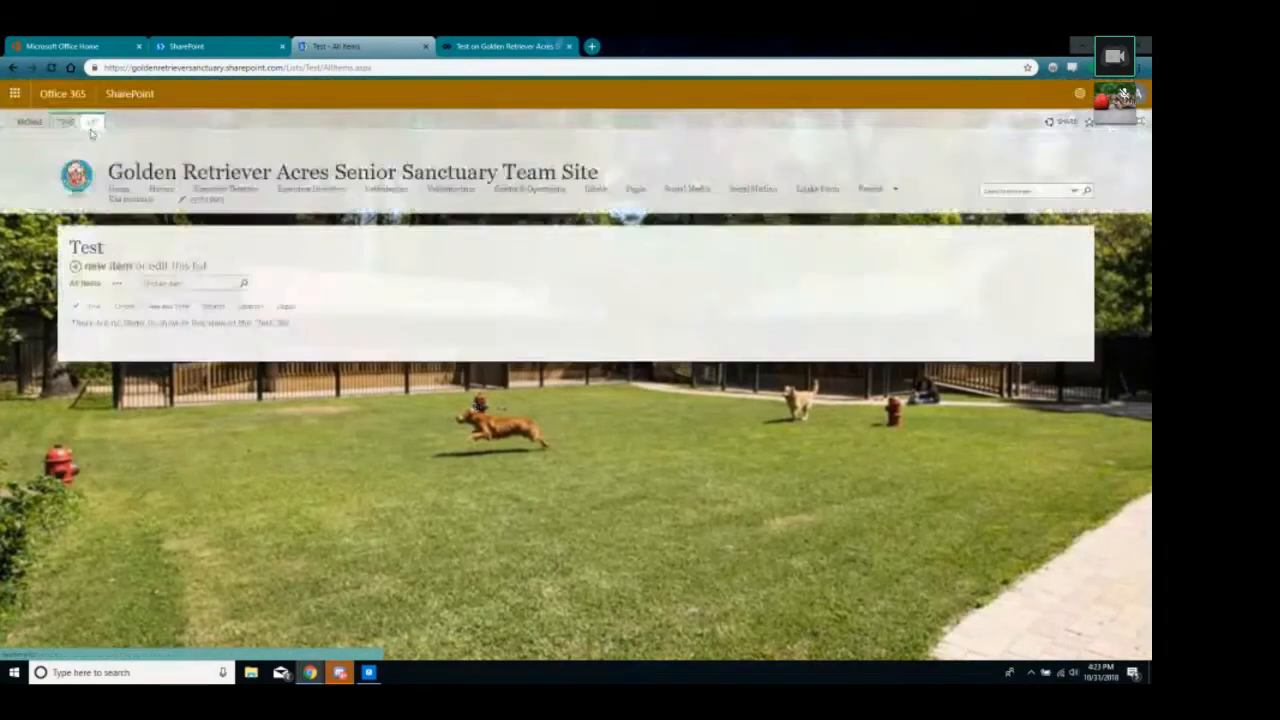
# Look at the Test list's List ribbon form options, then return to PowerApps.
pyautogui.click(92, 122)
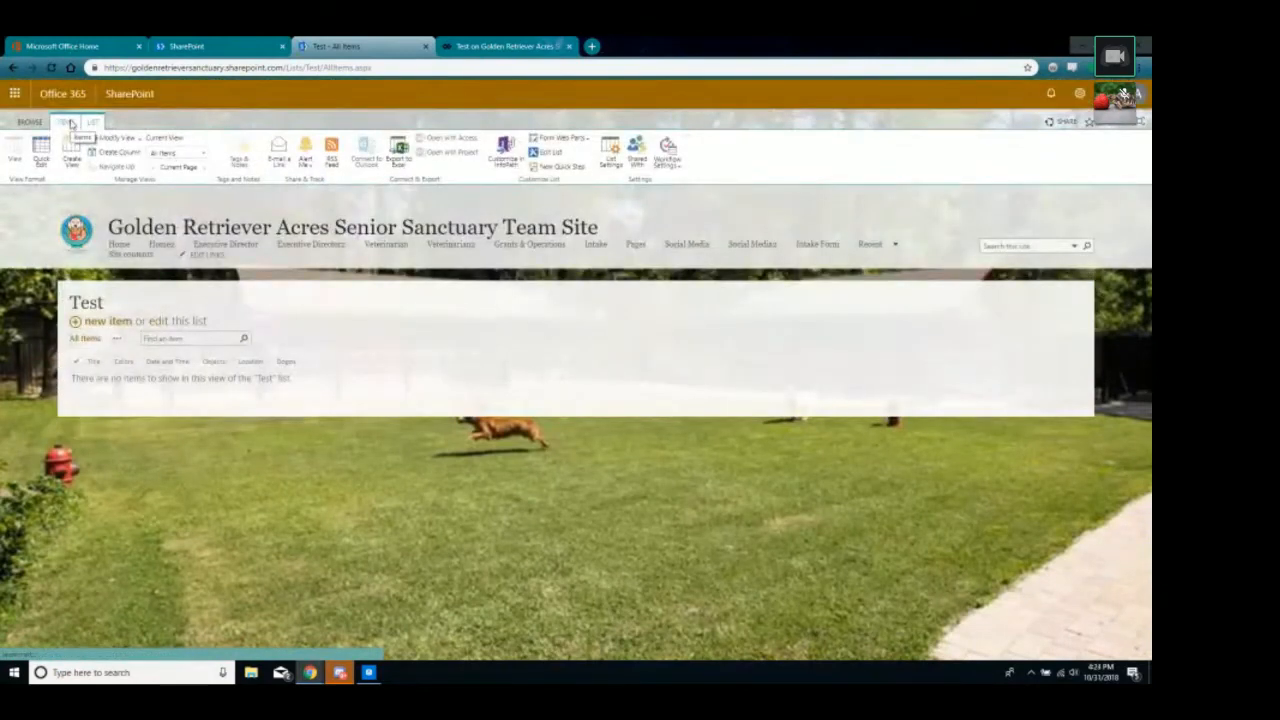
pyautogui.click(70, 122)
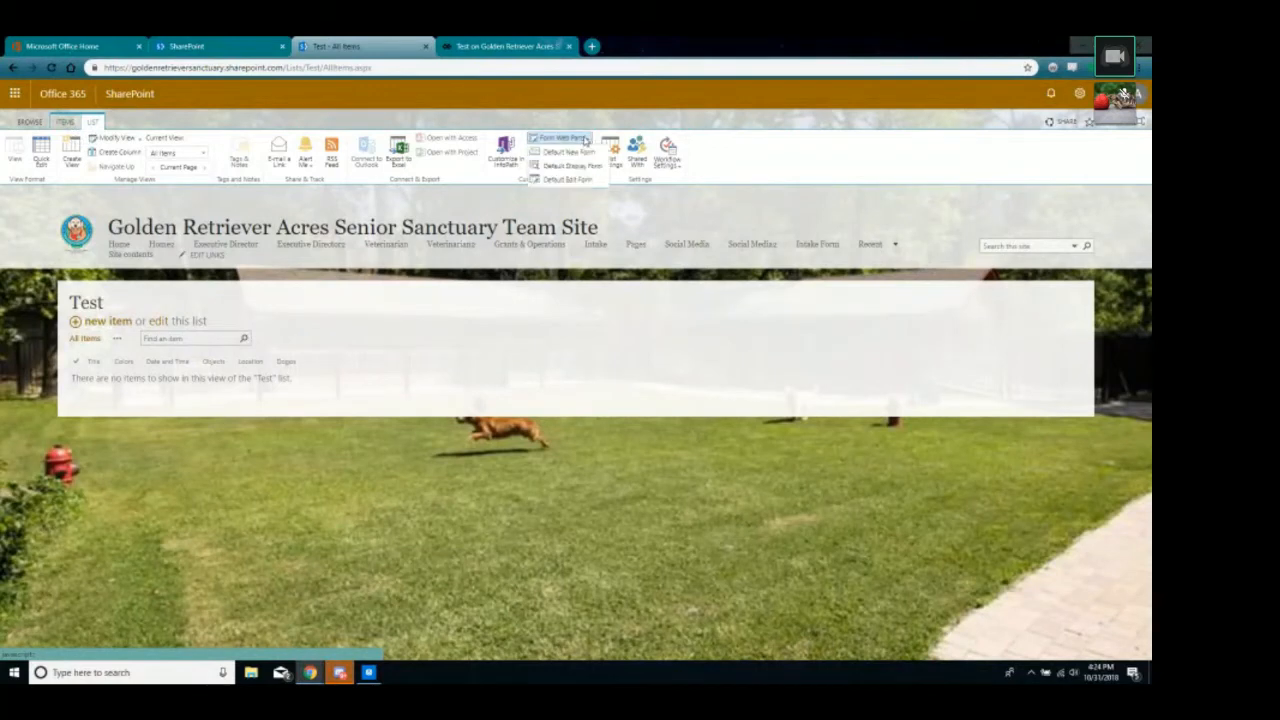
pyautogui.click(500, 46)
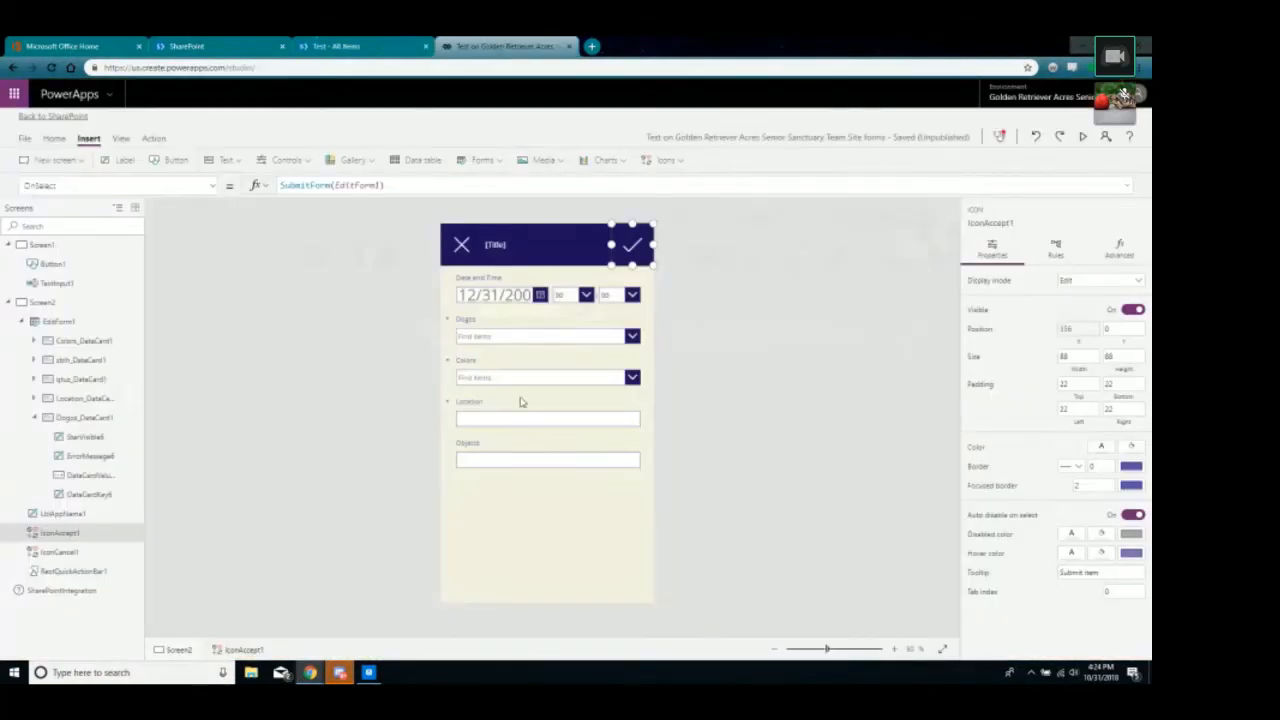
# Inspect the submit checkmark's OnSelect formula and the form name it references.
pyautogui.click(565, 547)
pyautogui.click(633, 245)
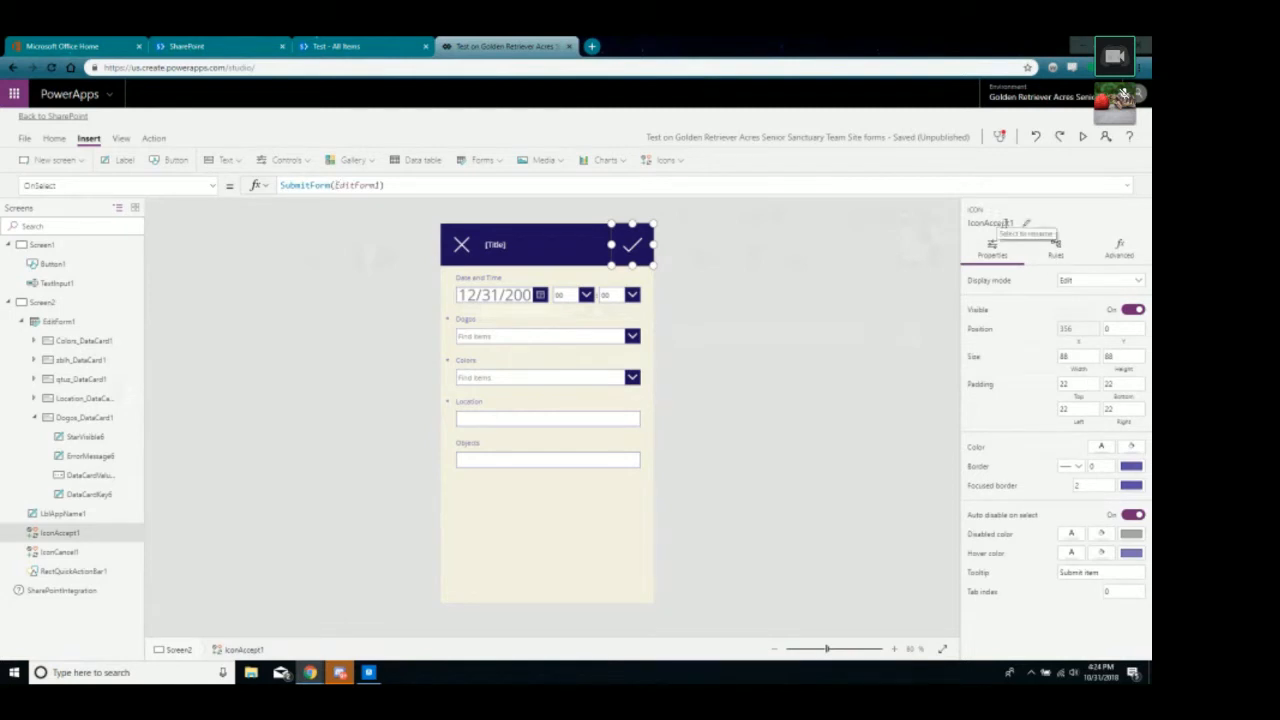
pyautogui.moveTo(336, 185); pyautogui.dragTo(380, 185)
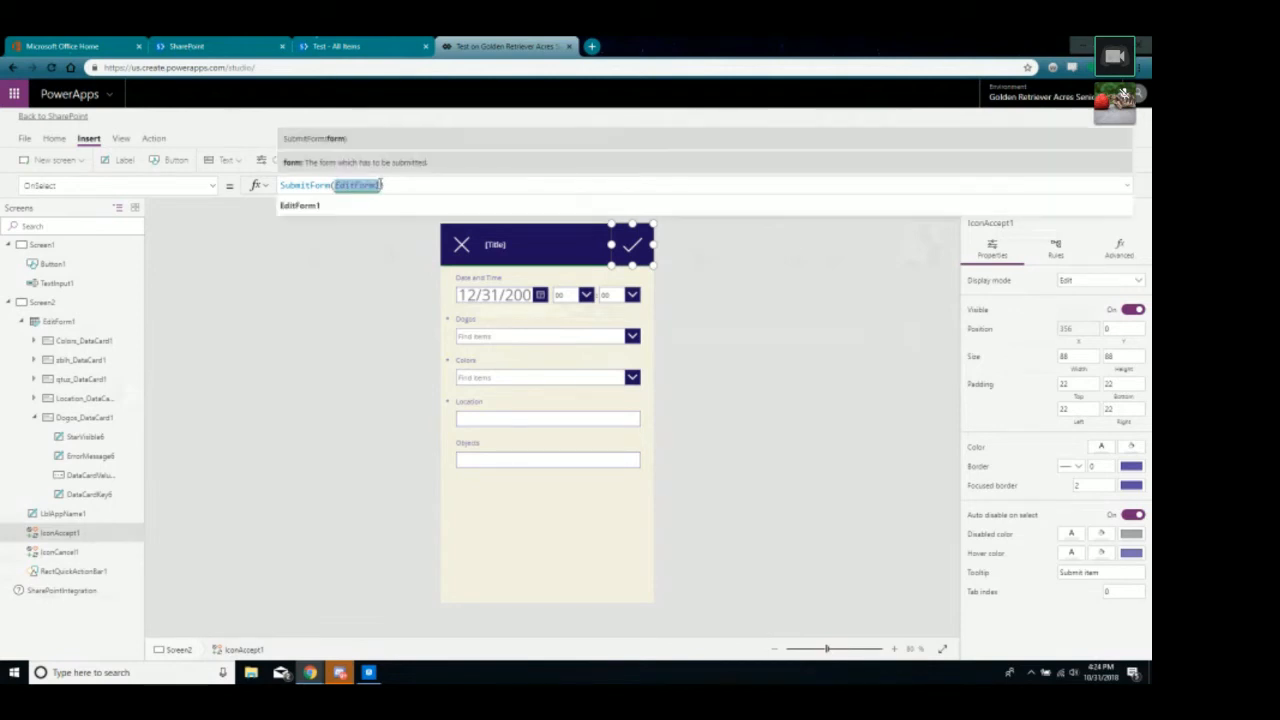
pyautogui.click(295, 424)
pyautogui.click(533, 556)
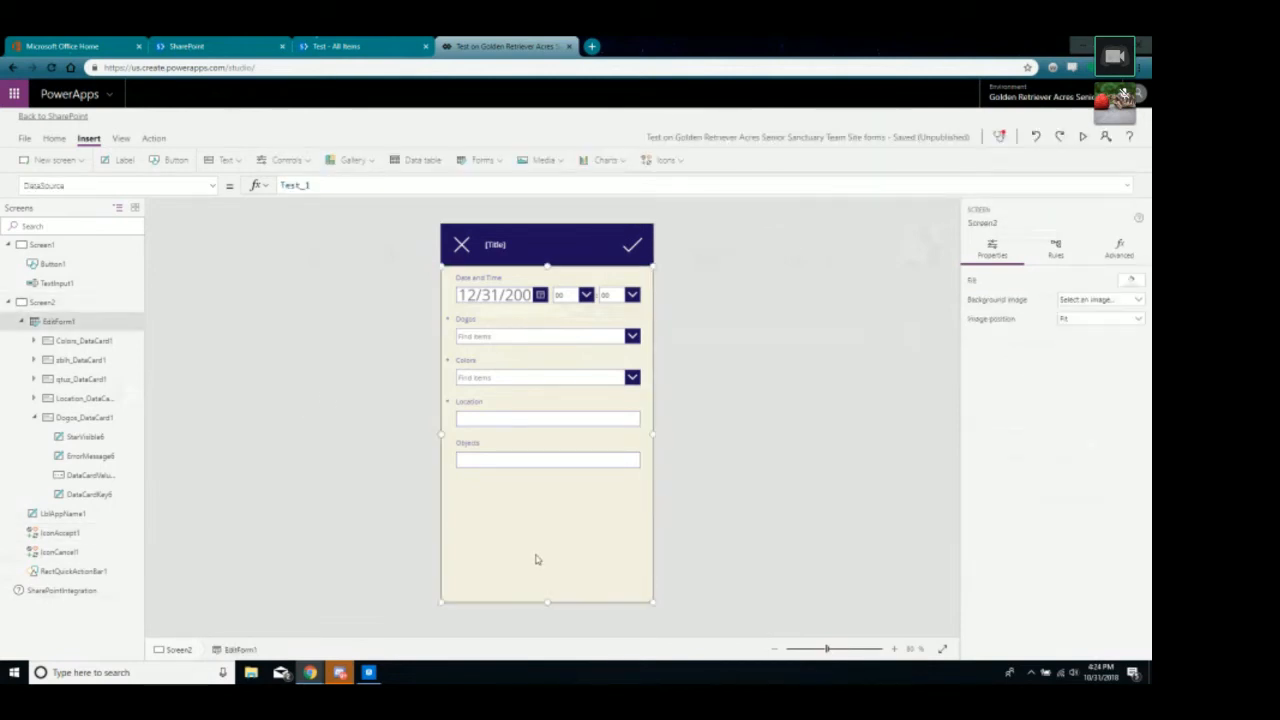
# Replace the cancel icon's OnSelect value false with Navigate(Screen1).
pyautogui.click(466, 248)
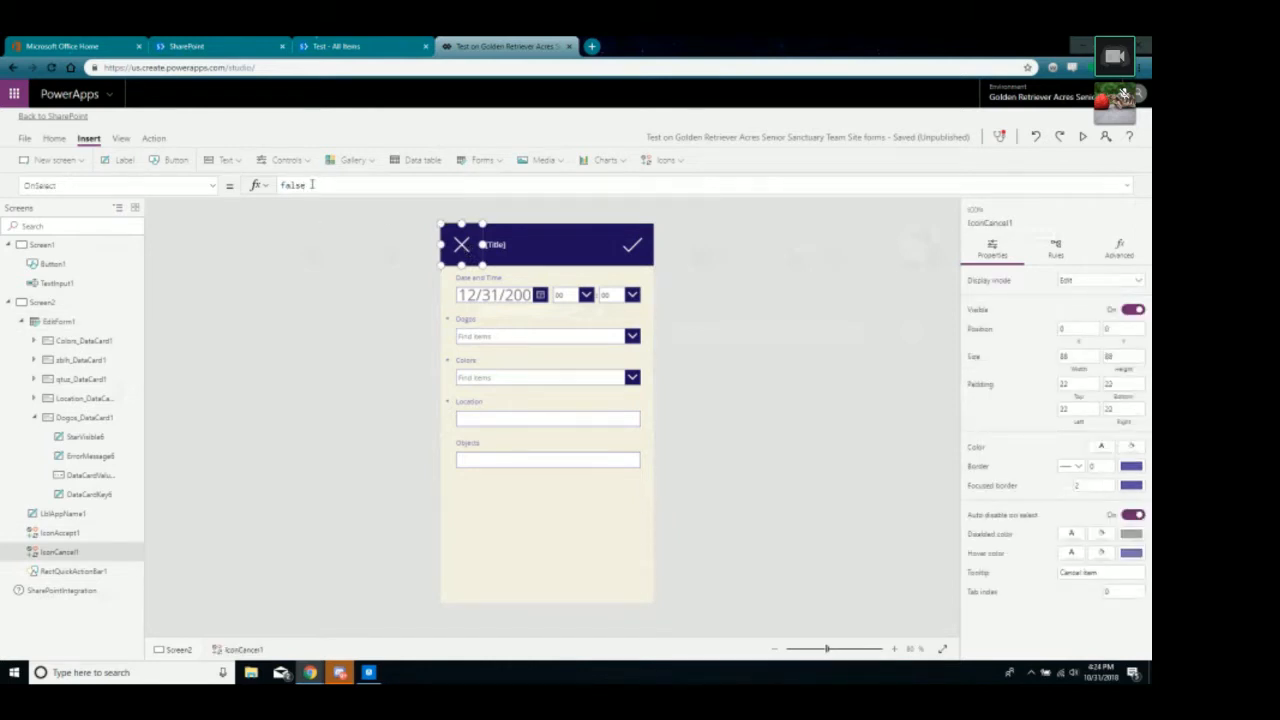
pyautogui.doubleClick(312, 184)
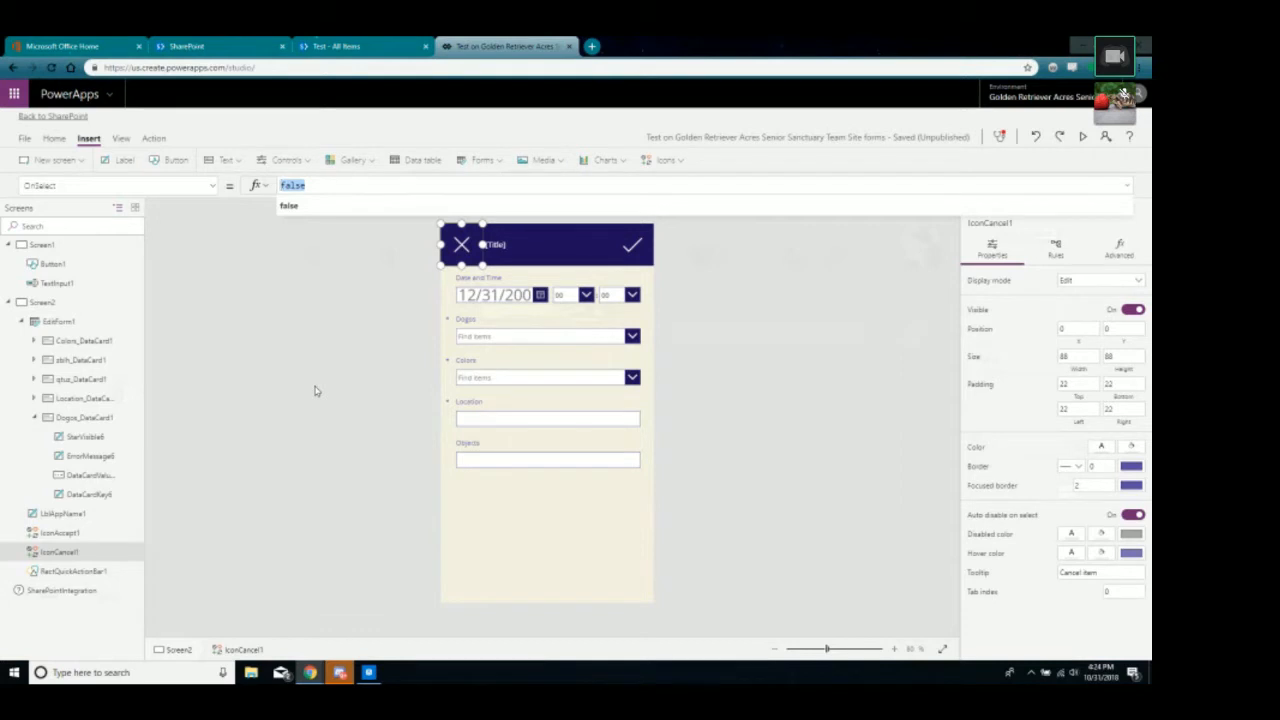
pyautogui.write('N')
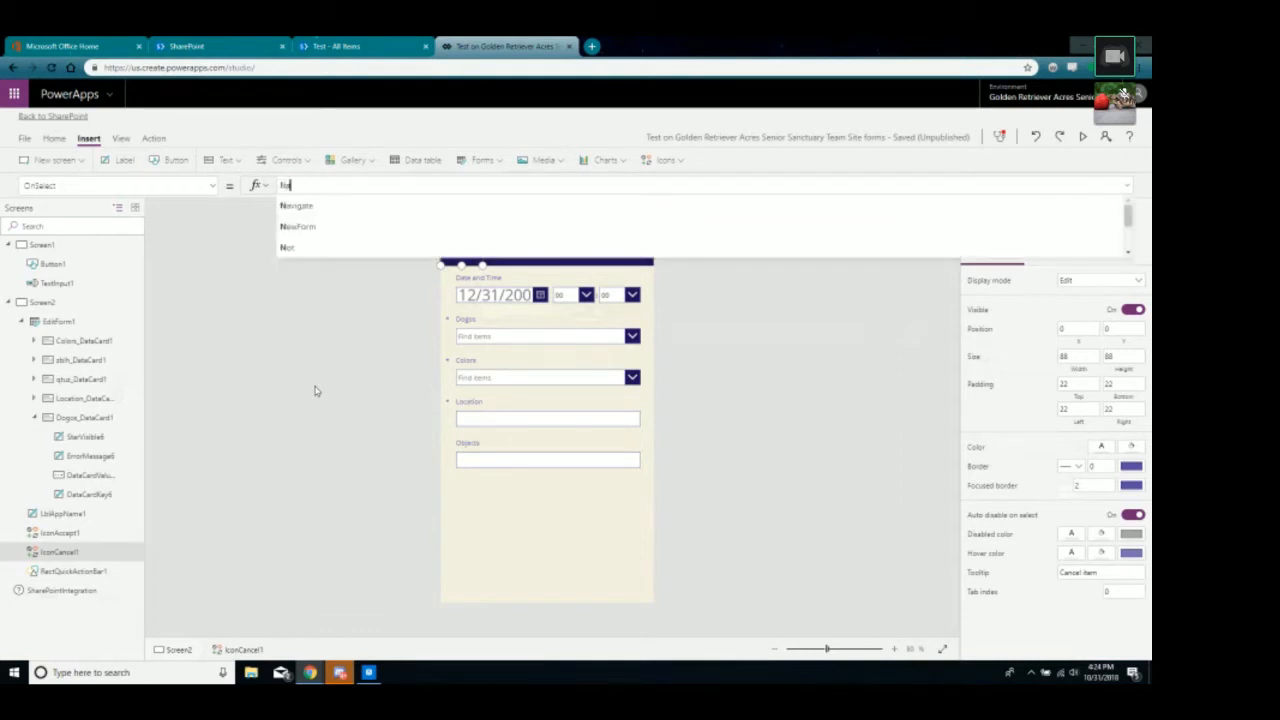
pyautogui.write('avi')
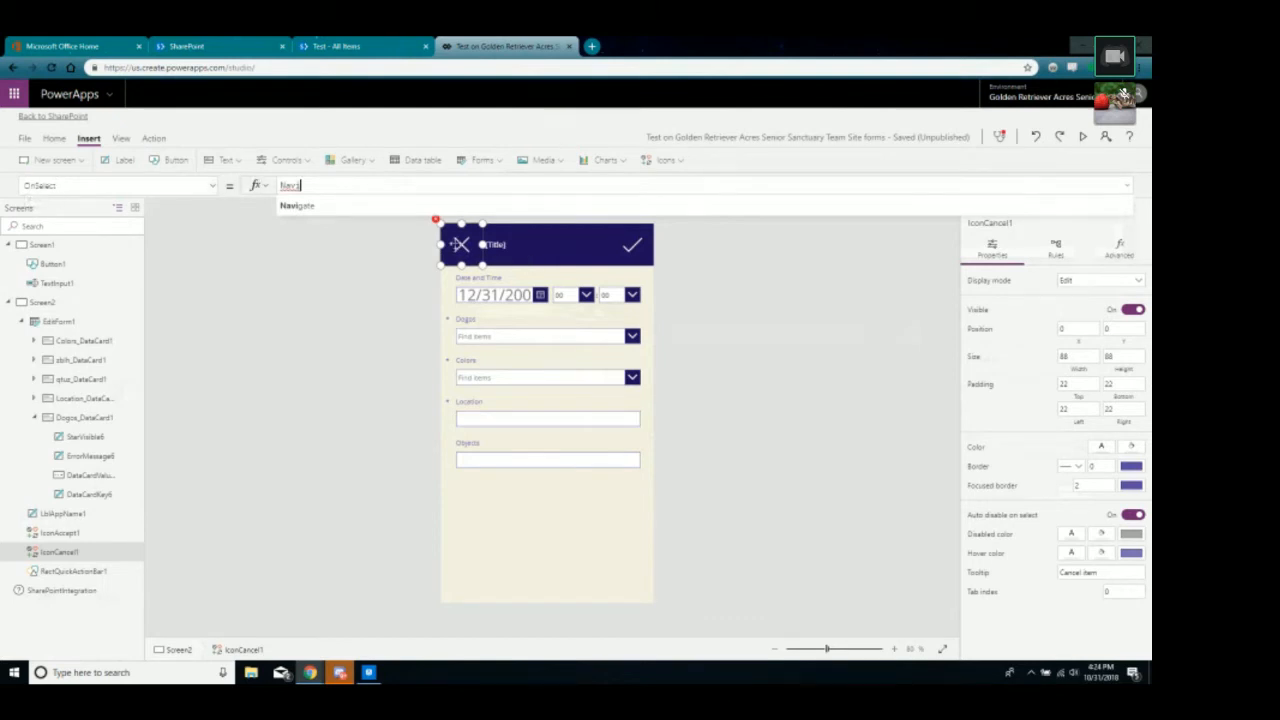
pyautogui.click(298, 206)
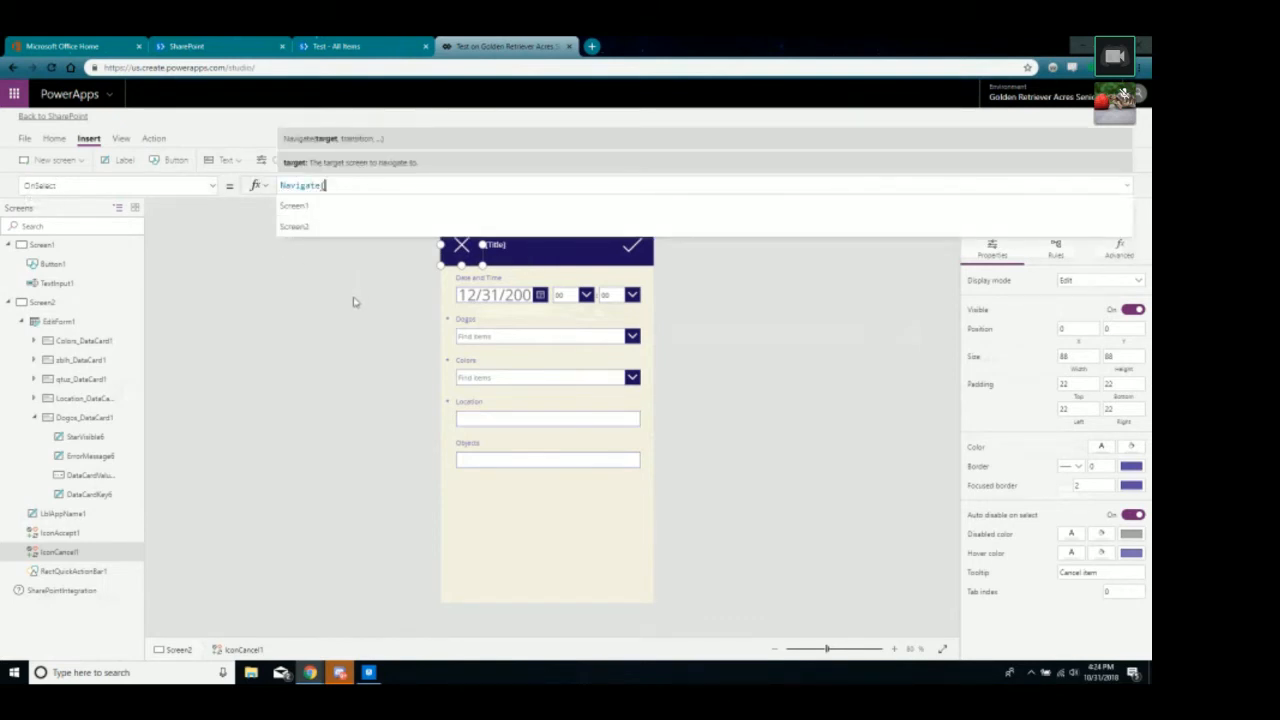
pyautogui.write('S')
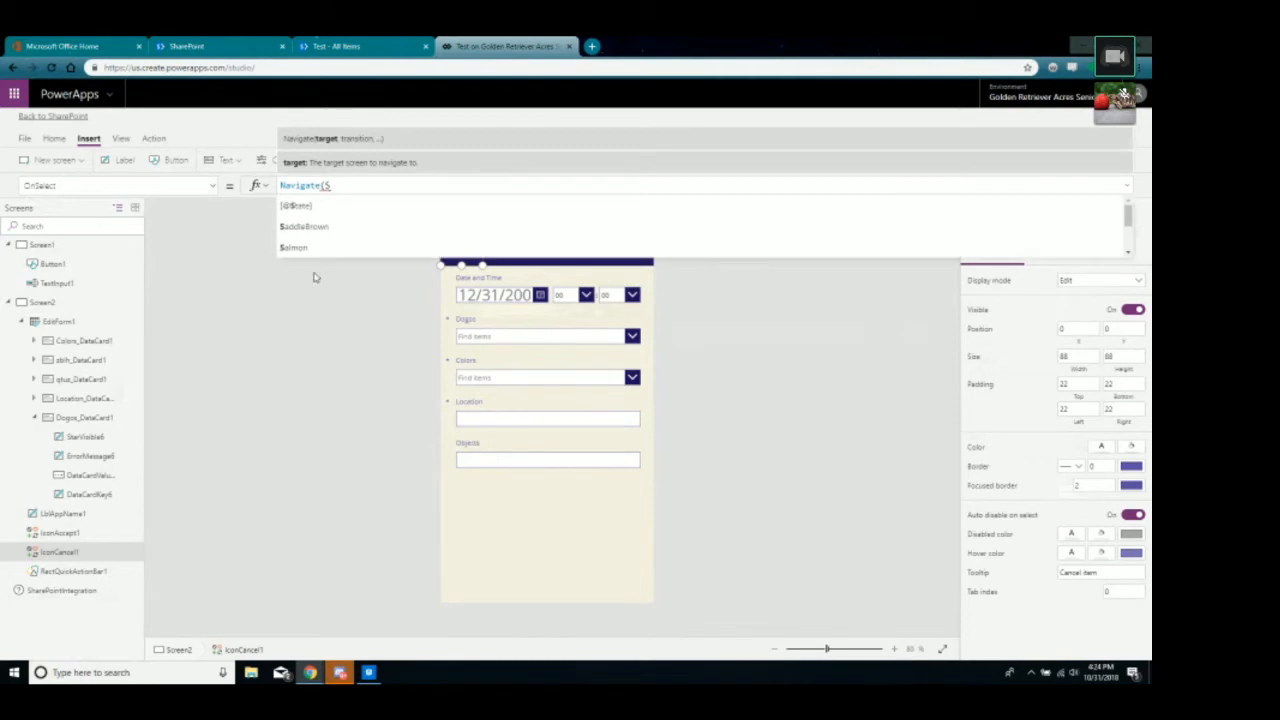
pyautogui.write('cre')
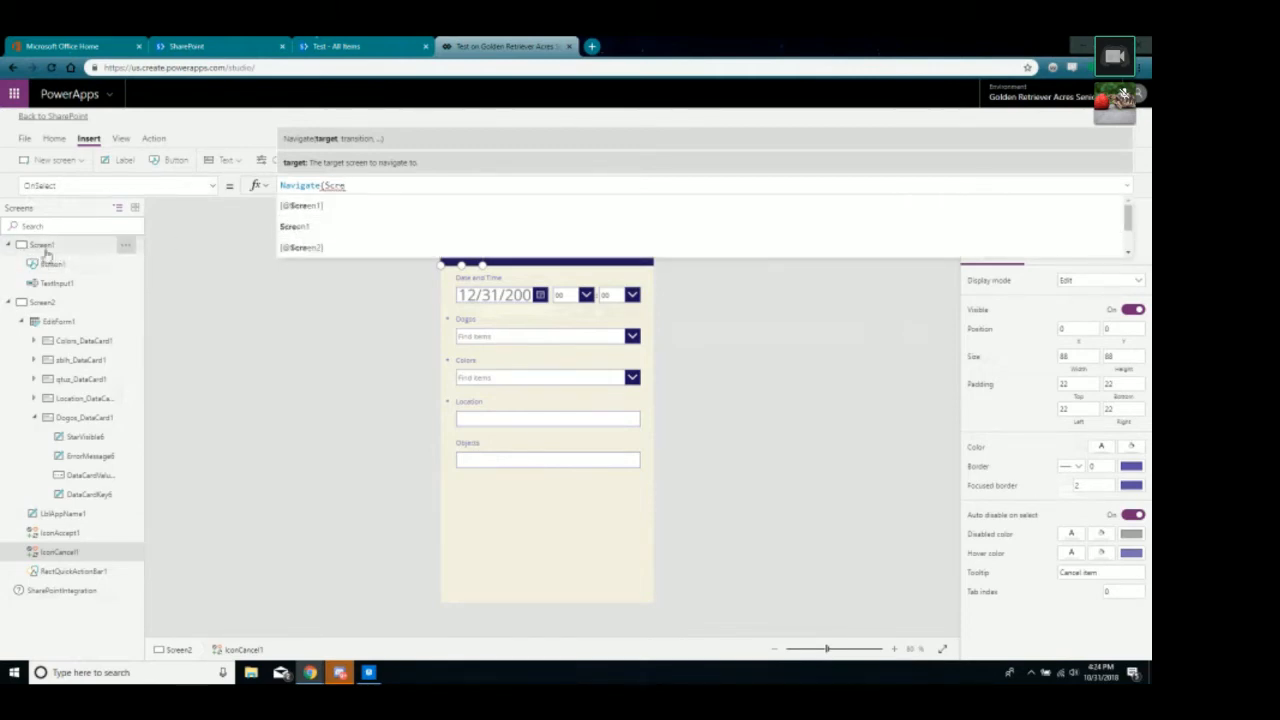
pyautogui.click(295, 227)
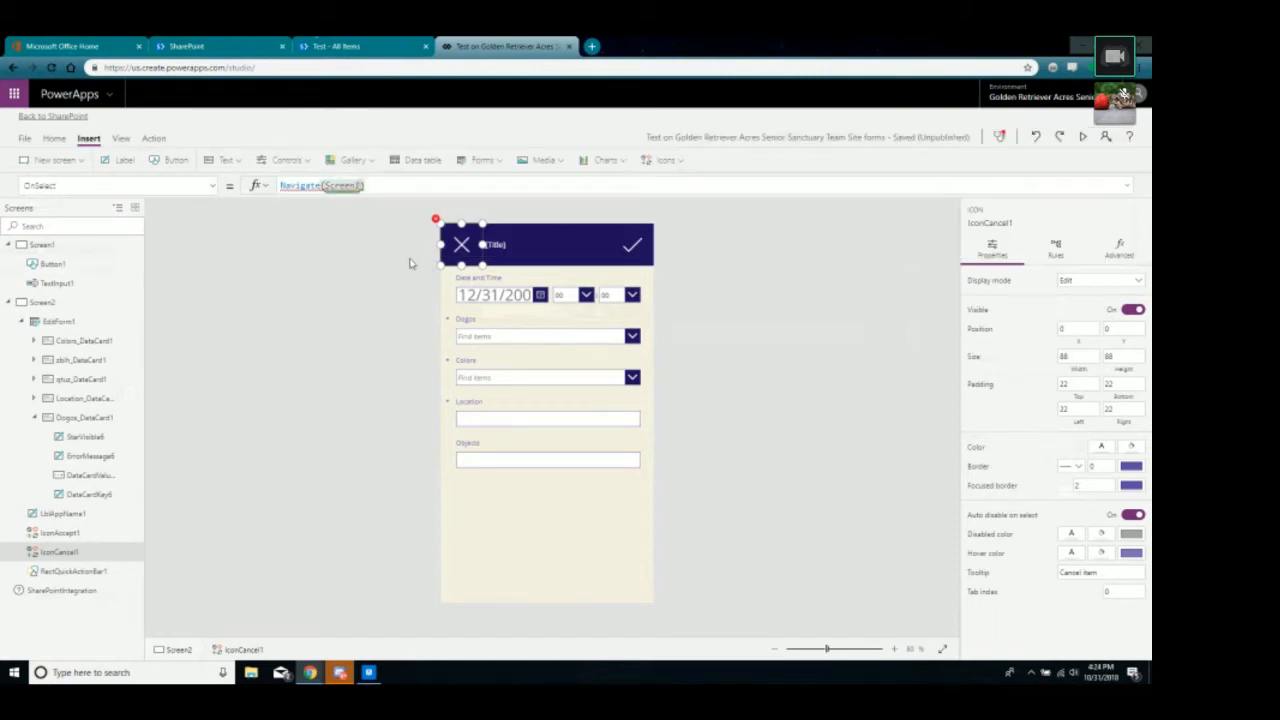
pyautogui.write(';')
pyautogui.click(336, 187)
pyautogui.click(299, 231)
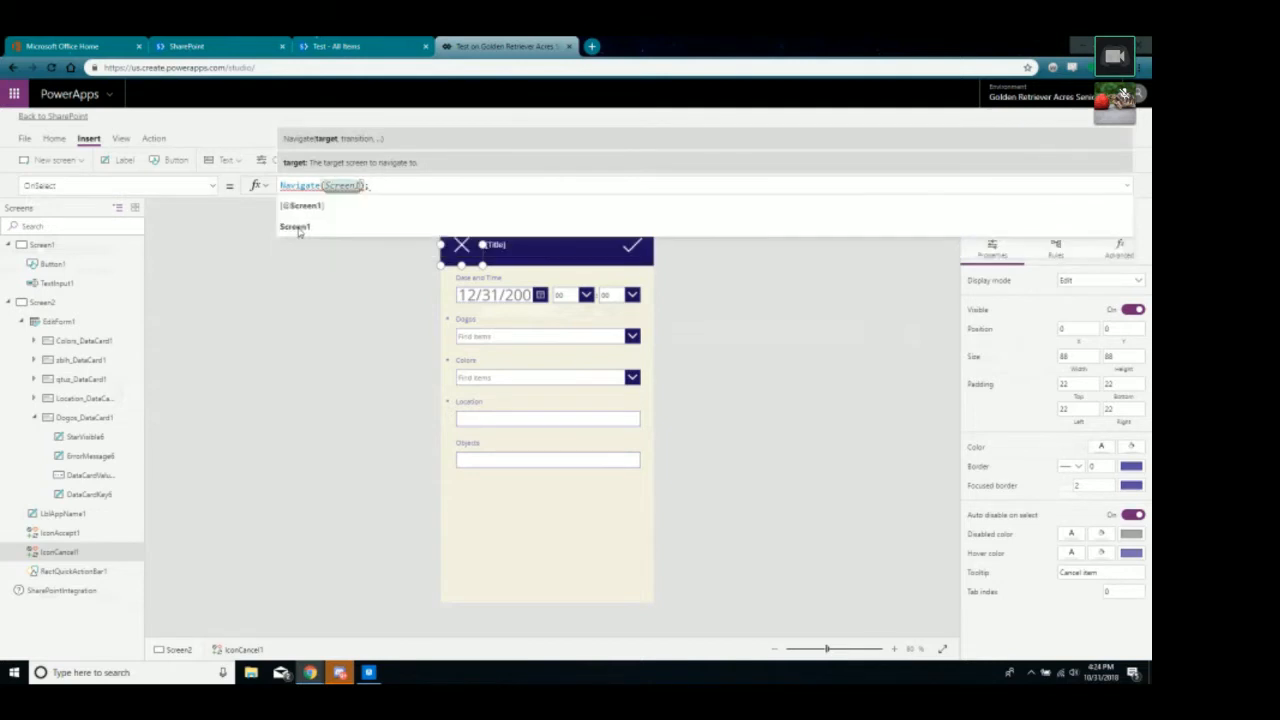
pyautogui.click(296, 293)
# Clean up the cancel icon's Navigate formula so it targets plain Screen1.
pyautogui.click(459, 247)
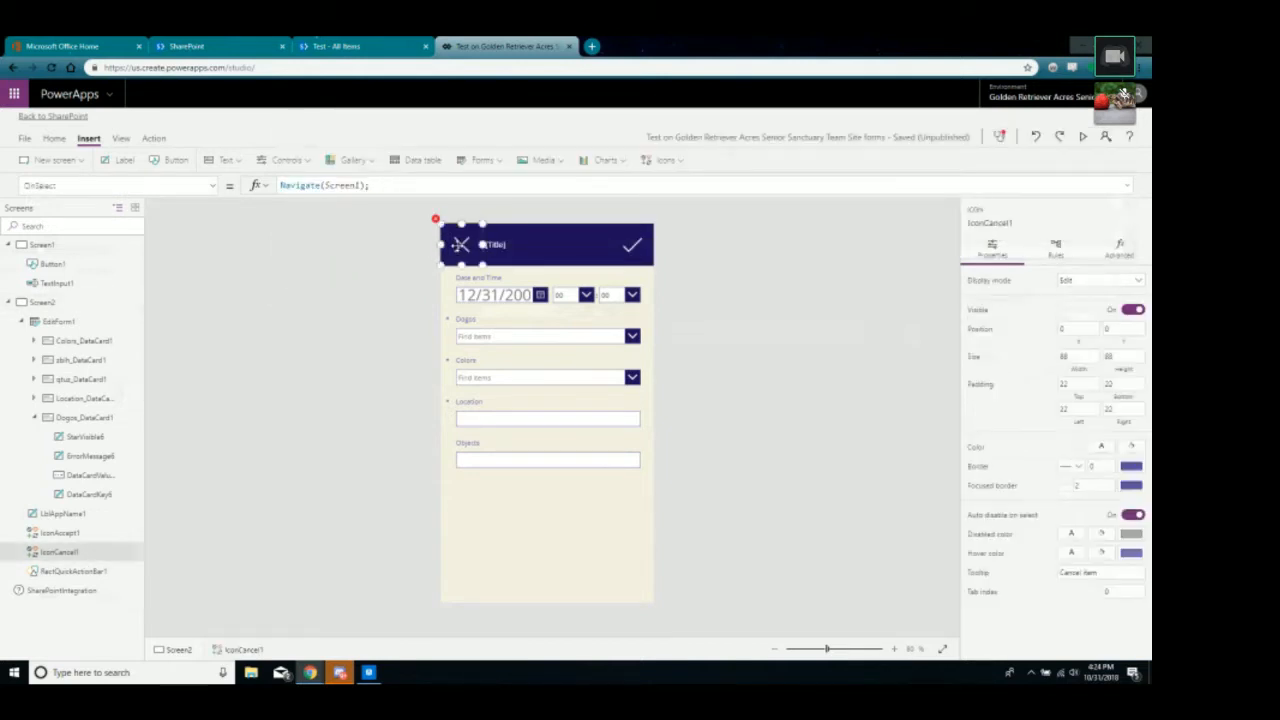
pyautogui.moveTo(436, 219)
pyautogui.click(326, 186)
pyautogui.doubleClick(330, 186)
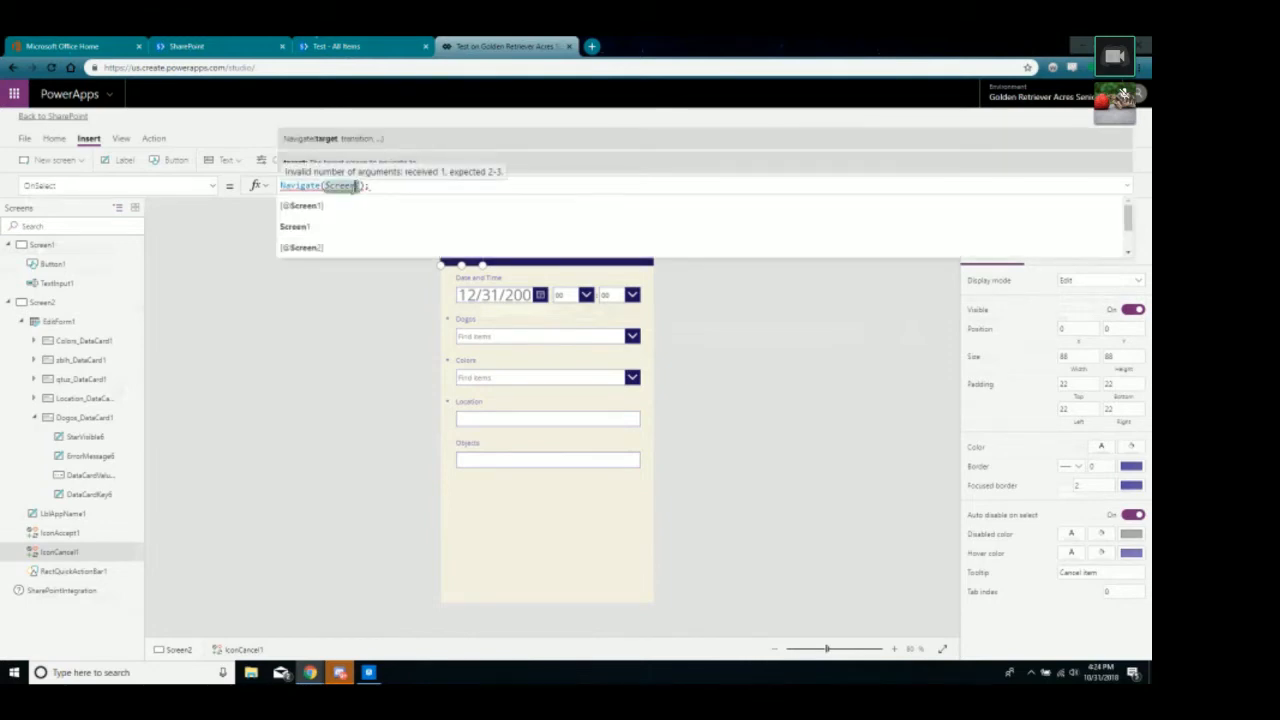
pyautogui.click(325, 206)
pyautogui.click(357, 272)
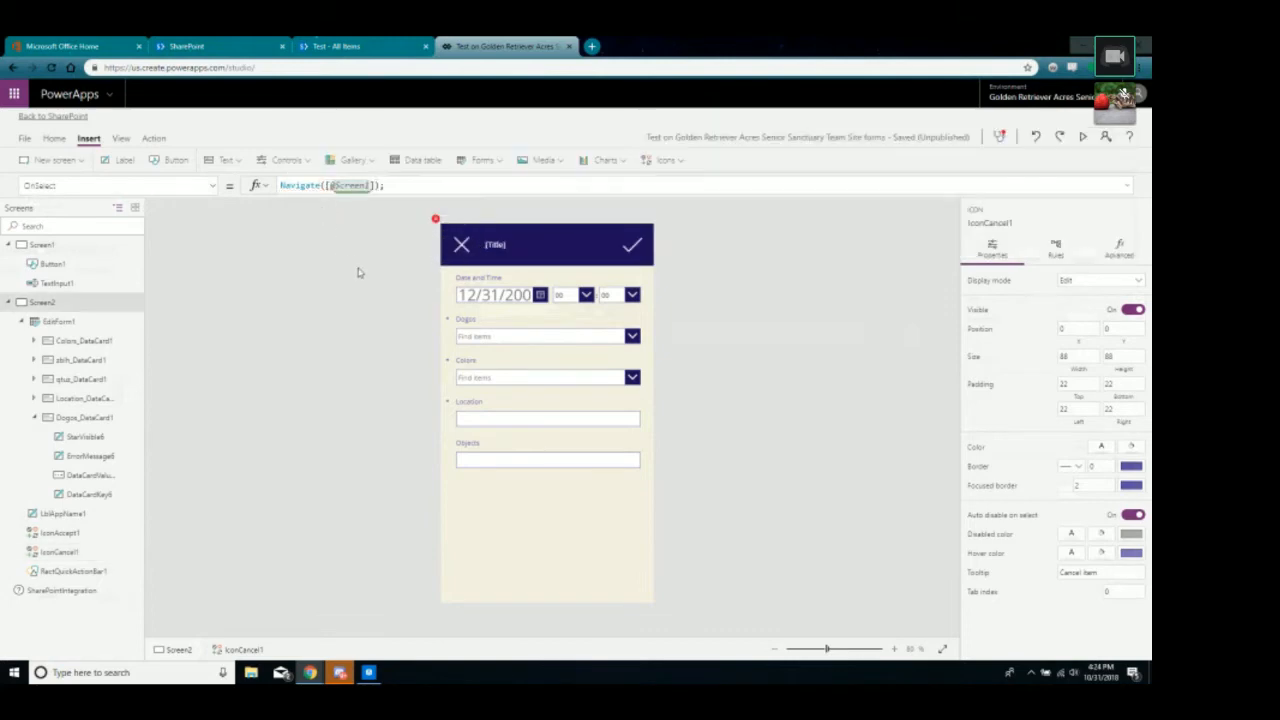
pyautogui.click(442, 244)
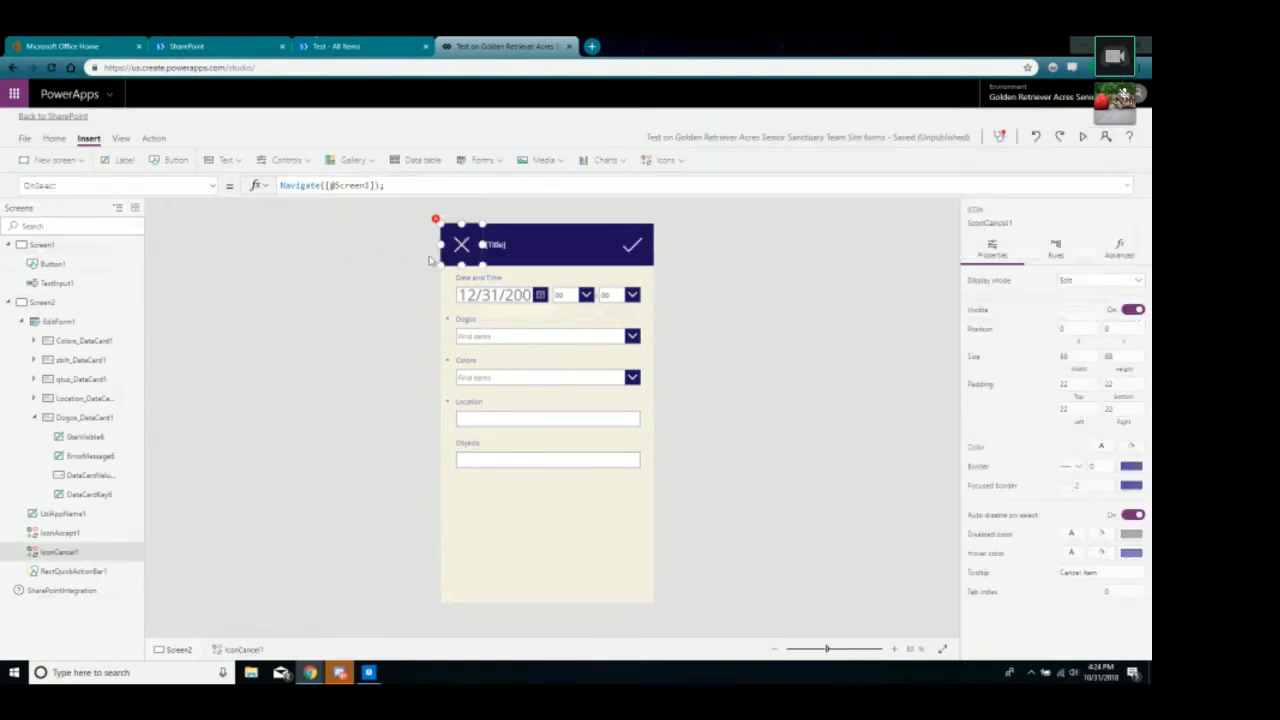
pyautogui.doubleClick(334, 186)
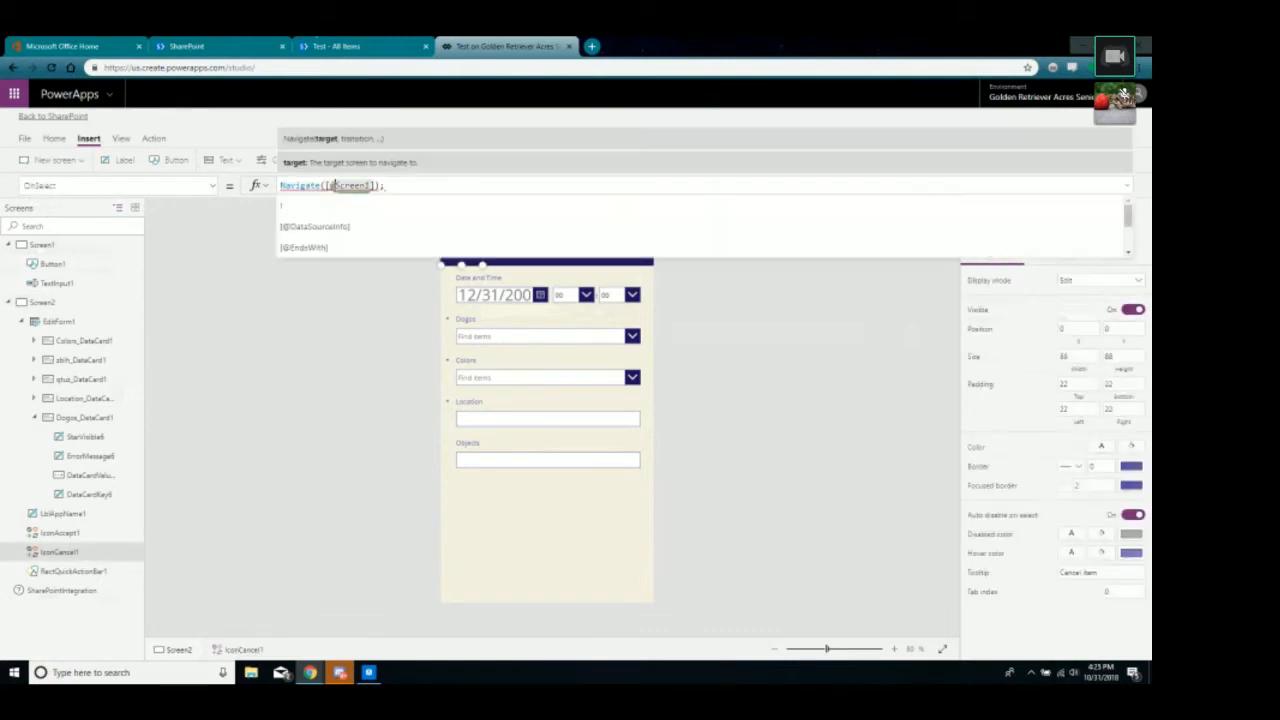
pyautogui.click(335, 207)
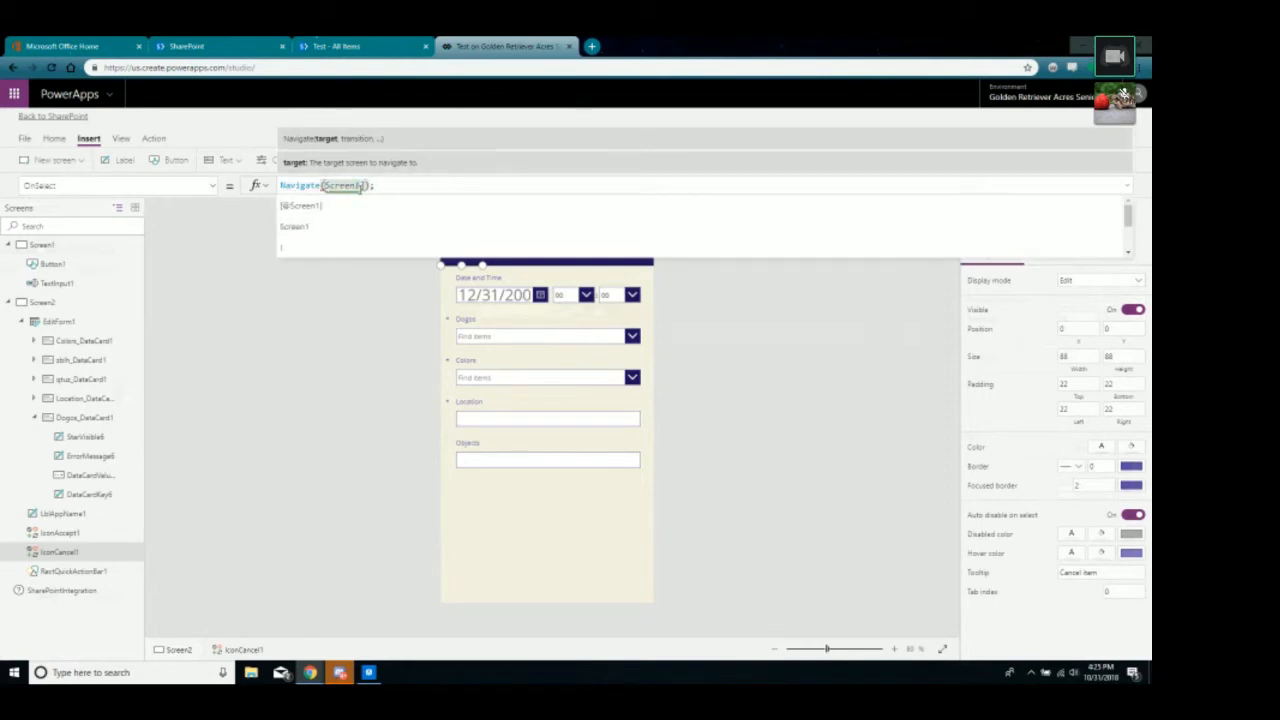
pyautogui.click(297, 228)
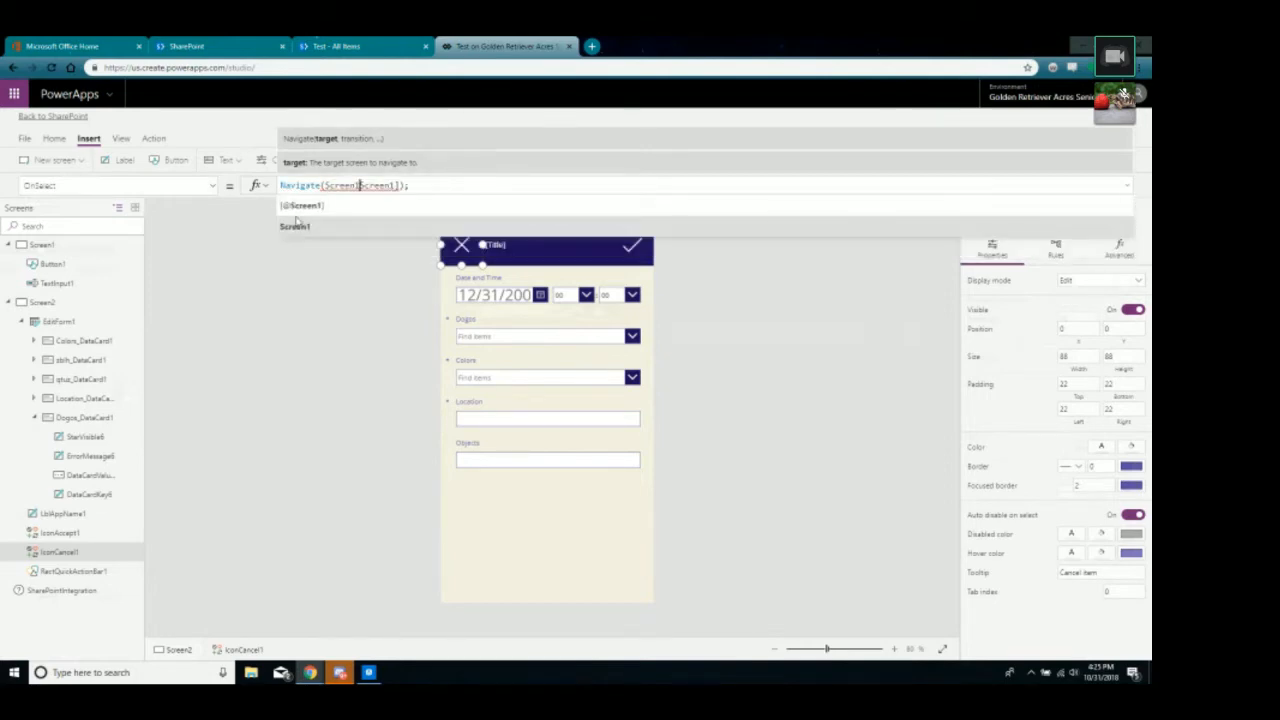
pyautogui.press('BackSpace')
pyautogui.press('BackSpace')
pyautogui.press('BackSpace')
pyautogui.press('BackSpace')
pyautogui.press('BackSpace')
pyautogui.press('BackSpace')
pyautogui.press('BackSpace')
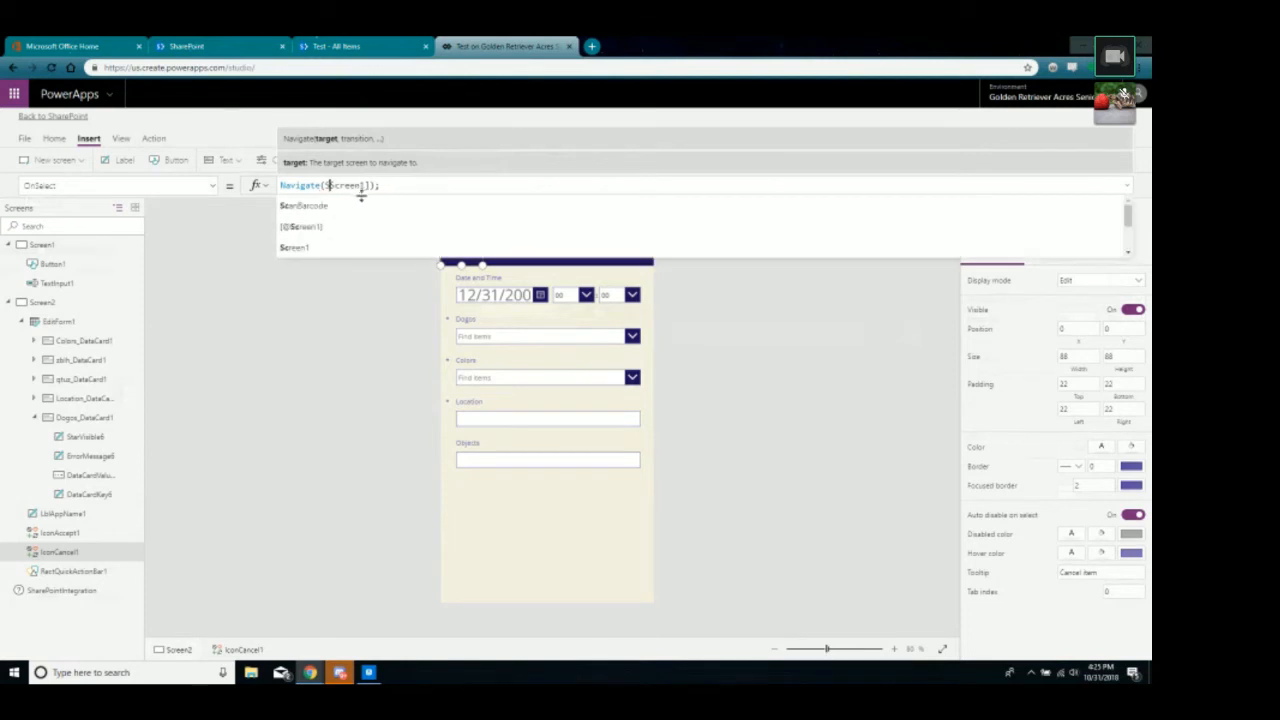
pyautogui.click(365, 186)
pyautogui.click(430, 291)
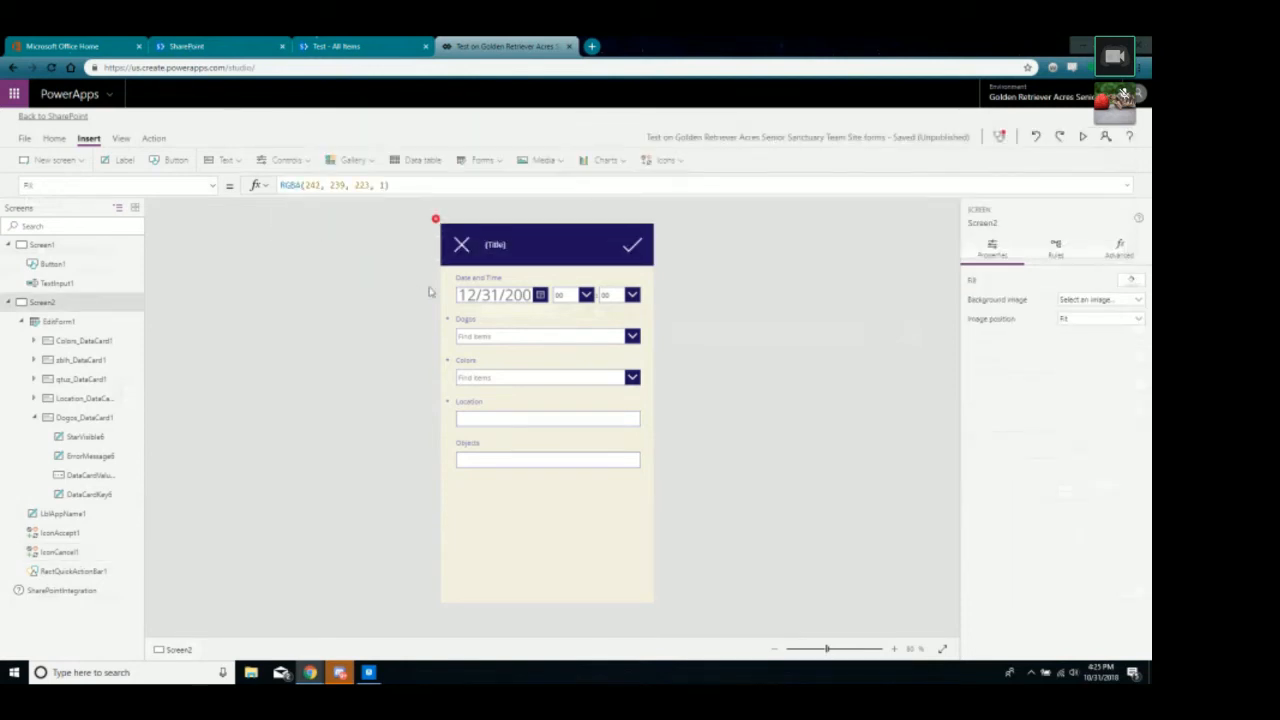
# Preview the app, then close the preview and dismiss the tip.
pyautogui.click(1083, 137)
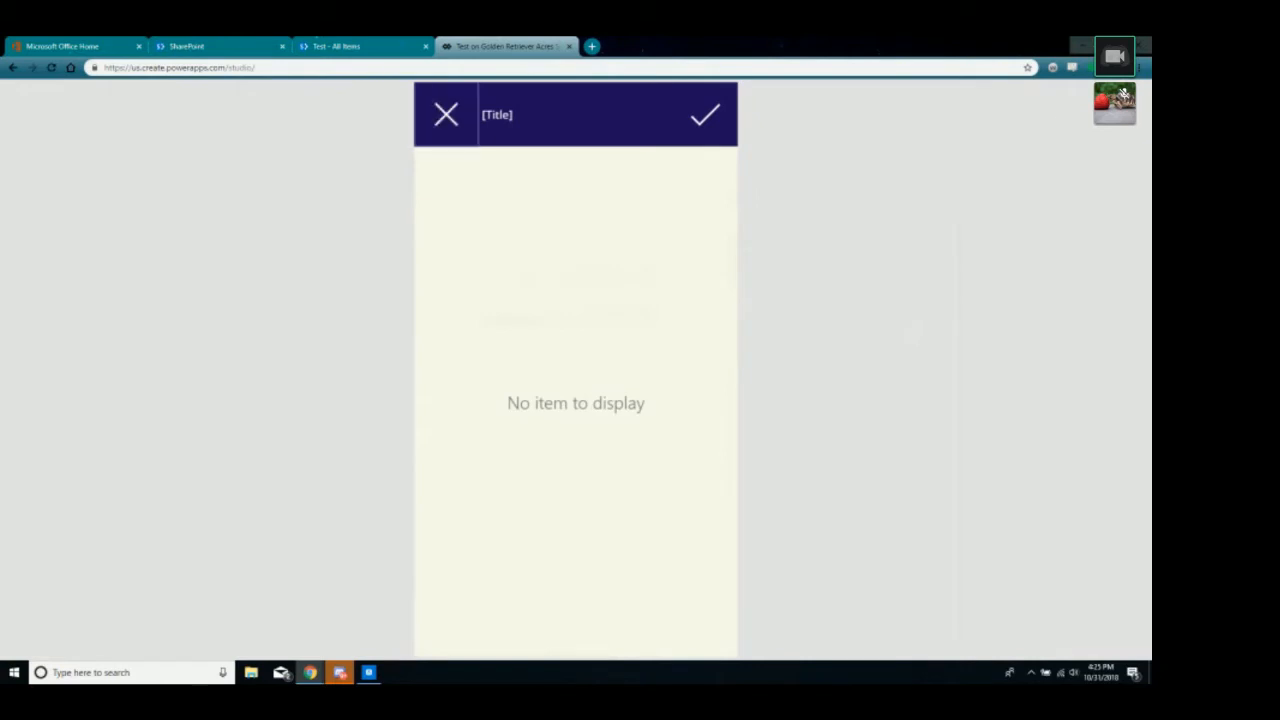
pyautogui.click(1123, 93)
pyautogui.click(679, 414)
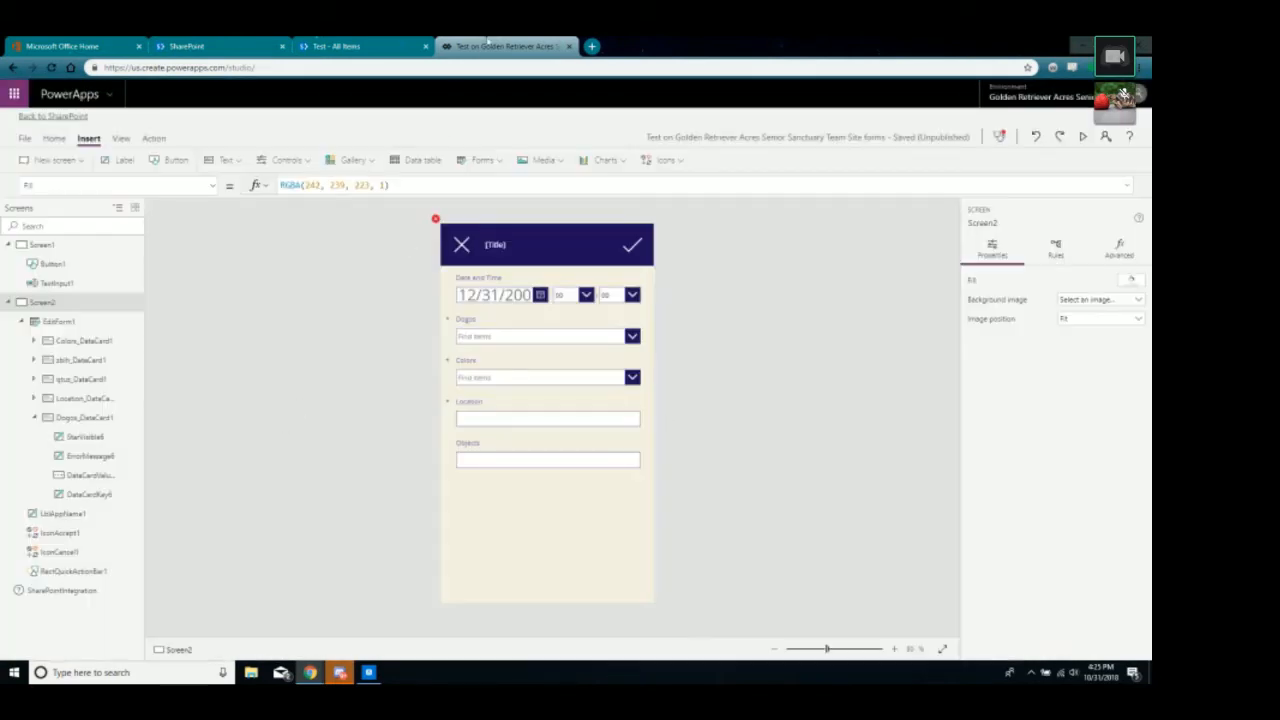
# Switch through the Test list and SharePoint home pages, then open a new browser tab.
pyautogui.click(375, 48)
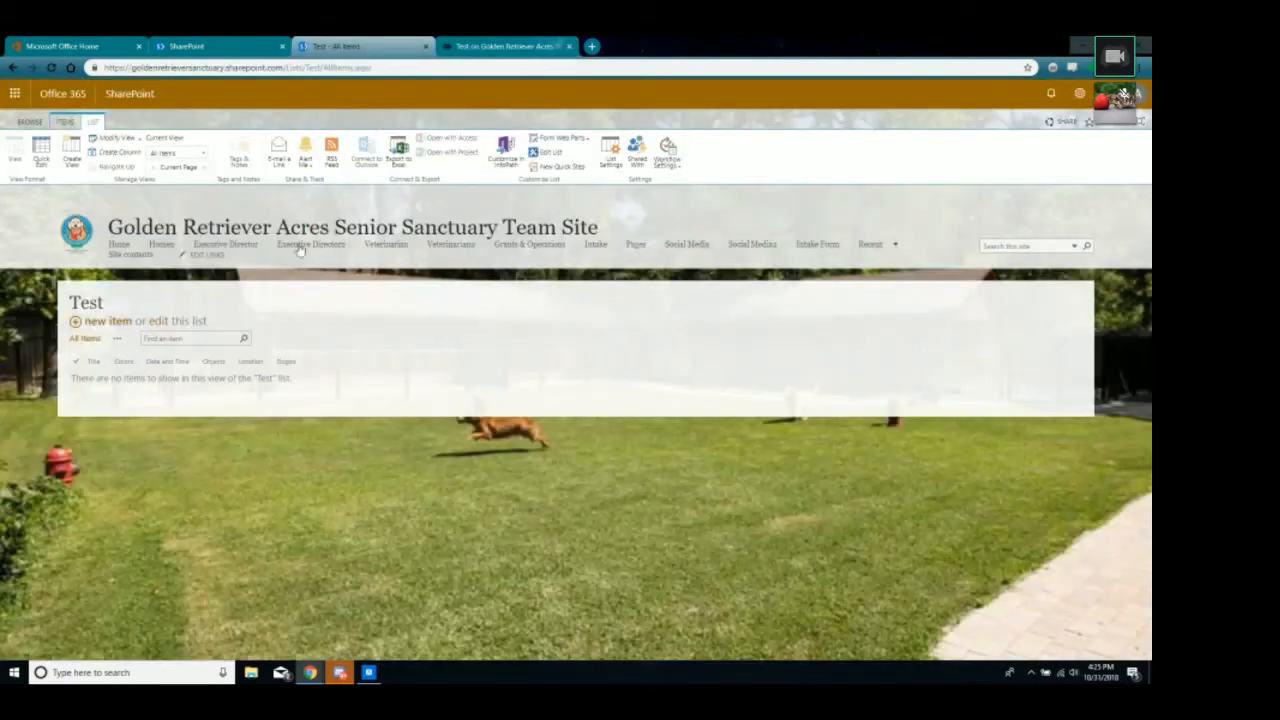
pyautogui.click(240, 46)
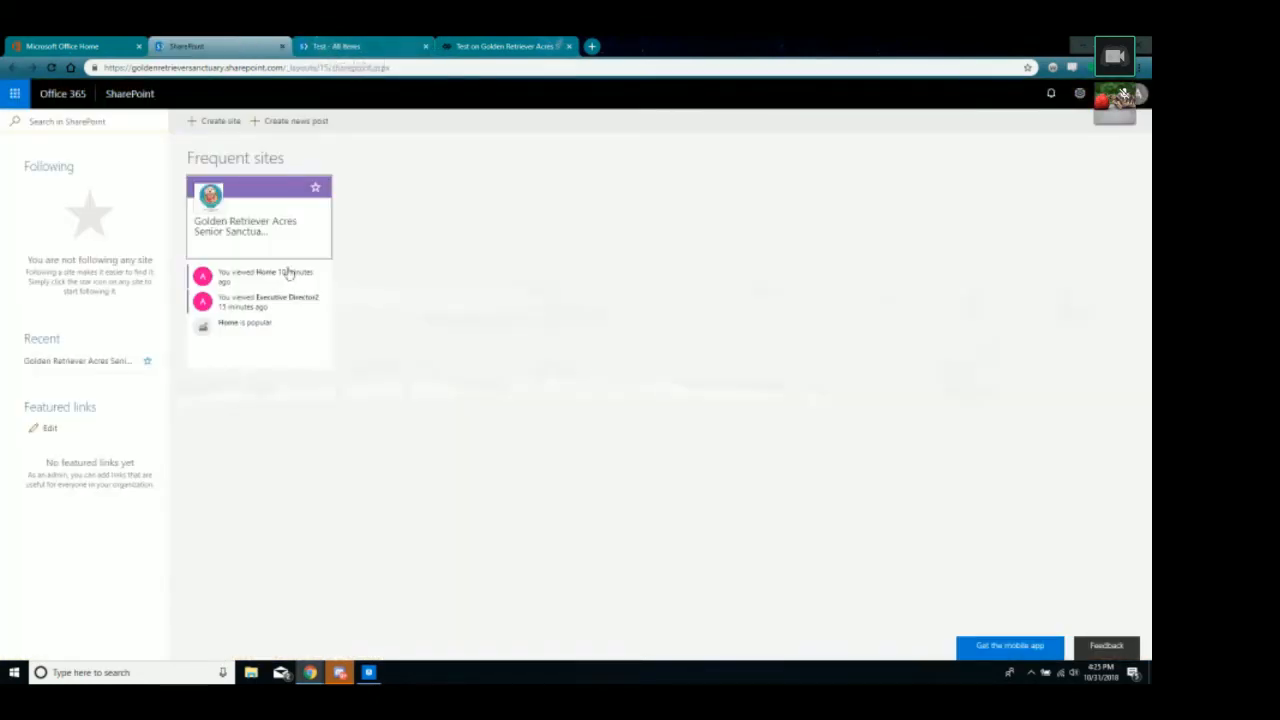
pyautogui.click(591, 46)
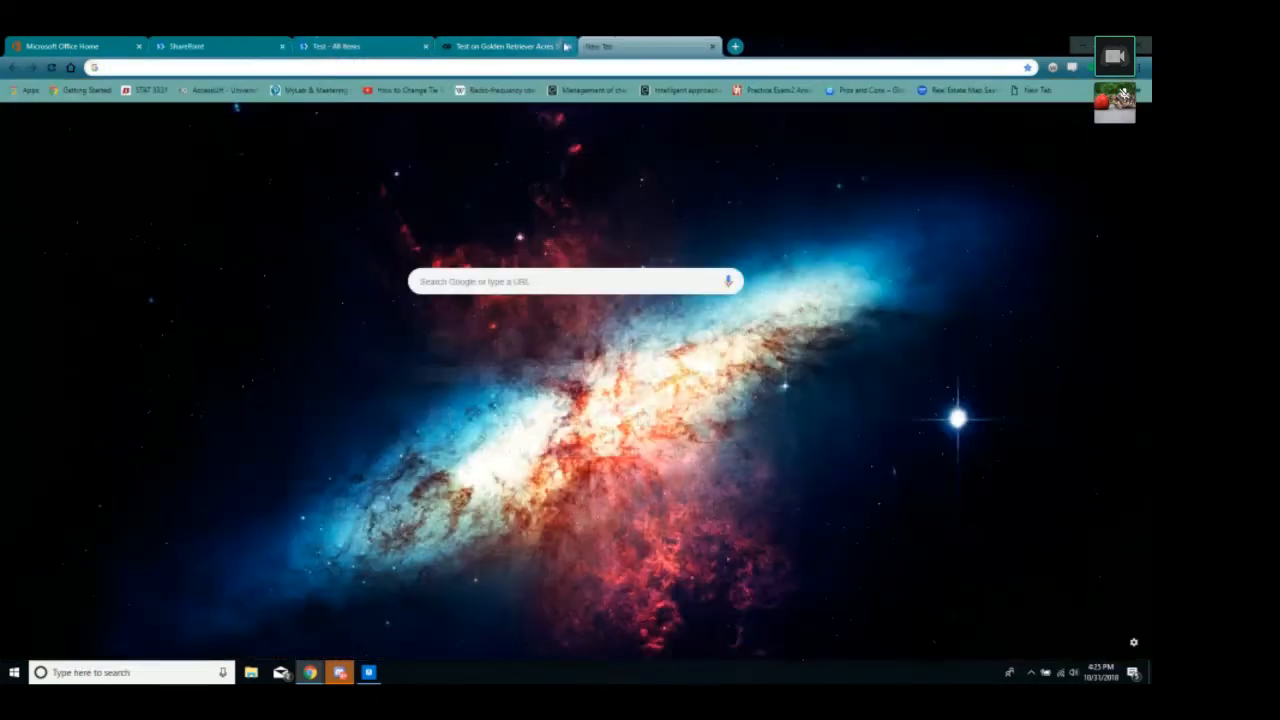
# In the PowerApps portal, follow the SharePoint connection to the Daily Care App and open its Daily Care list.
pyautogui.write('power')
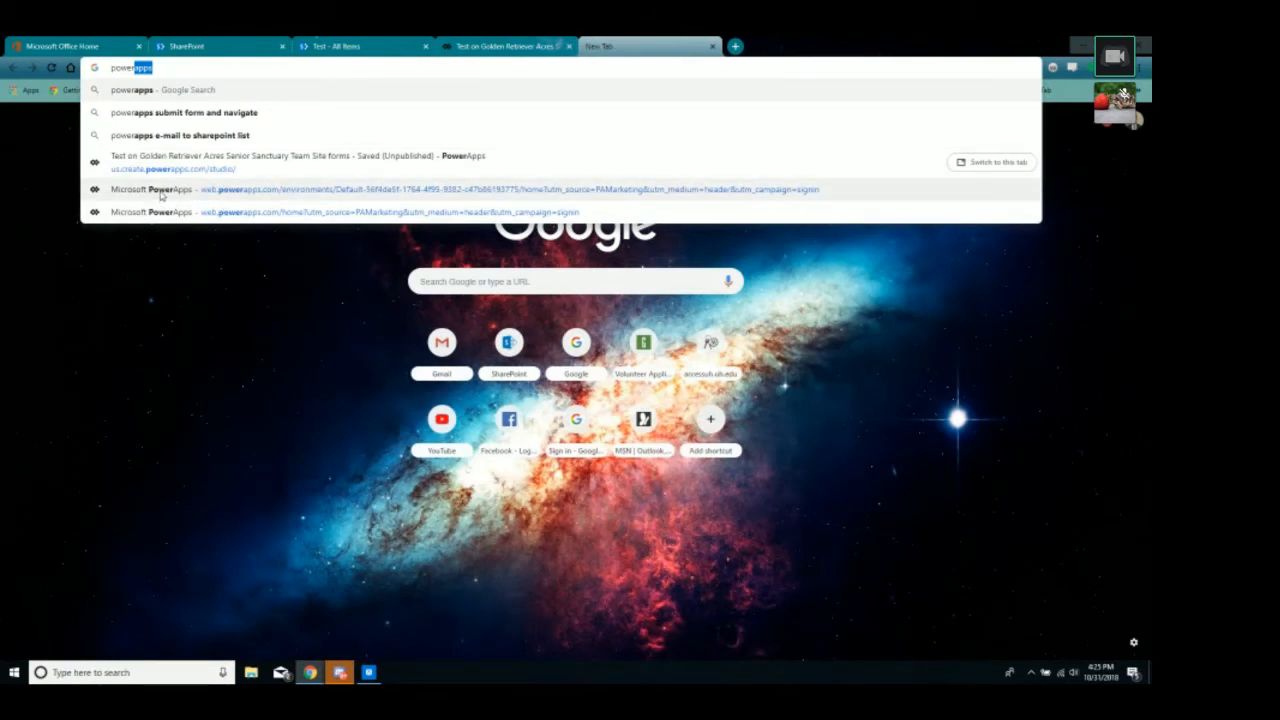
pyautogui.click(160, 191)
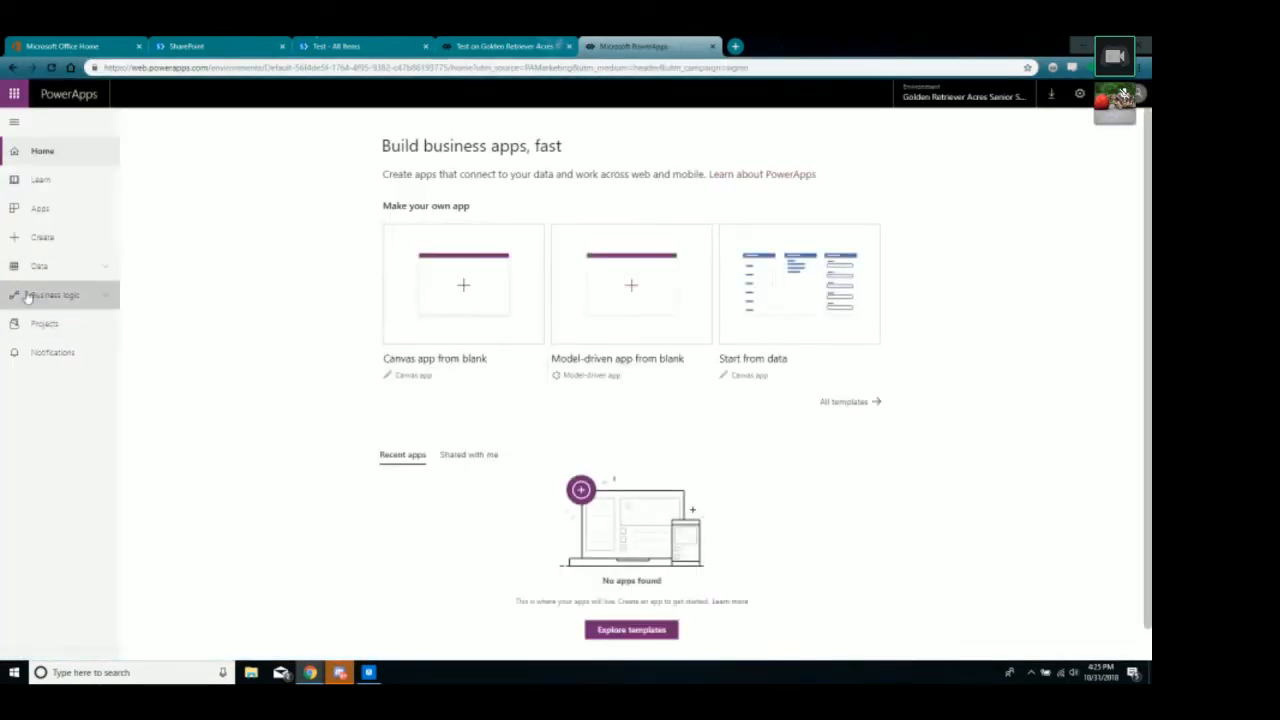
pyautogui.click(36, 266)
pyautogui.click(54, 323)
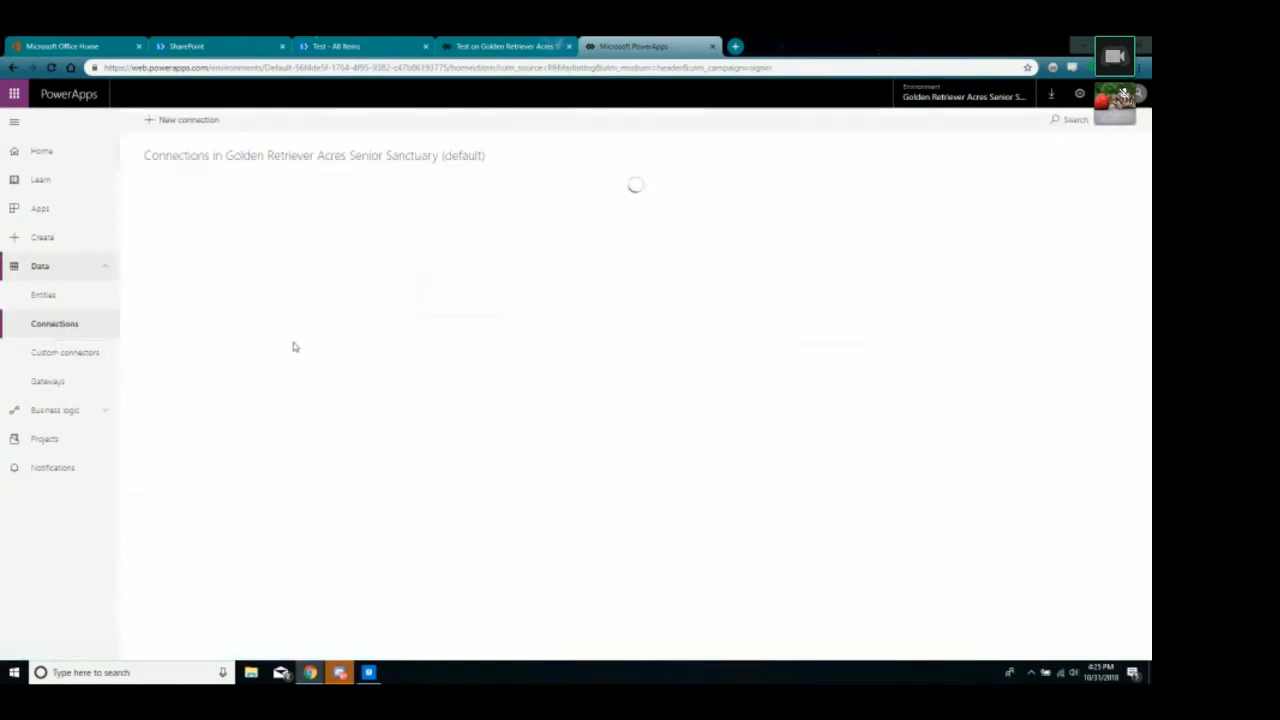
pyautogui.click(232, 222)
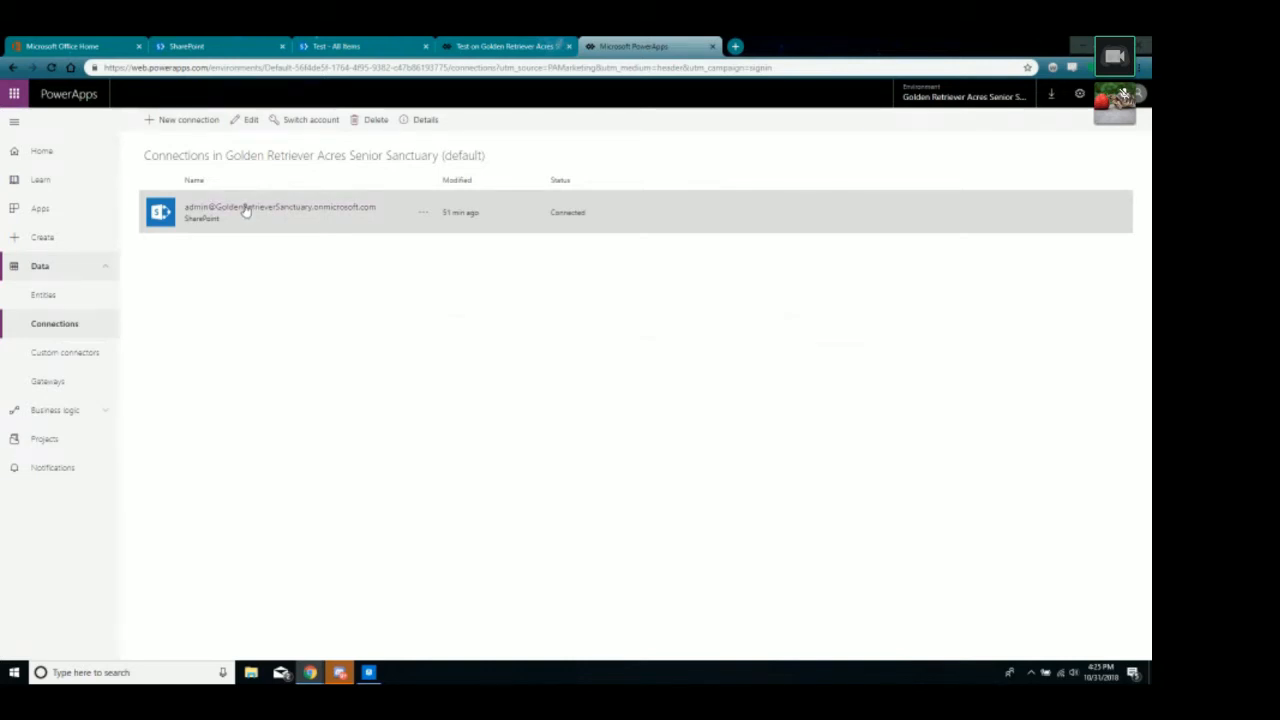
pyautogui.click(244, 208)
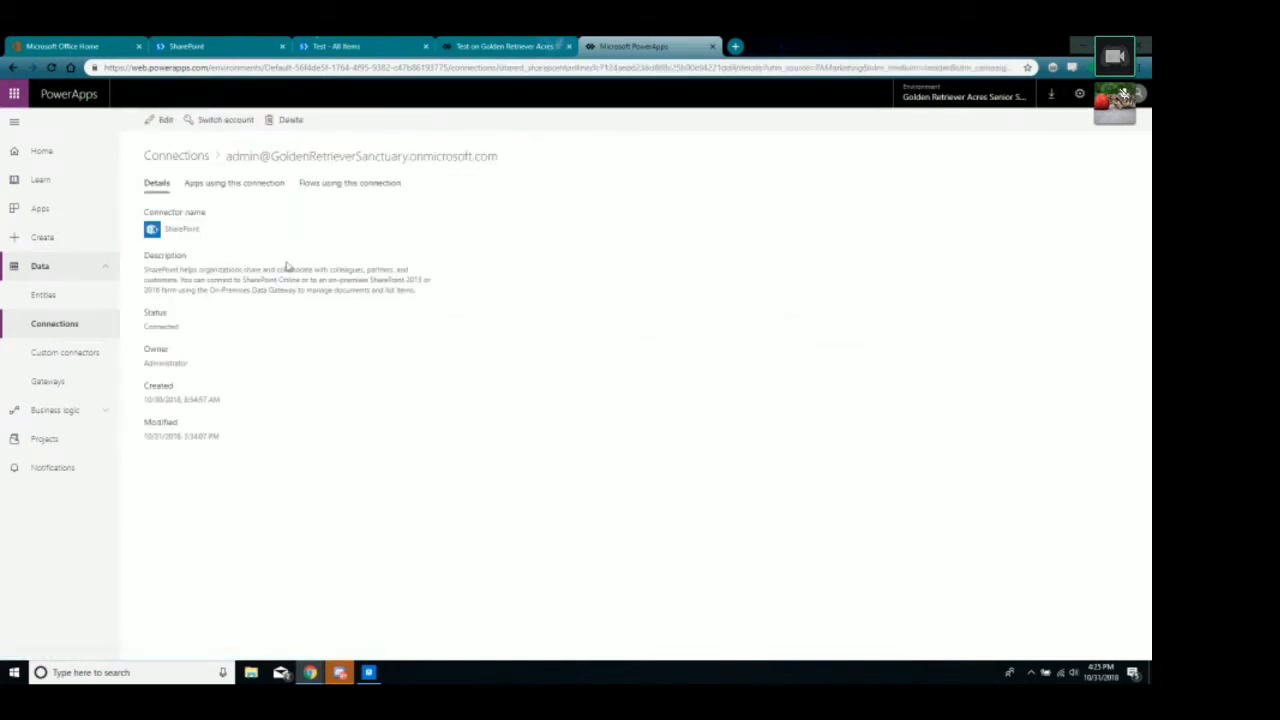
pyautogui.click(205, 188)
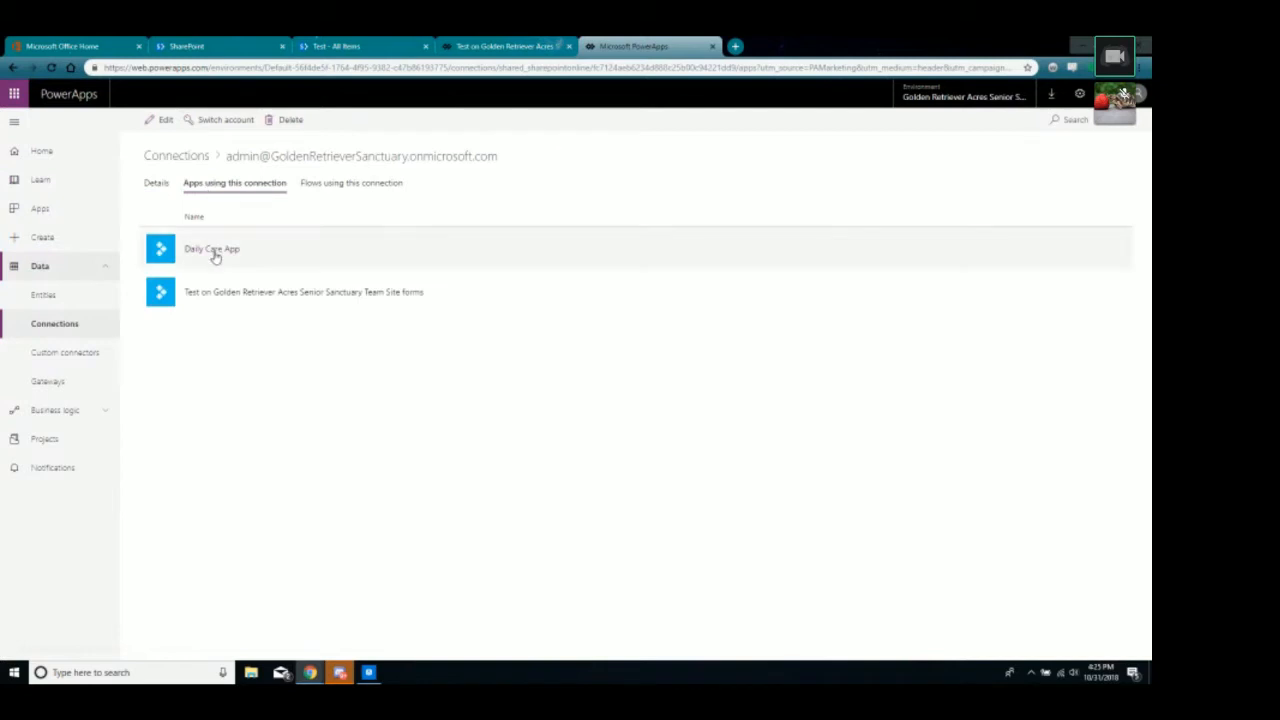
pyautogui.click(215, 254)
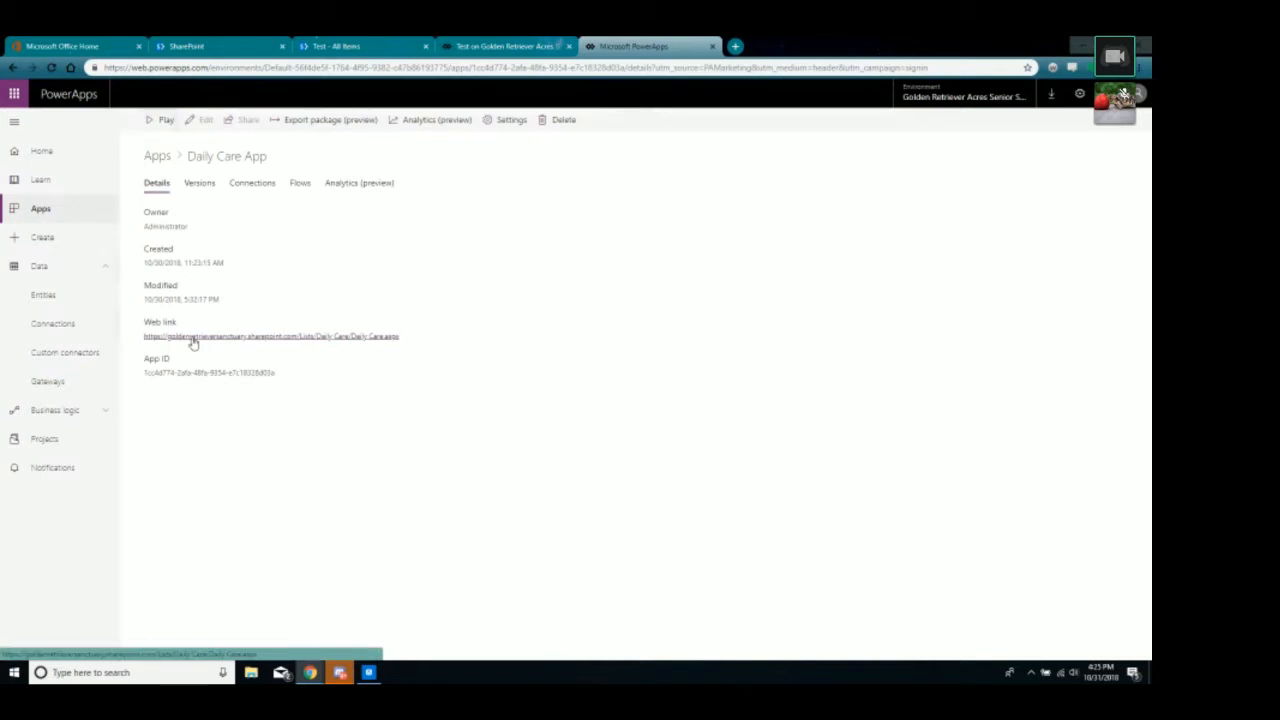
pyautogui.click(283, 338)
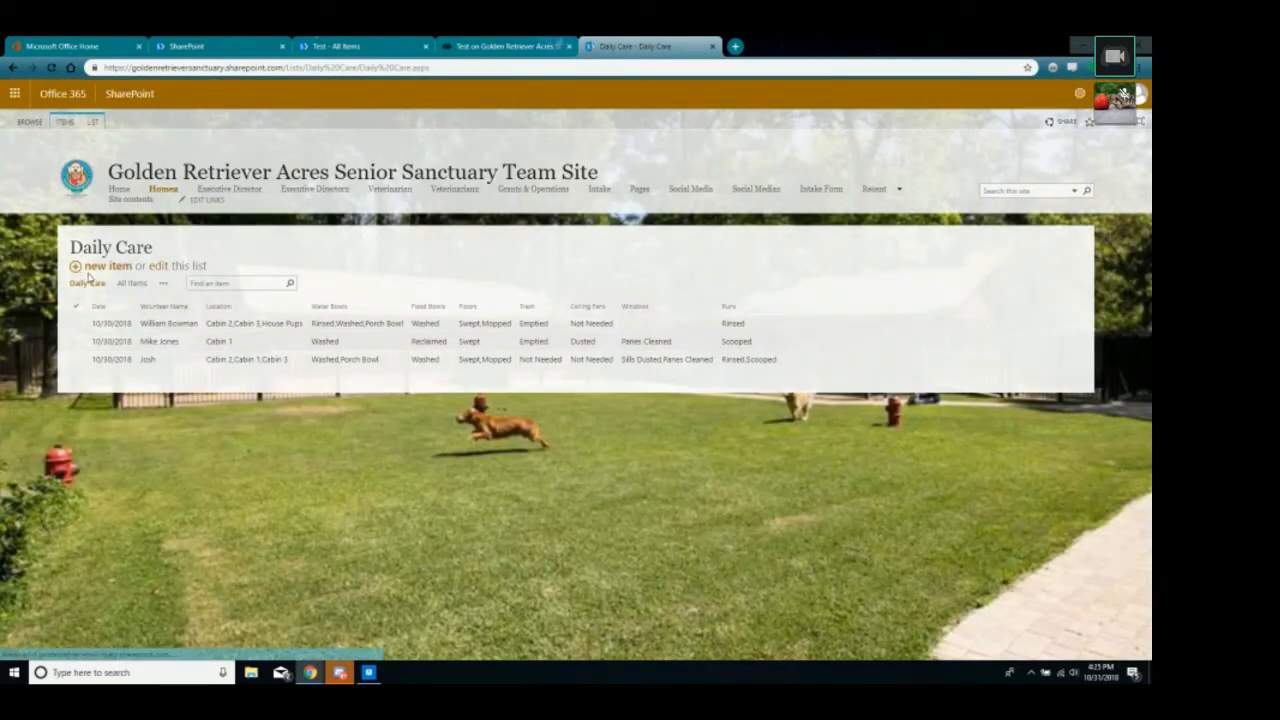
# Go from the Daily Care list to the SharePoint site's contents page.
pyautogui.click(164, 285)
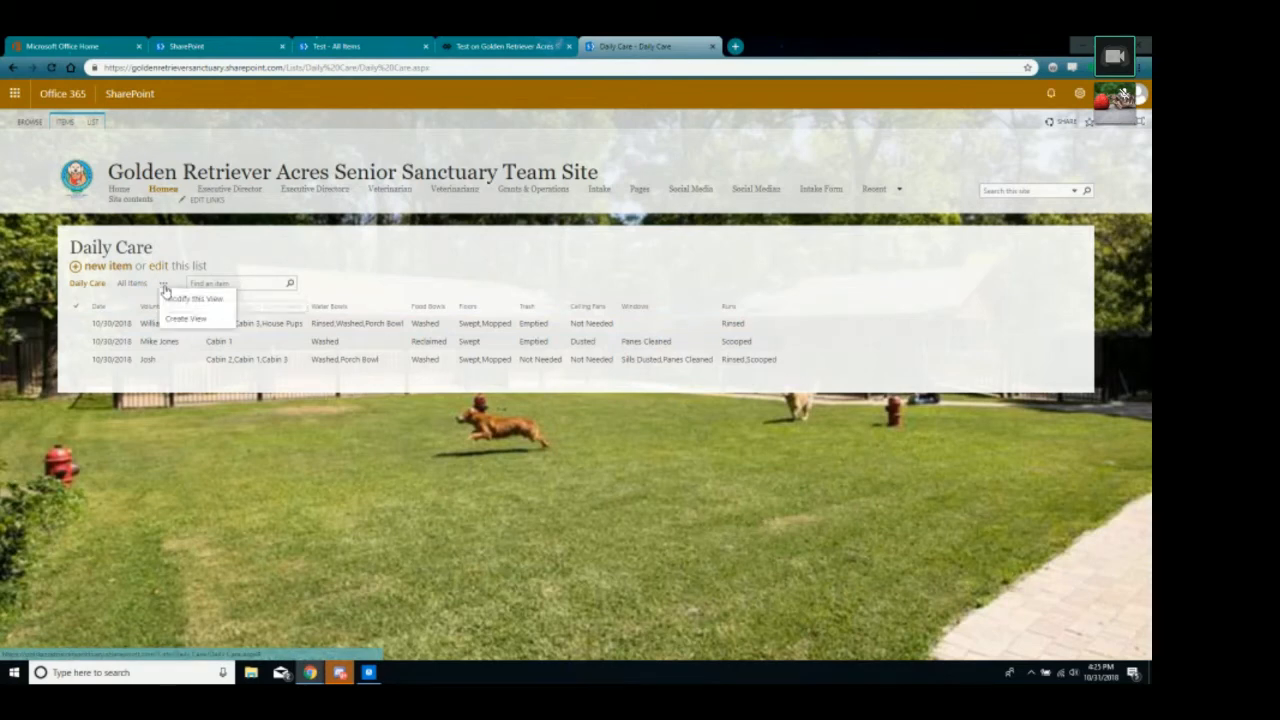
pyautogui.click(87, 284)
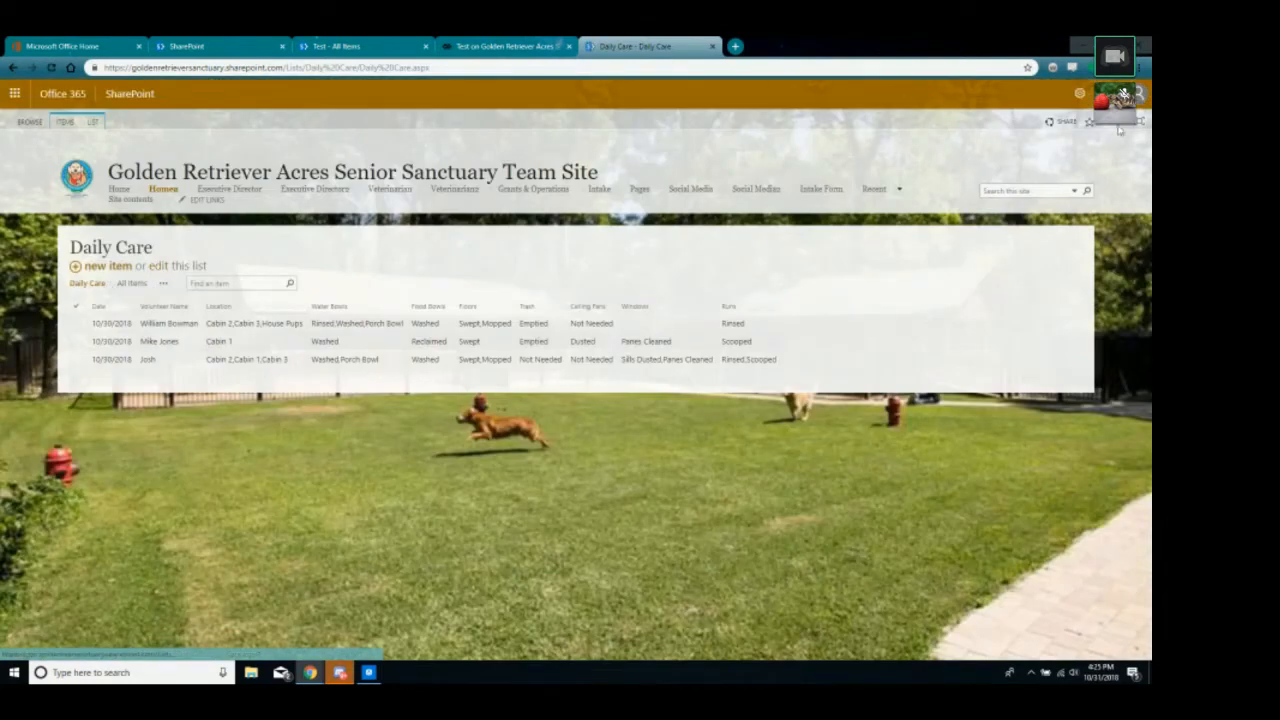
pyautogui.click(1076, 95)
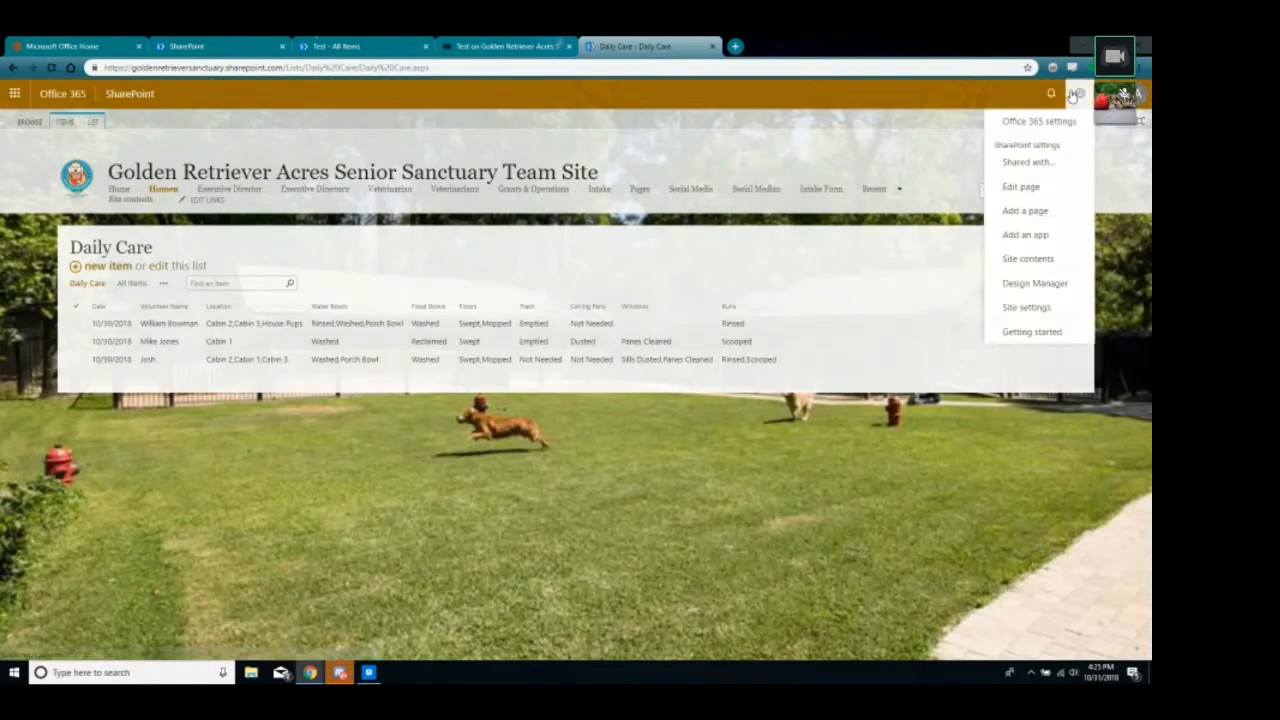
pyautogui.click(1008, 262)
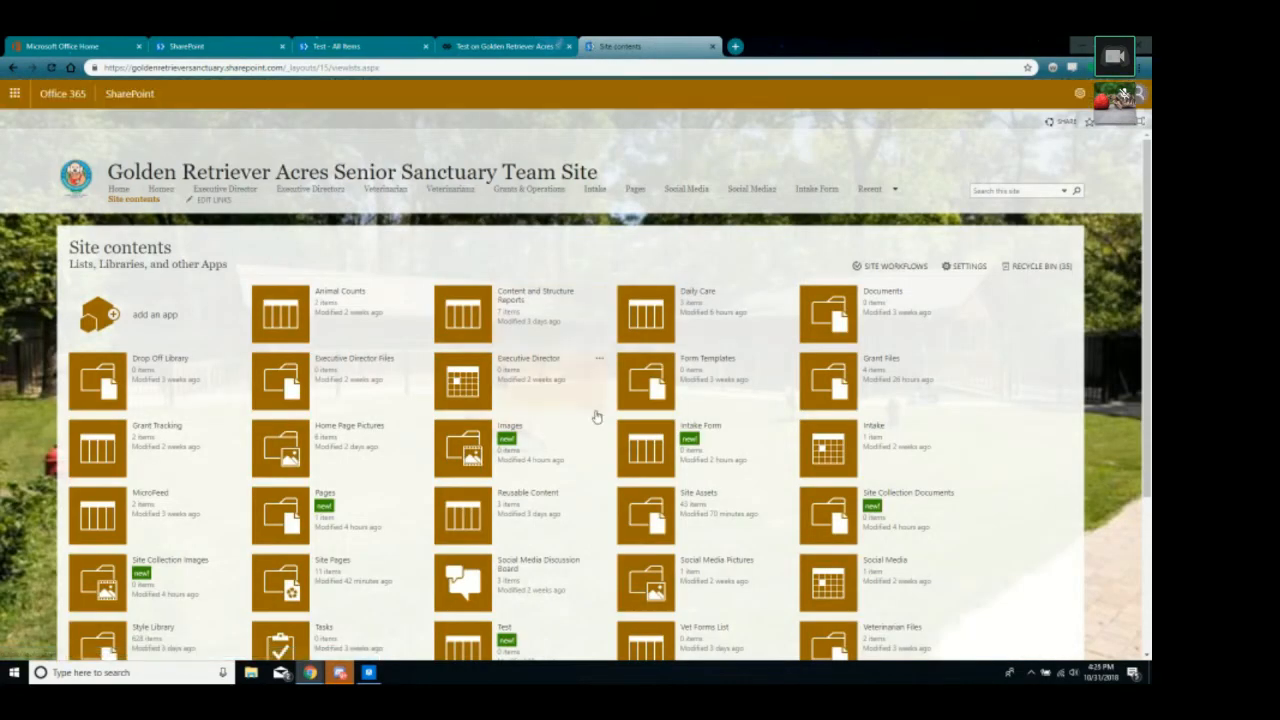
pyautogui.scroll(-5, 797, 311)
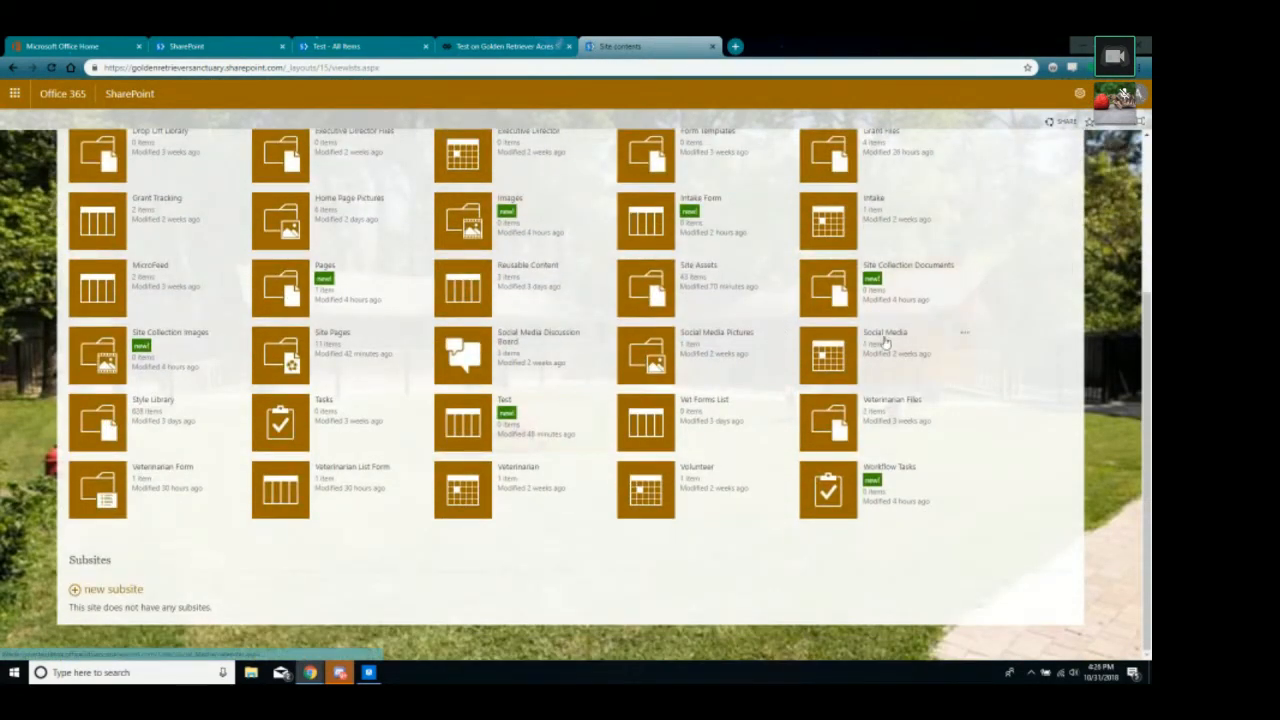
pyautogui.scroll(3, 877, 330)
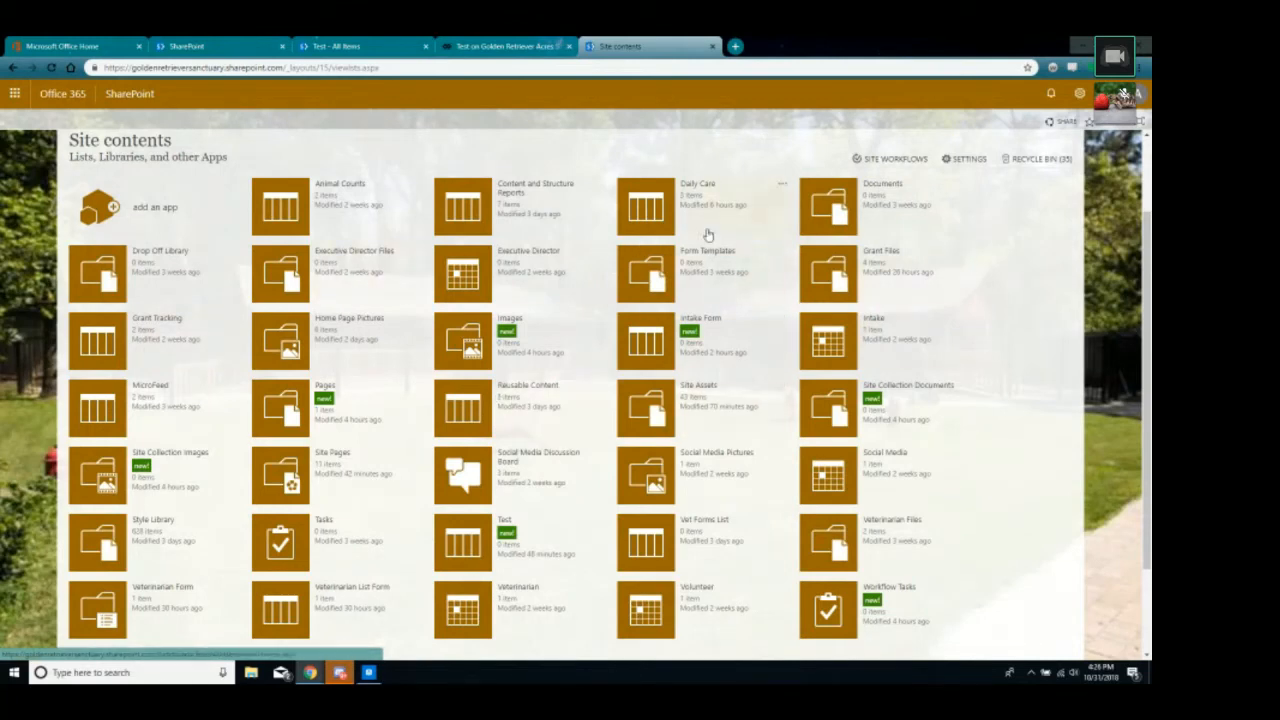
# Open the Daily Care list's form settings and choose to modify the form in PowerApps.
pyautogui.click(781, 190)
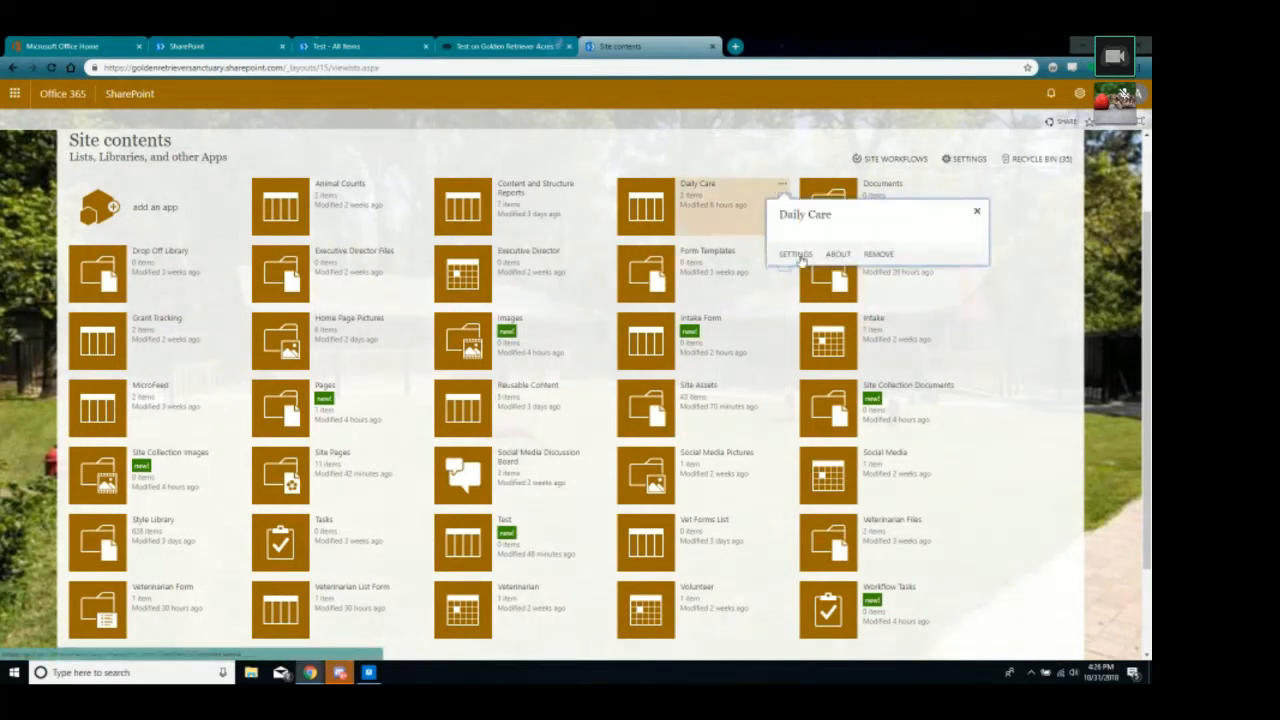
pyautogui.click(775, 257)
pyautogui.scroll(-2, 300, 260)
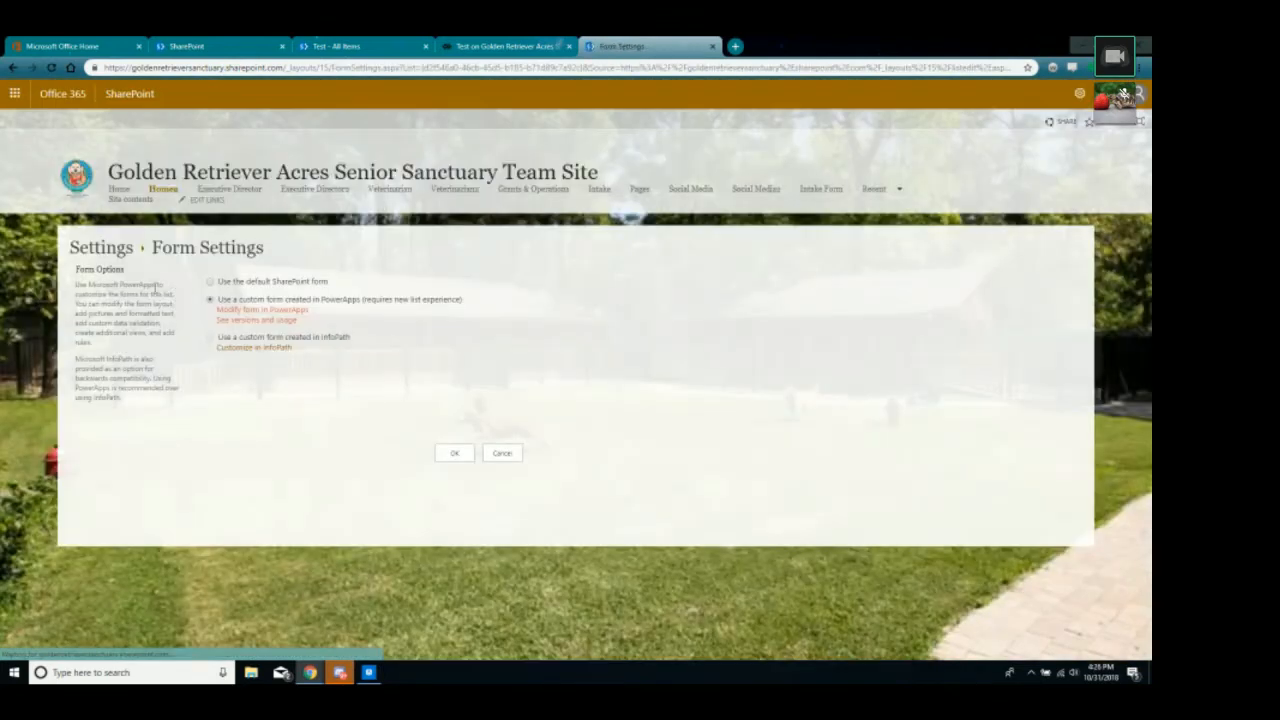
pyautogui.click(224, 310)
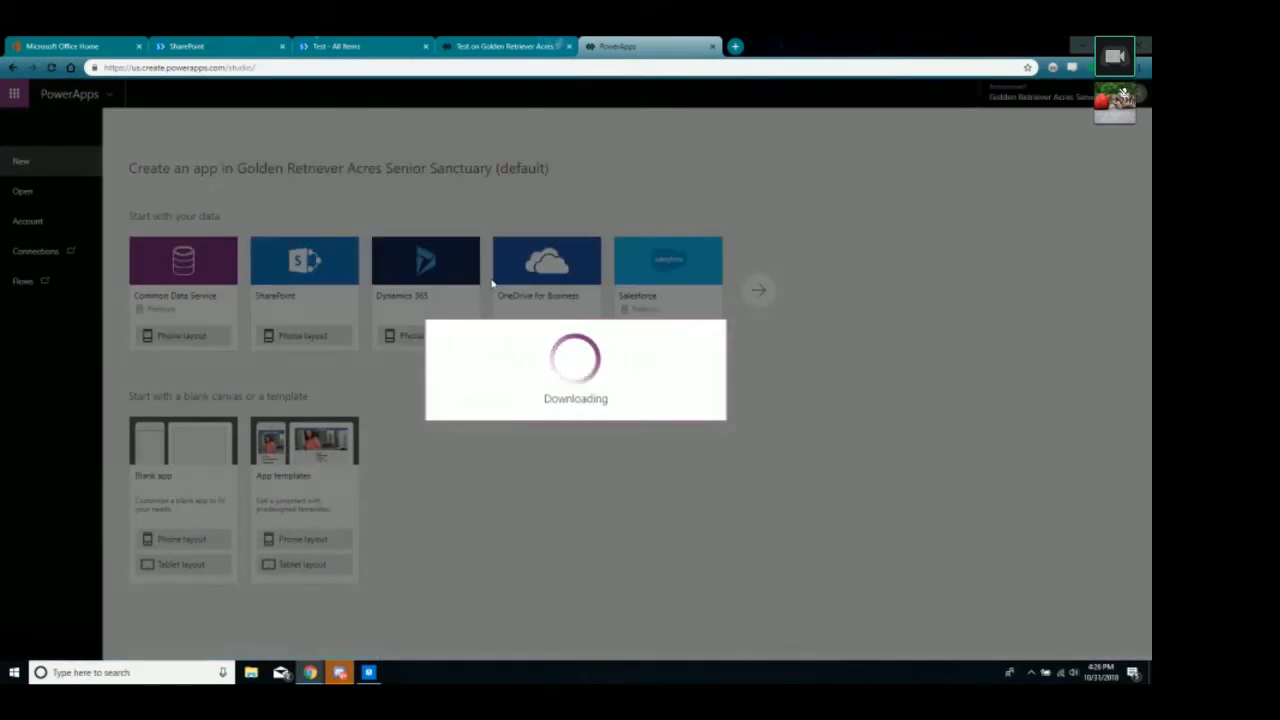
# Check the Daily Care App's Continue formula, Navigate(Screen1, None), then go back to the Test app.
pyautogui.click(515, 46)
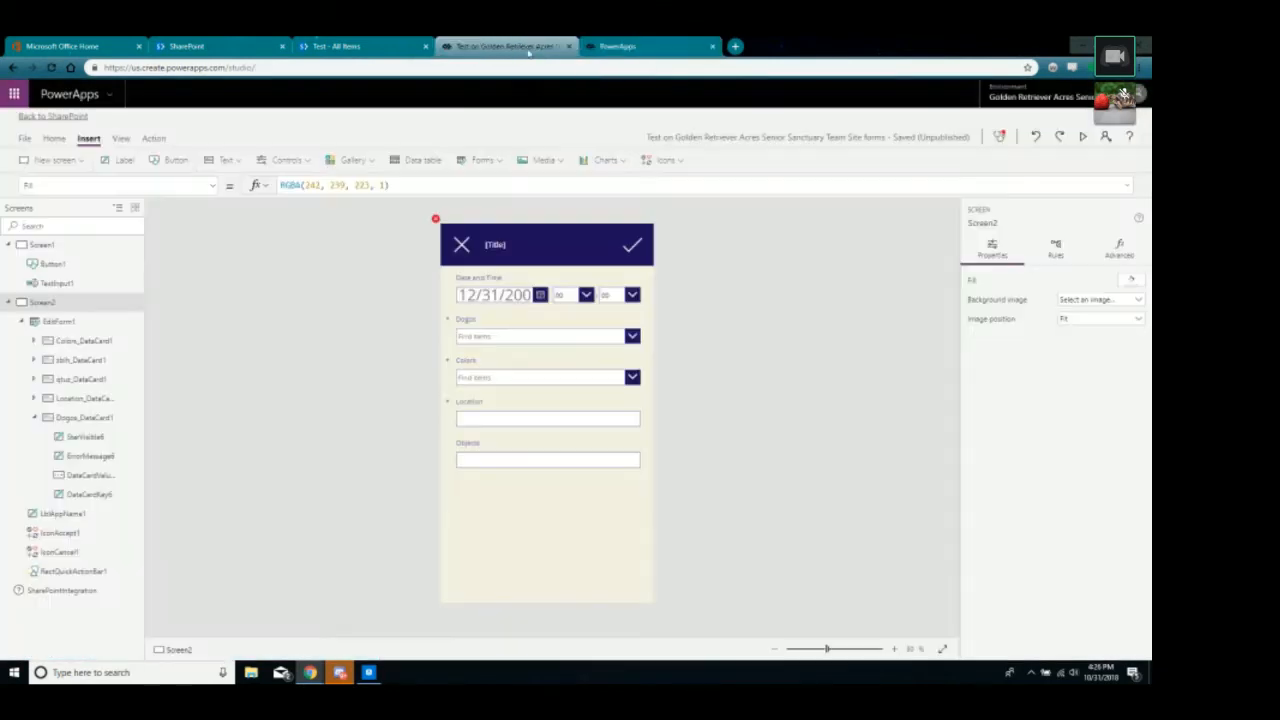
pyautogui.click(627, 46)
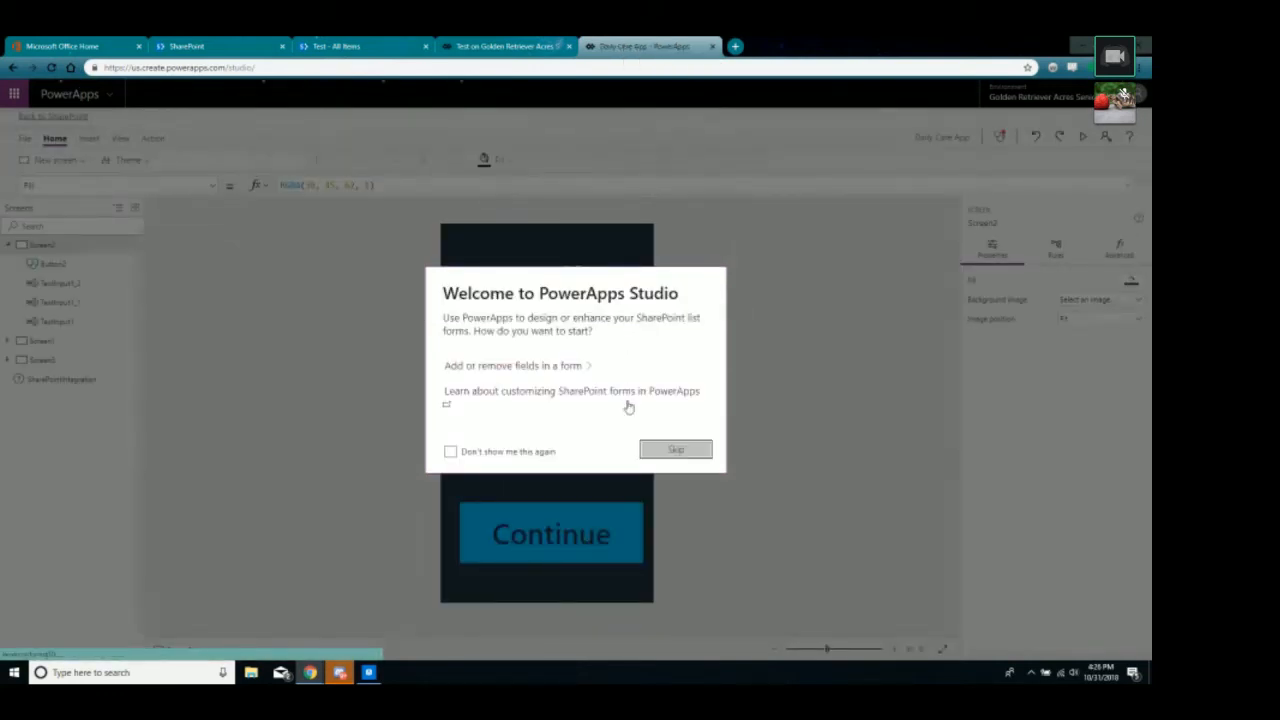
pyautogui.click(669, 452)
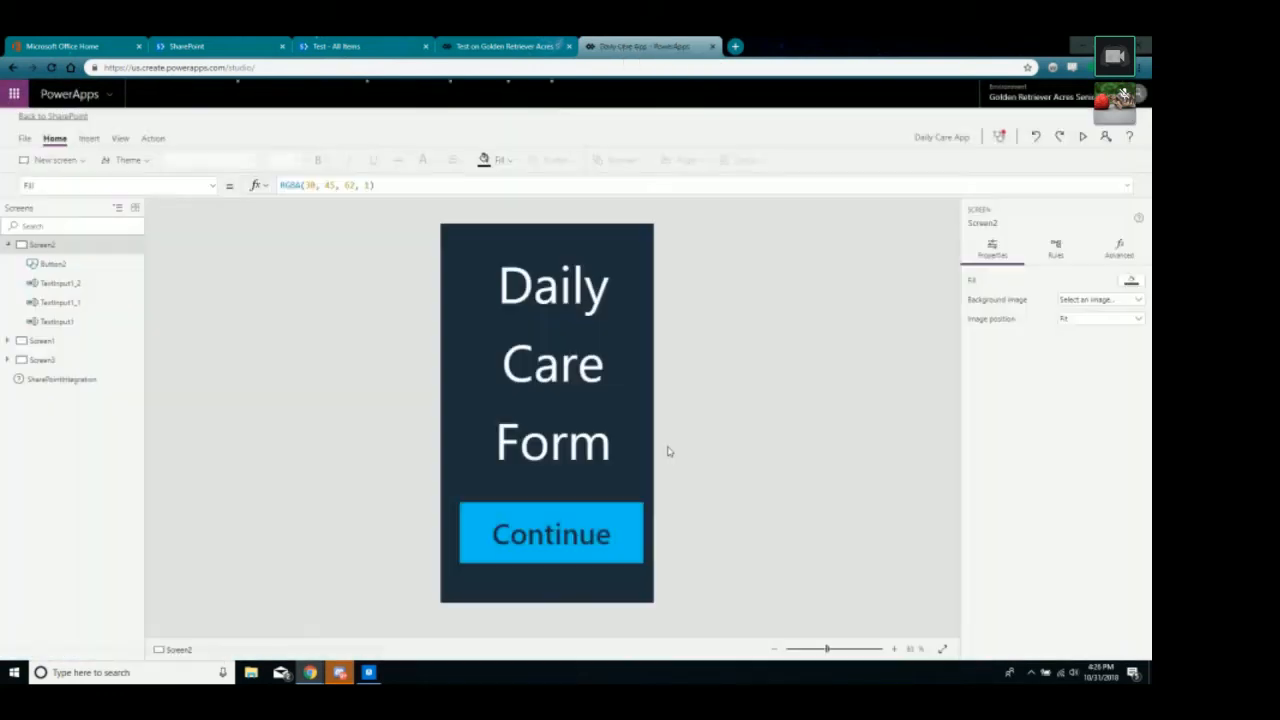
pyautogui.click(540, 537)
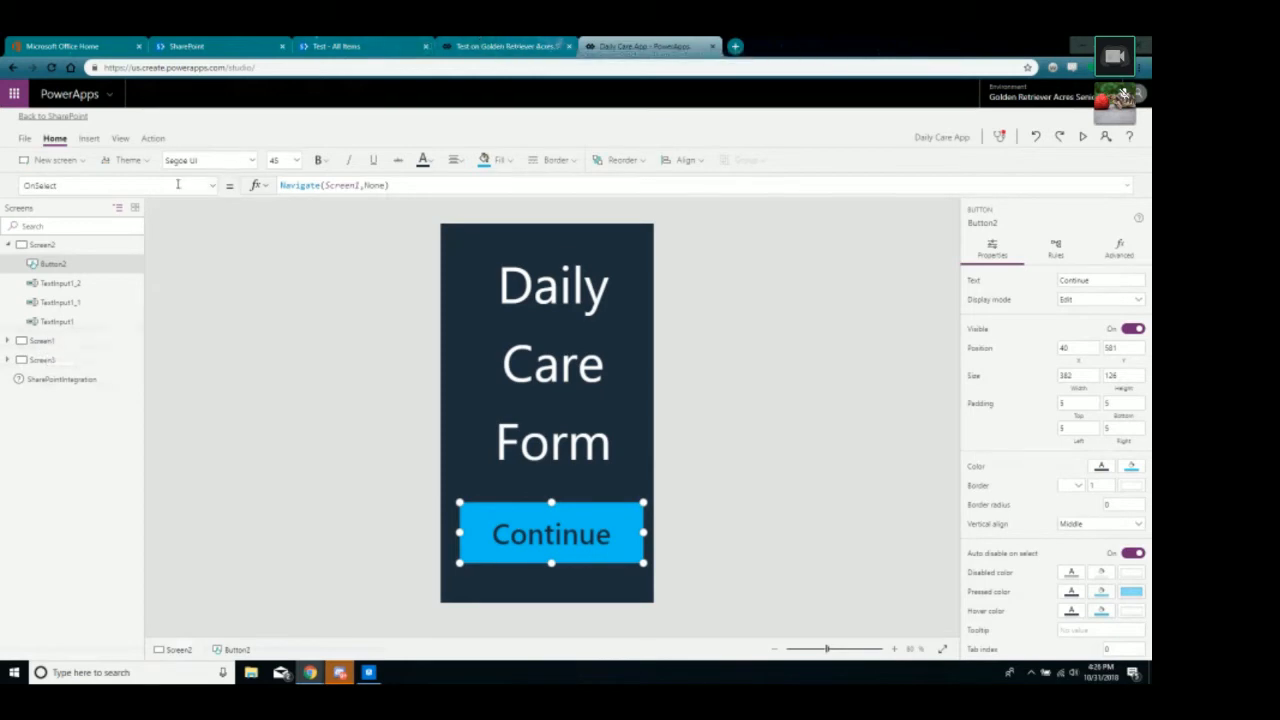
pyautogui.click(475, 46)
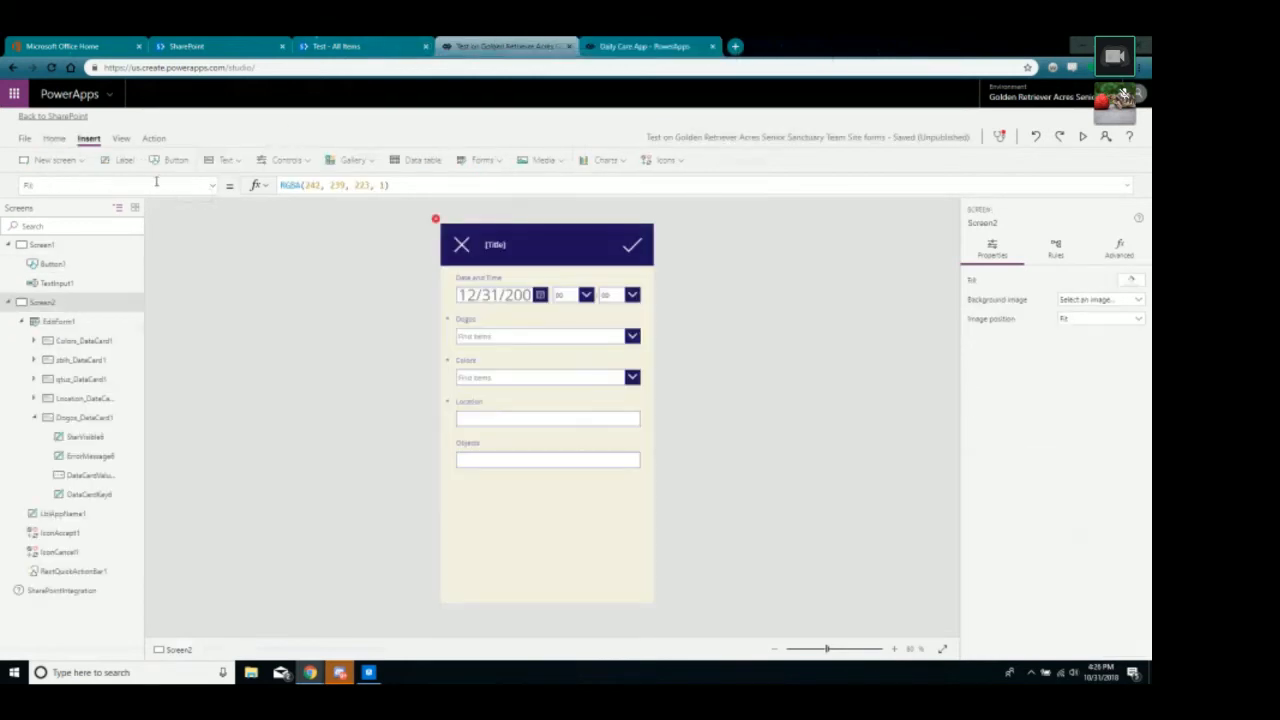
# Replace the Continue button's 'false' OnSelect with Navigate(Screen2,none).
pyautogui.click(42, 245)
pyautogui.click(566, 484)
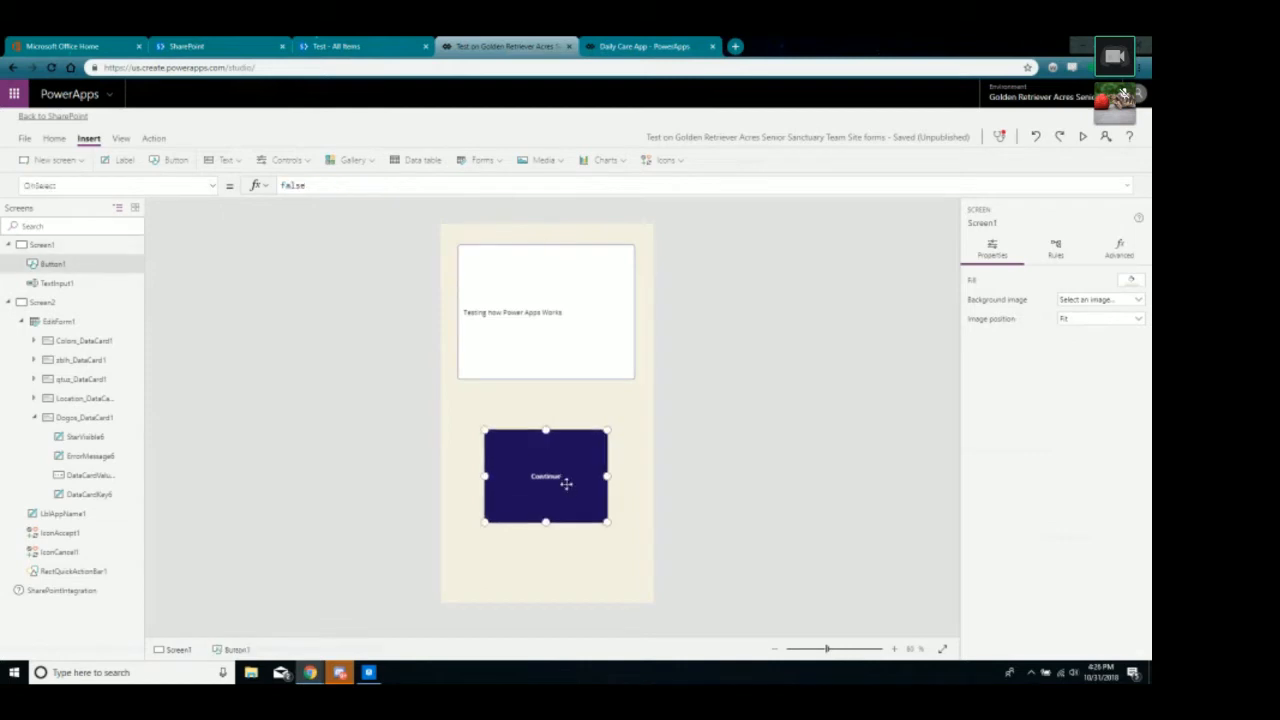
pyautogui.doubleClick(315, 188)
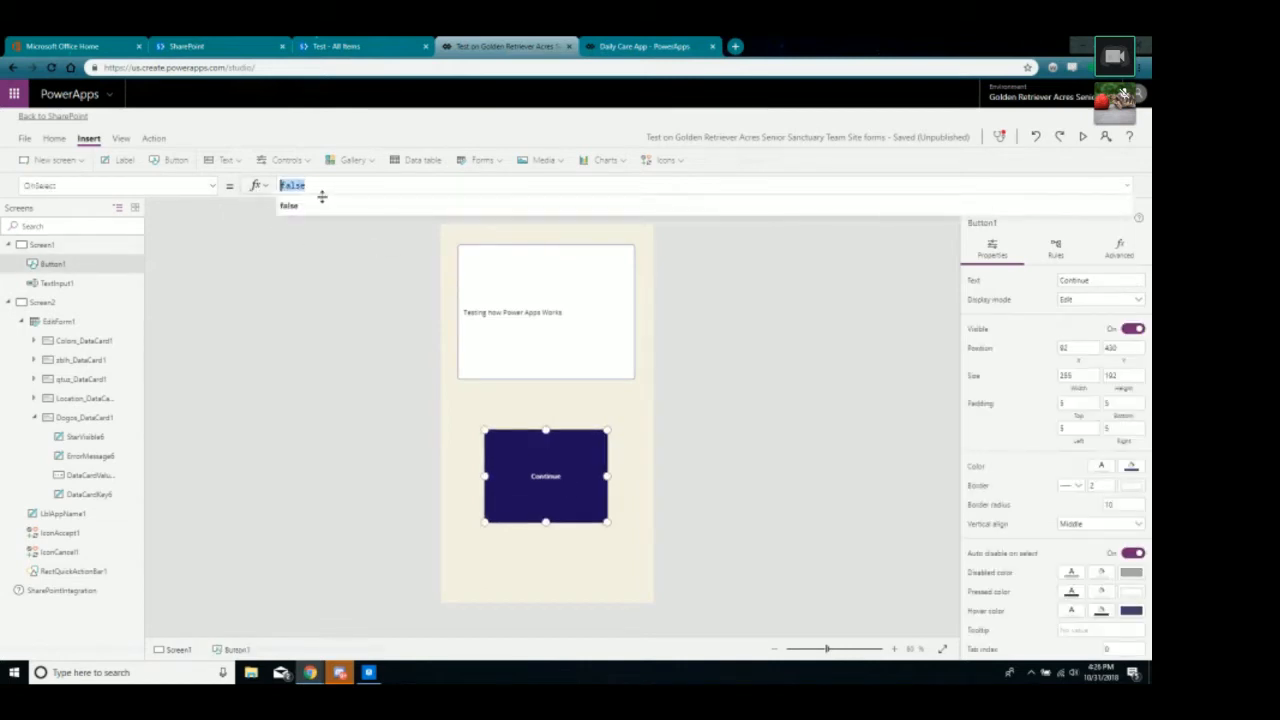
pyautogui.write('Navigate(')
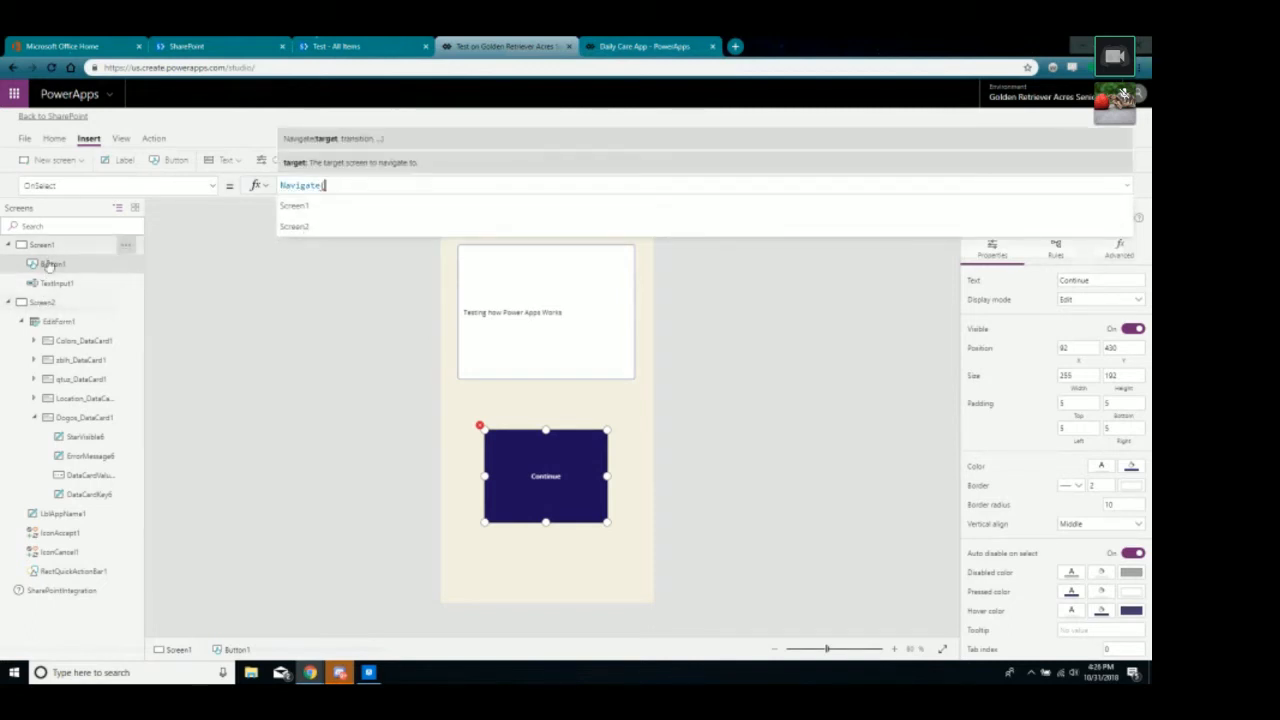
pyautogui.click(290, 226)
pyautogui.write(',')
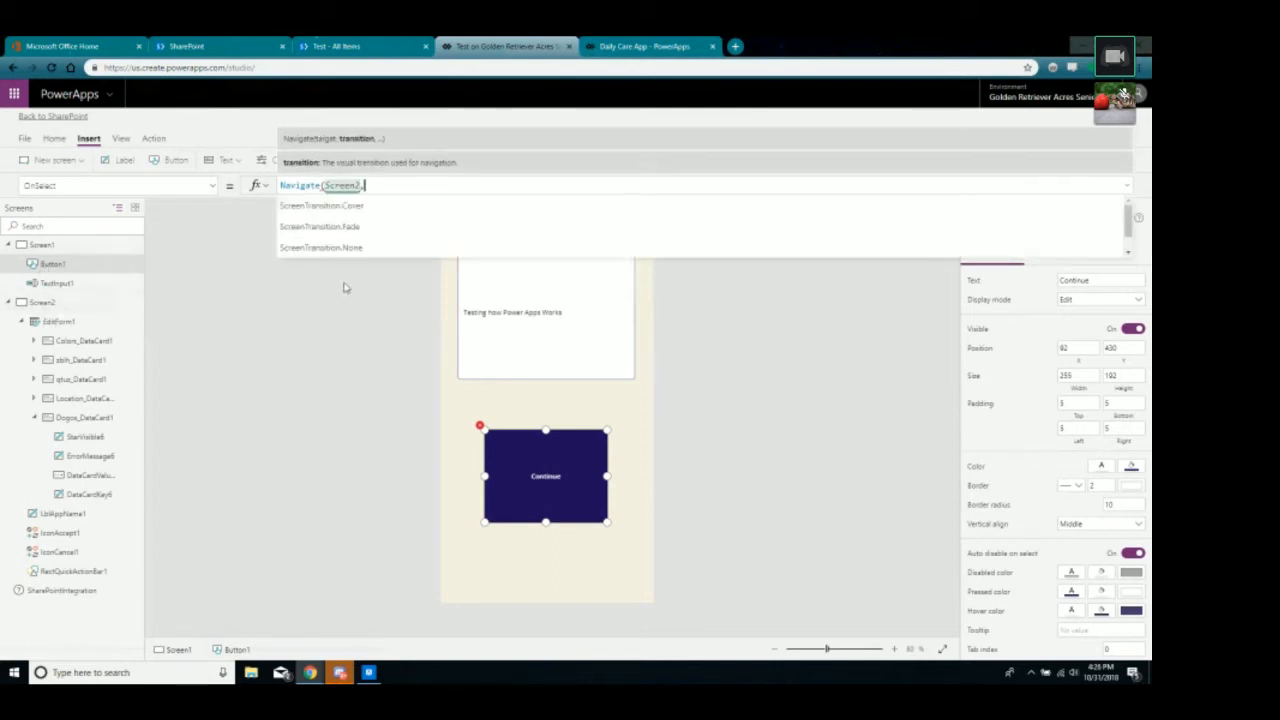
pyautogui.write('none)')
pyautogui.click(346, 288)
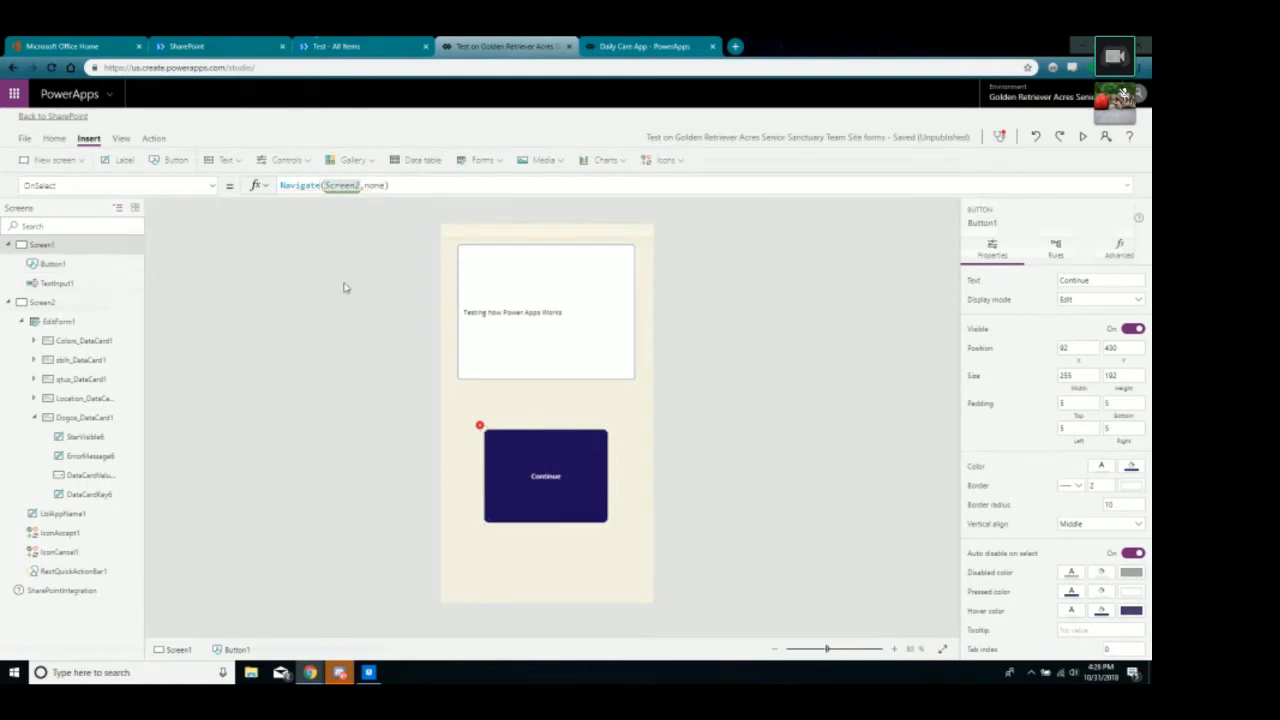
# Compare the Continue formula with the Daily Care App and select Screen2 inside Navigate.
pyautogui.click(507, 450)
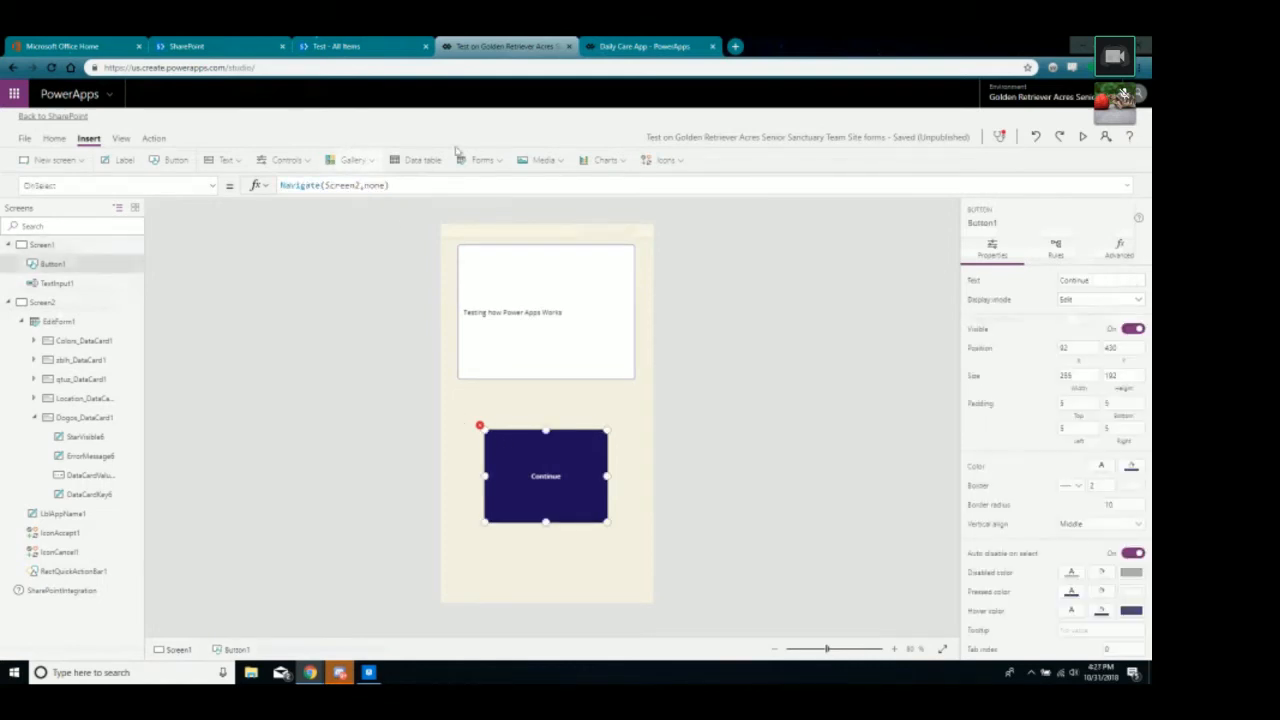
pyautogui.click(666, 46)
pyautogui.click(520, 44)
pyautogui.moveTo(481, 428)
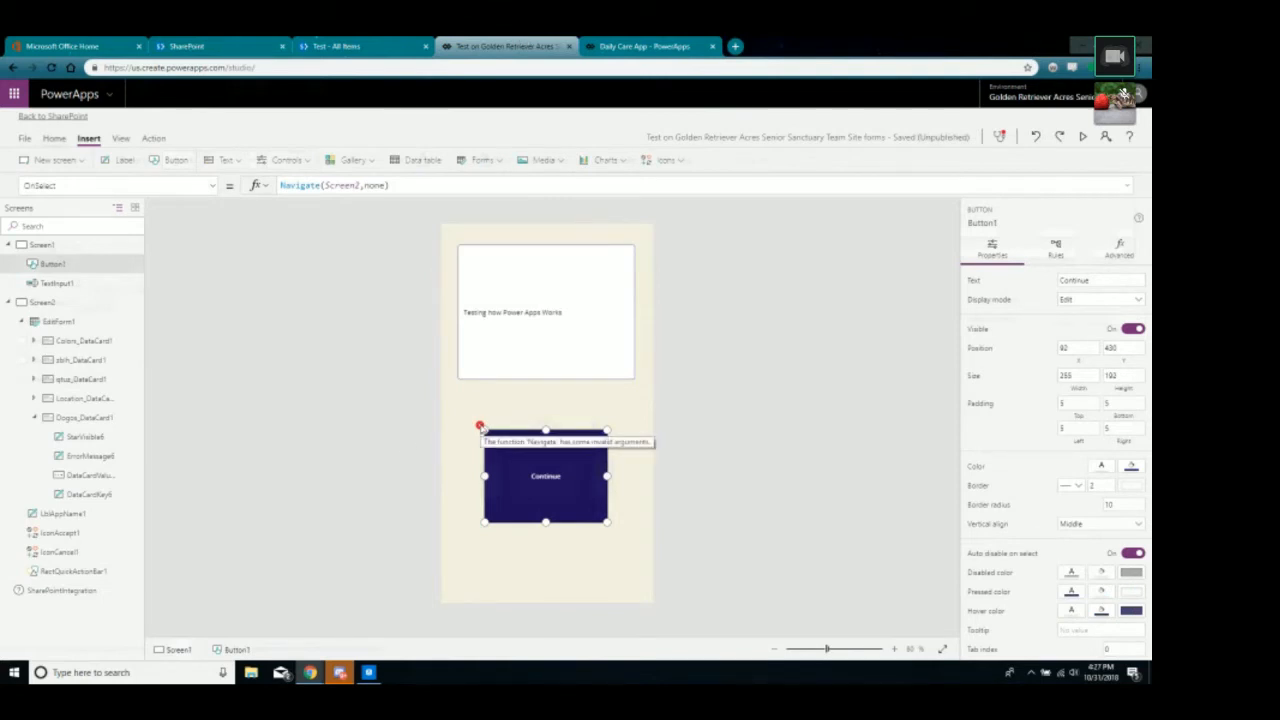
pyautogui.doubleClick(345, 186)
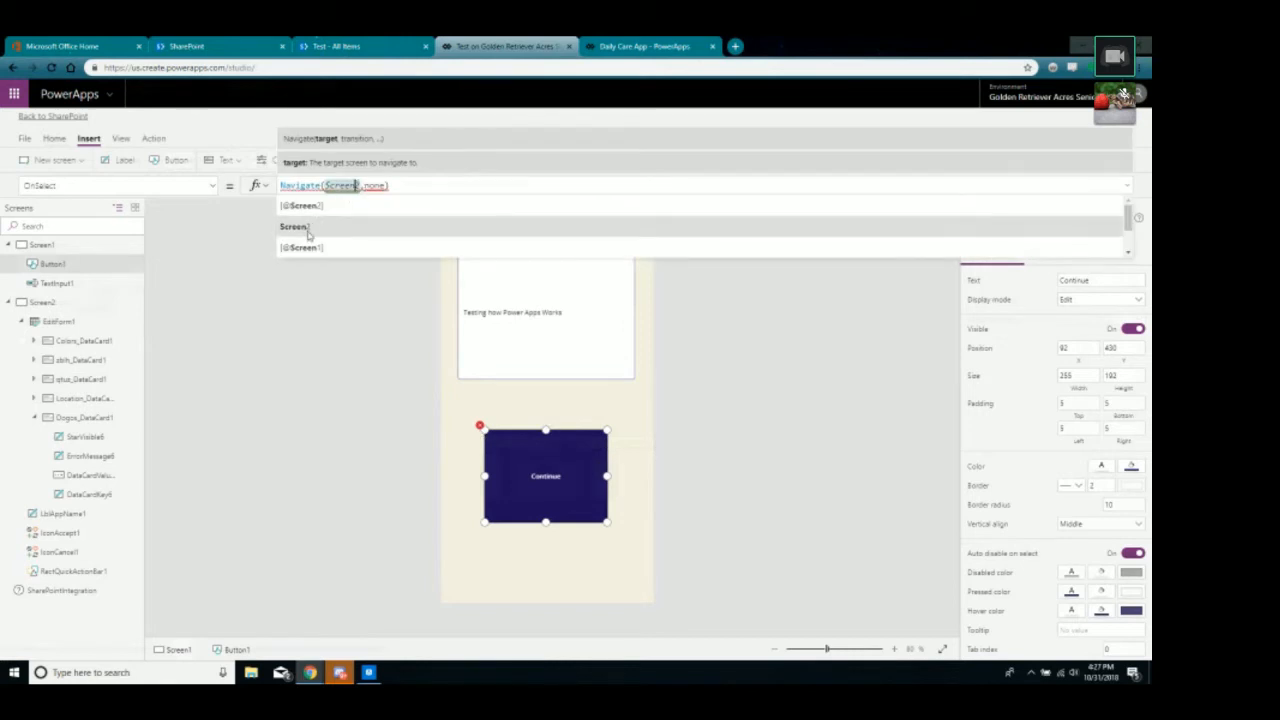
pyautogui.click(309, 235)
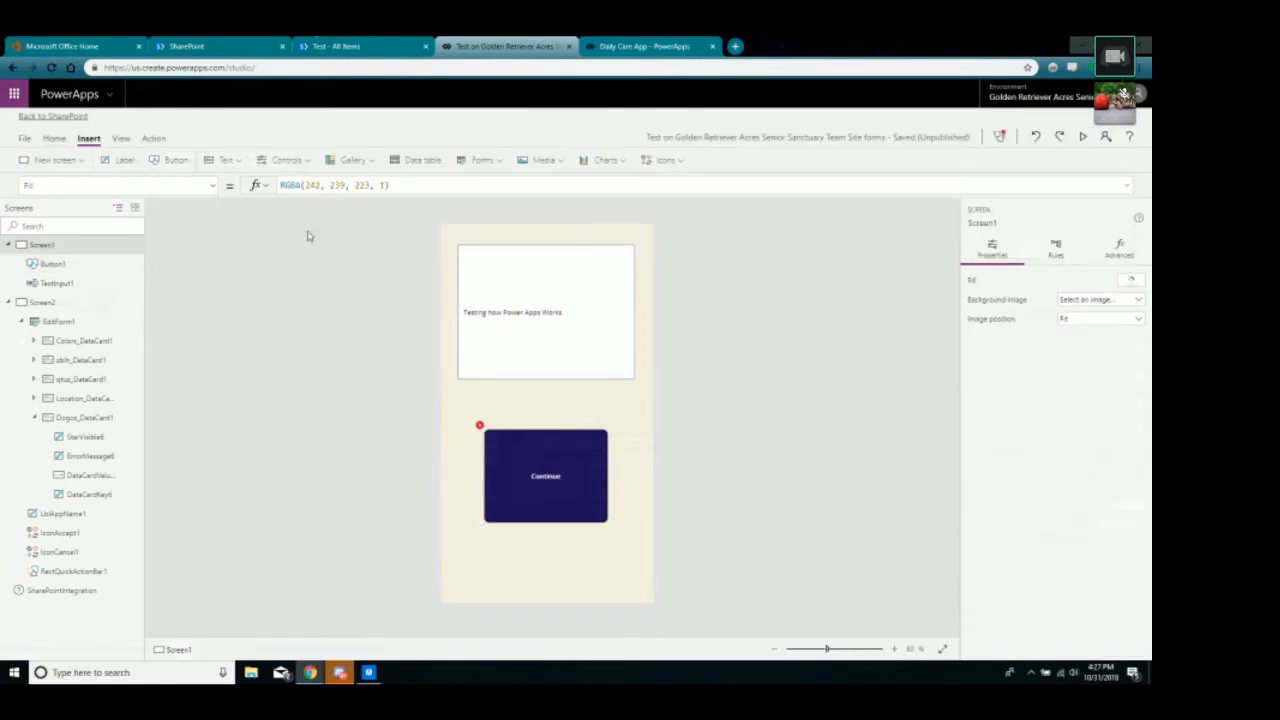
# Preview the app, press Continue to test navigation, and return to editing.
pyautogui.click(1082, 137)
pyautogui.click(603, 476)
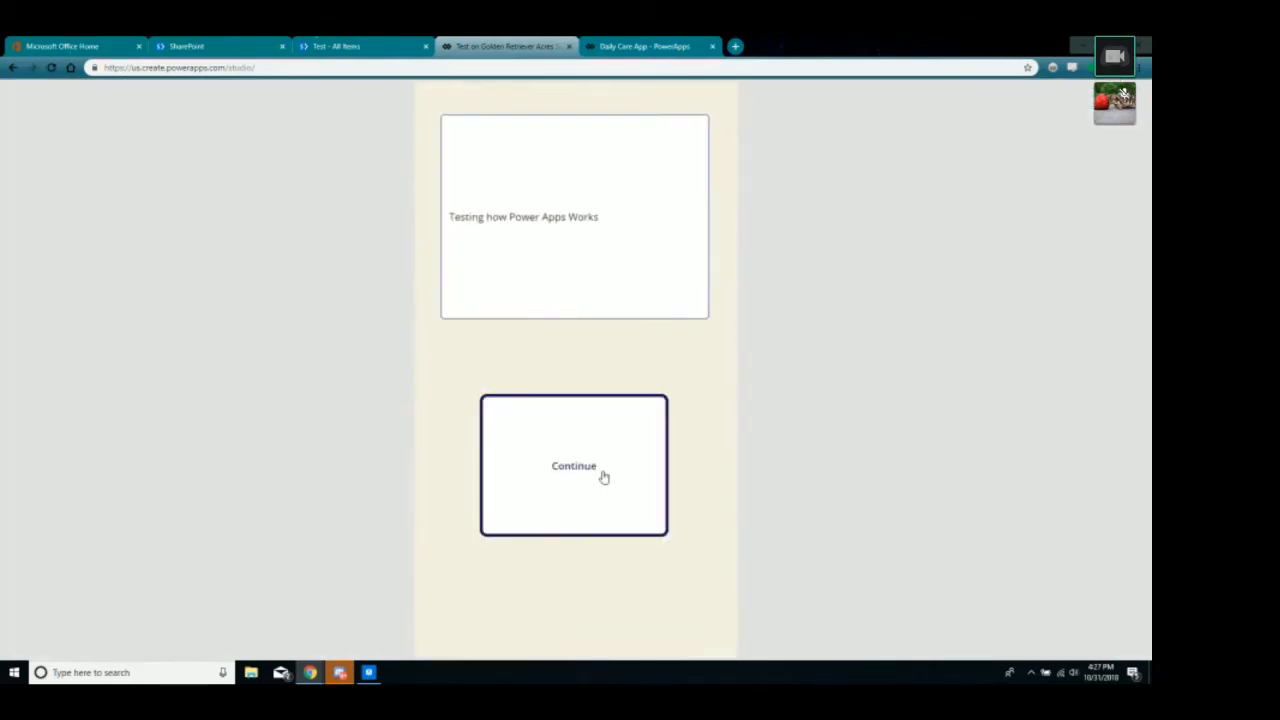
pyautogui.click(1068, 130)
pyautogui.press('Return')
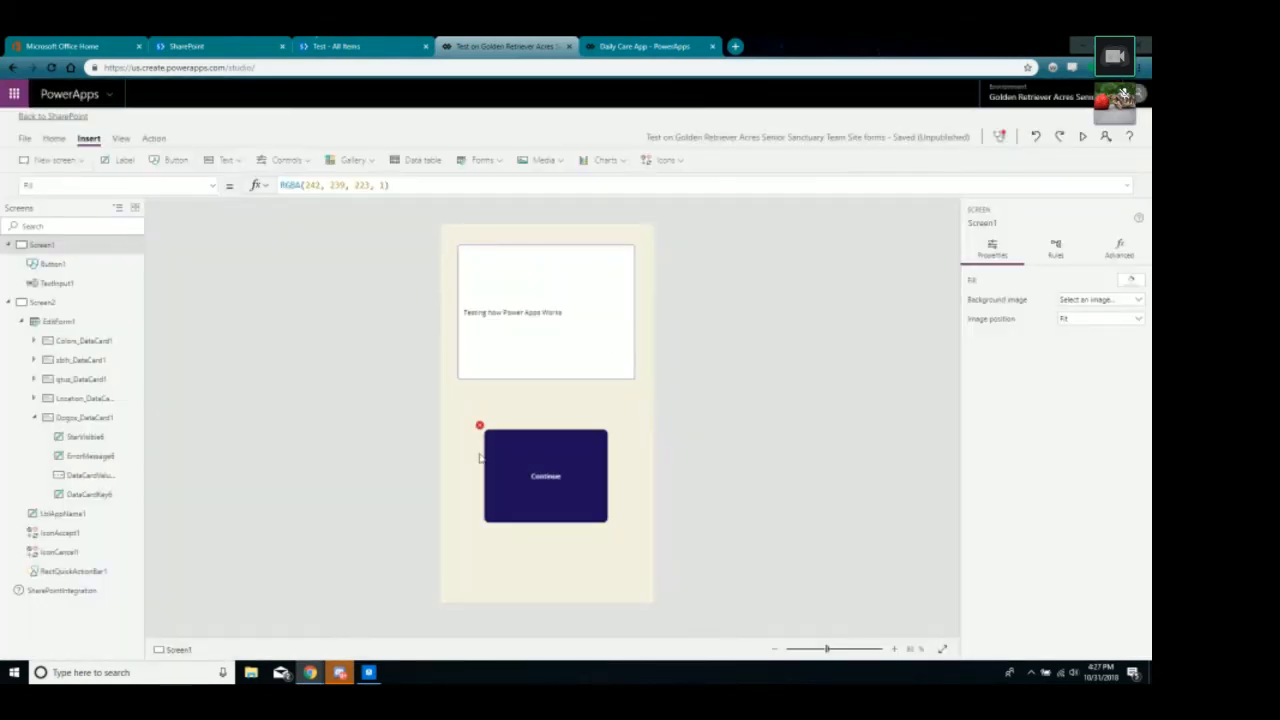
# Reselect the Continue button and open its Navigate formula, comparing with the Daily Care App.
pyautogui.click(503, 455)
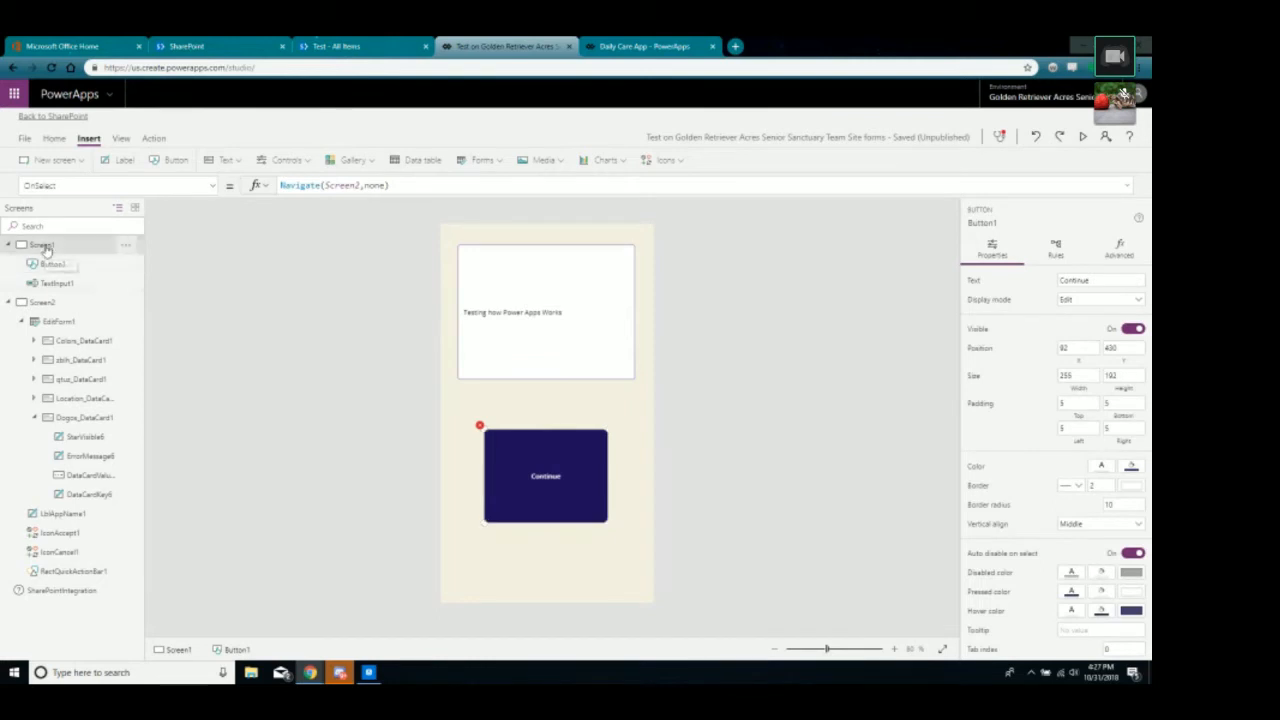
pyautogui.click(45, 247)
pyautogui.click(551, 451)
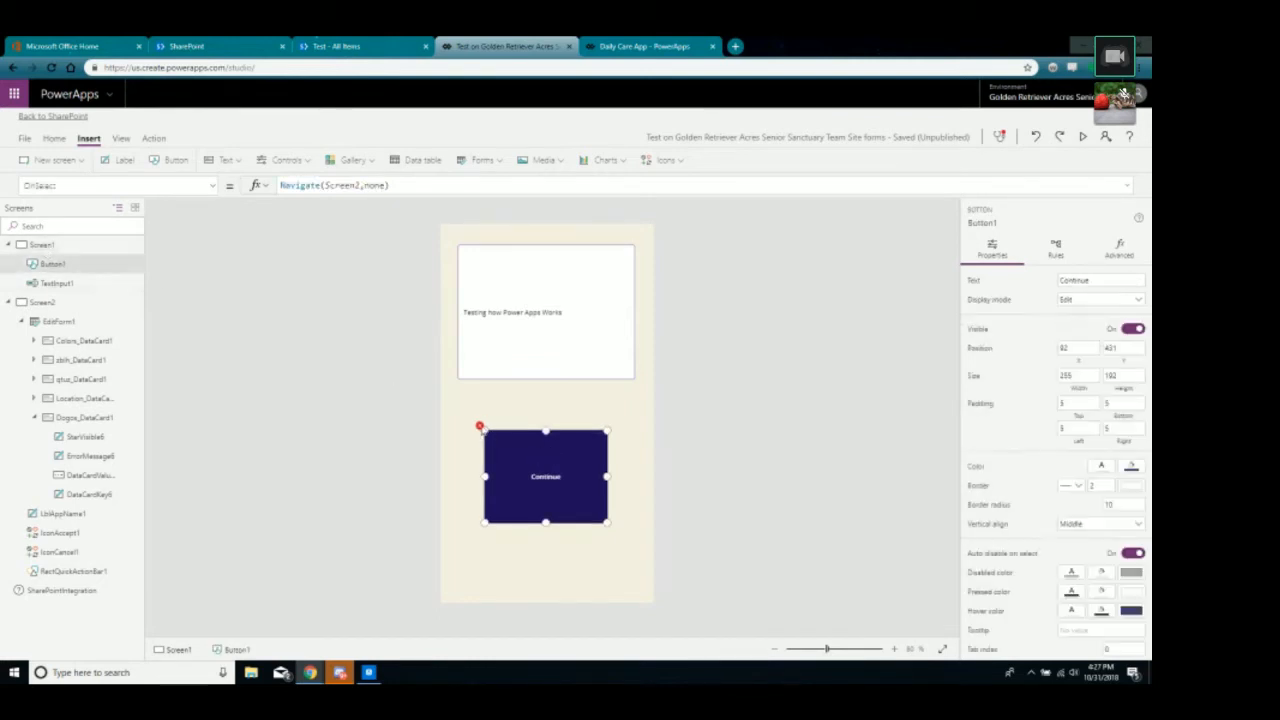
pyautogui.click(340, 187)
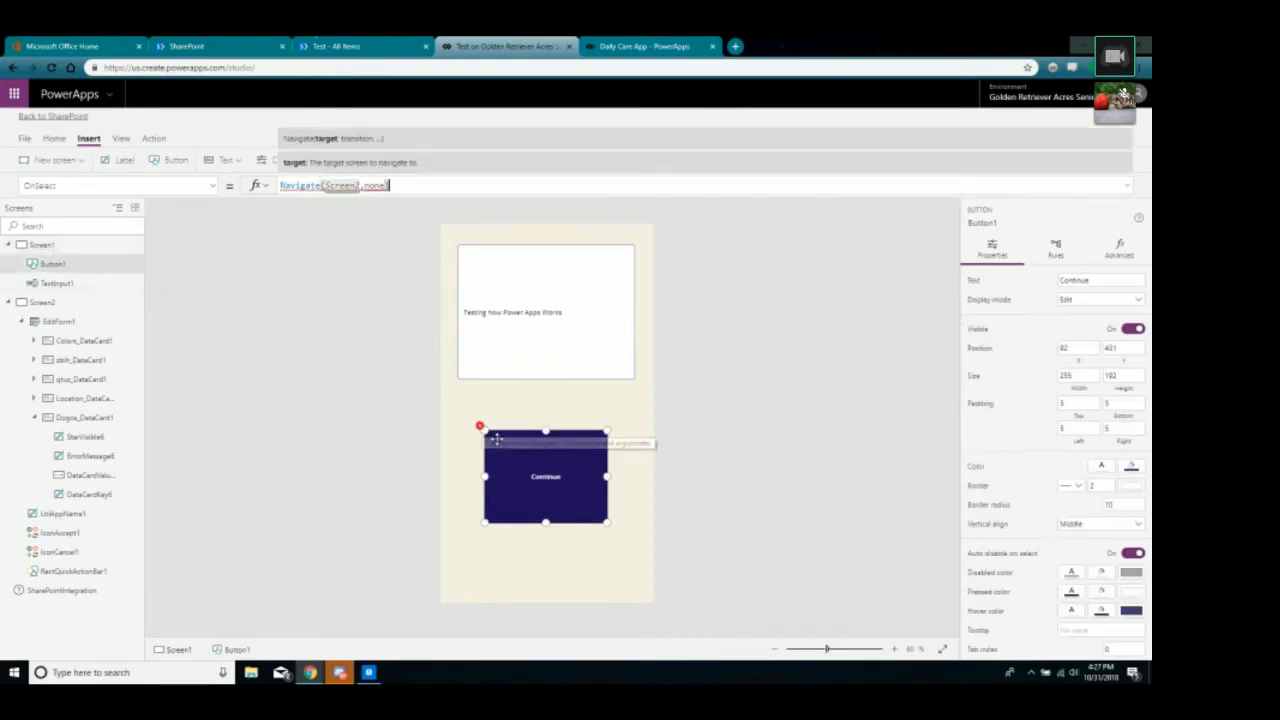
pyautogui.click(330, 145)
pyautogui.click(357, 185)
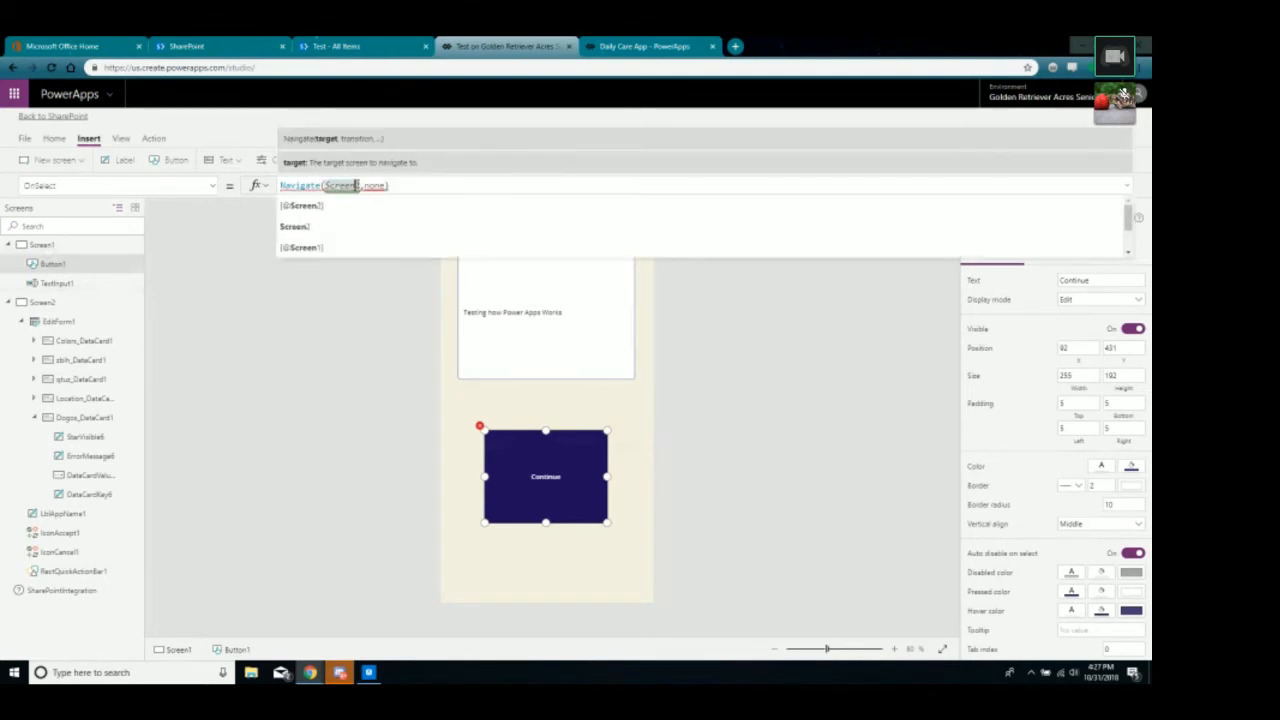
pyautogui.click(412, 190)
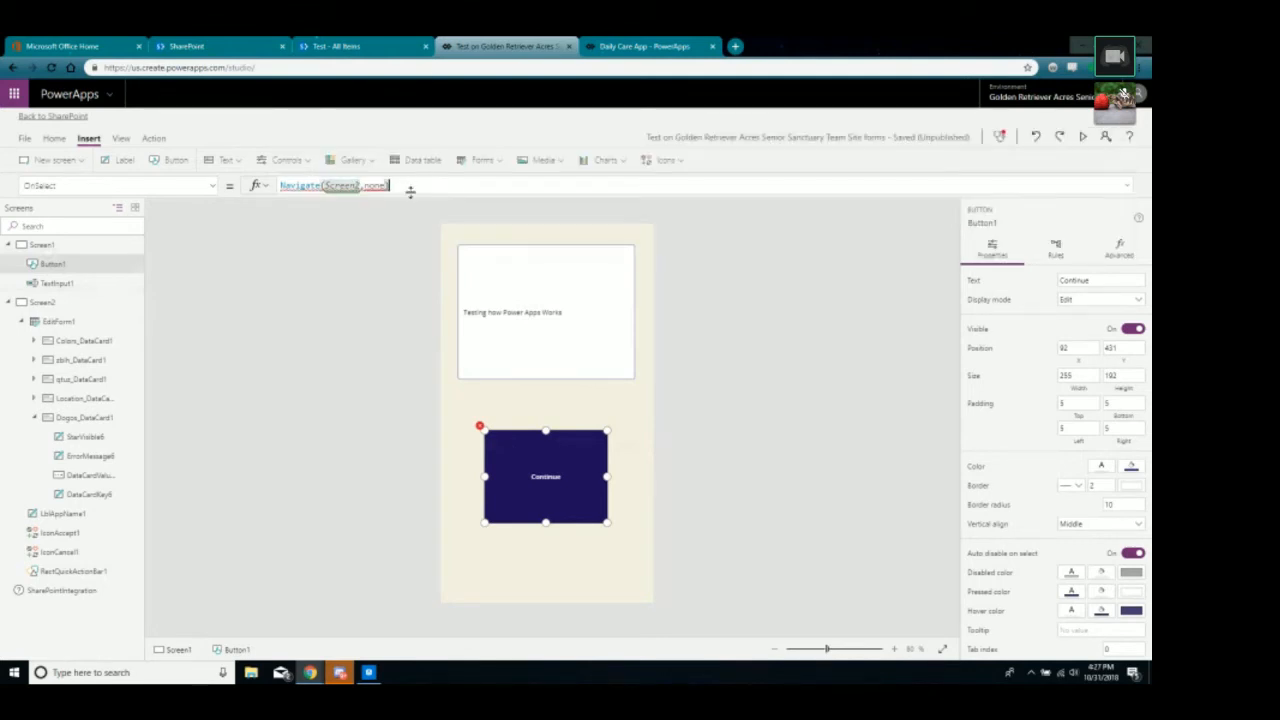
pyautogui.click(645, 46)
pyautogui.click(549, 46)
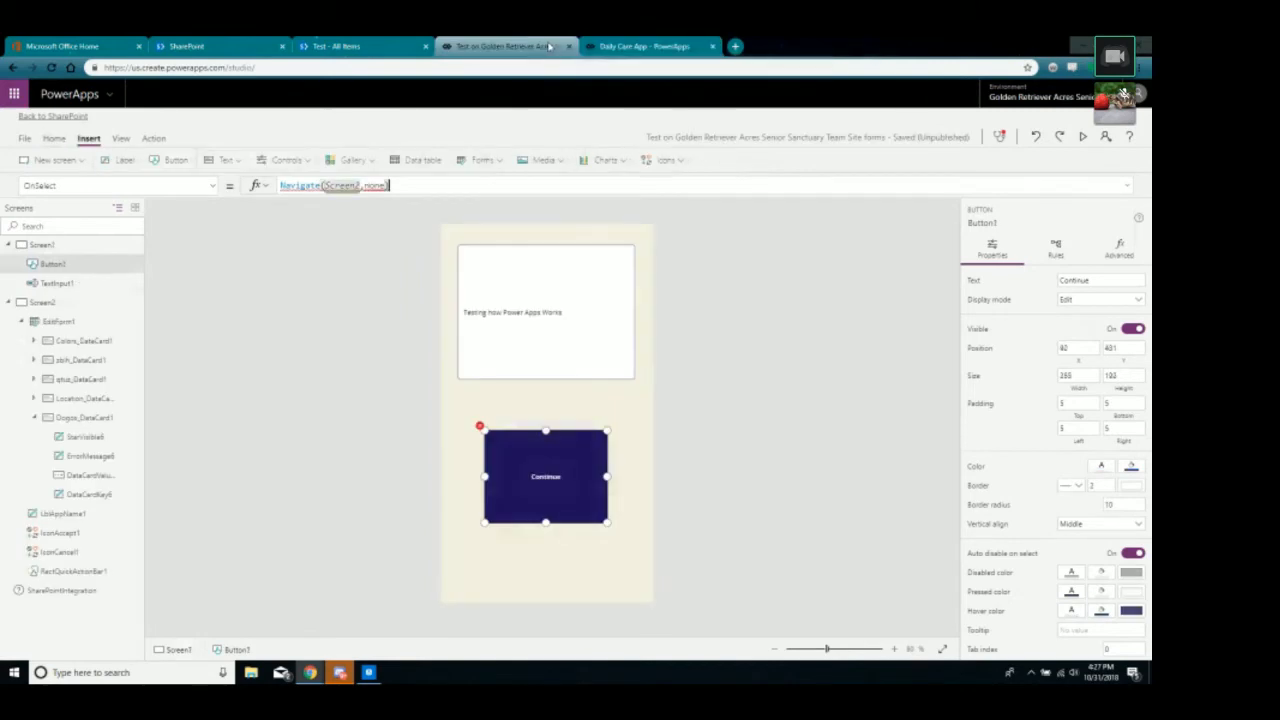
# Erase the Screen2 target inside Navigate, leaving Navigate(Sc,none).
pyautogui.moveTo(361, 185); pyautogui.dragTo(390, 185)
pyautogui.click(361, 186)
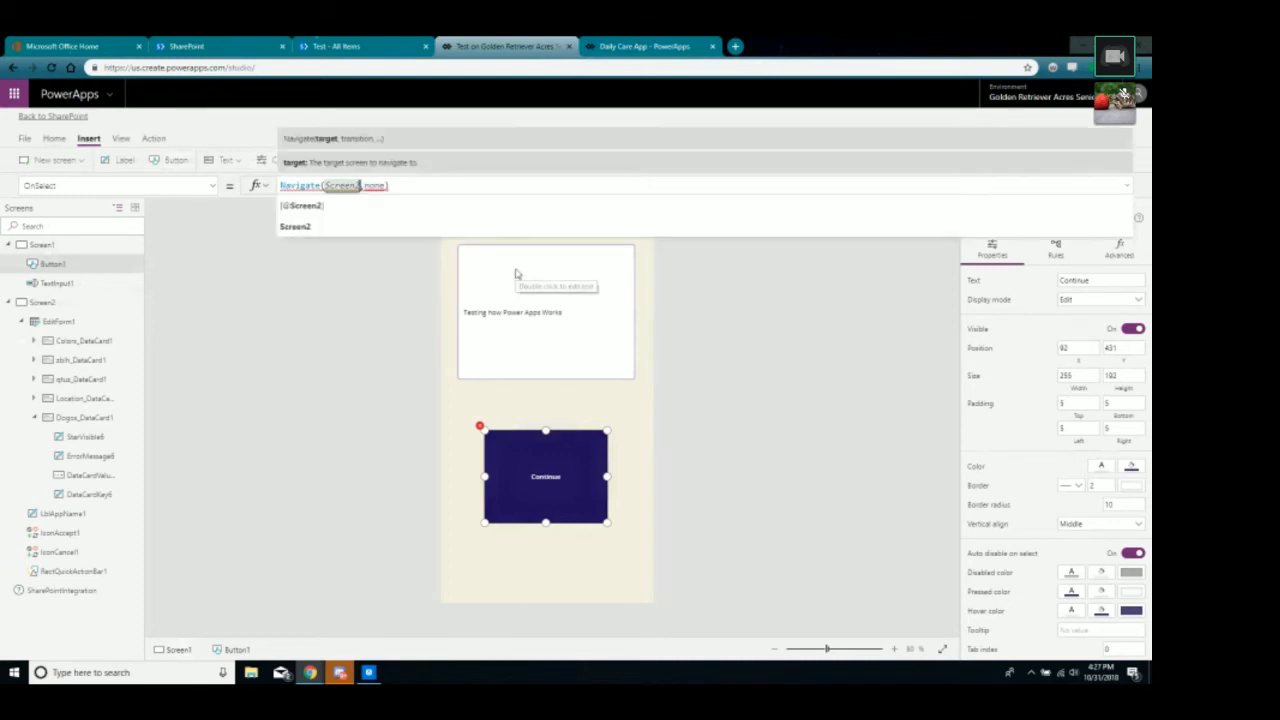
pyautogui.press('BackSpace')
pyautogui.press('BackSpace')
pyautogui.press('BackSpace')
pyautogui.press('BackSpace')
pyautogui.press('BackSpace')
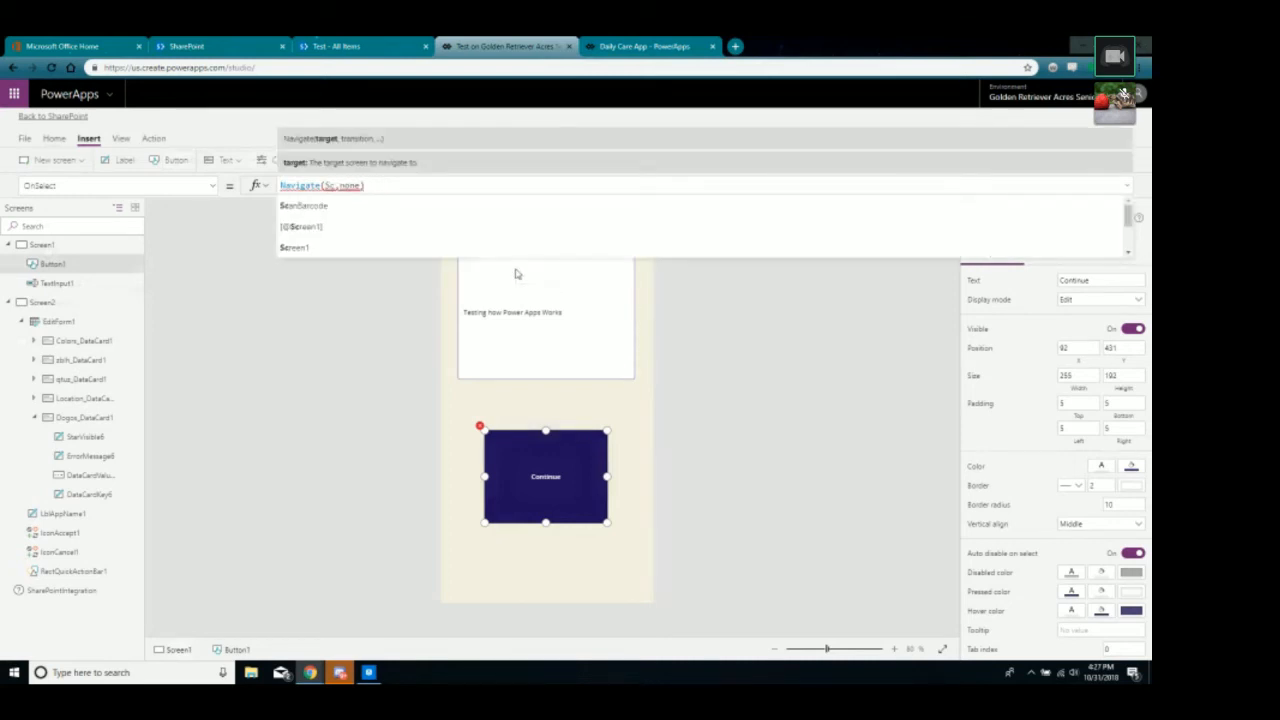
pyautogui.press('BackSpace')
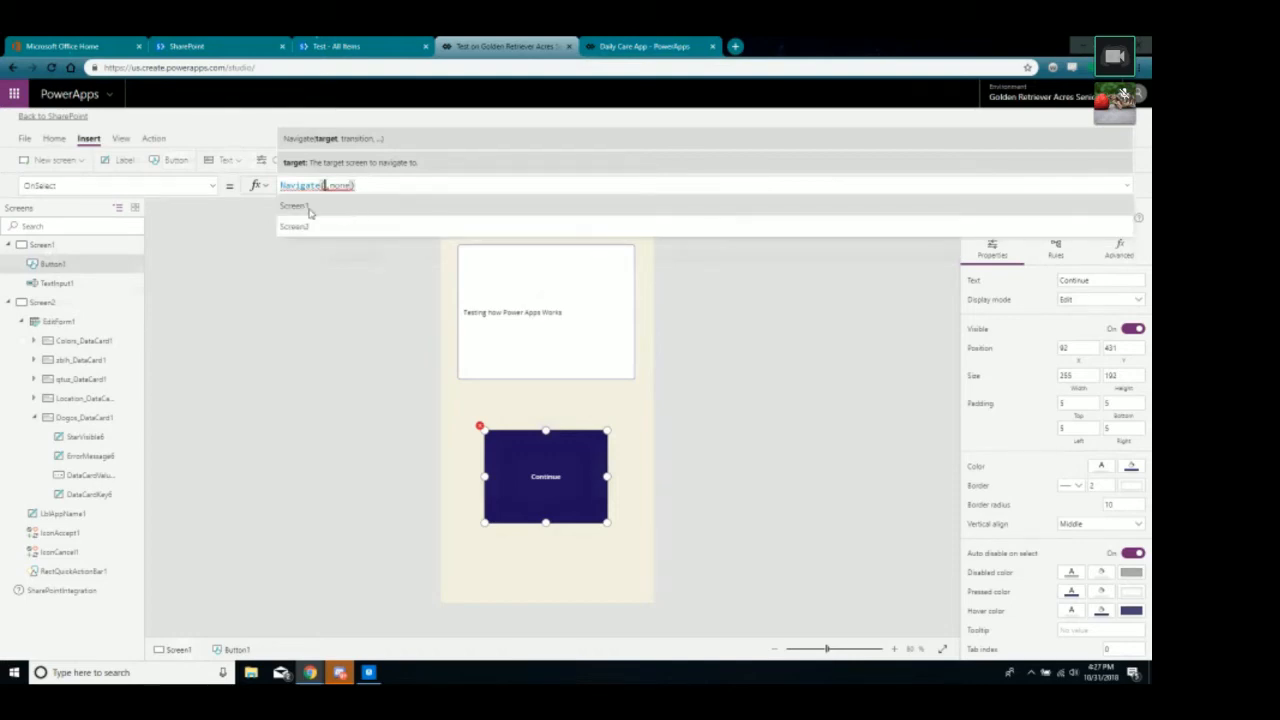
# Insert a bracketed Screen1 reference as the Navigate target and reopen the Continue formula.
pyautogui.click(310, 208)
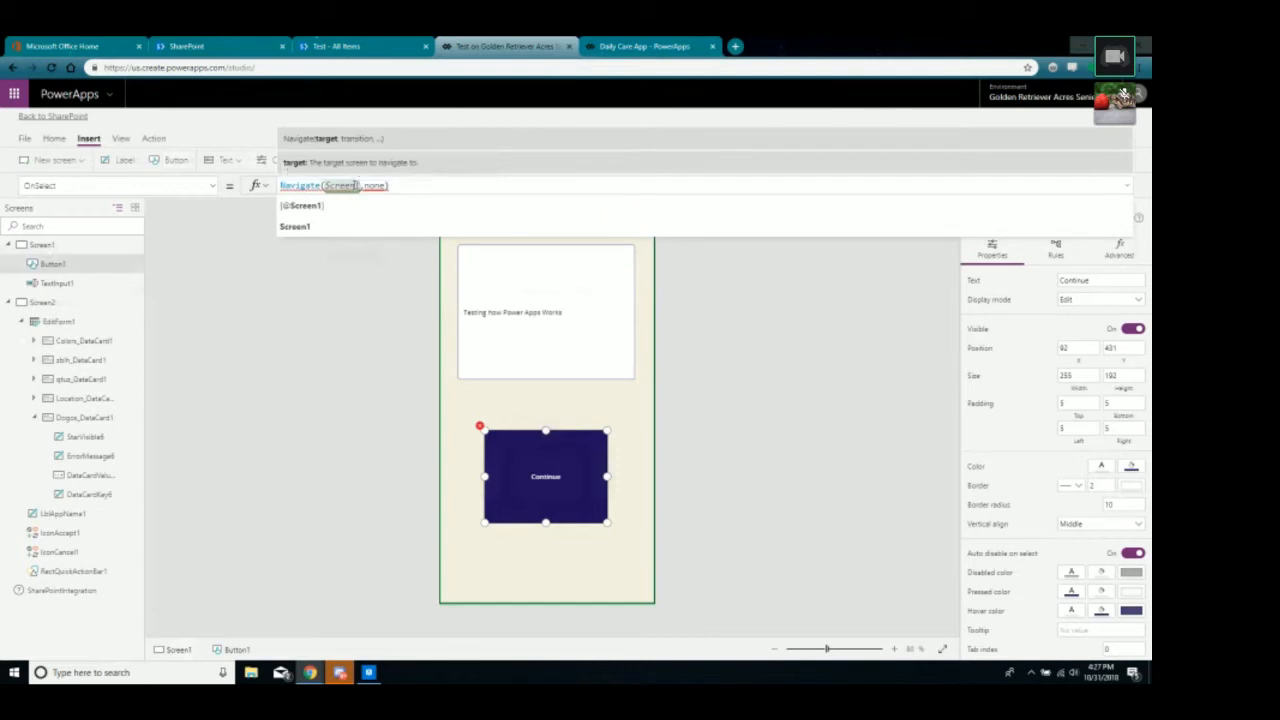
pyautogui.click(319, 207)
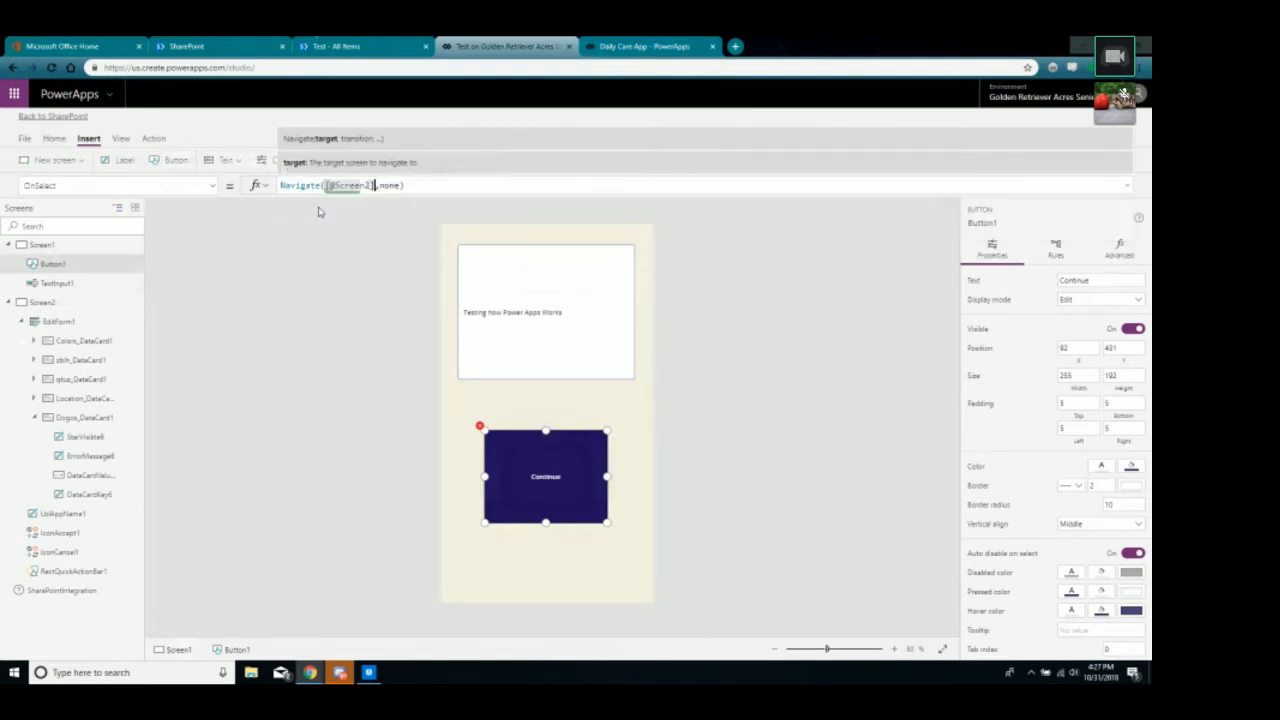
pyautogui.click(315, 355)
pyautogui.click(514, 447)
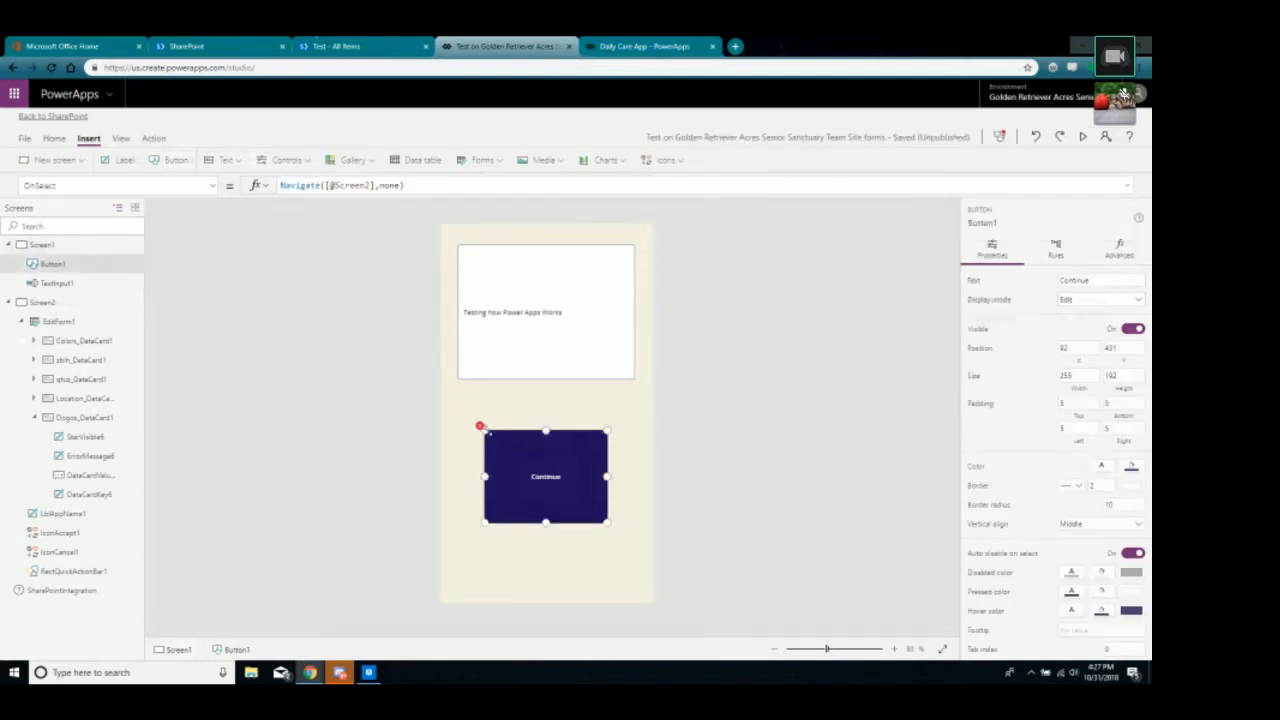
pyautogui.click(397, 185)
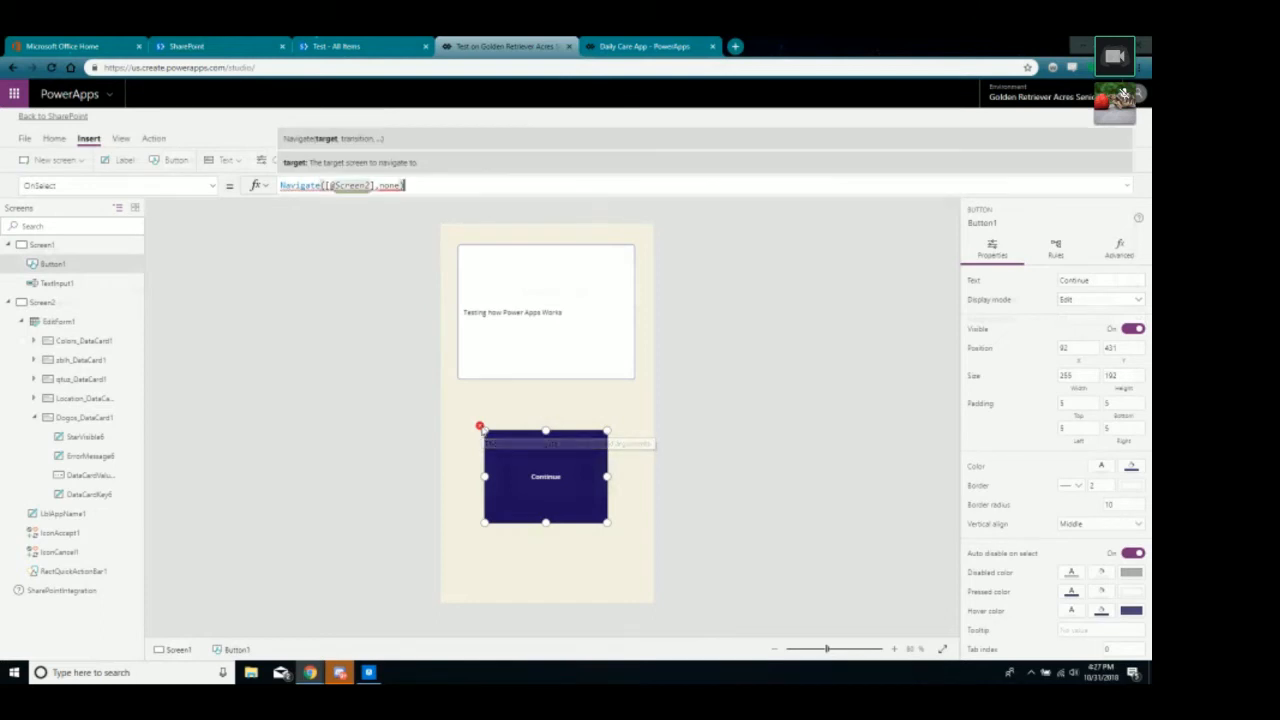
pyautogui.click(367, 186)
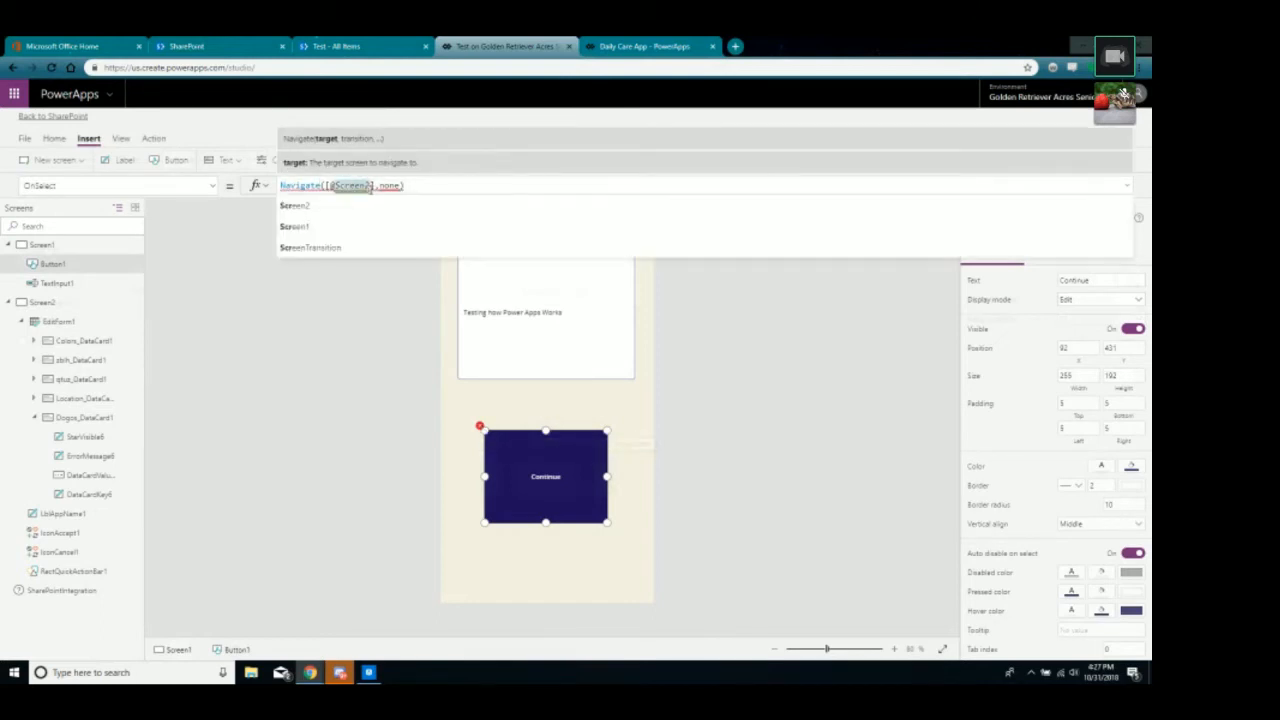
pyautogui.click(375, 186)
# Replace the none transition argument with ScreenTransition.None.
pyautogui.click(380, 187)
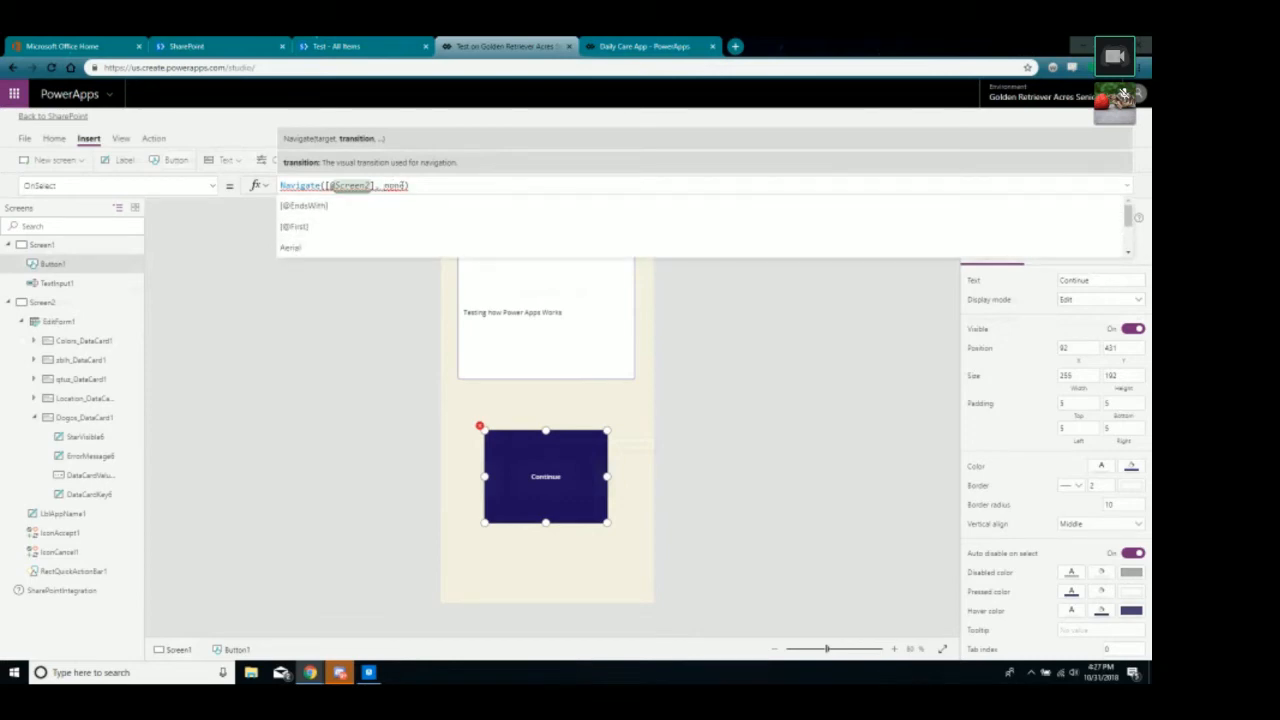
pyautogui.click(400, 186)
pyautogui.press('BackSpace')
pyautogui.press('BackSpace')
pyautogui.press('BackSpace')
pyautogui.press('BackSpace')
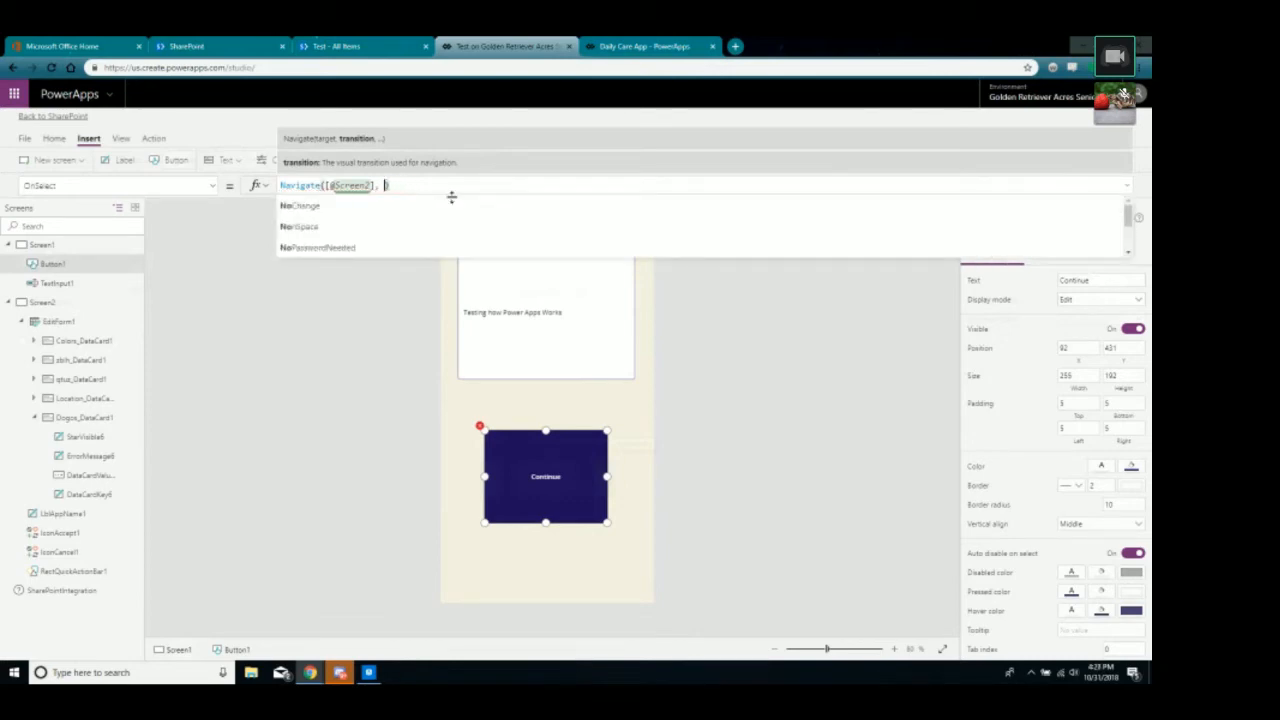
pyautogui.click(380, 248)
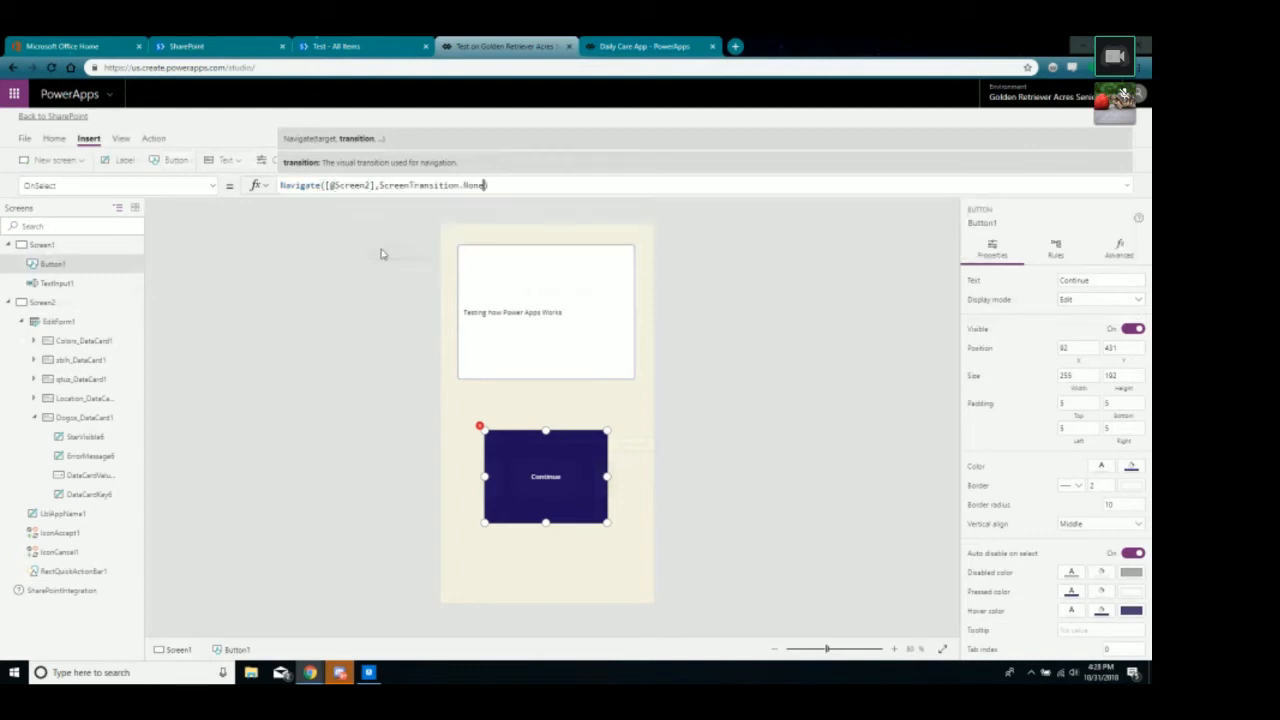
# Change the target to plain Screen2, giving Navigate(Screen2,ScreenTransition.None).
pyautogui.click(375, 186)
pyautogui.press('BackSpace')
pyautogui.press('BackSpace')
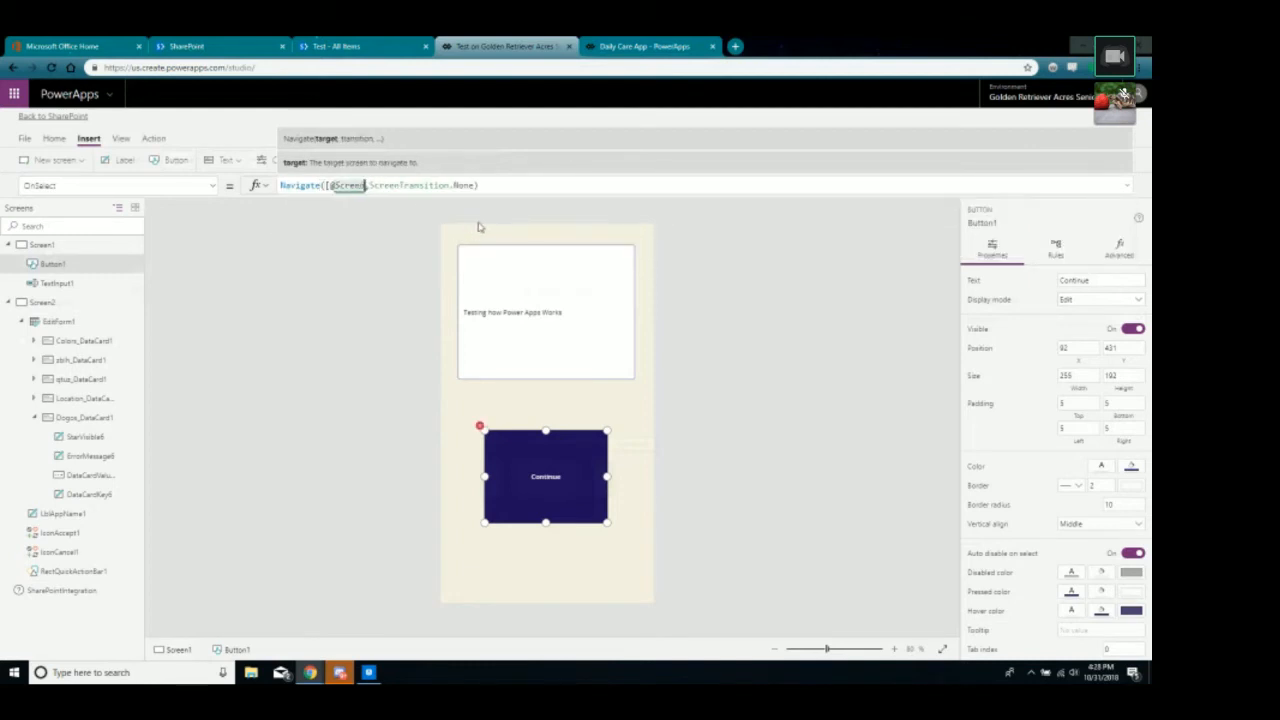
pyautogui.write('2')
pyautogui.click(478, 227)
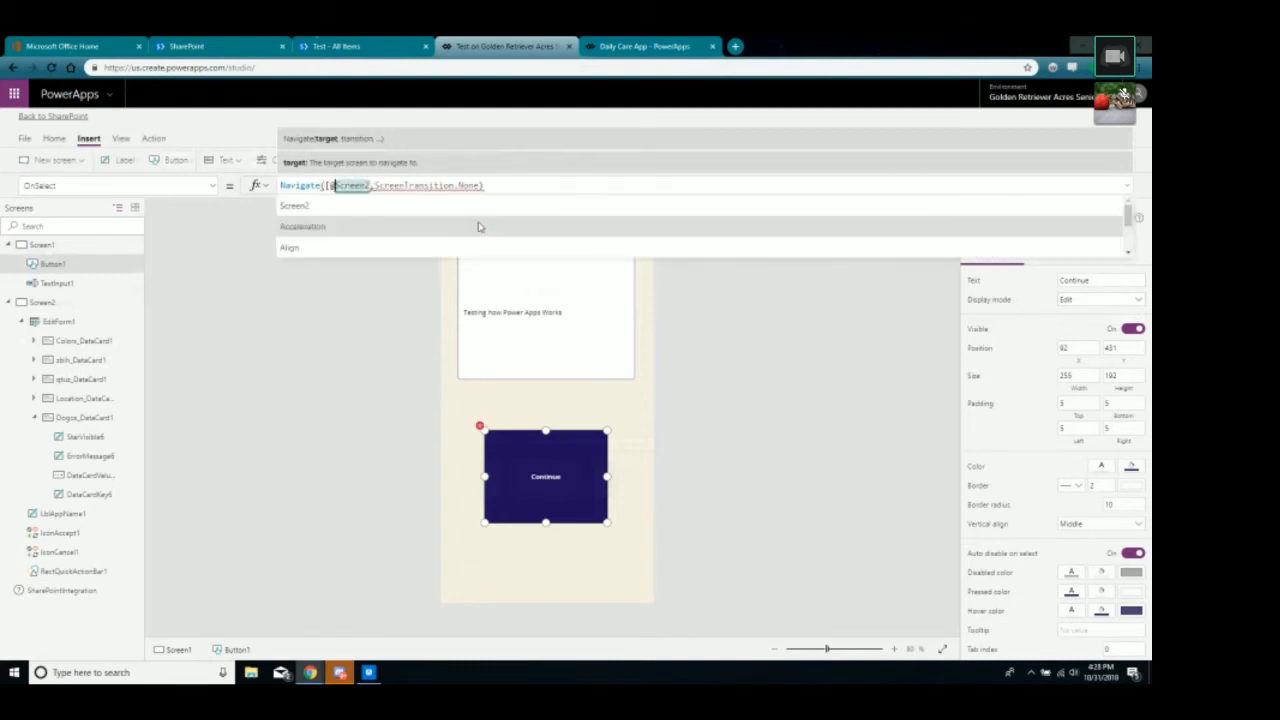
pyautogui.click(292, 376)
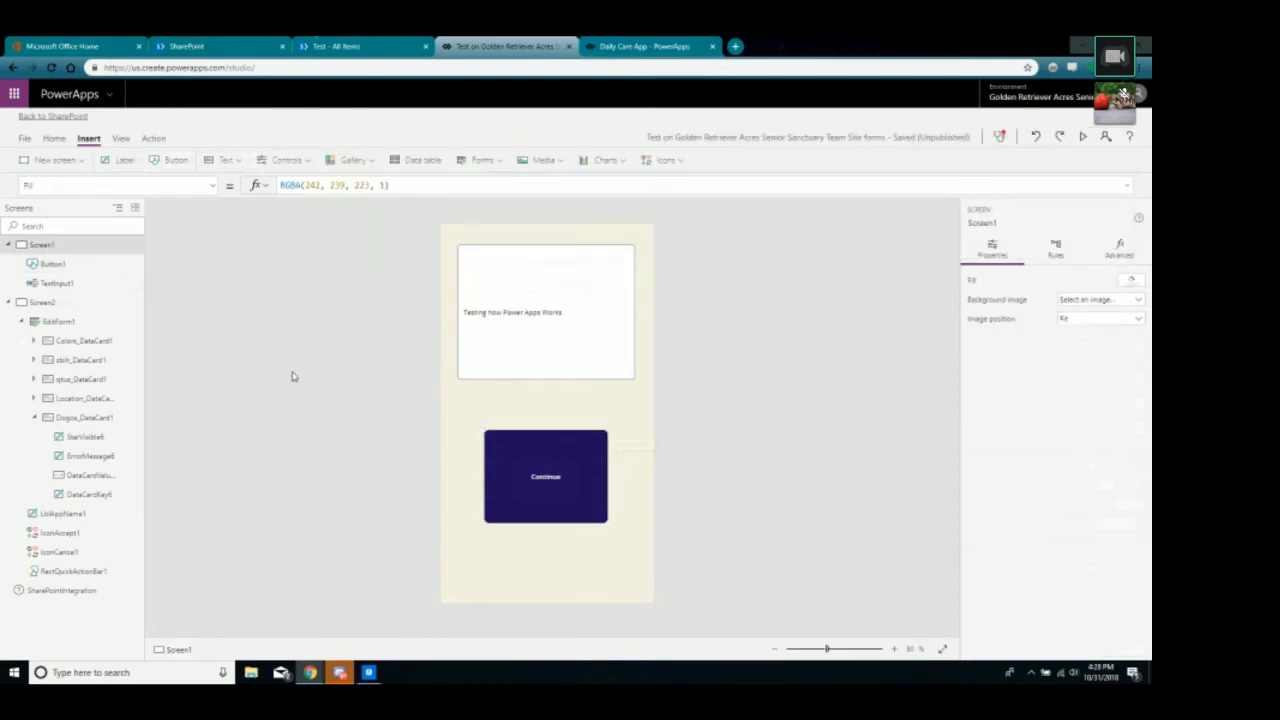
# Review the Continue button's formula against the Daily Care App's version.
pyautogui.click(498, 492)
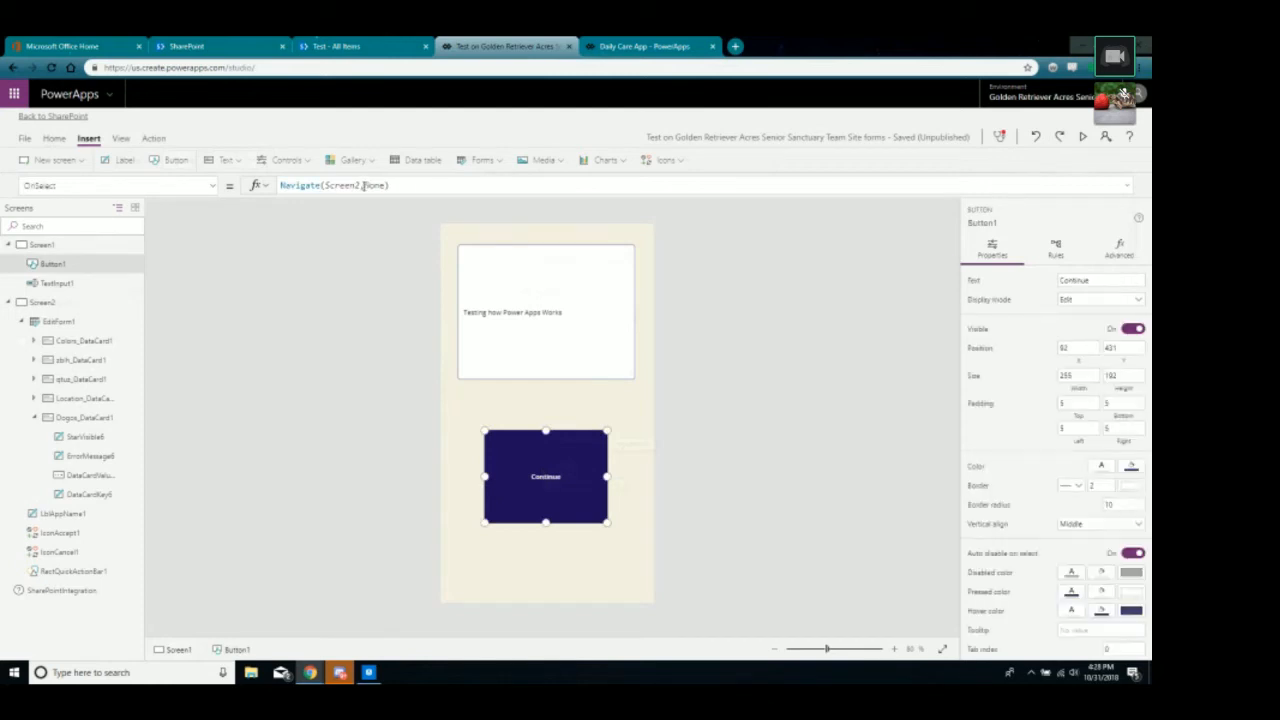
pyautogui.click(645, 46)
pyautogui.click(500, 46)
pyautogui.click(384, 186)
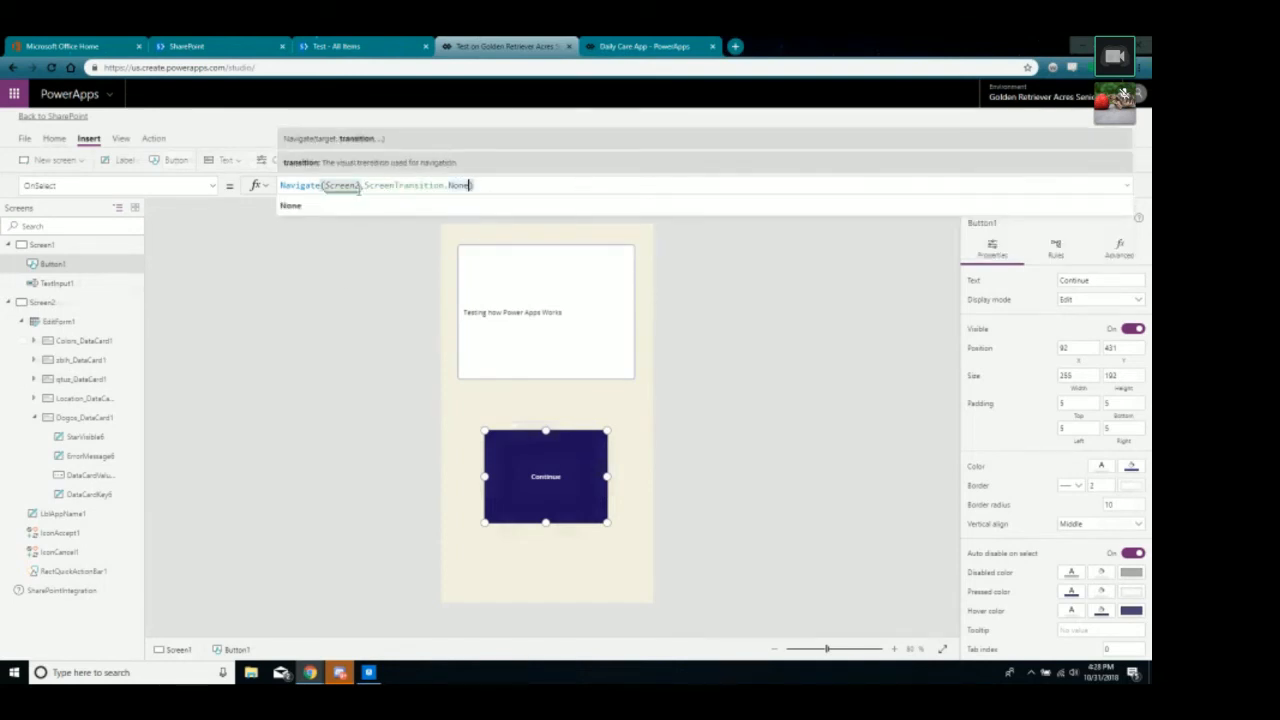
pyautogui.click(389, 370)
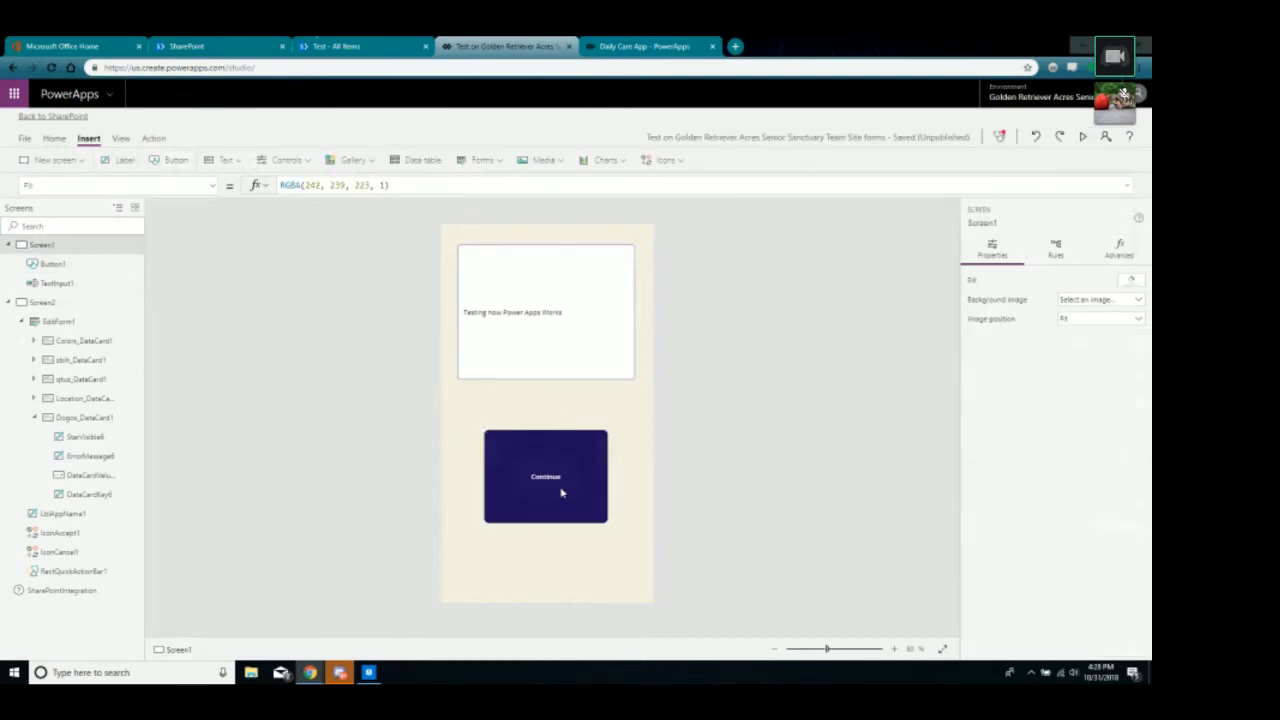
# Preview the app and confirm Continue opens Screen2's form showing 'No item to display'.
pyautogui.click(1082, 136)
pyautogui.click(649, 491)
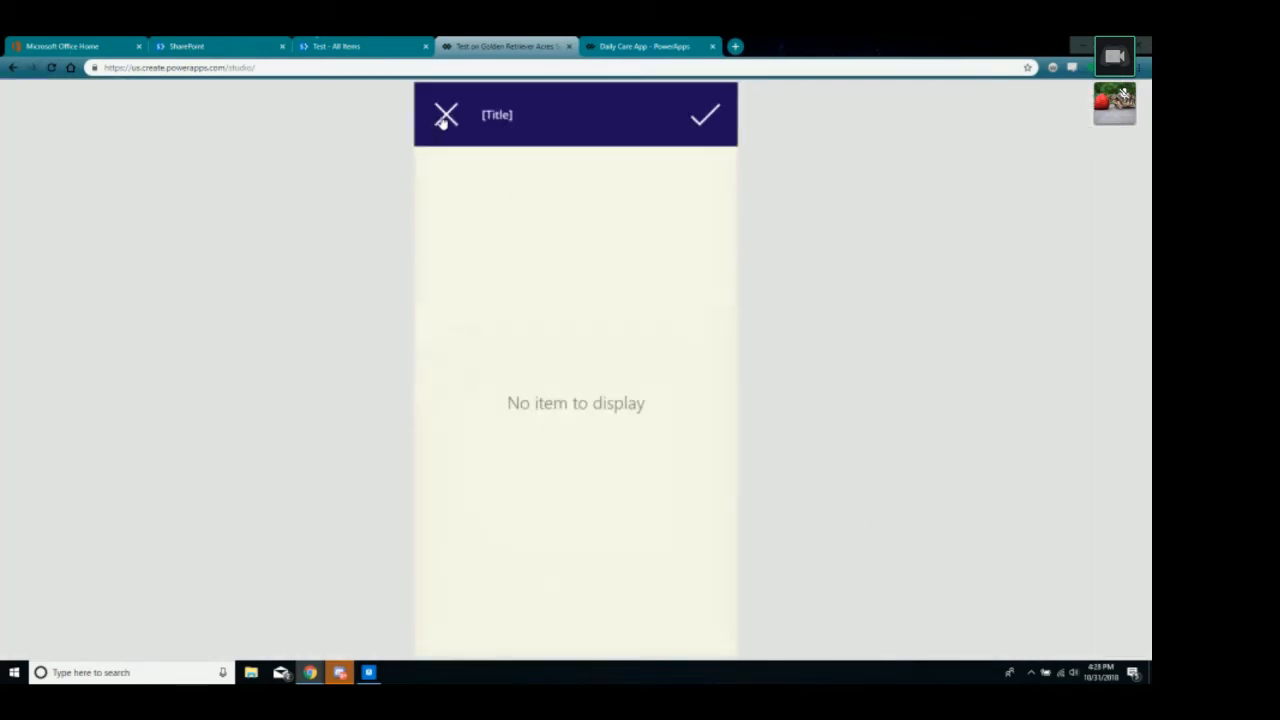
pyautogui.press('Escape')
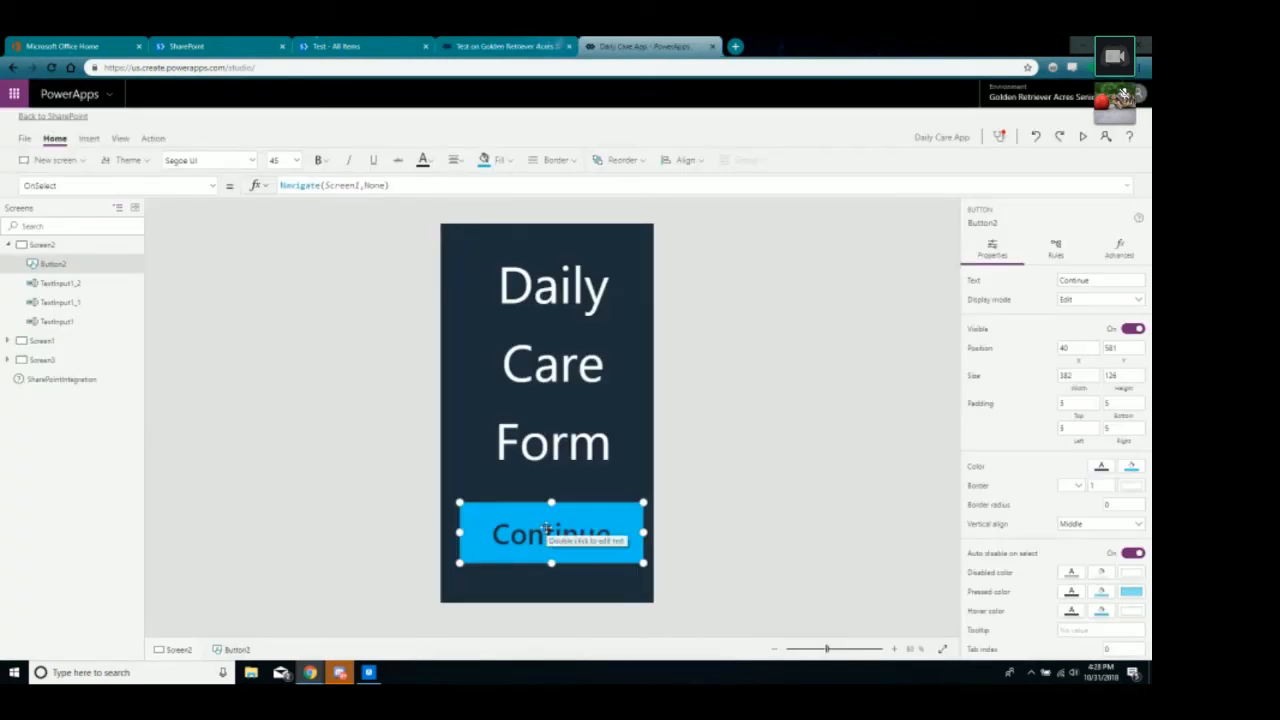
# Preview the Daily Care App to see where Continue leads, then close it.
pyautogui.click(1082, 136)
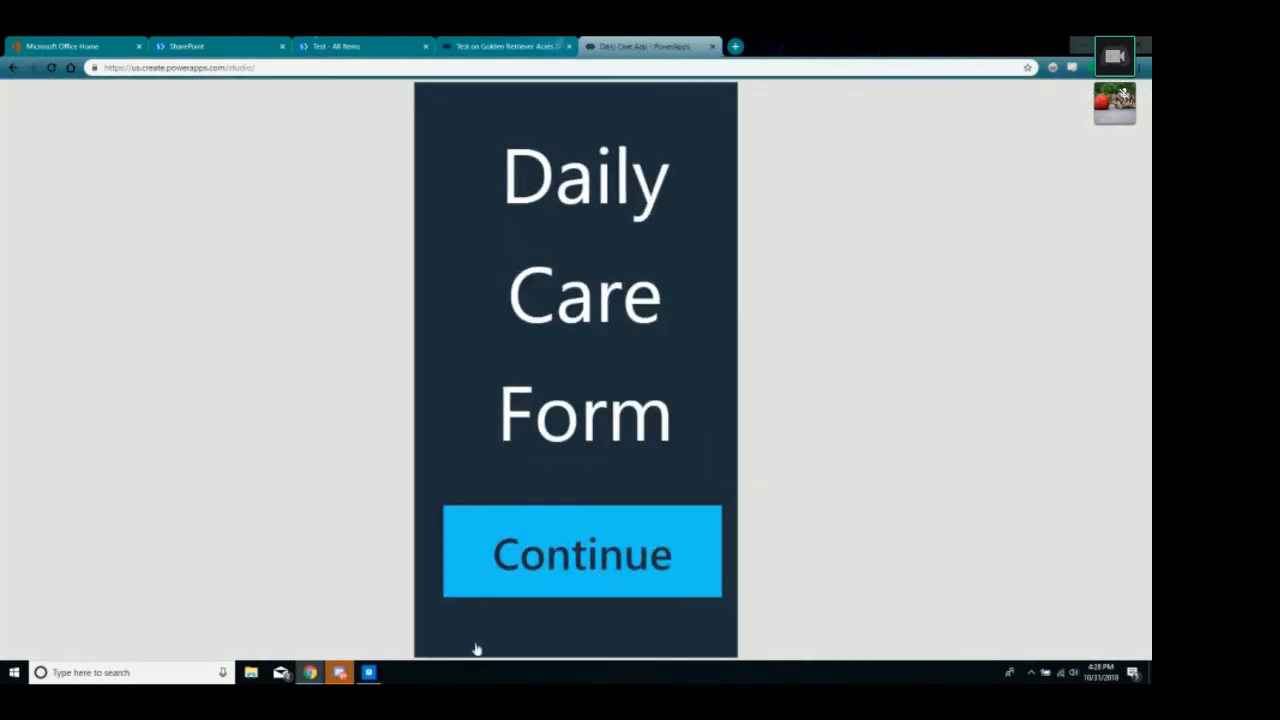
pyautogui.click(496, 586)
pyautogui.press('Escape')
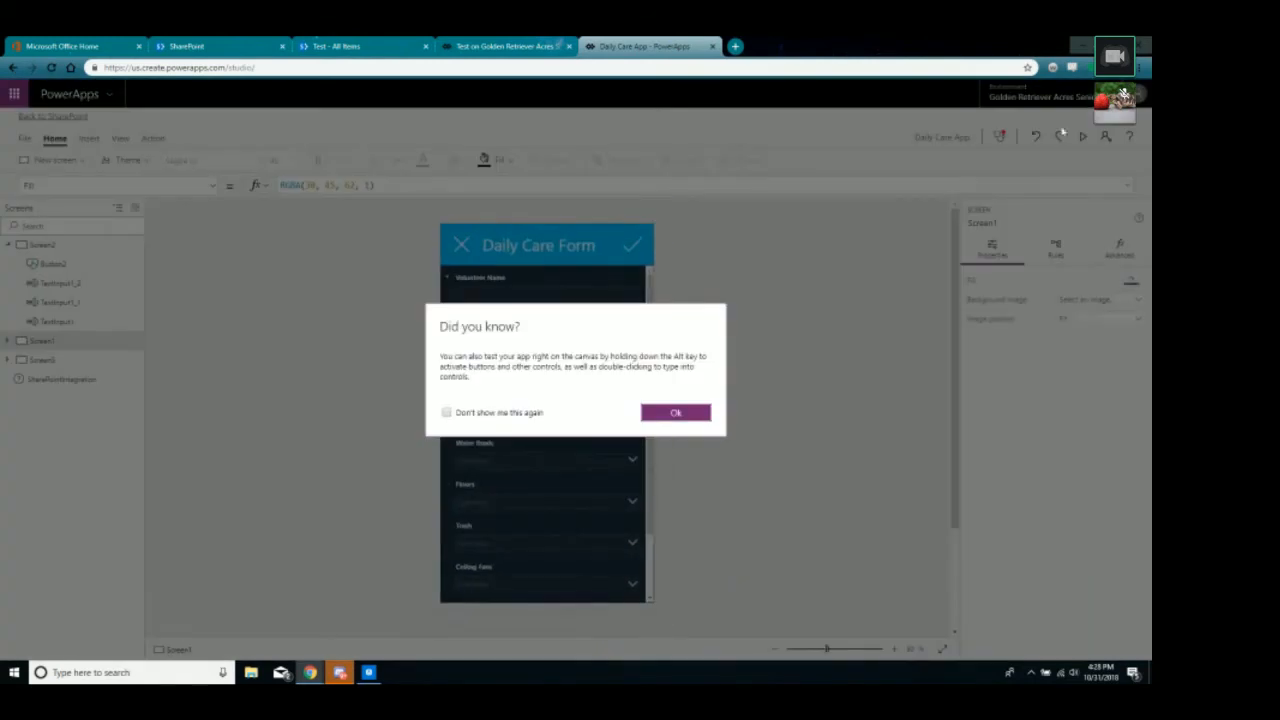
pyautogui.click(674, 411)
# Inspect the Daily Care cancel icon's NewForm formula, then close the Test app's preview.
pyautogui.click(462, 246)
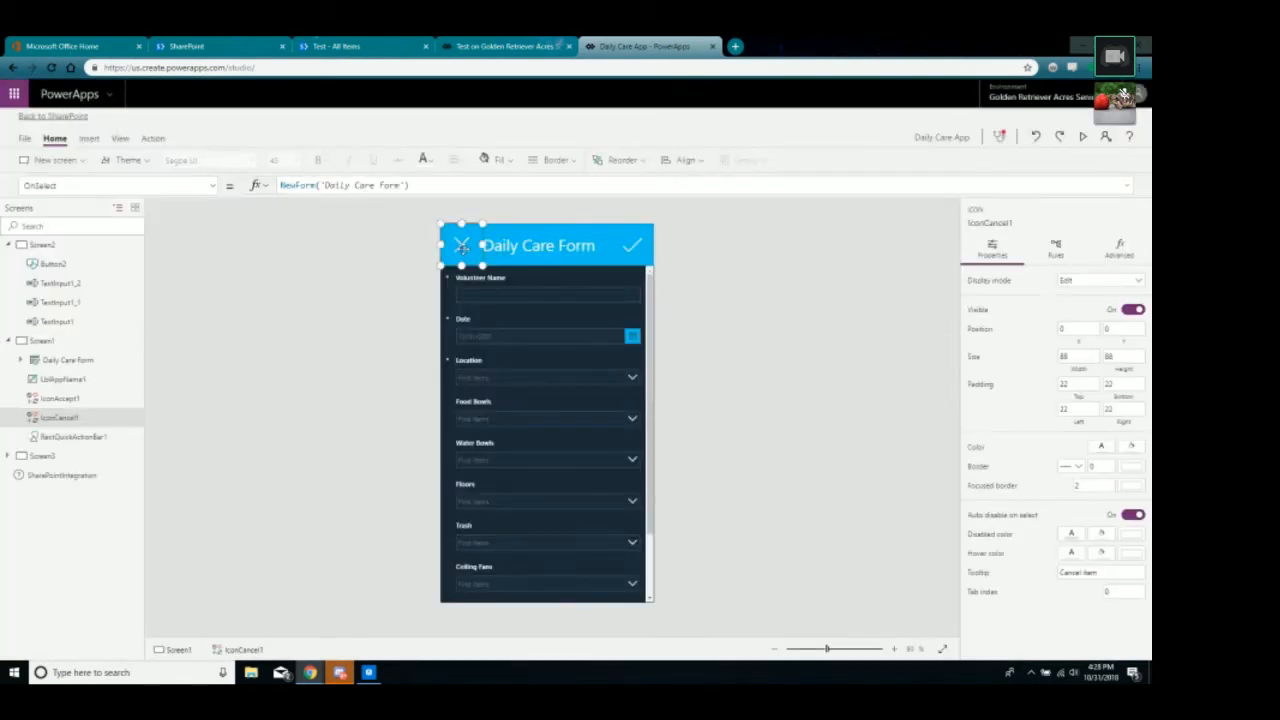
pyautogui.moveTo(418, 184); pyautogui.dragTo(281, 185)
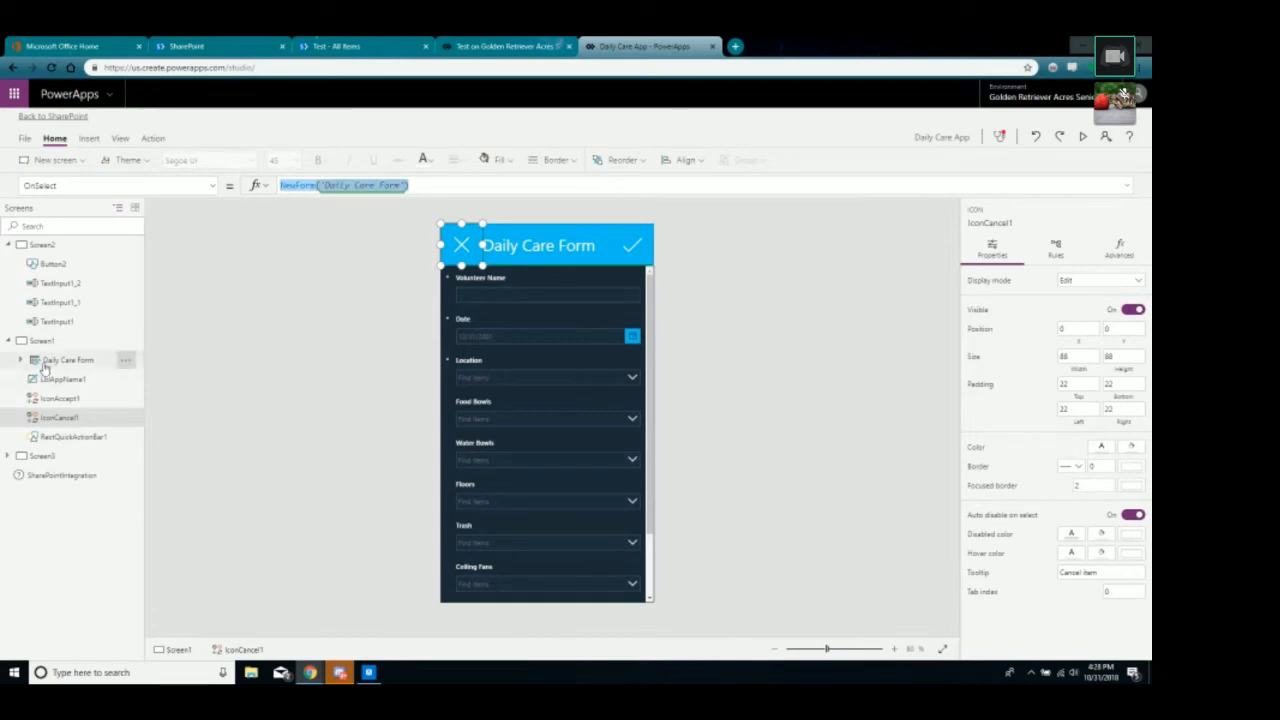
pyautogui.click(505, 46)
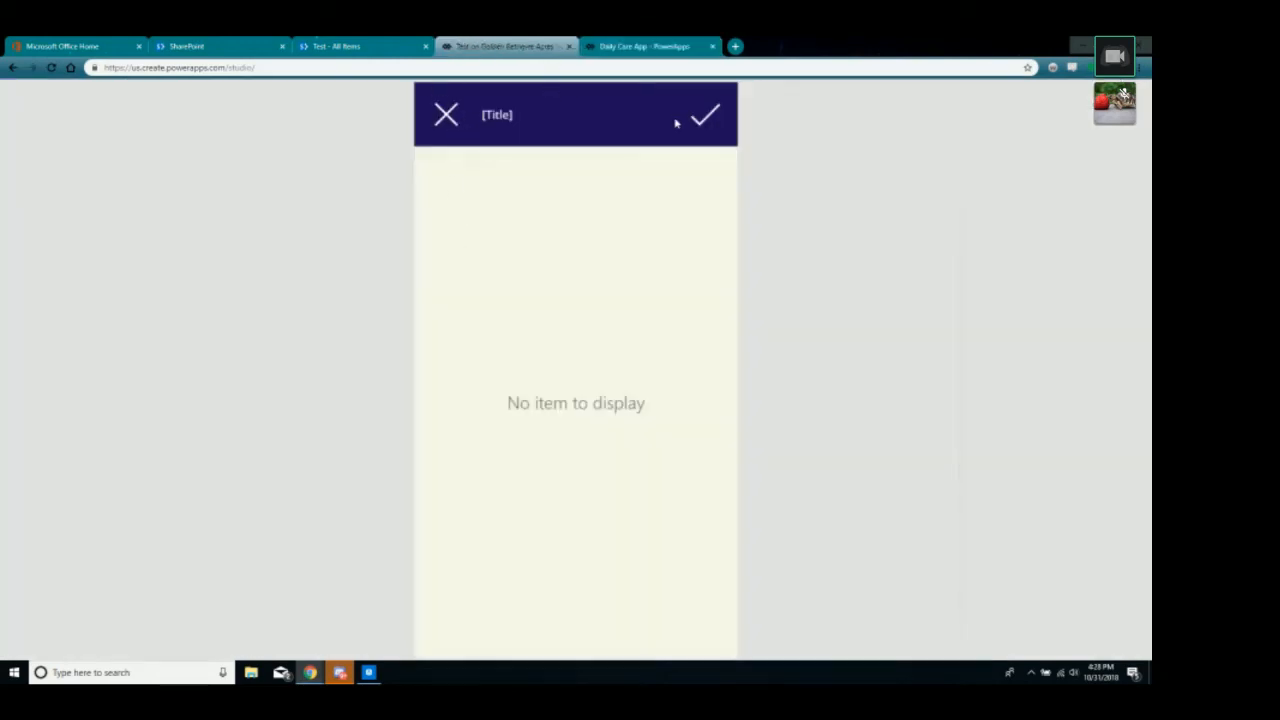
pyautogui.click(1124, 95)
pyautogui.click(679, 414)
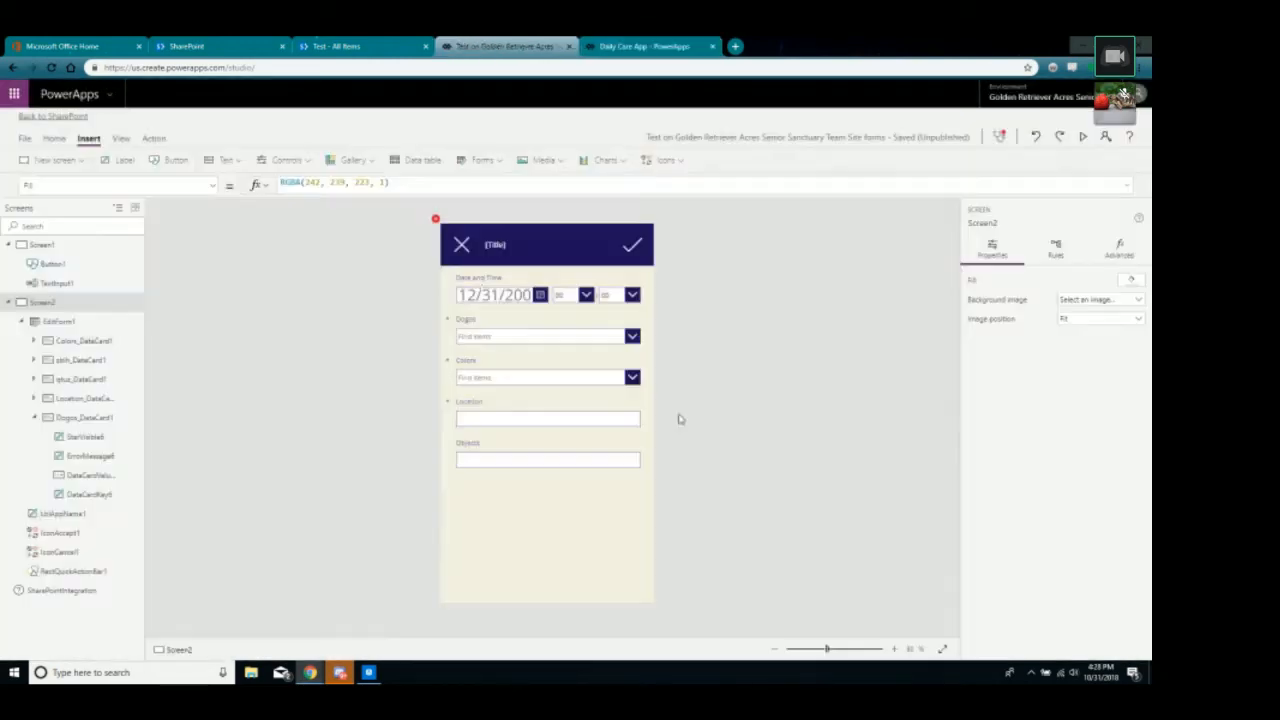
# Replace the cancel icon's Navigate(Screen1) formula with NewForm(EditForm1).
pyautogui.click(465, 247)
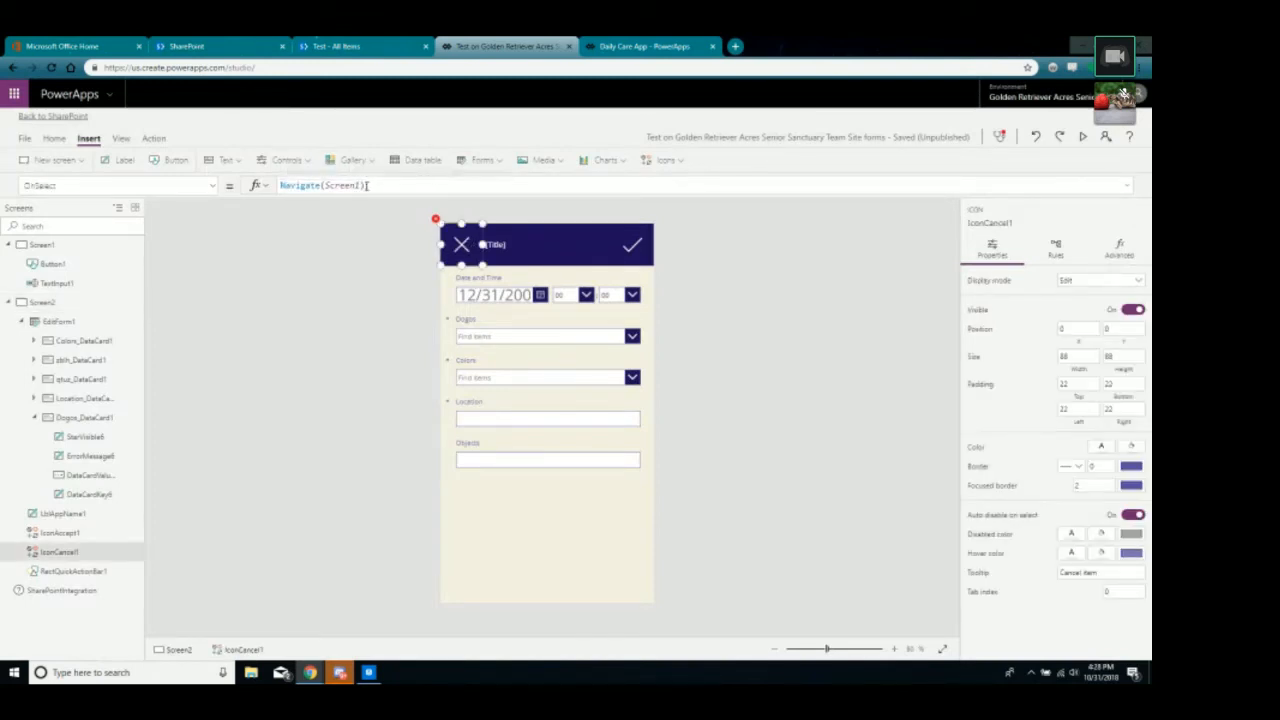
pyautogui.moveTo(366, 186); pyautogui.dragTo(193, 178)
pyautogui.press('BackSpace')
pyautogui.write('NewForm(')
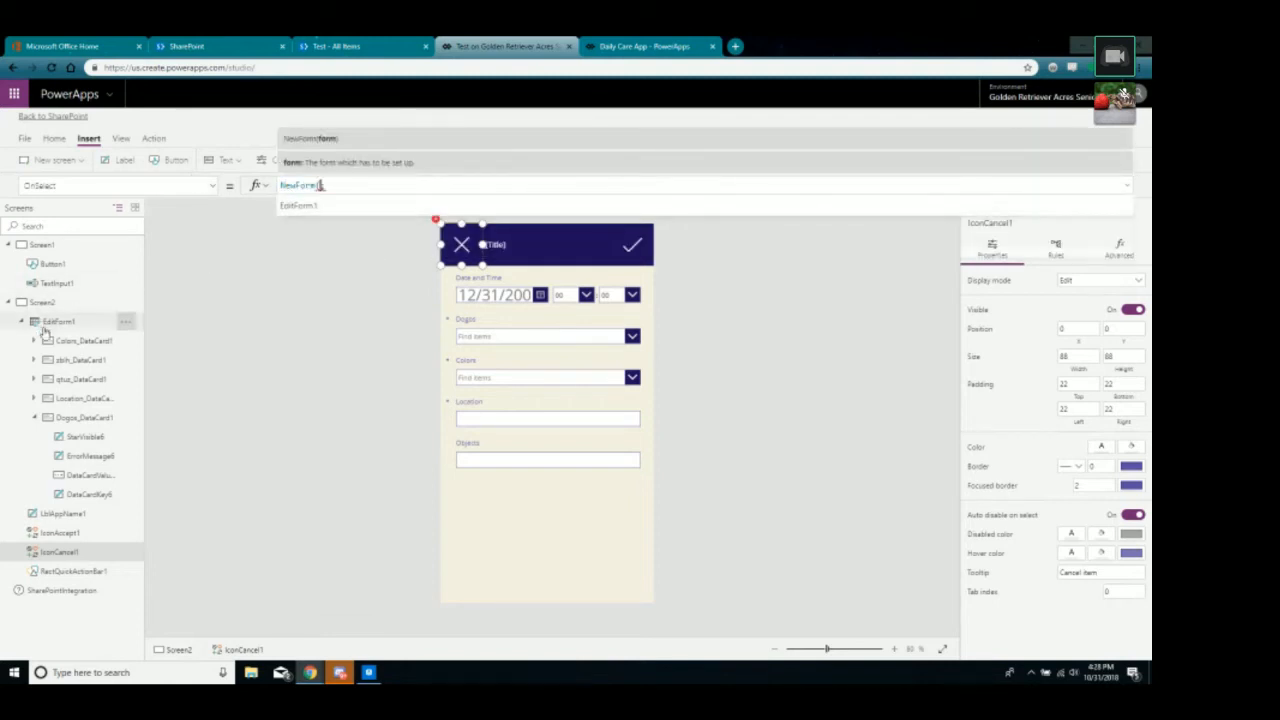
pyautogui.click(290, 205)
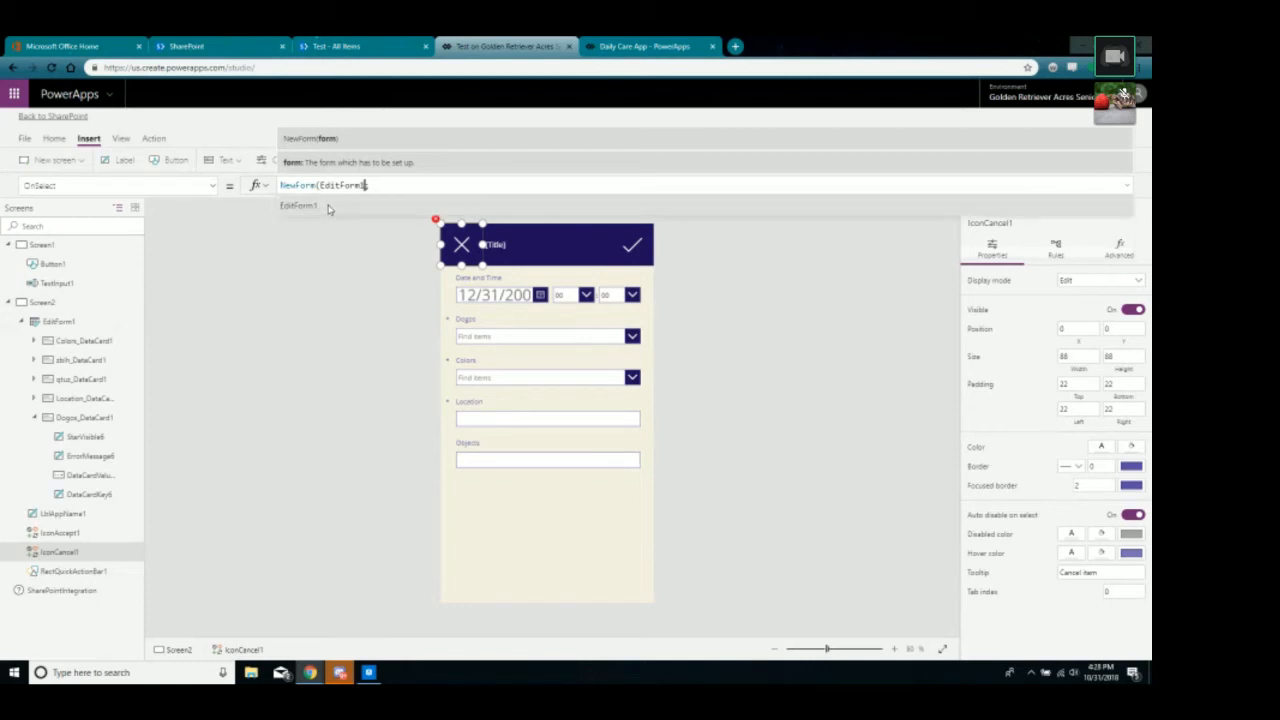
pyautogui.write(')')
# Verify the cancel icon's EditForm1 reference, then select the checkmark submit icon.
pyautogui.click(370, 275)
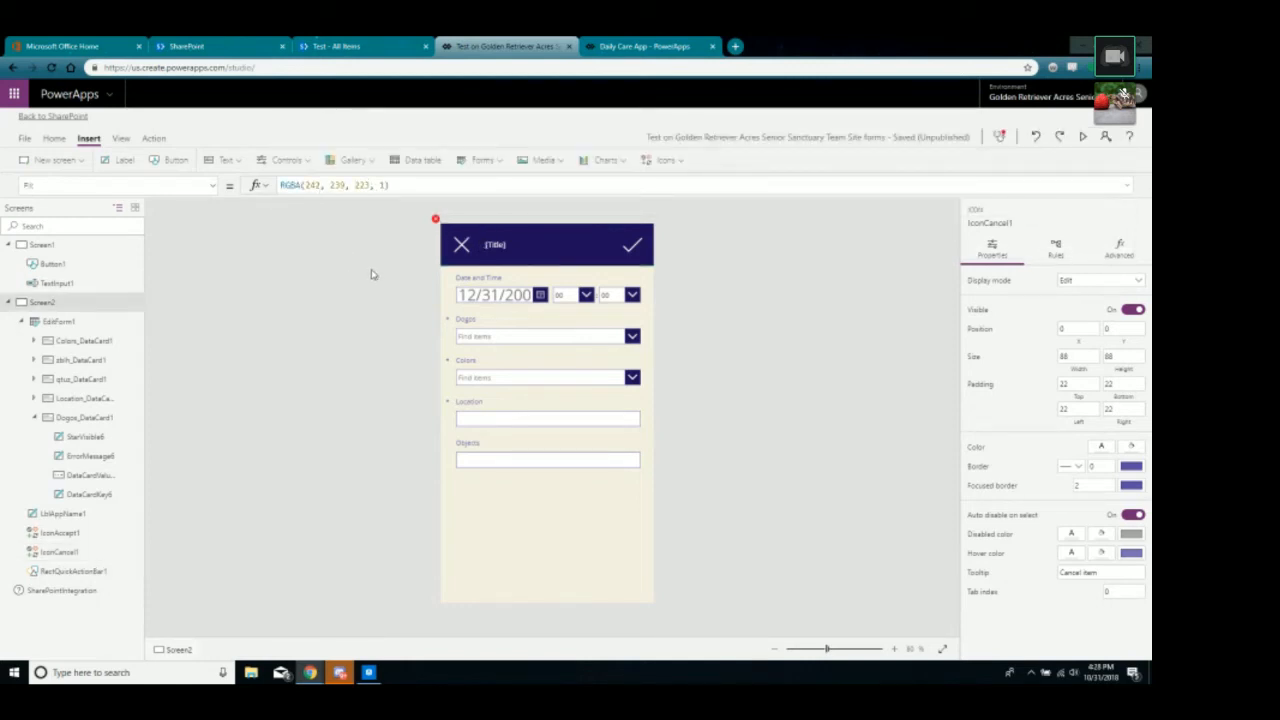
pyautogui.click(466, 249)
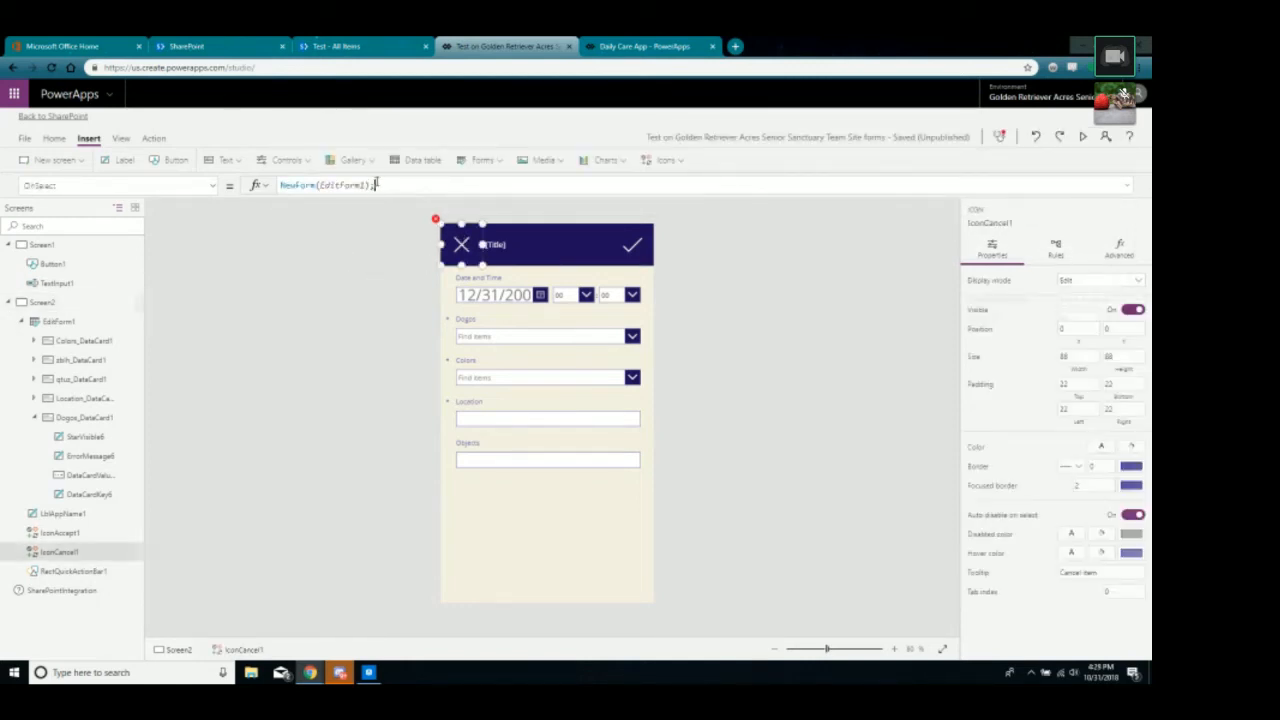
pyautogui.click(375, 185)
pyautogui.click(357, 314)
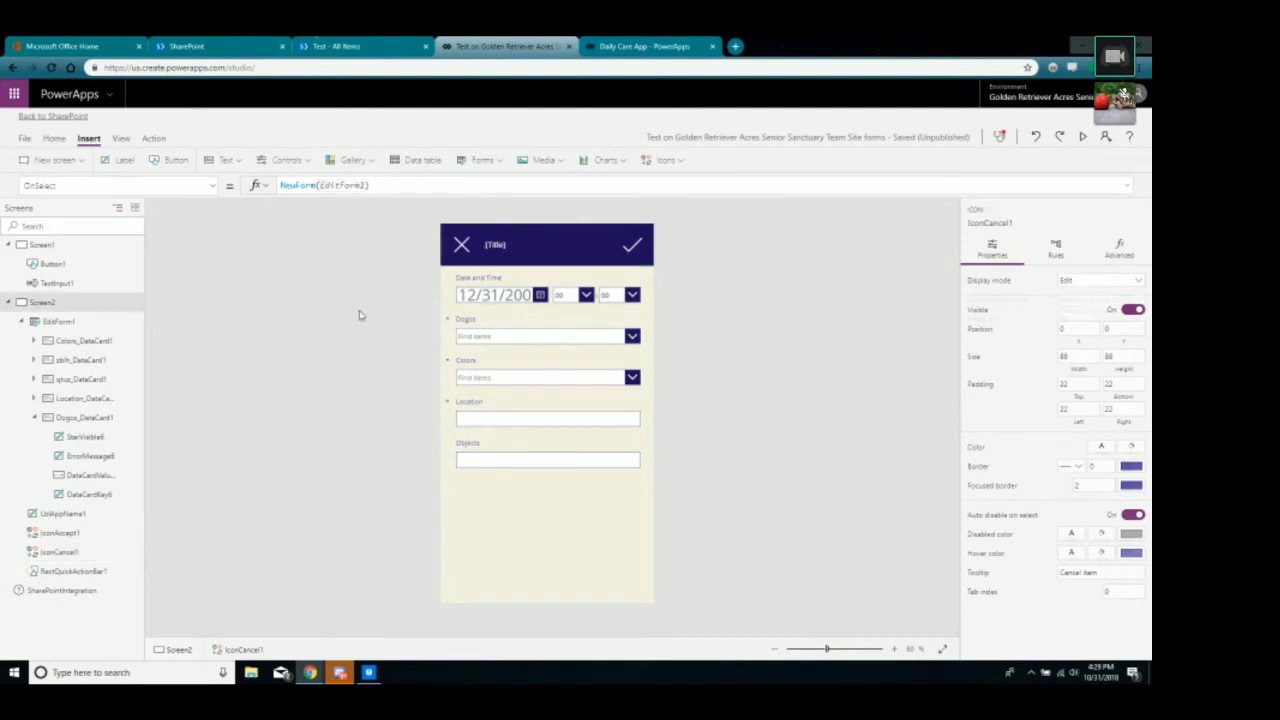
pyautogui.click(636, 245)
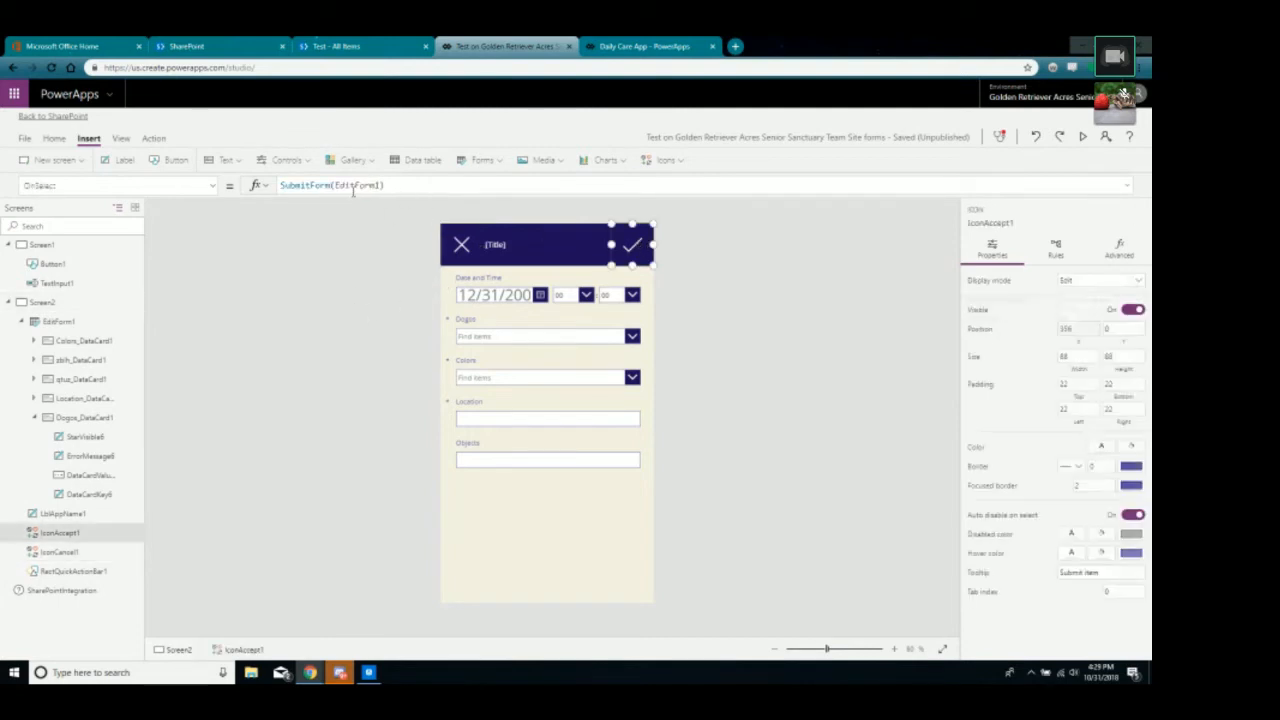
# Copy the Navigate part of the Daily Care App's submit-icon formula.
pyautogui.click(614, 46)
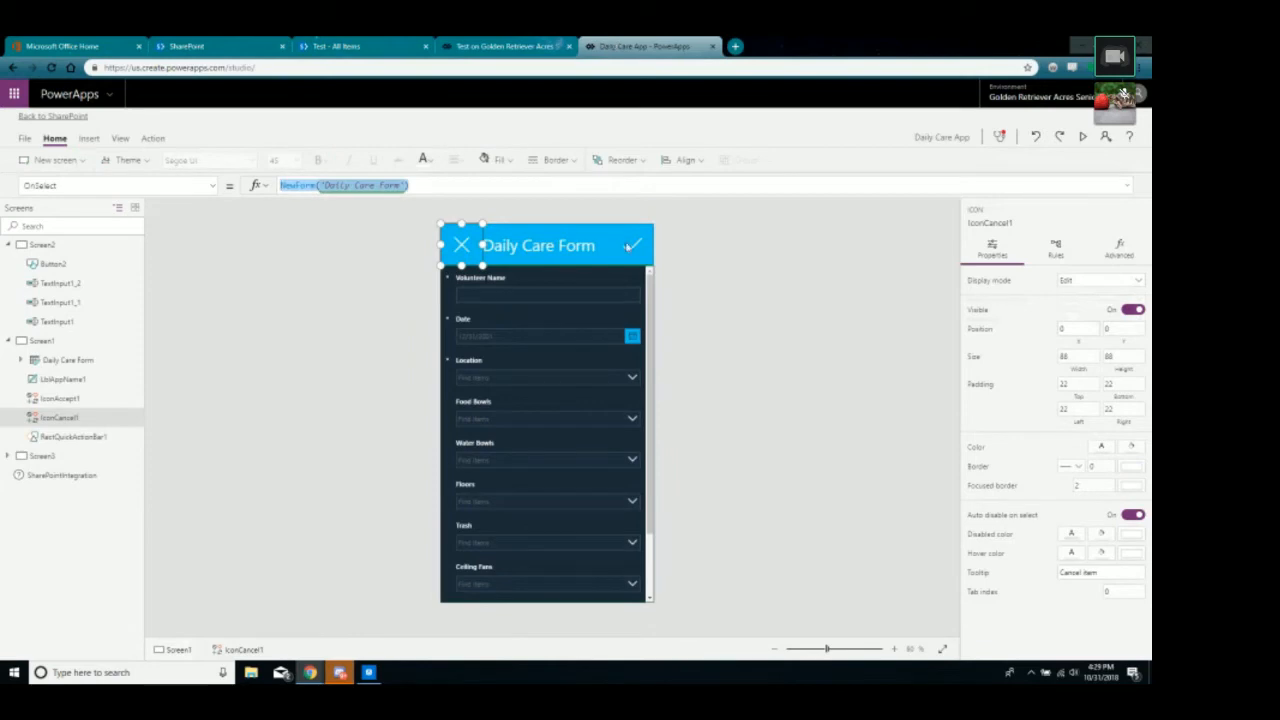
pyautogui.click(627, 245)
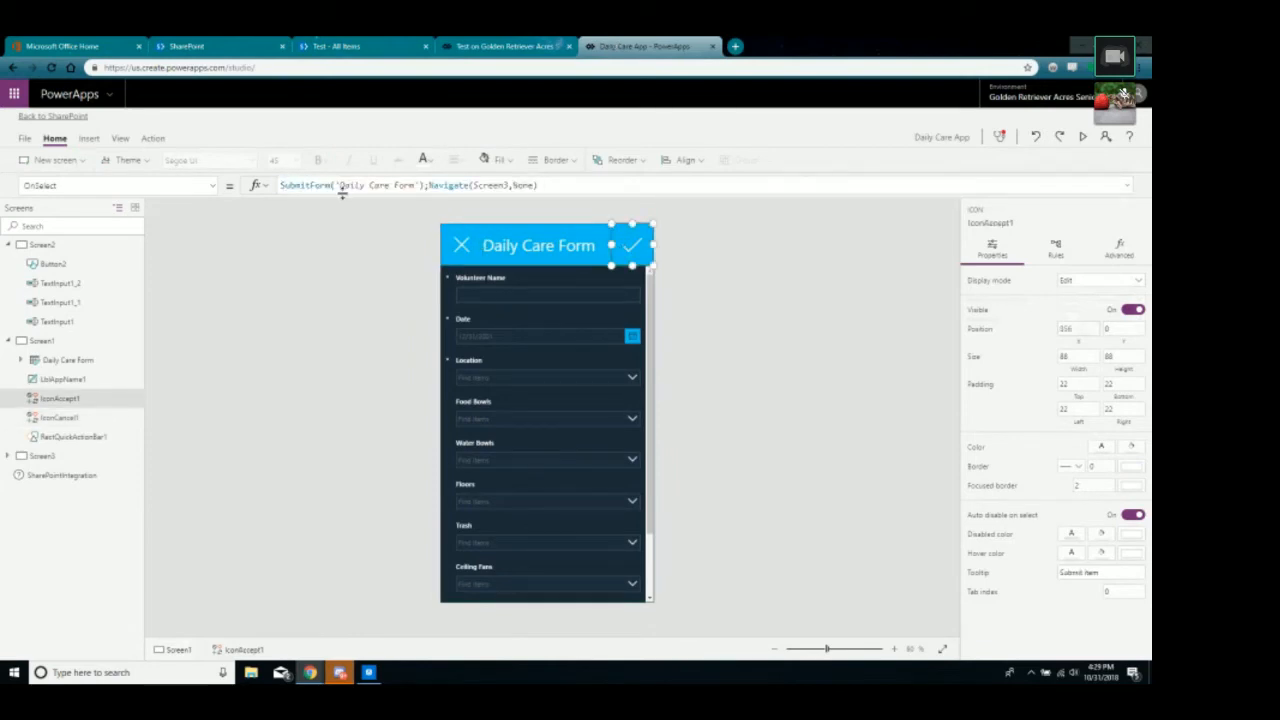
pyautogui.click(383, 44)
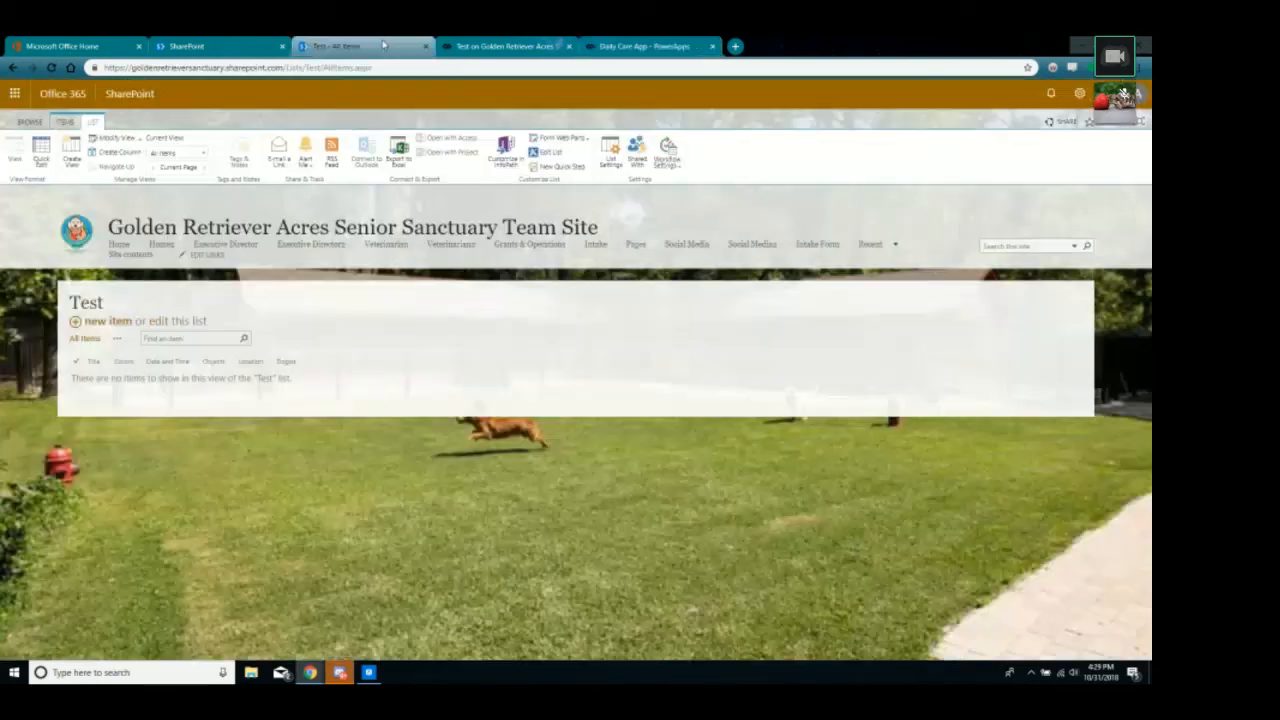
pyautogui.click(630, 46)
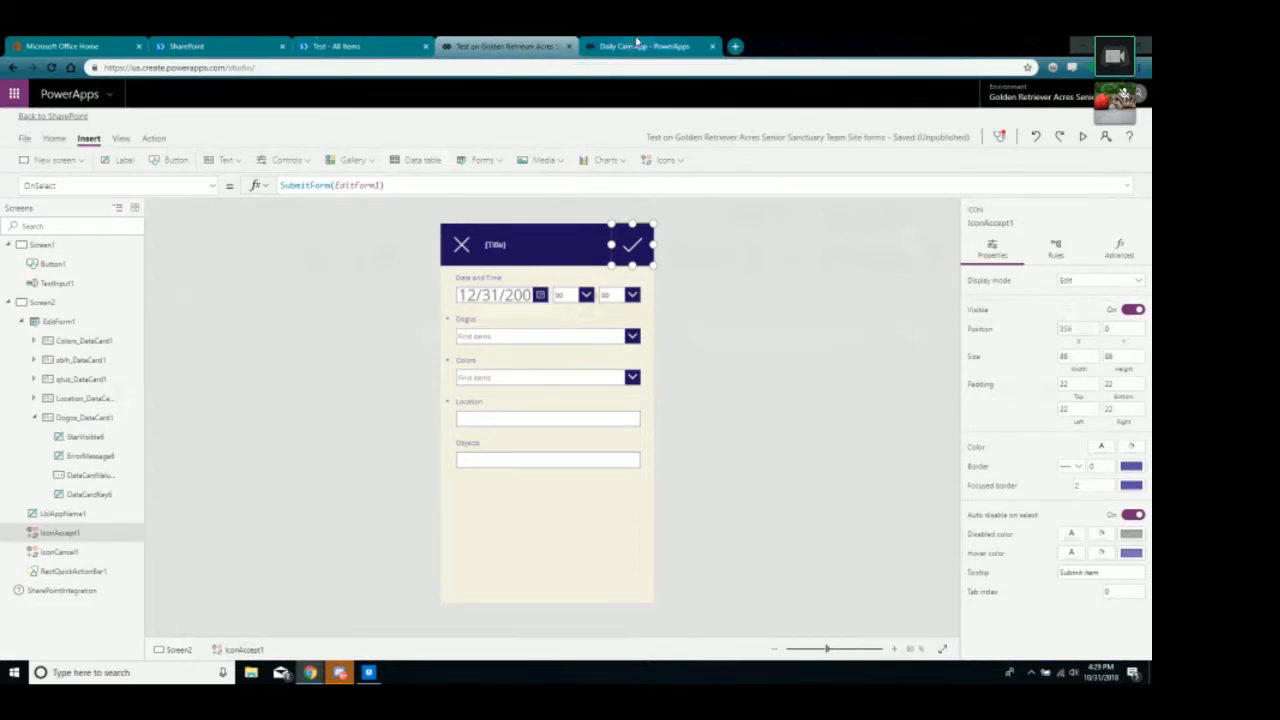
pyautogui.click(490, 44)
pyautogui.click(282, 185)
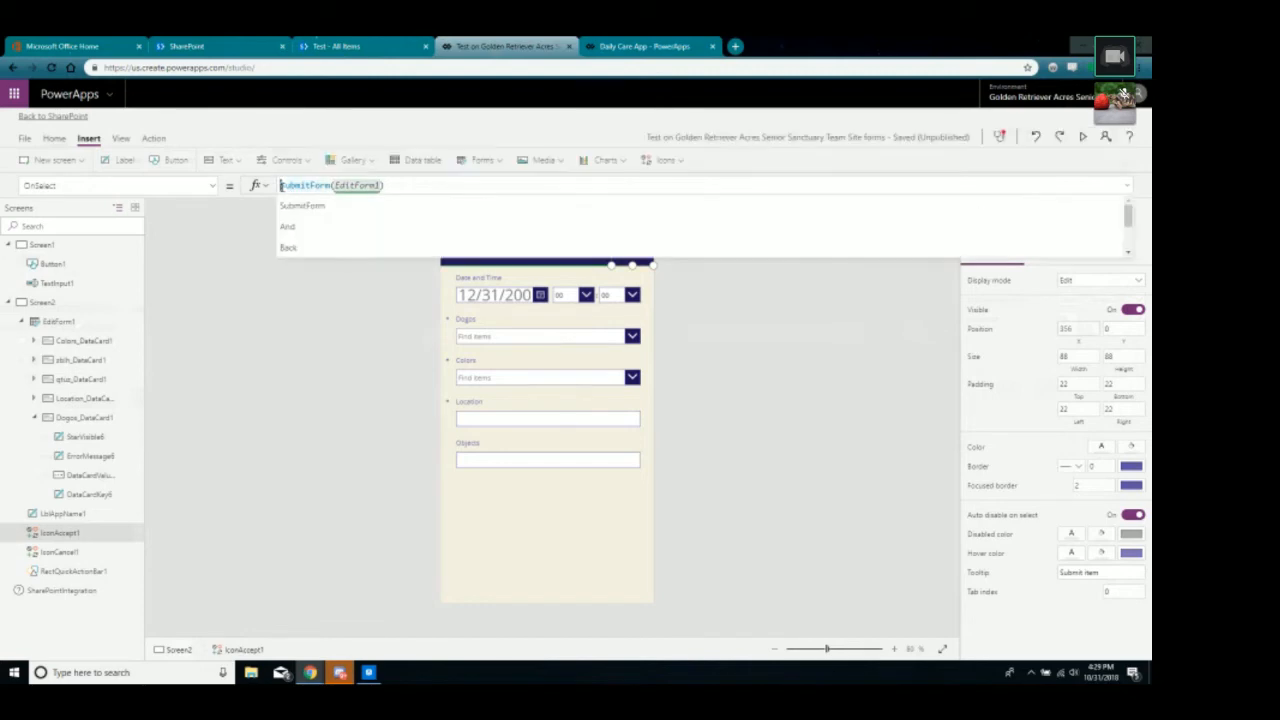
pyautogui.click(683, 42)
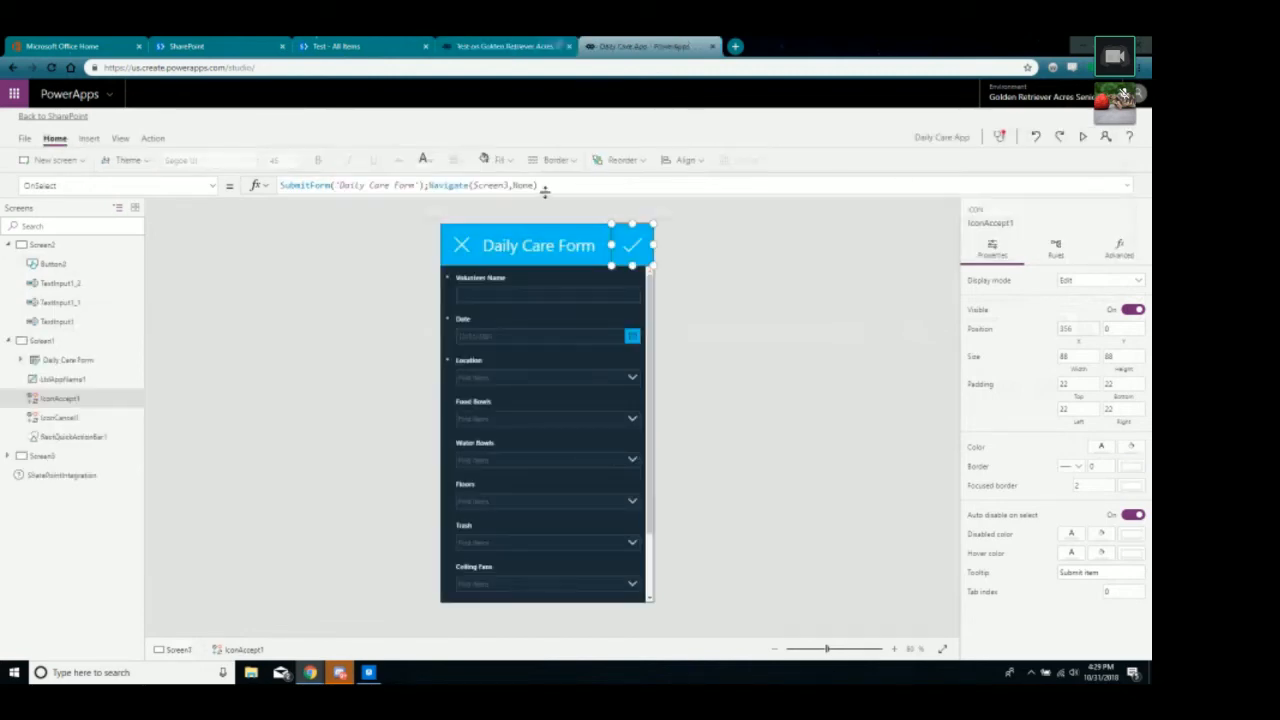
pyautogui.moveTo(543, 185); pyautogui.dragTo(429, 187)
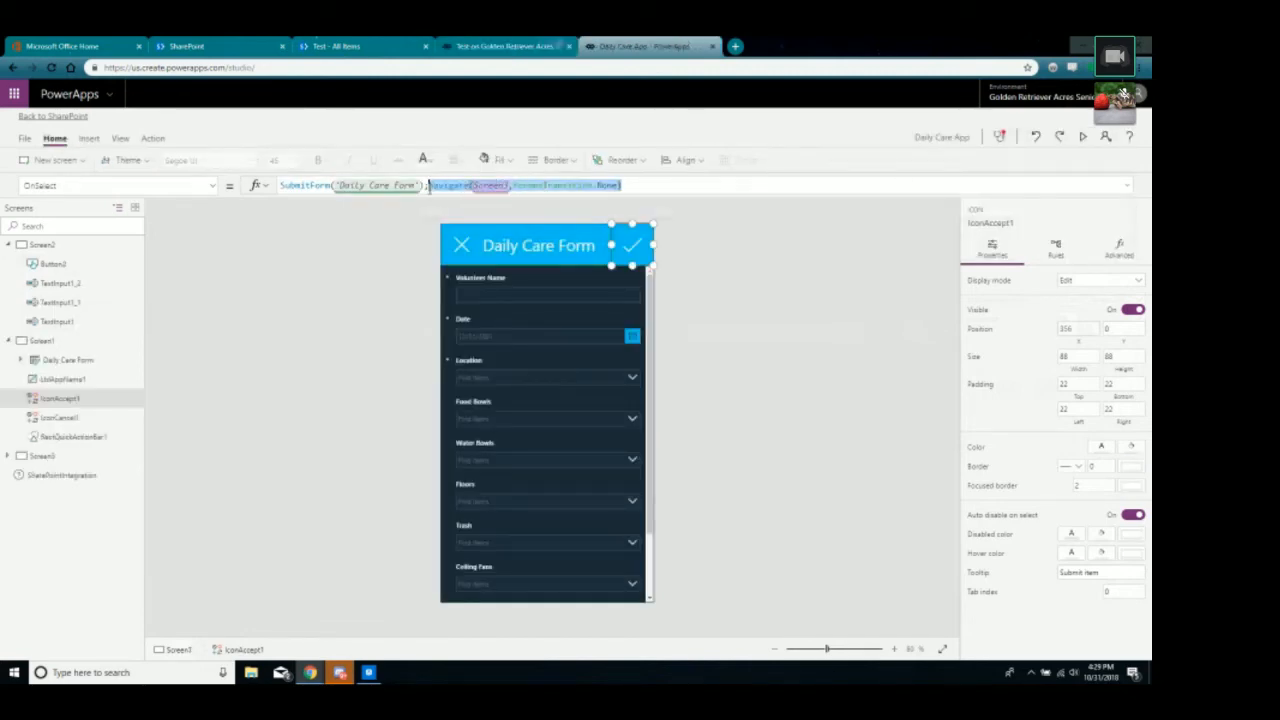
pyautogui.click(487, 47)
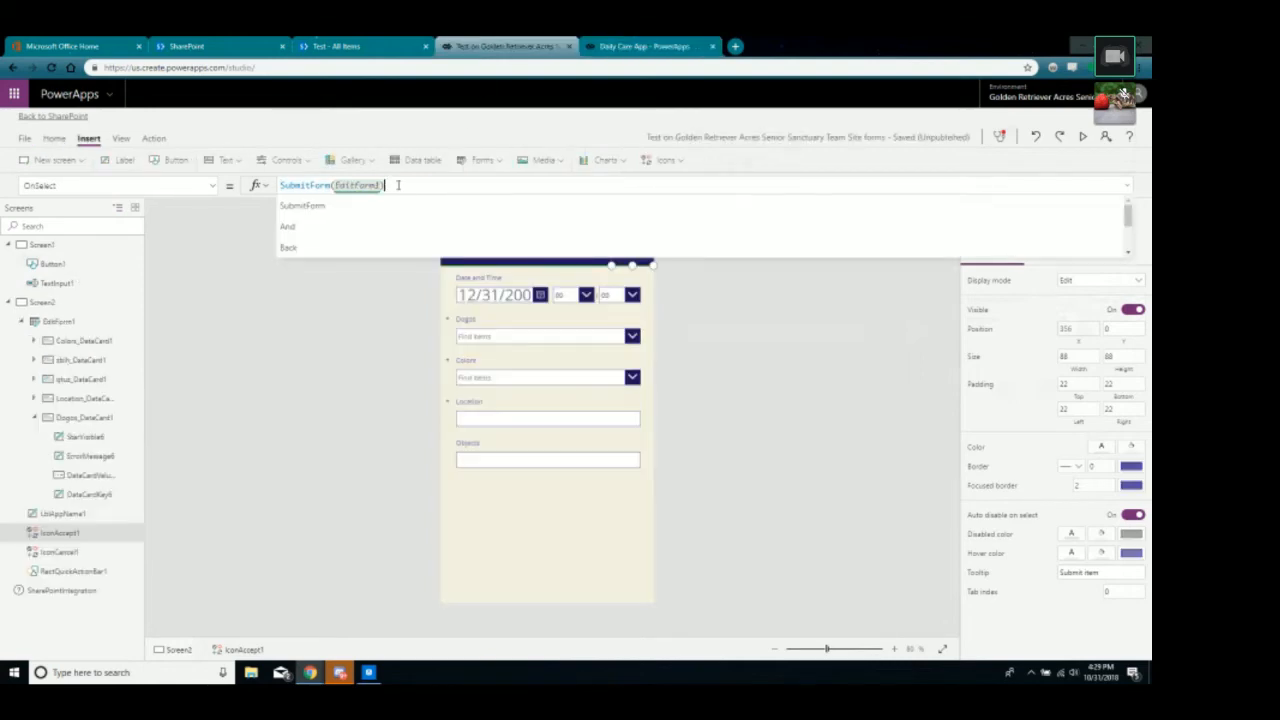
pyautogui.click(625, 43)
pyautogui.click(505, 46)
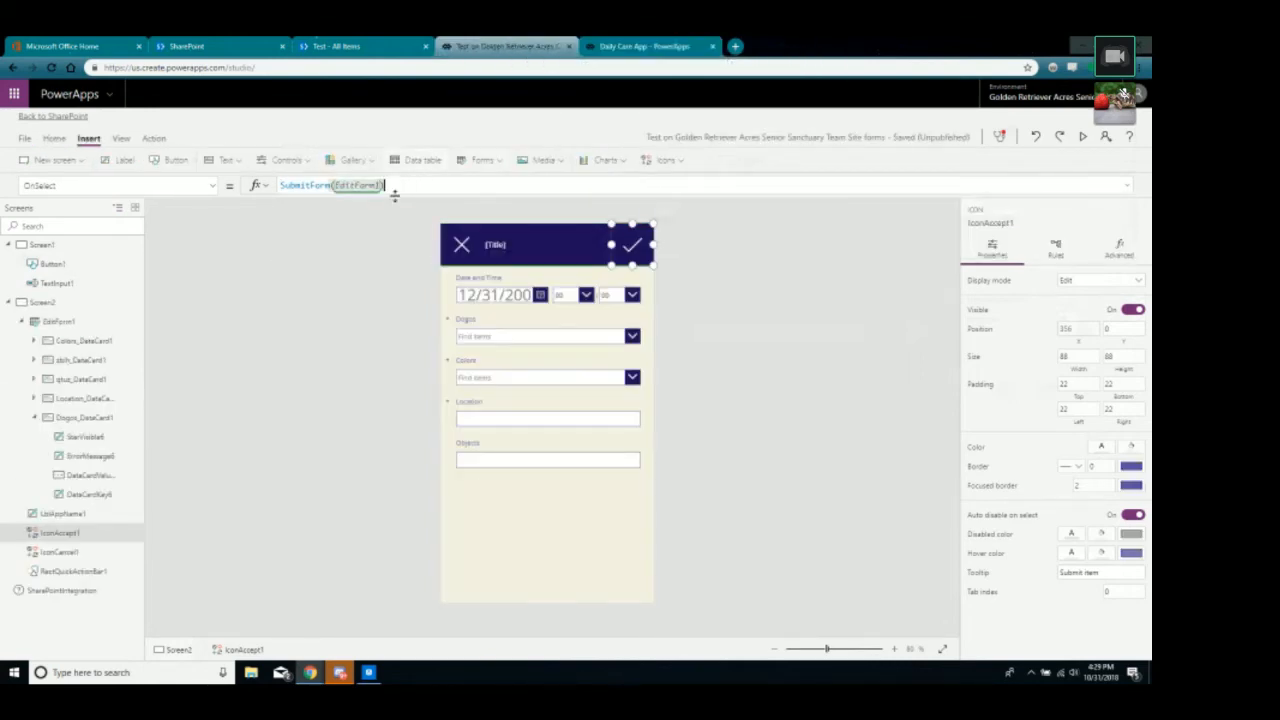
# Append the Navigate after SubmitForm(EditForm1) with ';', targeting Screen1 with ScreenTransition.None.
pyautogui.click(395, 196)
pyautogui.click(395, 196)
pyautogui.write(';')
pyautogui.write('Navigate(Screen3,ScreenTransition.None)')
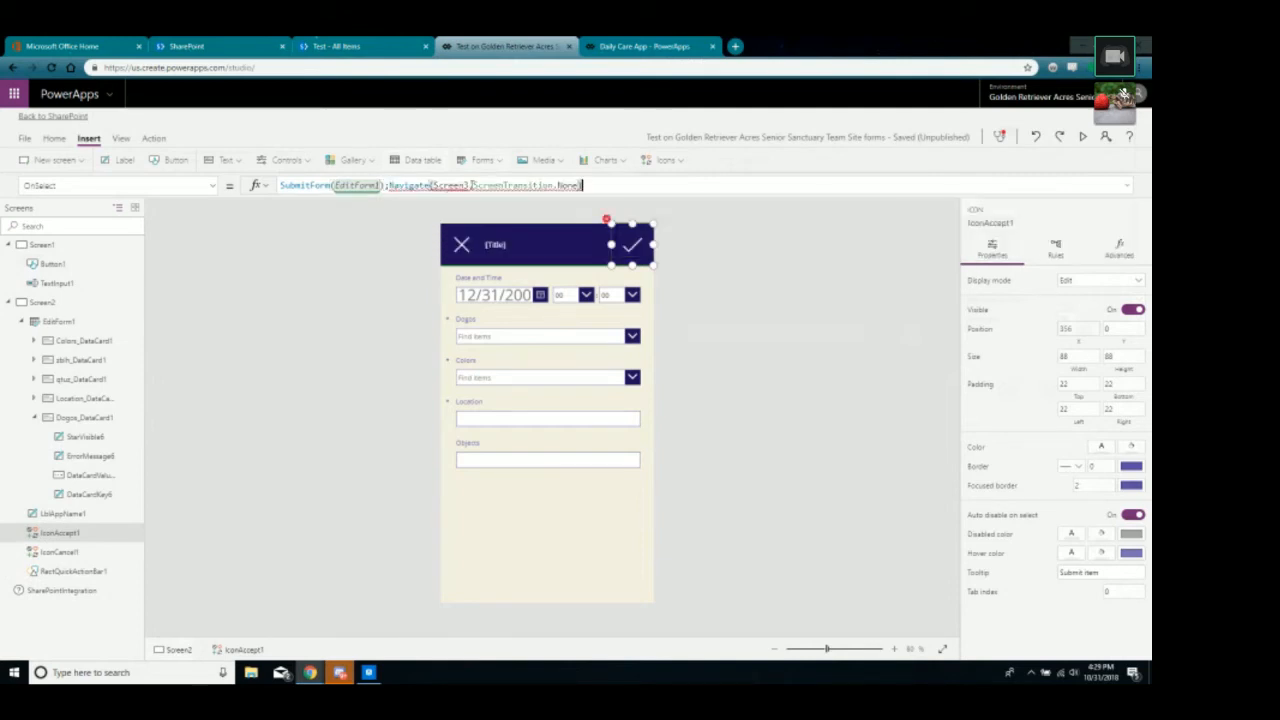
pyautogui.press('BackSpace')
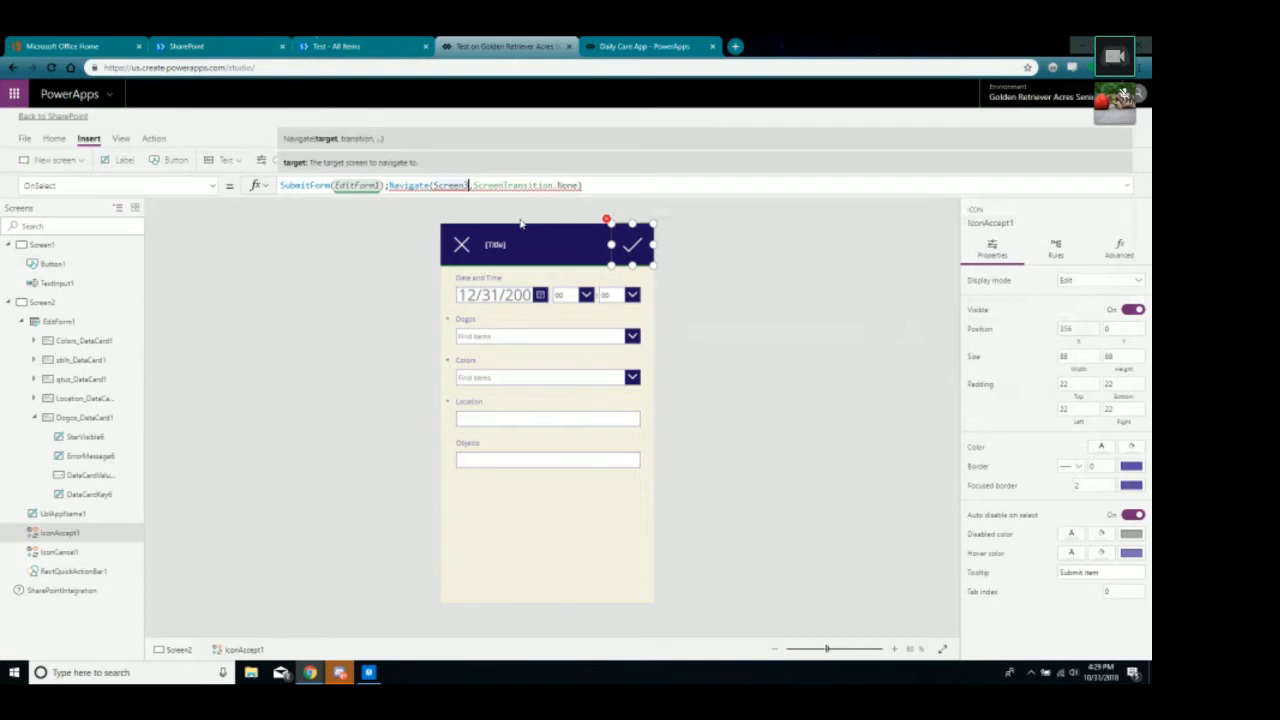
pyautogui.click(382, 366)
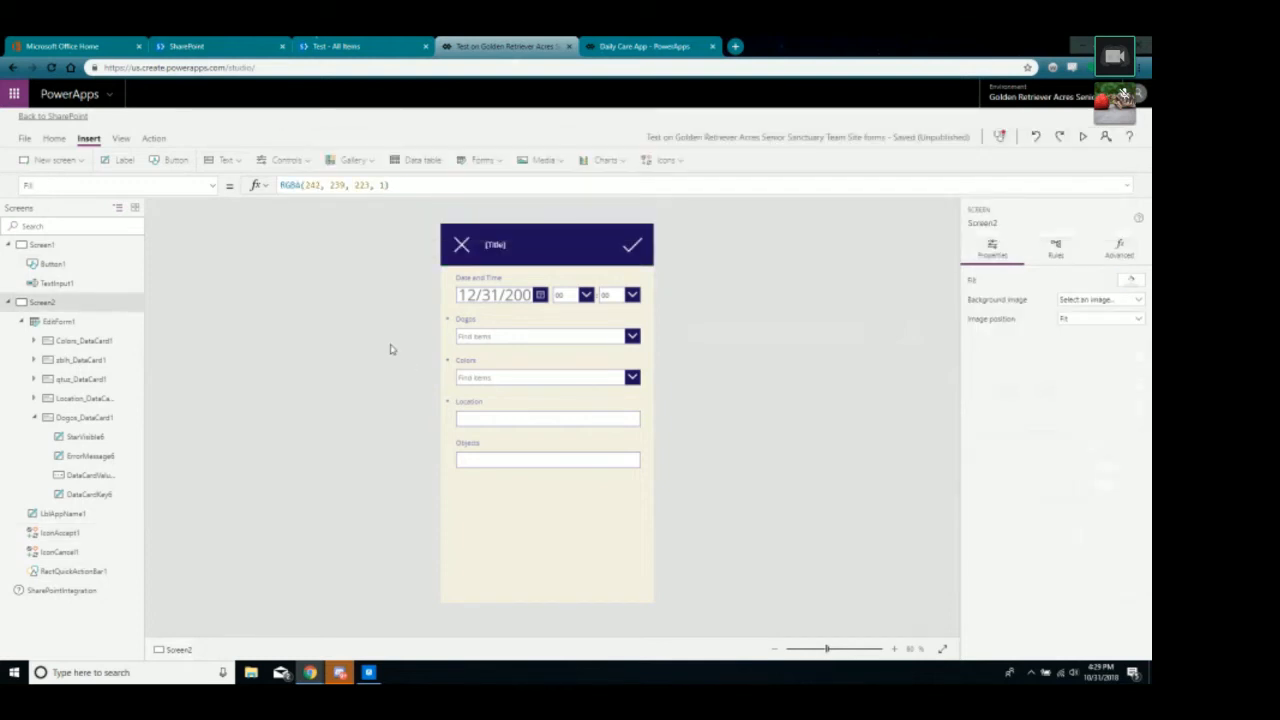
# Preview the app from Screen1, open the form with Continue, and submit it with the check mark.
pyautogui.click(45, 246)
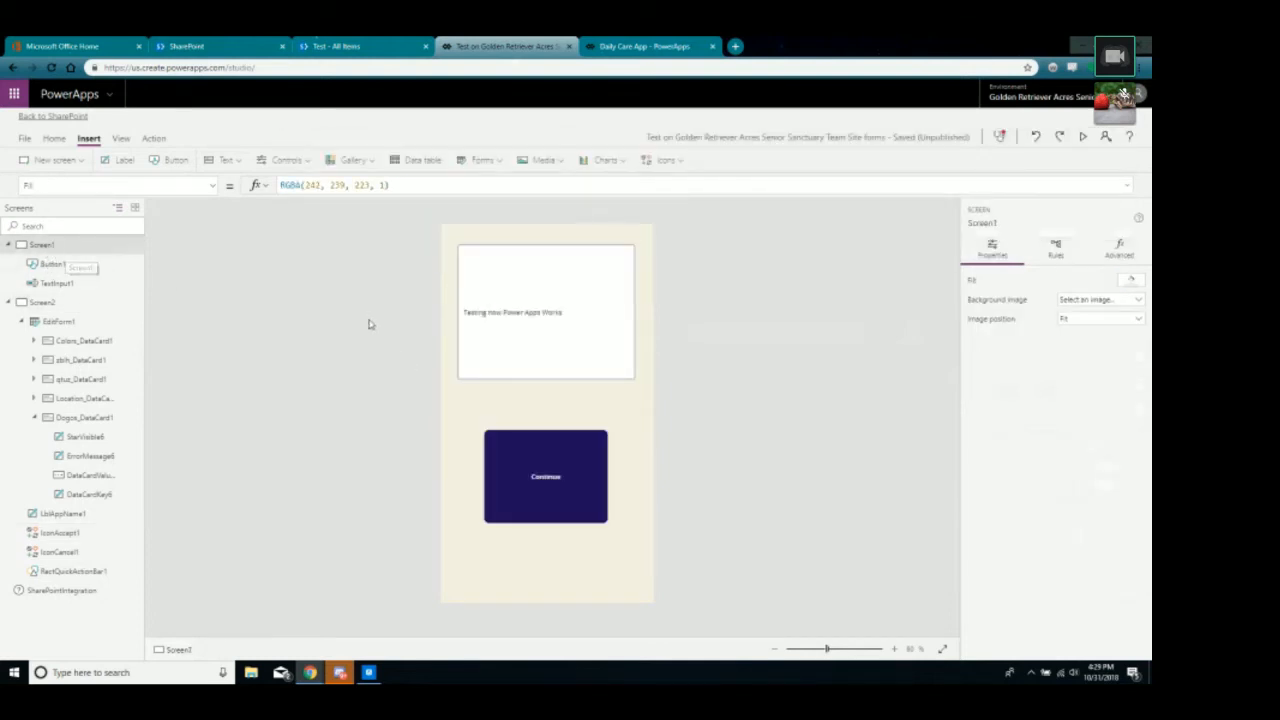
pyautogui.click(1083, 137)
pyautogui.click(562, 481)
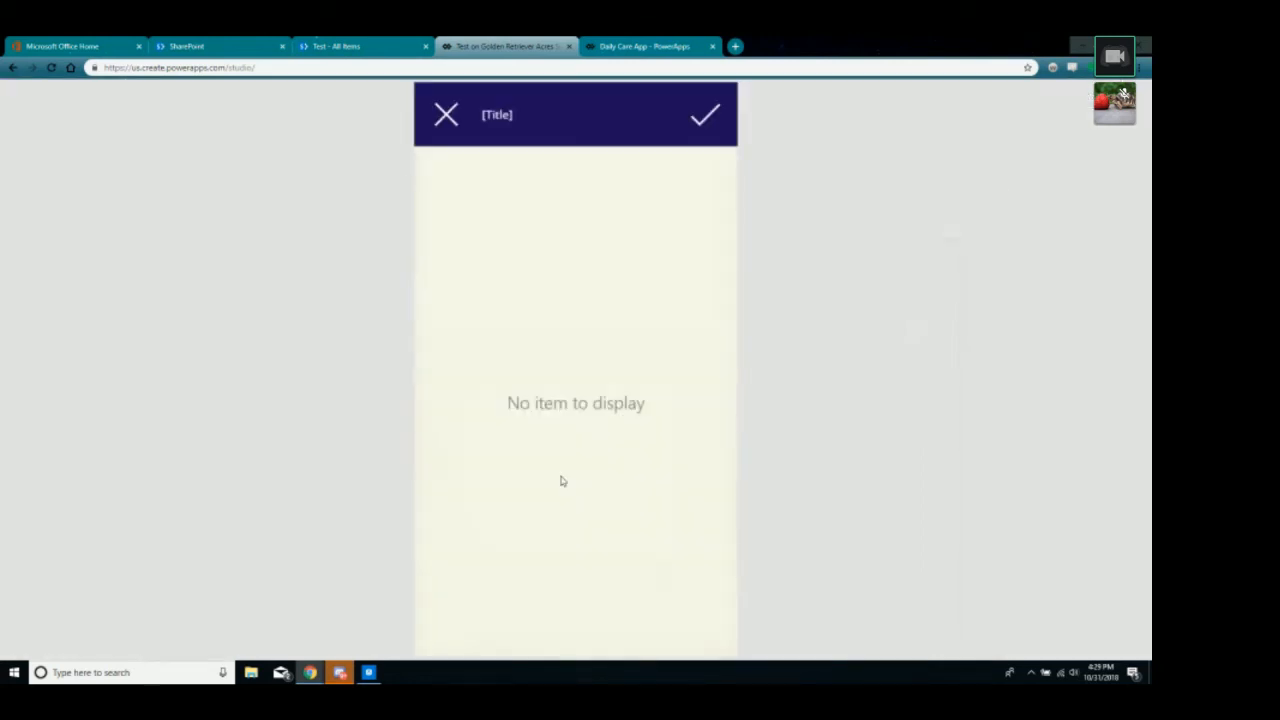
pyautogui.click(706, 118)
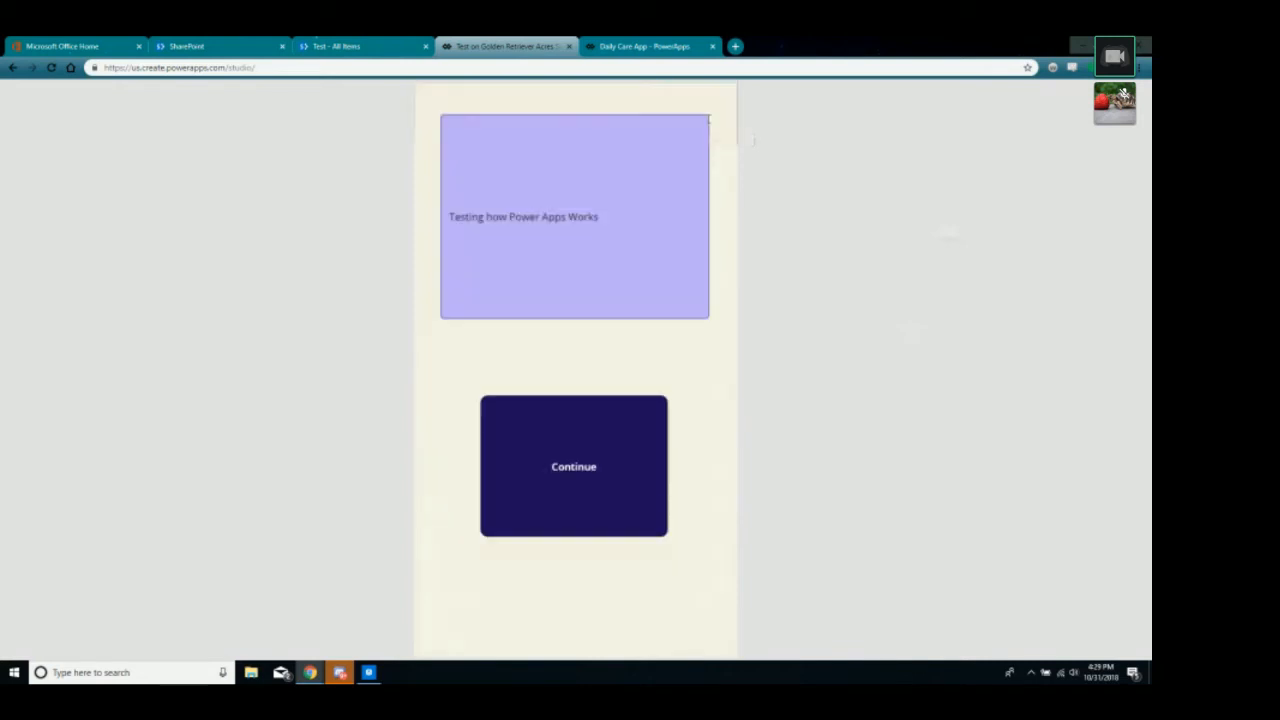
# Reopen the form, retest the header icons and check mark, then exit the preview.
pyautogui.click(562, 499)
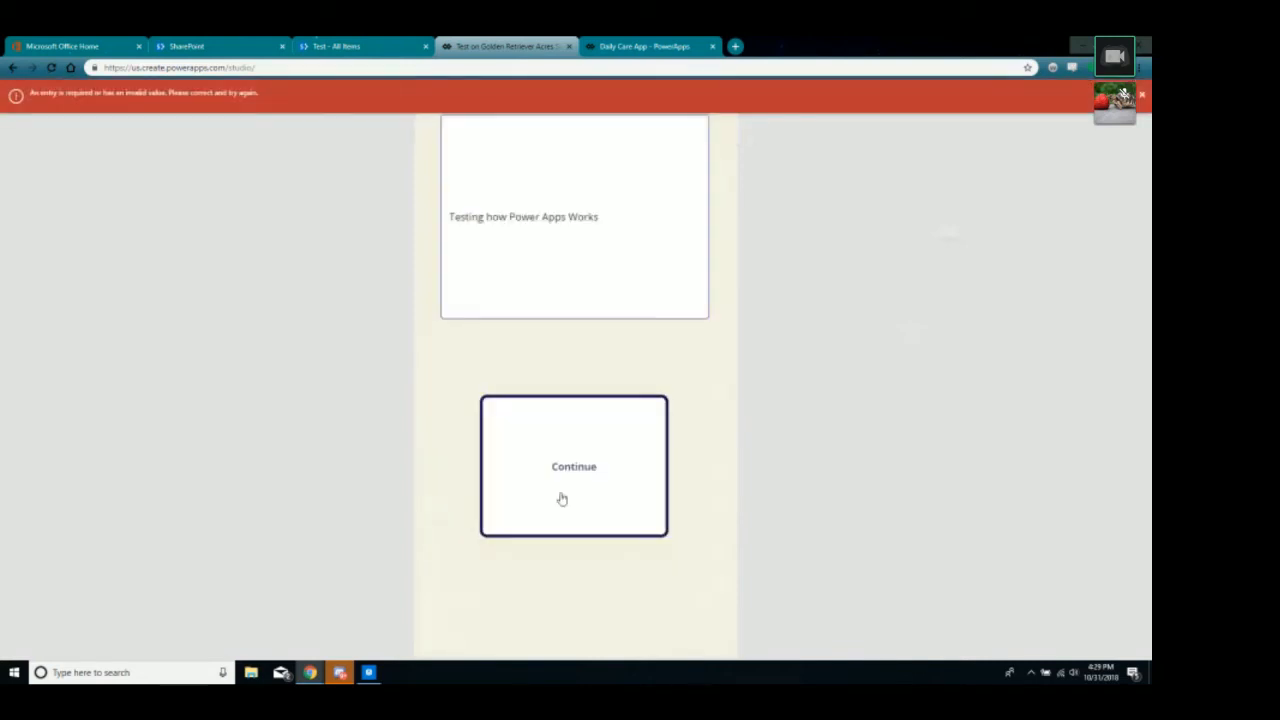
pyautogui.click(447, 123)
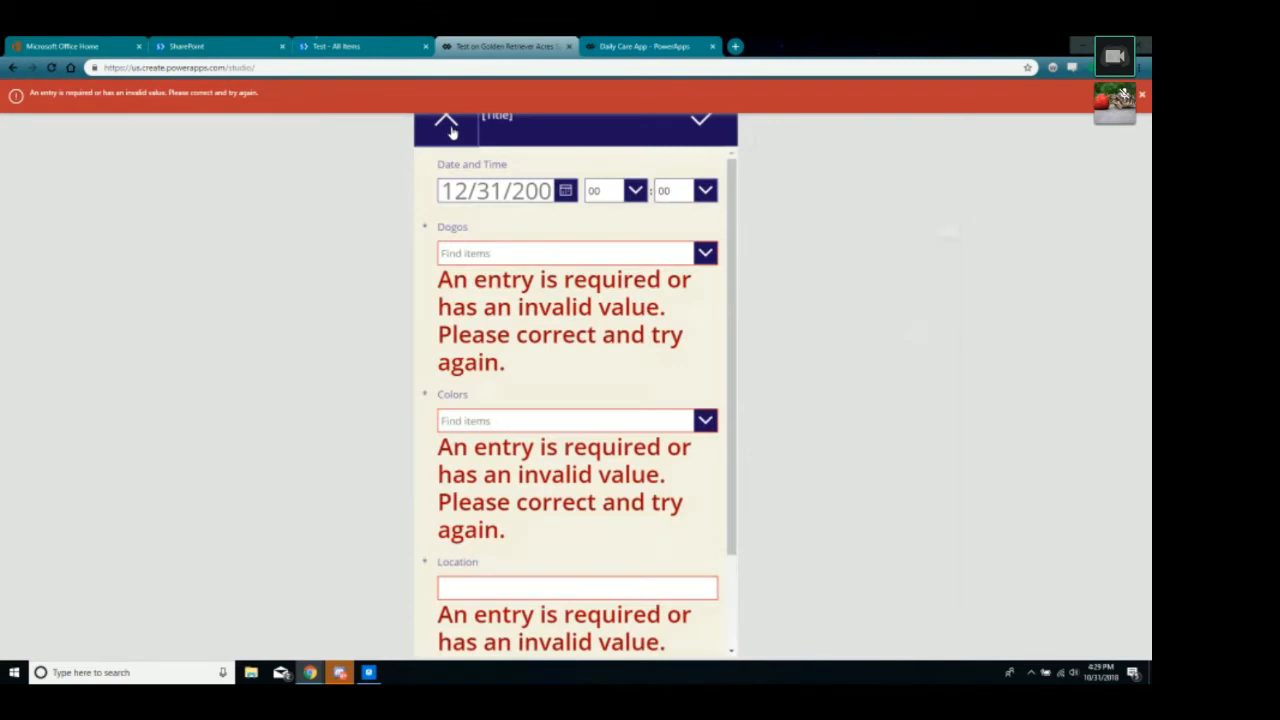
pyautogui.click(1143, 95)
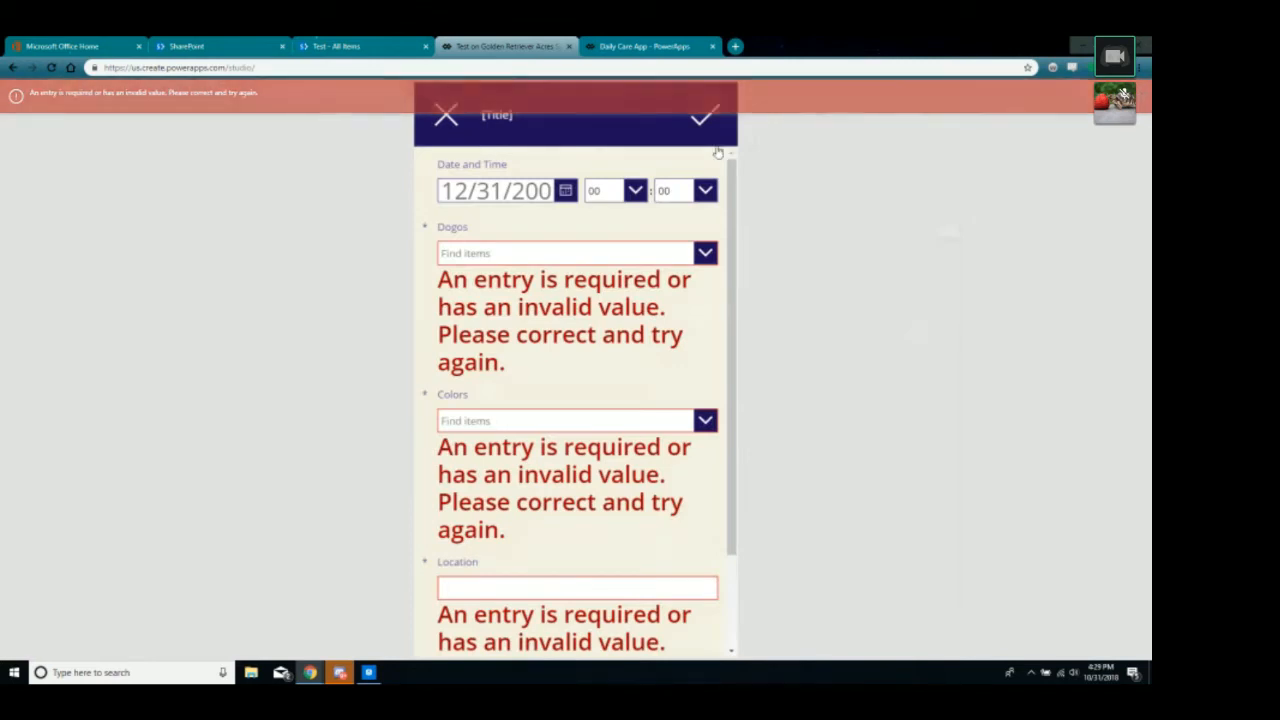
pyautogui.click(702, 118)
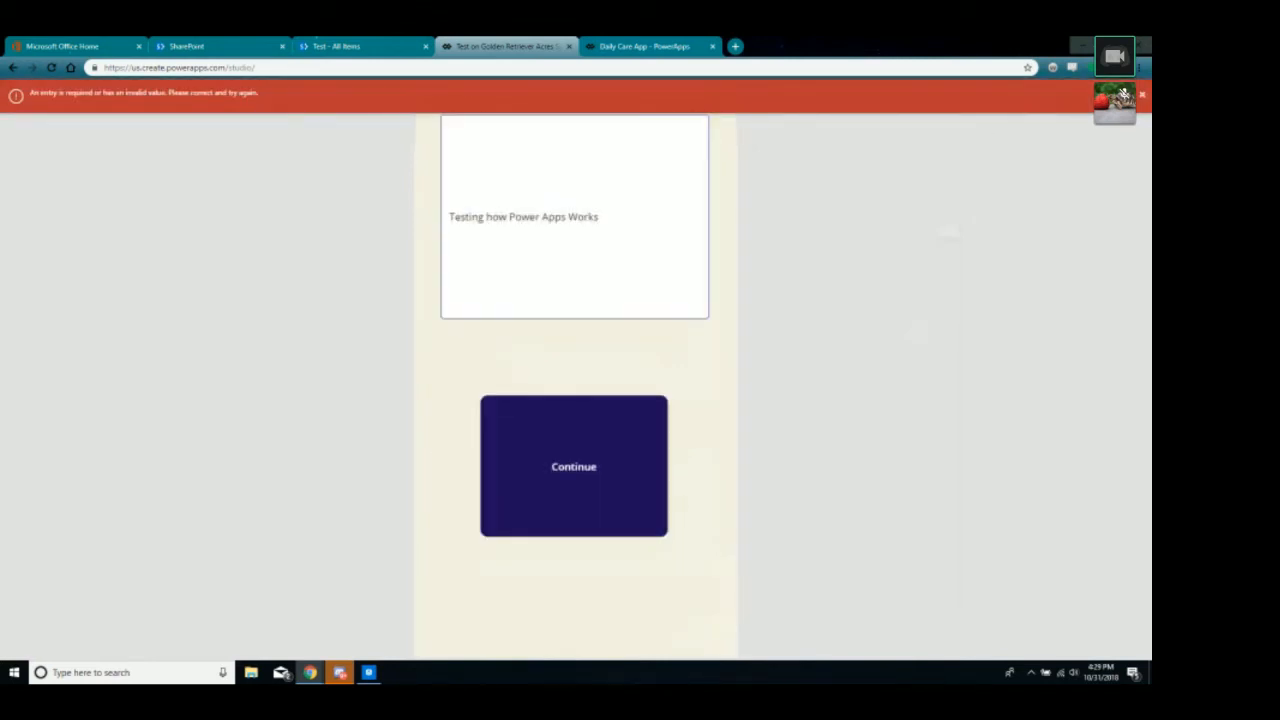
pyautogui.click(560, 465)
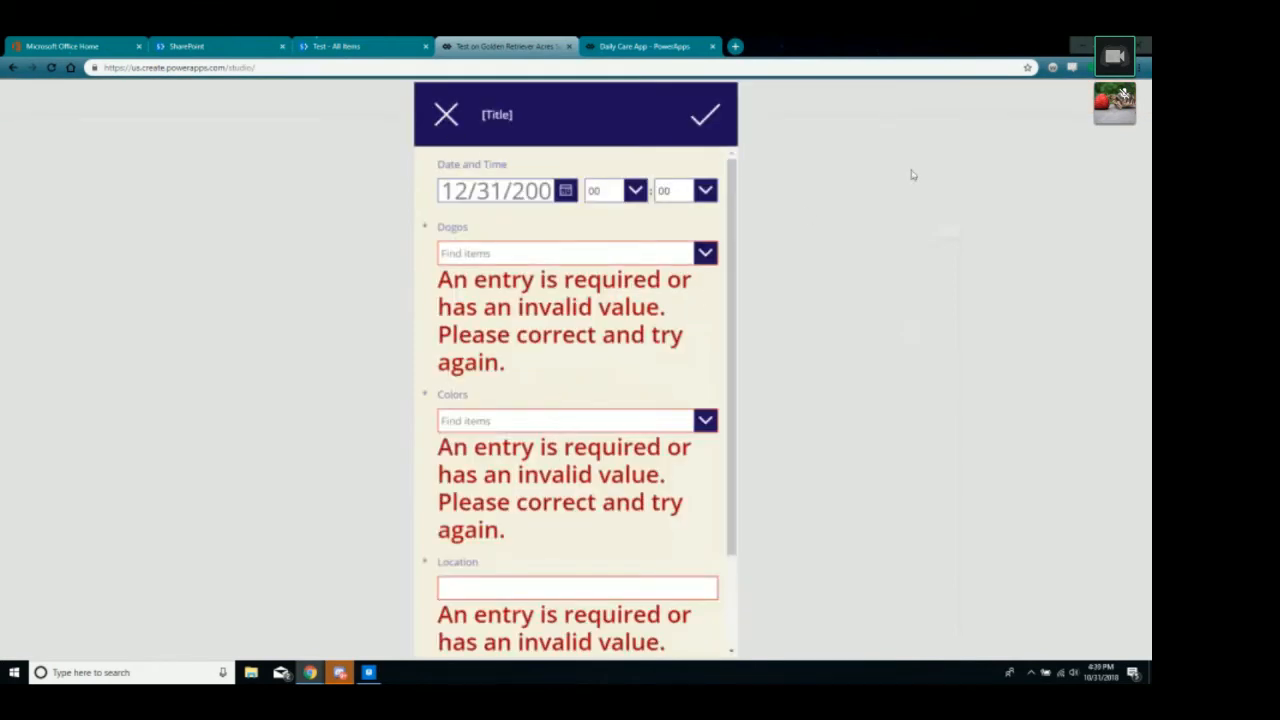
pyautogui.press('Escape')
pyautogui.click(676, 414)
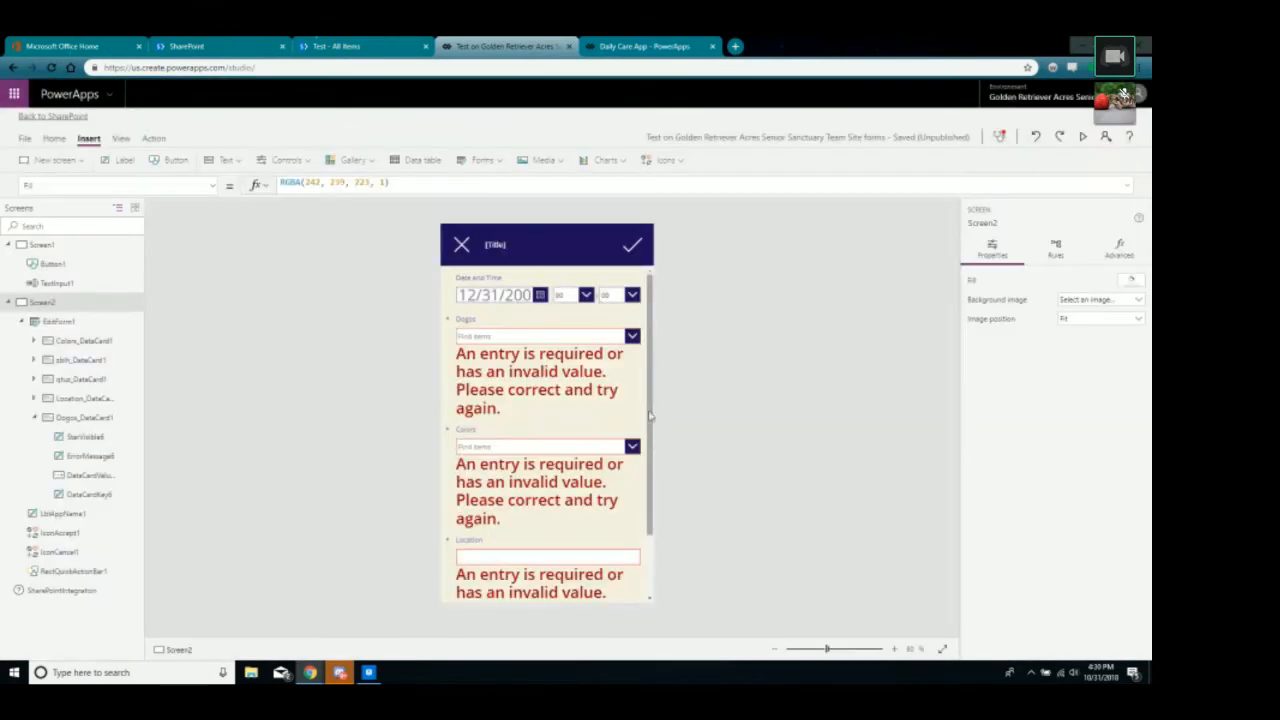
# Change EditForm1's Default mode from Edit to New in the Properties pane.
pyautogui.click(461, 256)
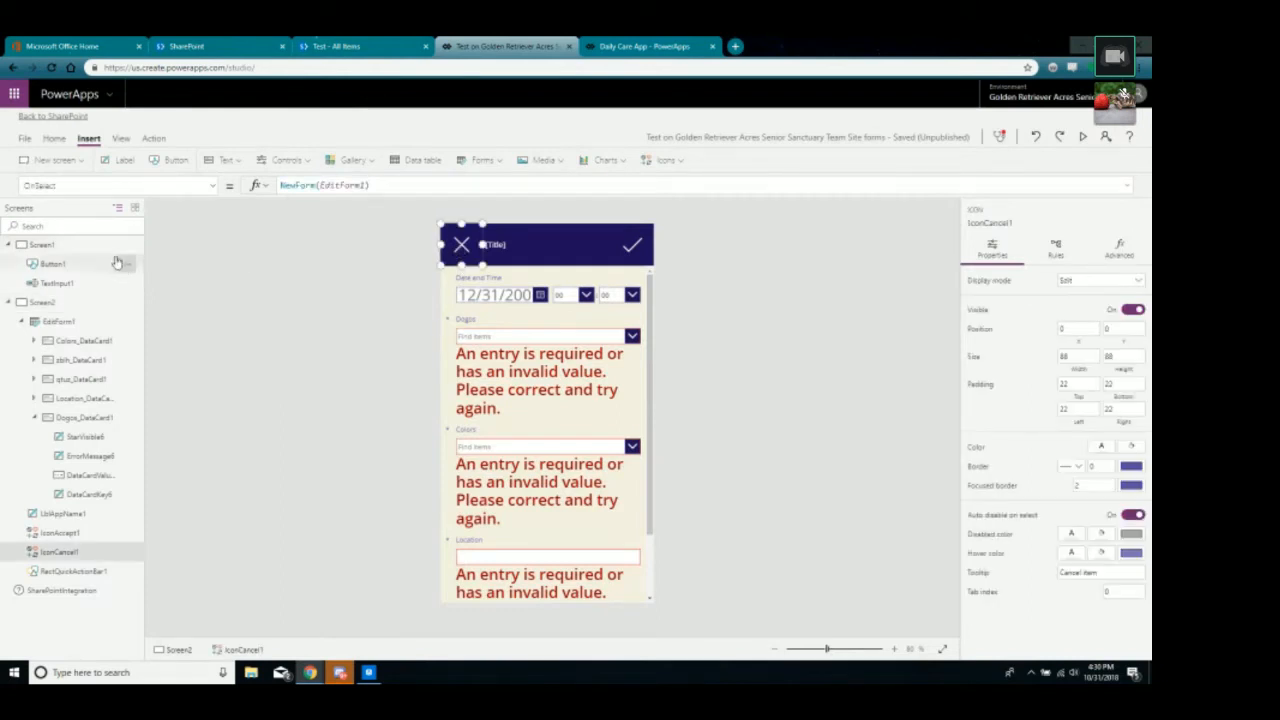
pyautogui.click(628, 590)
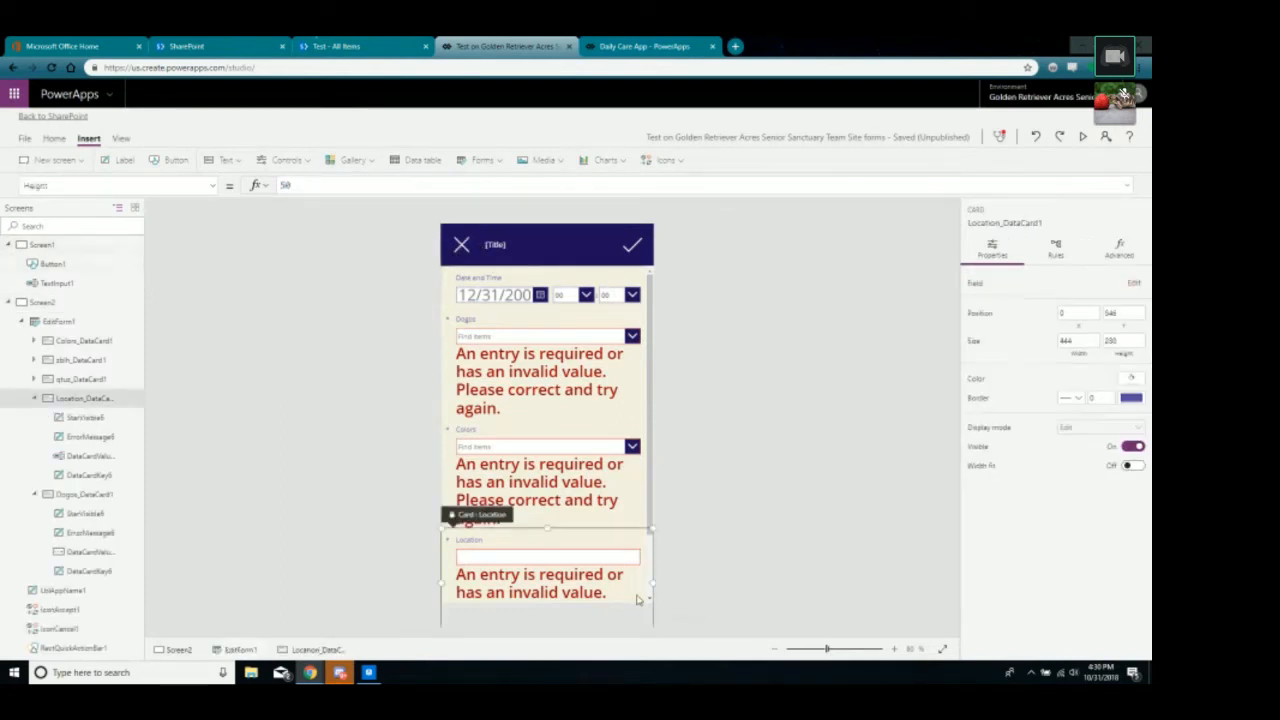
pyautogui.click(650, 495)
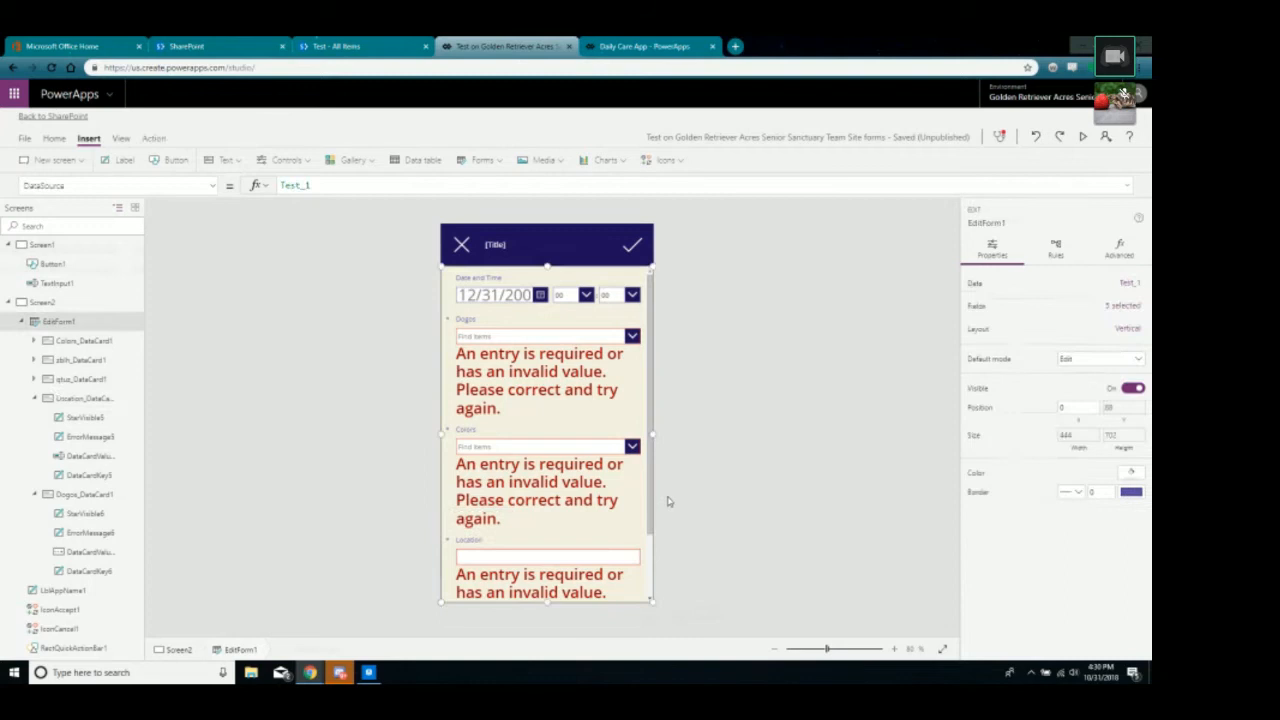
pyautogui.click(1129, 364)
pyautogui.click(1066, 373)
pyautogui.click(800, 422)
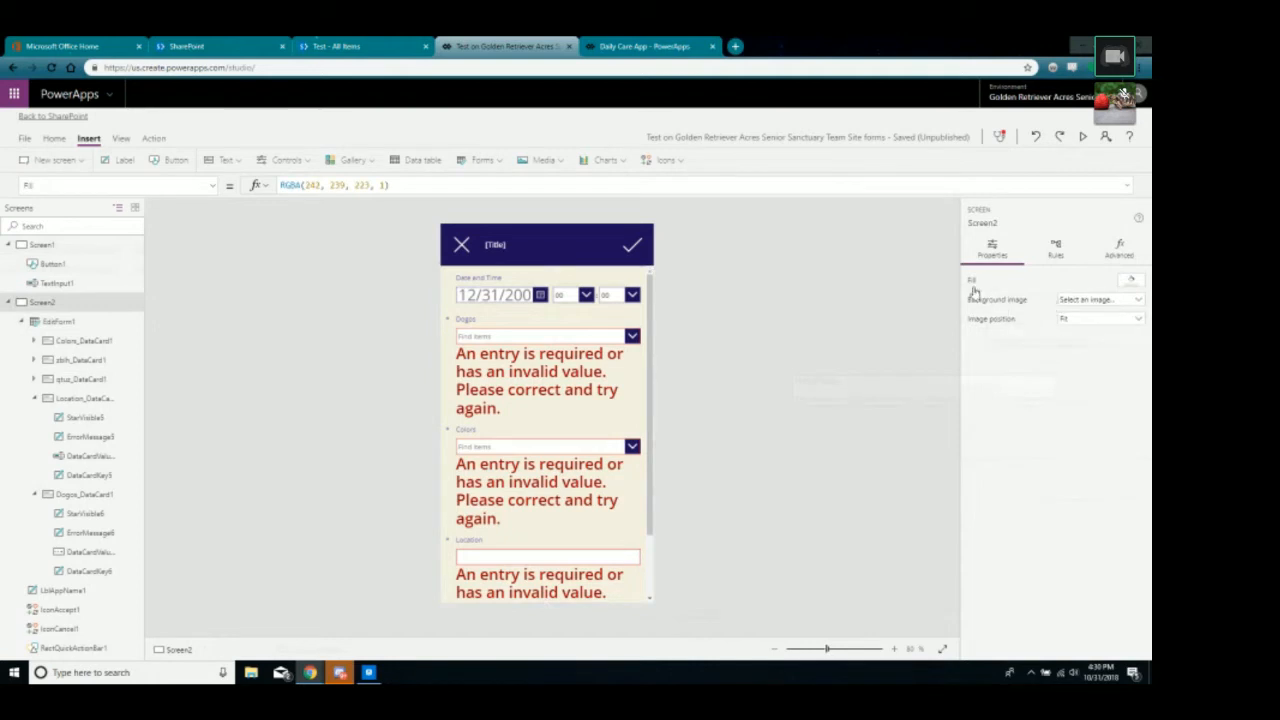
pyautogui.click(80, 322)
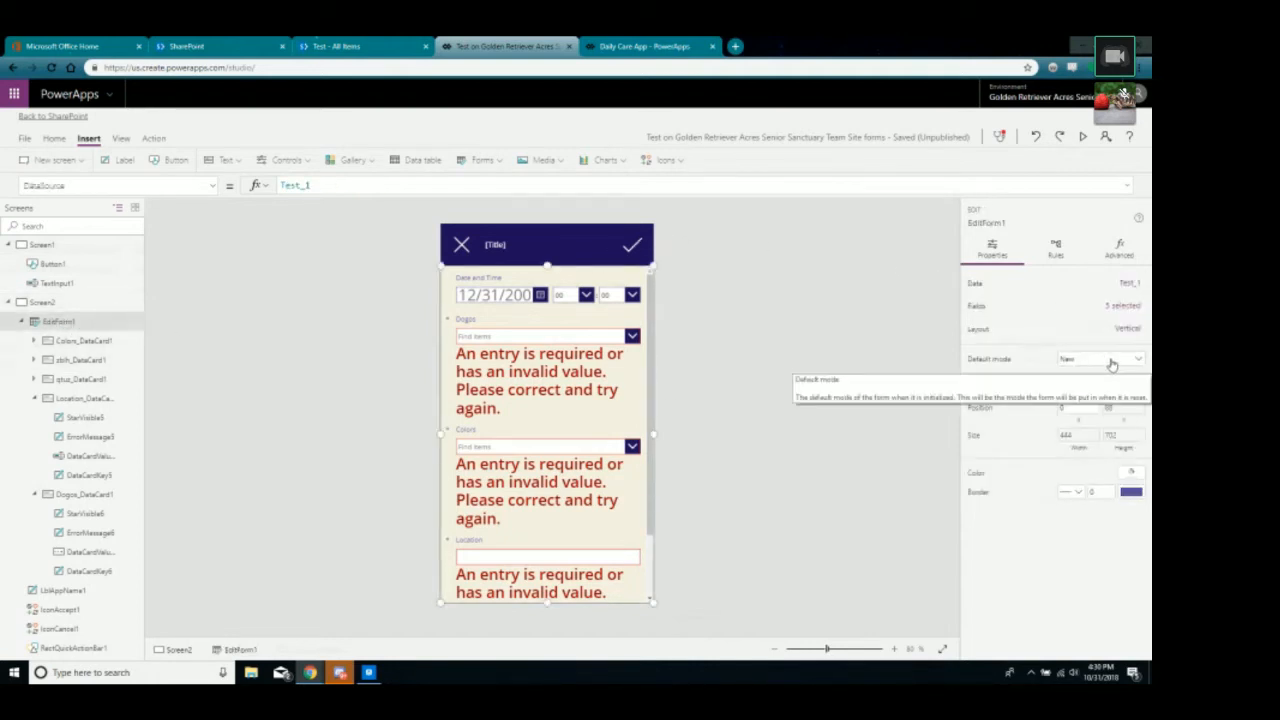
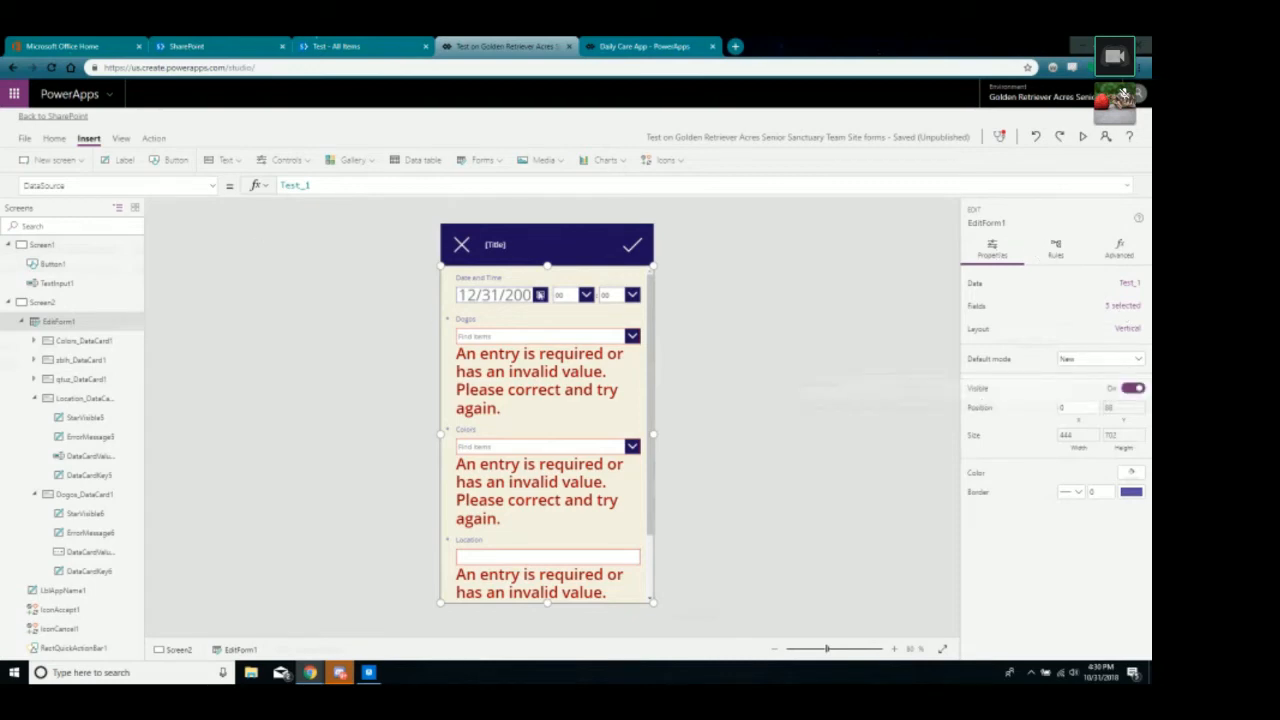
# Inspect the checkmark IconAccept1's OnSelect submit formula, then preview the app from Screen2.
pyautogui.click(640, 46)
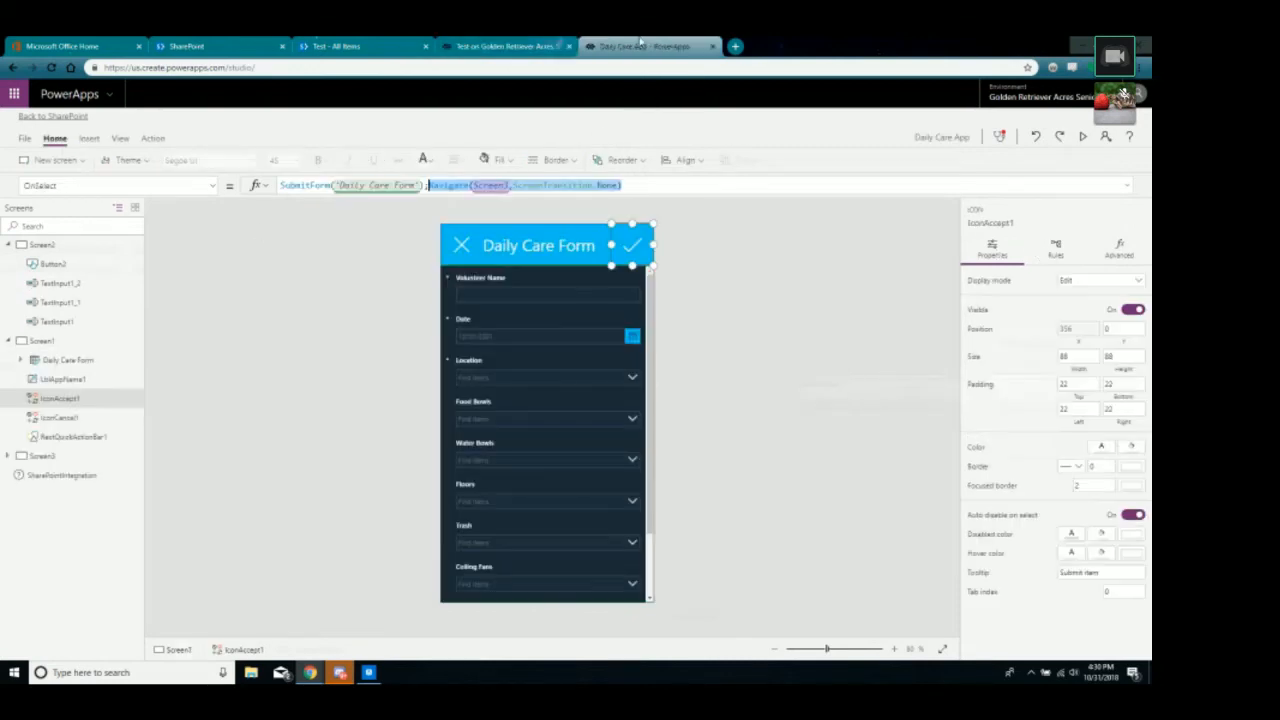
pyautogui.click(505, 46)
pyautogui.click(626, 246)
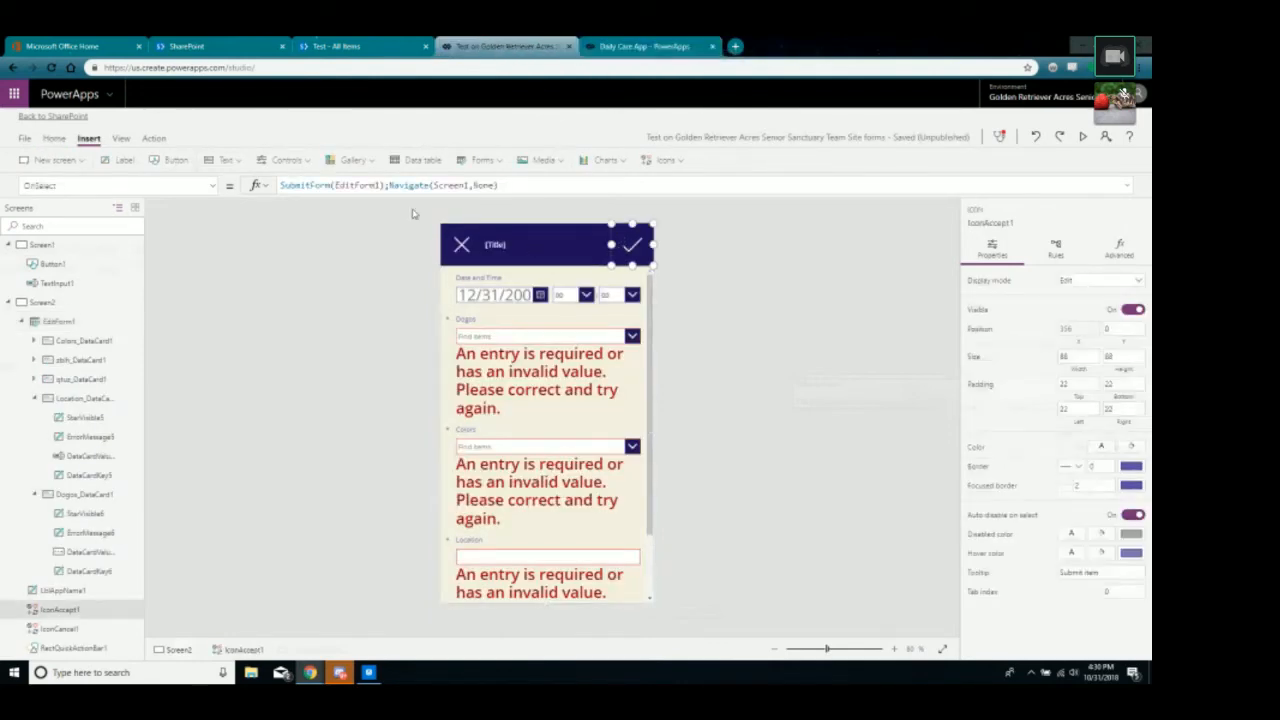
pyautogui.click(378, 185)
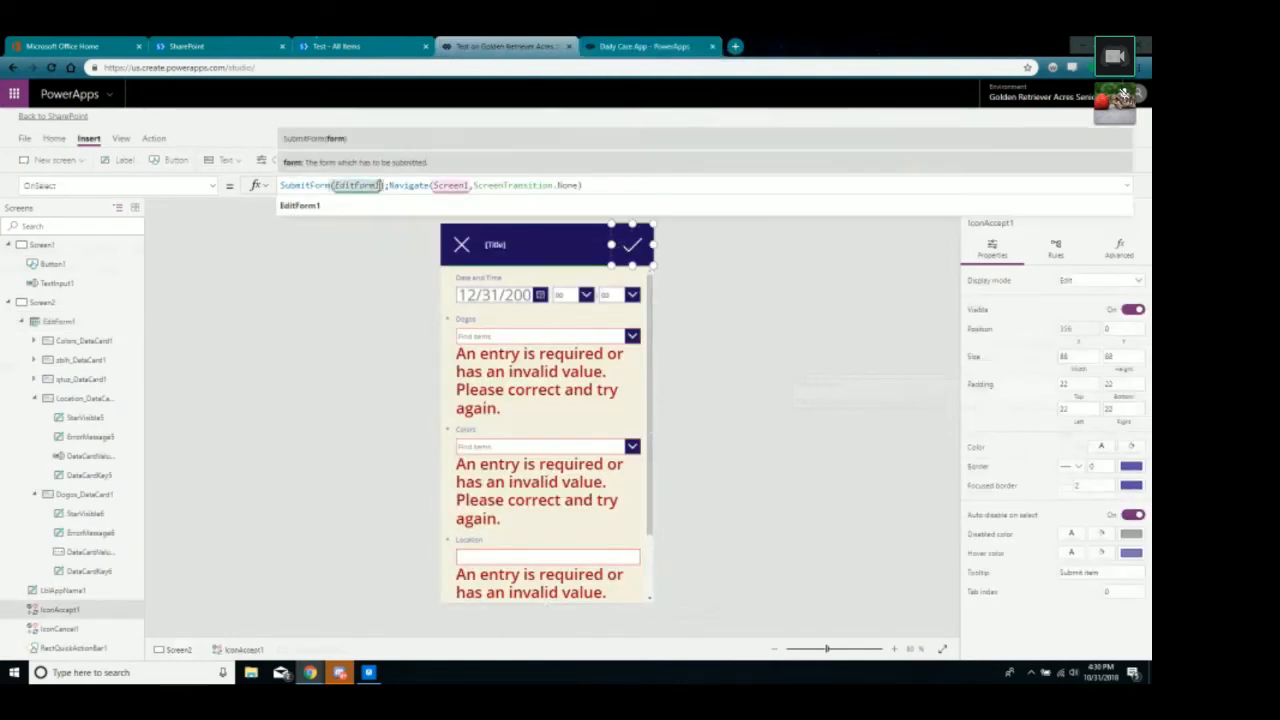
pyautogui.click(375, 340)
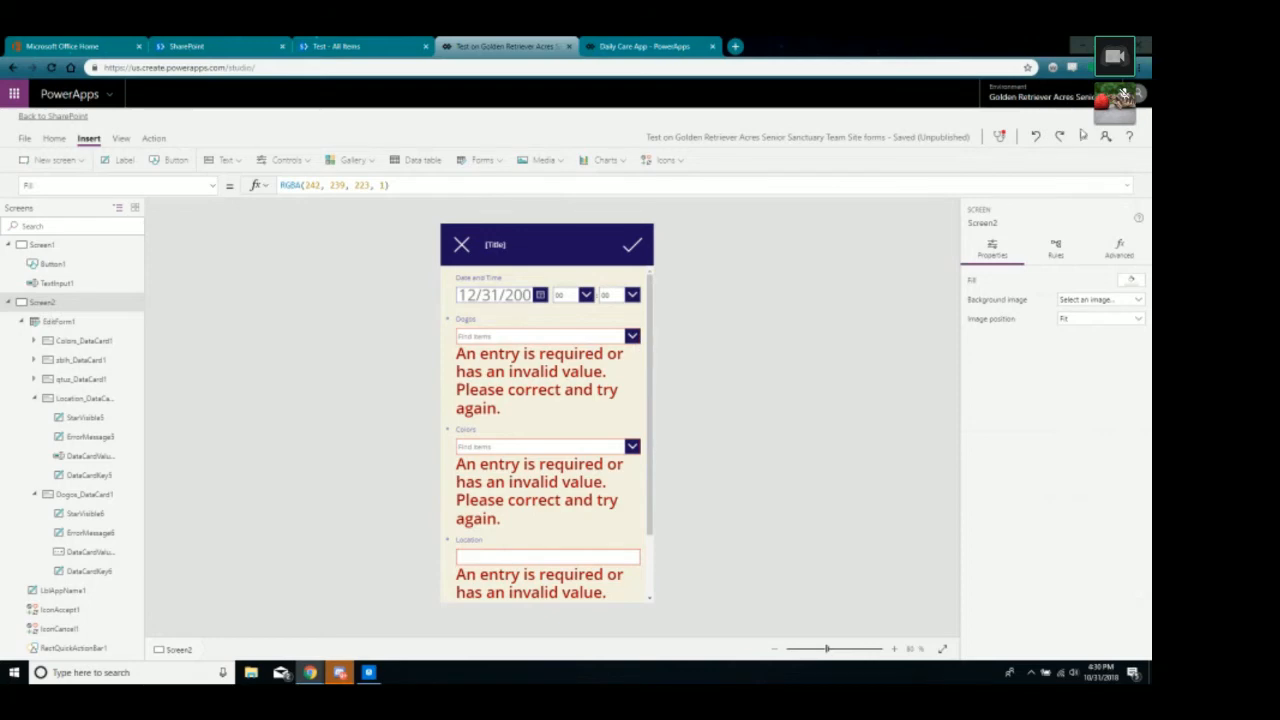
pyautogui.click(1083, 135)
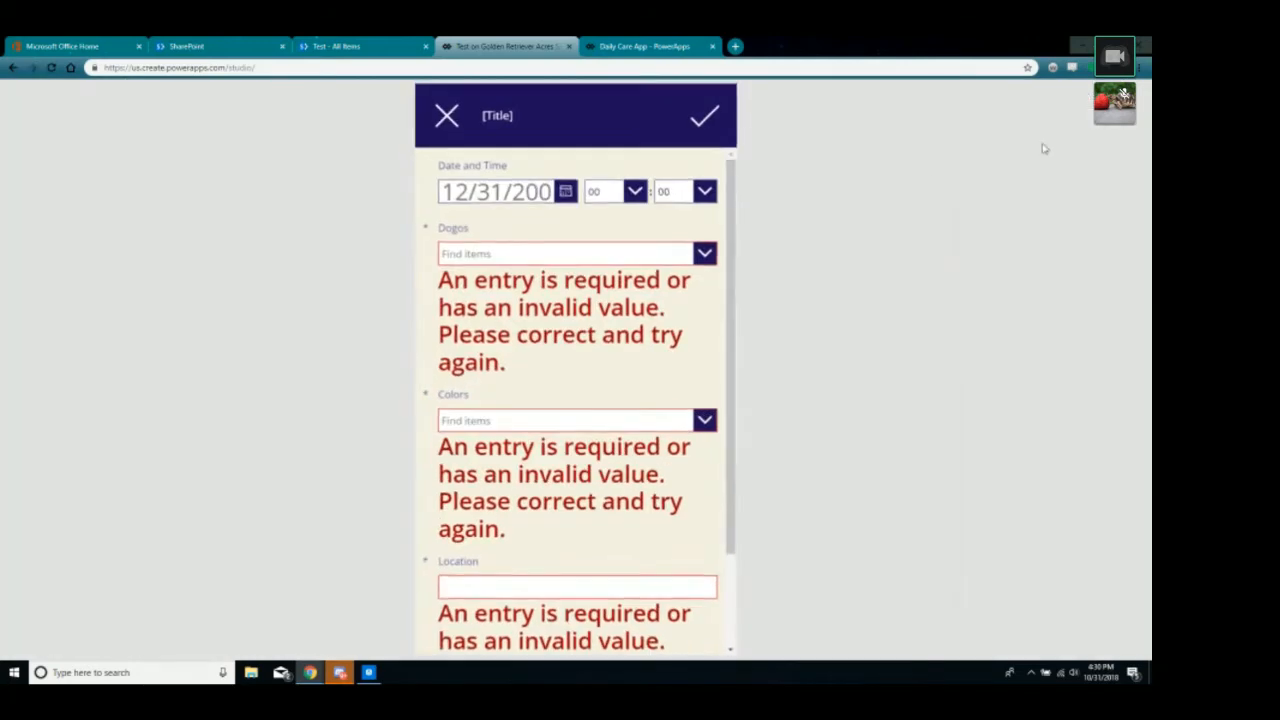
# Fill the form with PureBred and Non-Lab dogs and Location 'asdfa', and submit it.
pyautogui.click(688, 252)
pyautogui.click(626, 280)
pyautogui.click(507, 381)
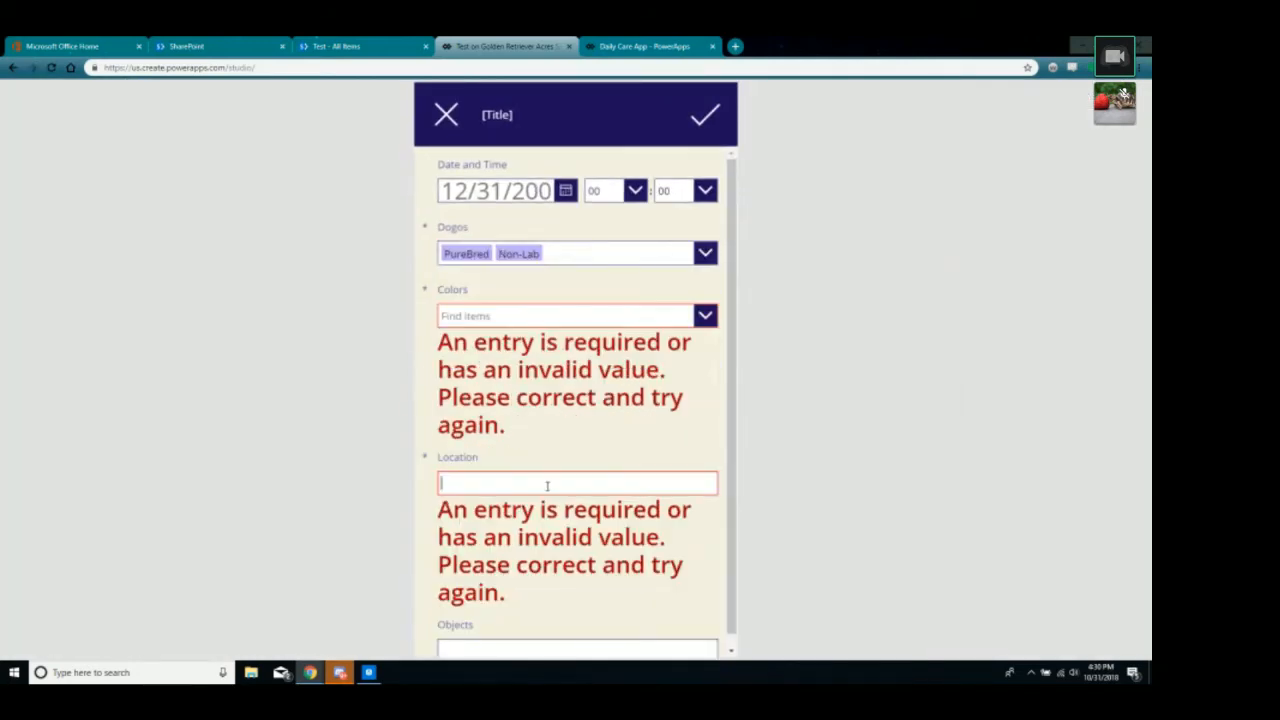
pyautogui.click(640, 483)
pyautogui.write('asdfa')
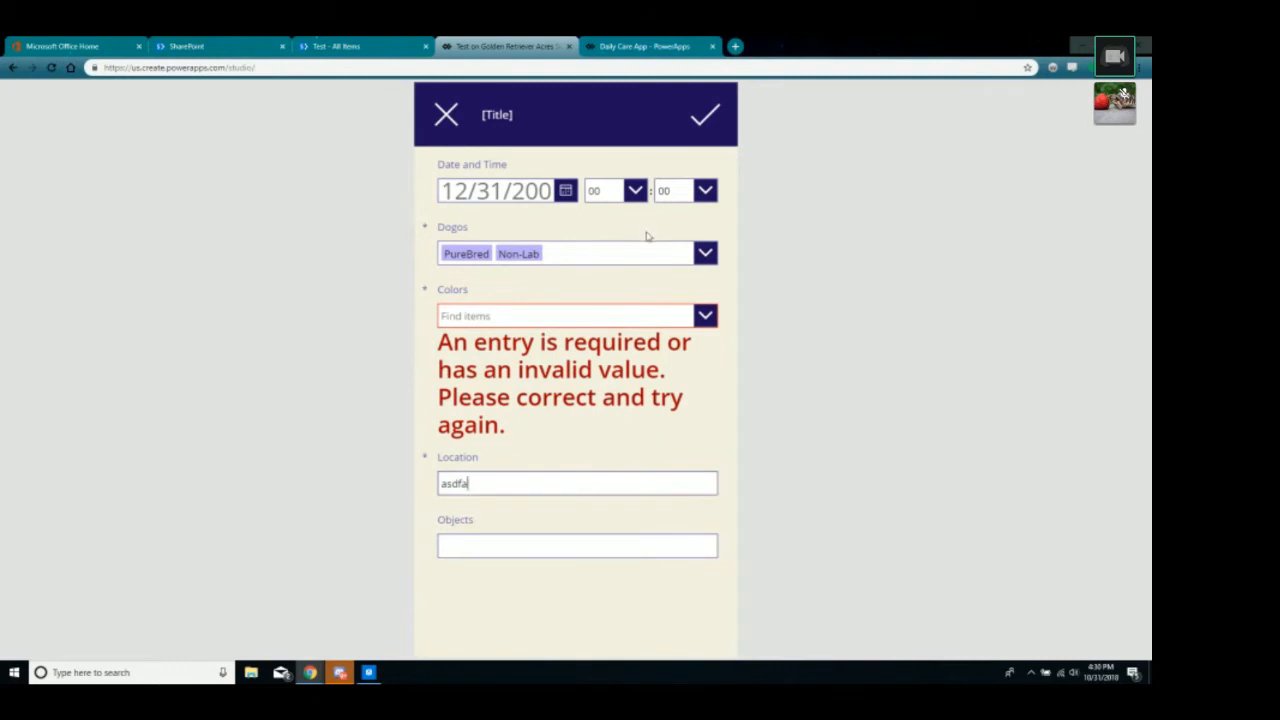
pyautogui.click(702, 118)
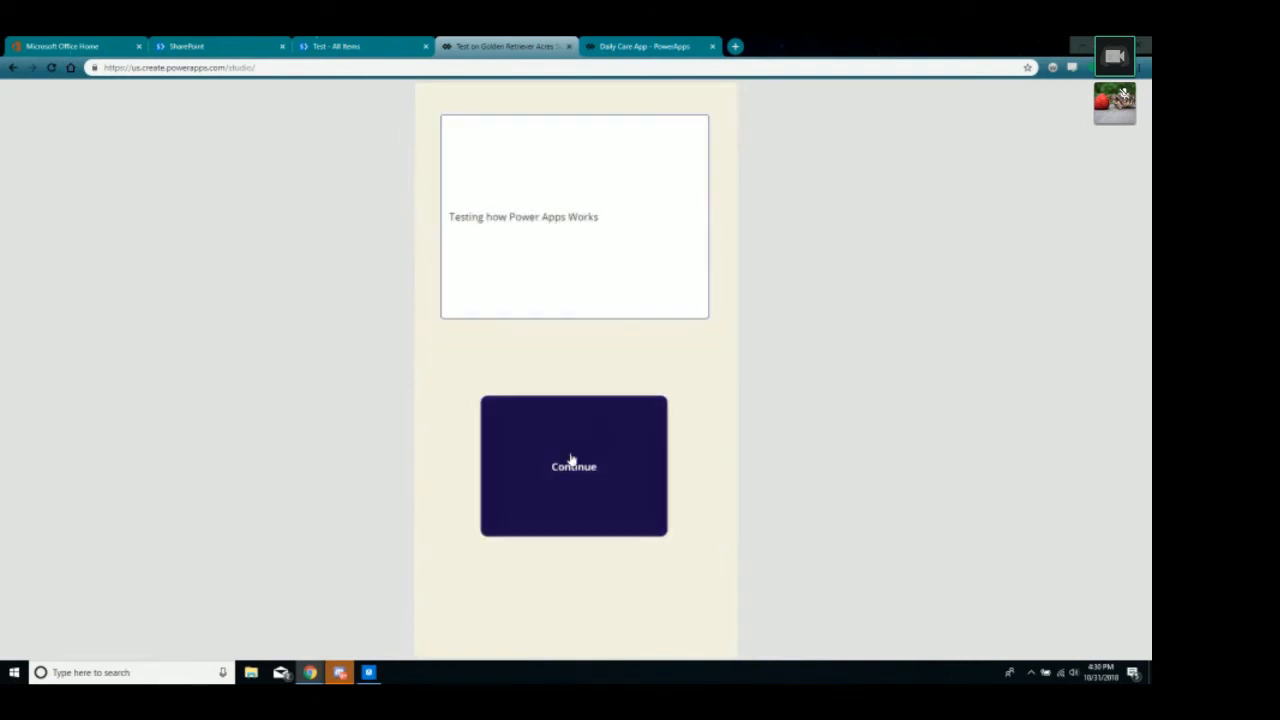
# Reopen the form via Continue, check the SharePoint Test list, and close the preview.
pyautogui.click(603, 451)
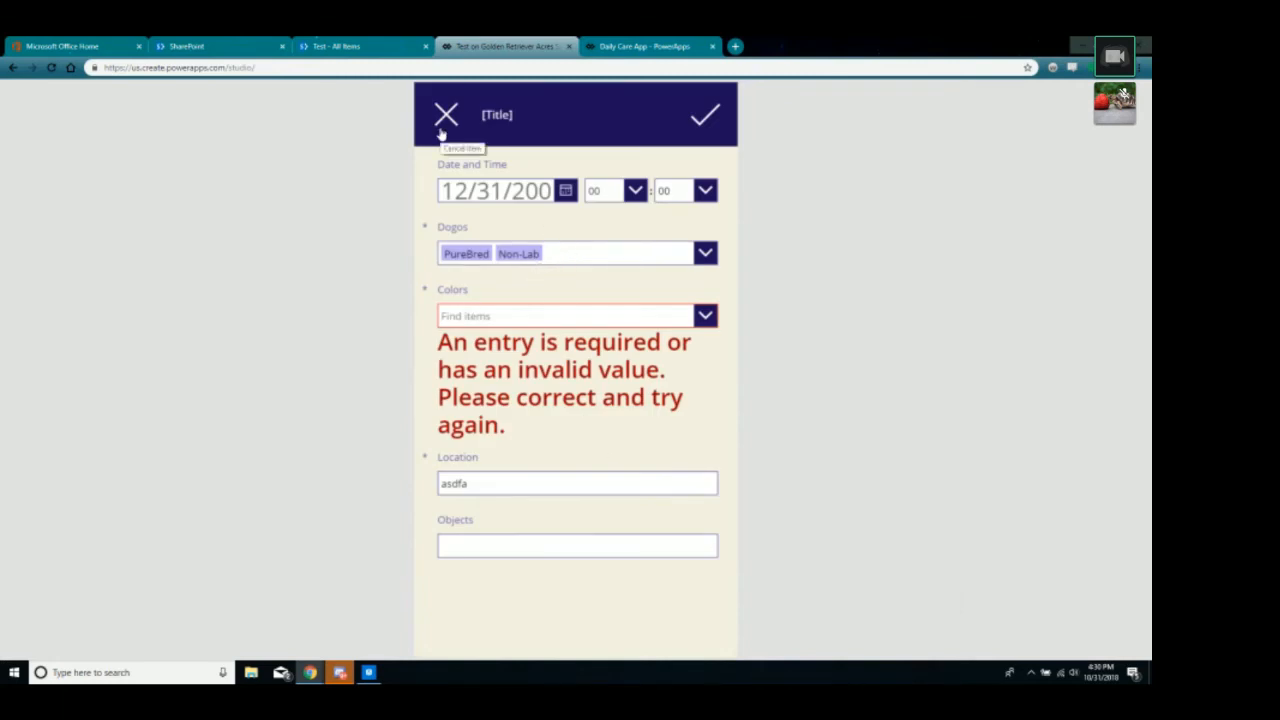
pyautogui.click(367, 45)
pyautogui.click(482, 46)
pyautogui.click(1138, 104)
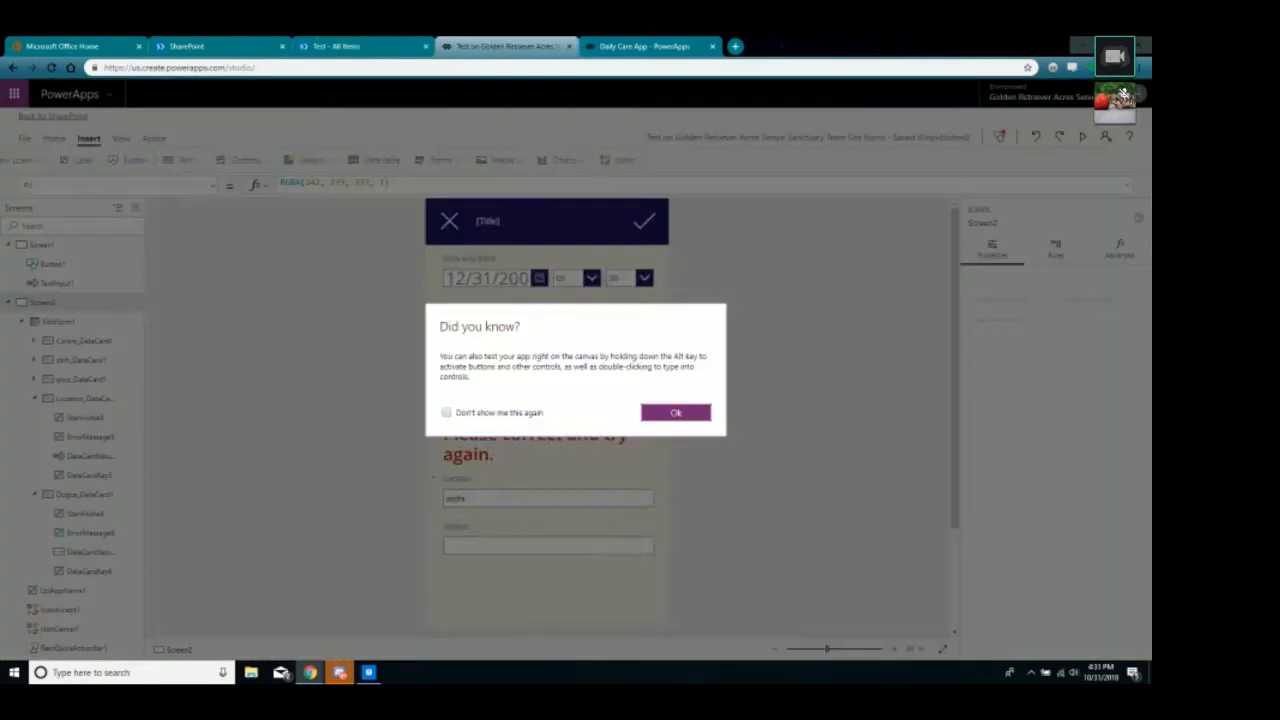
# Dismiss the tip and review the Continue button's action on Screen1.
pyautogui.click(663, 414)
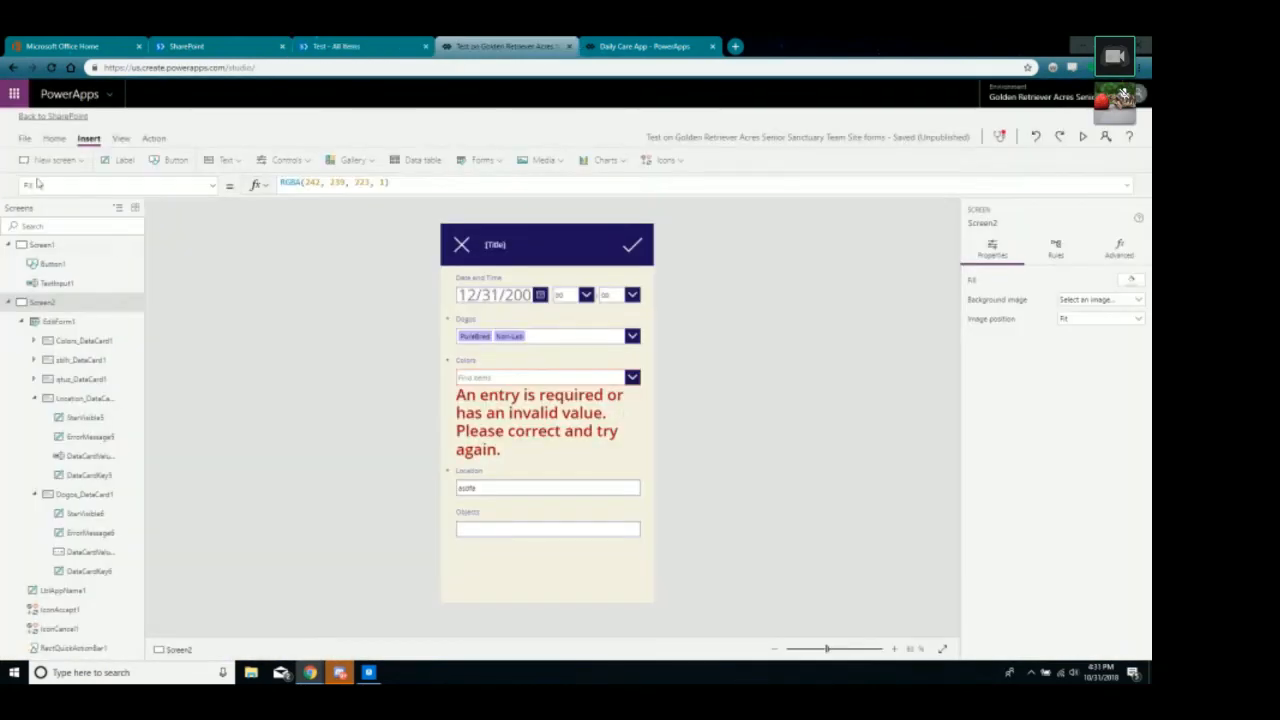
pyautogui.click(45, 244)
pyautogui.click(549, 459)
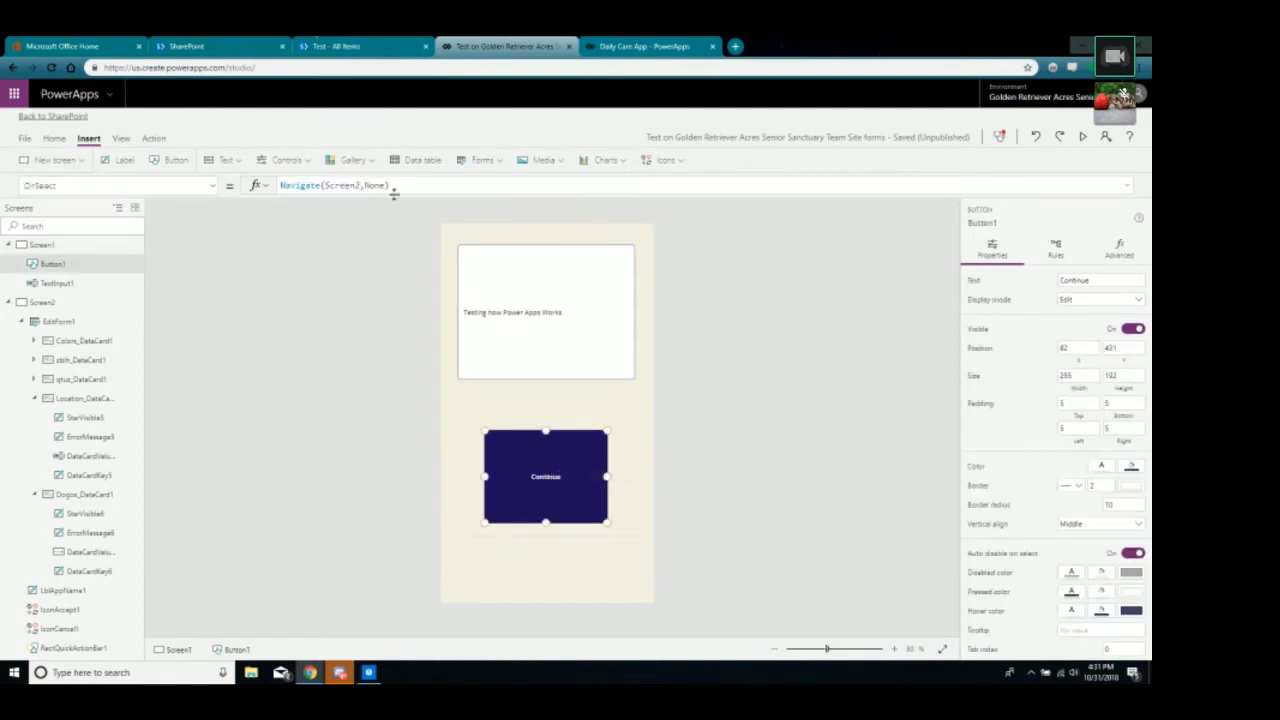
# Set Screen2's OnVisible property to NewForm(EditForm1).
pyautogui.click(44, 306)
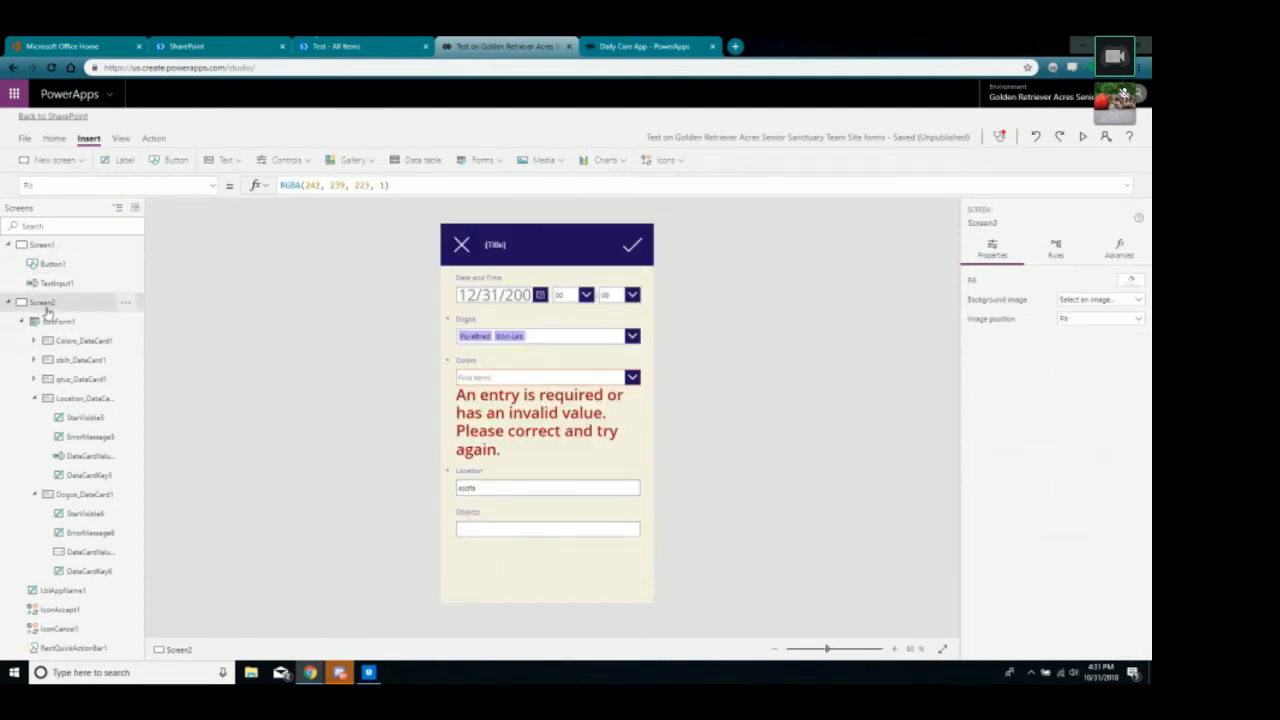
pyautogui.click(1058, 252)
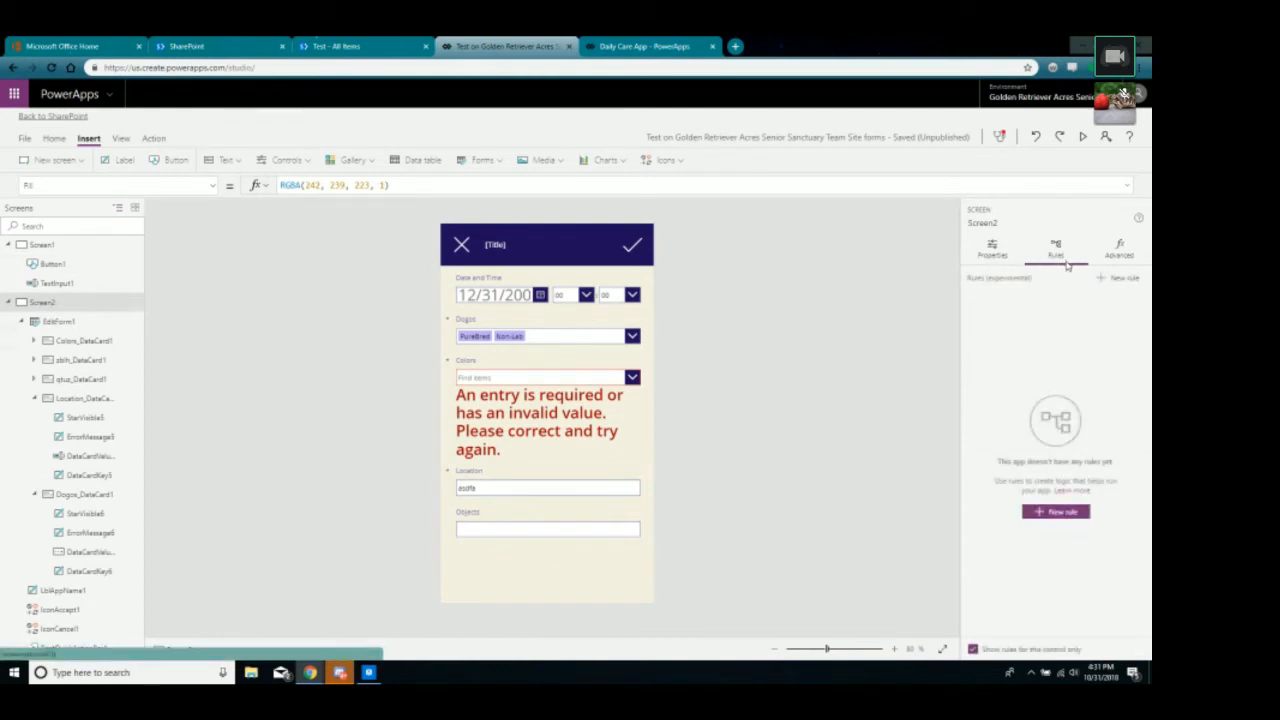
pyautogui.click(1110, 248)
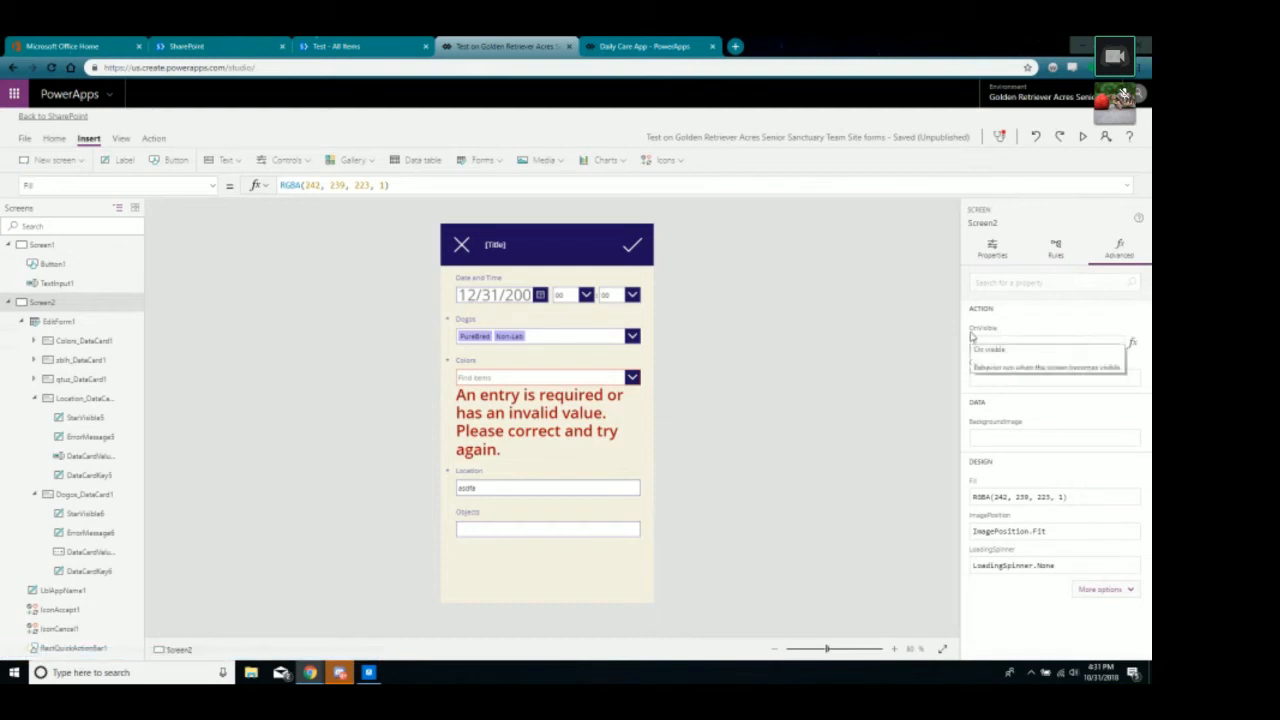
pyautogui.click(975, 343)
pyautogui.write('NewForm(')
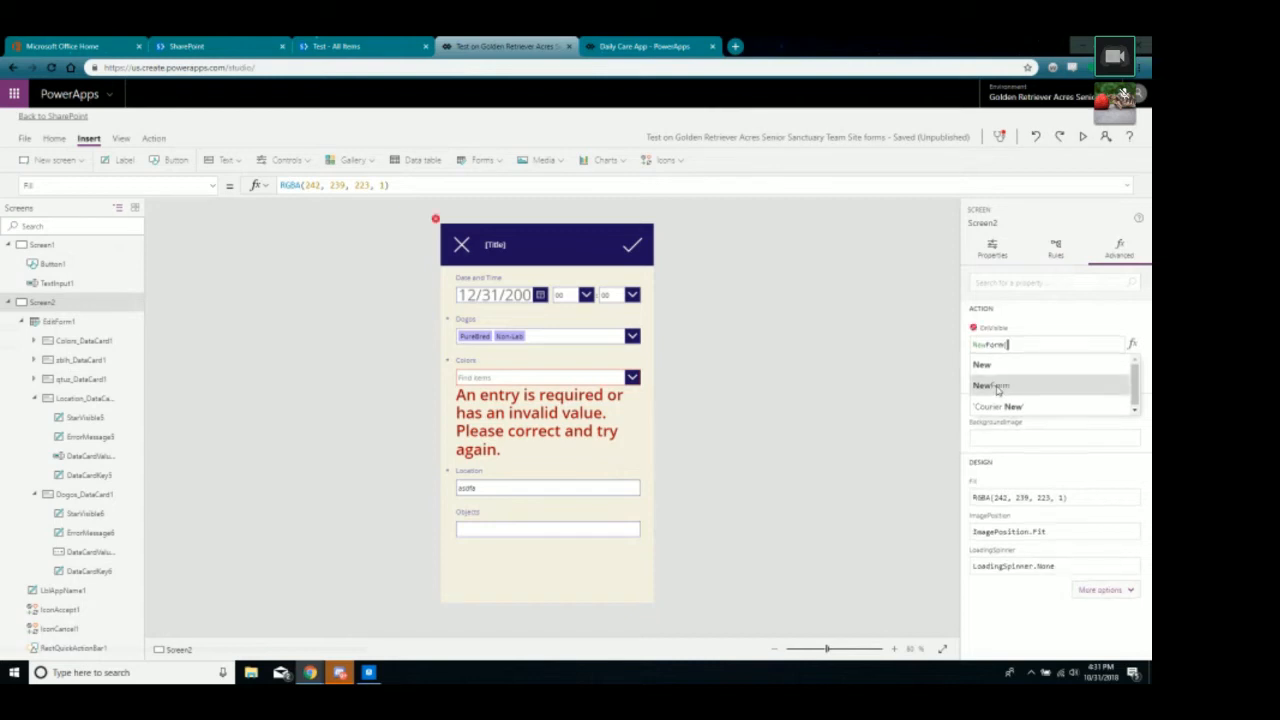
pyautogui.click(988, 385)
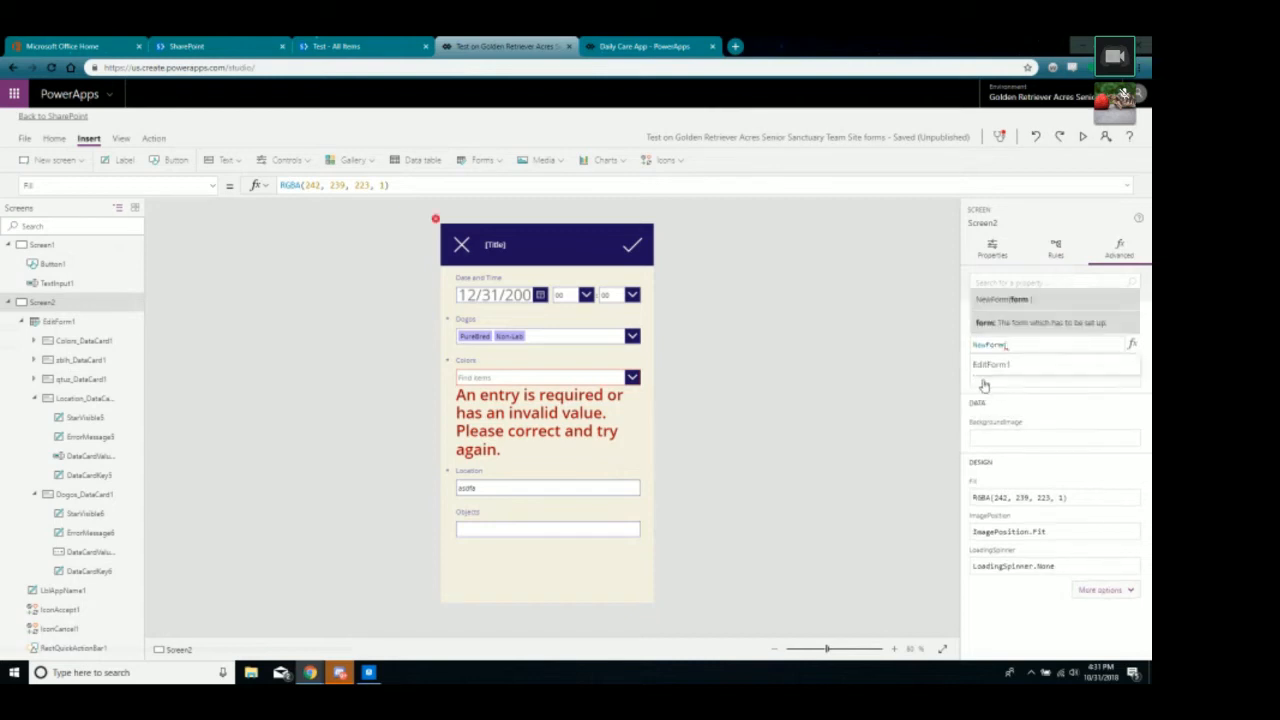
pyautogui.click(994, 367)
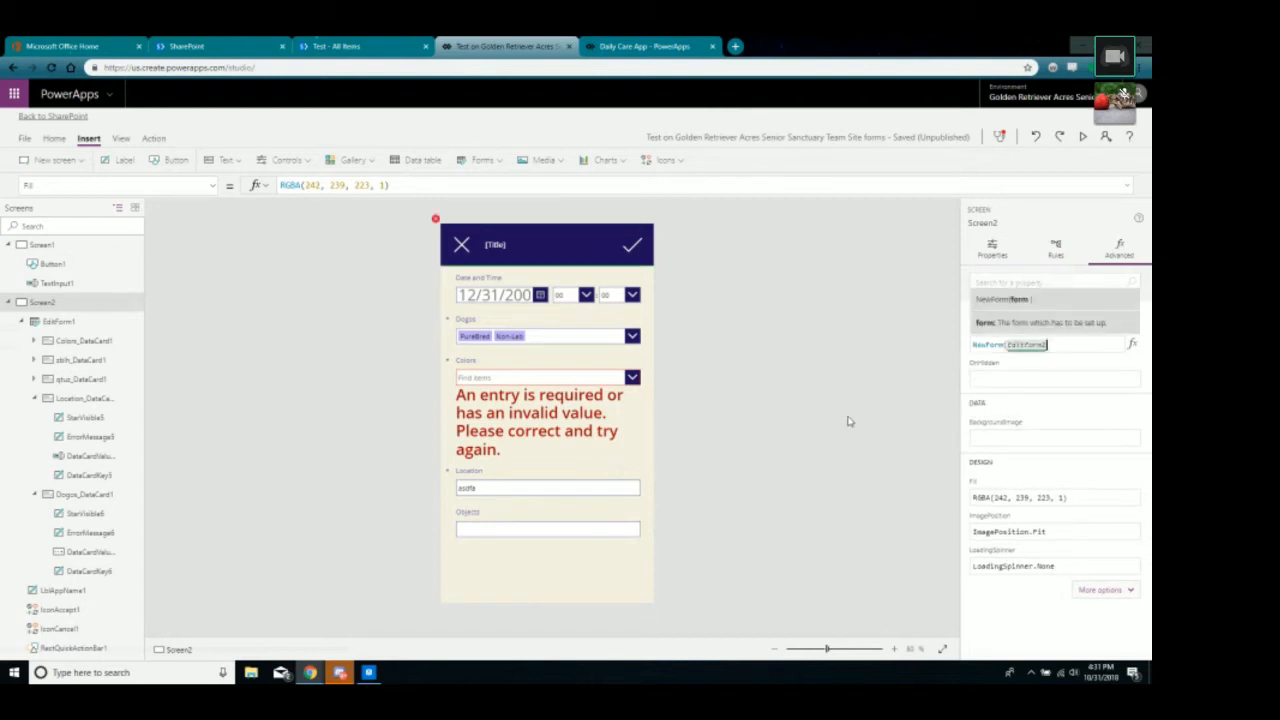
pyautogui.click(848, 421)
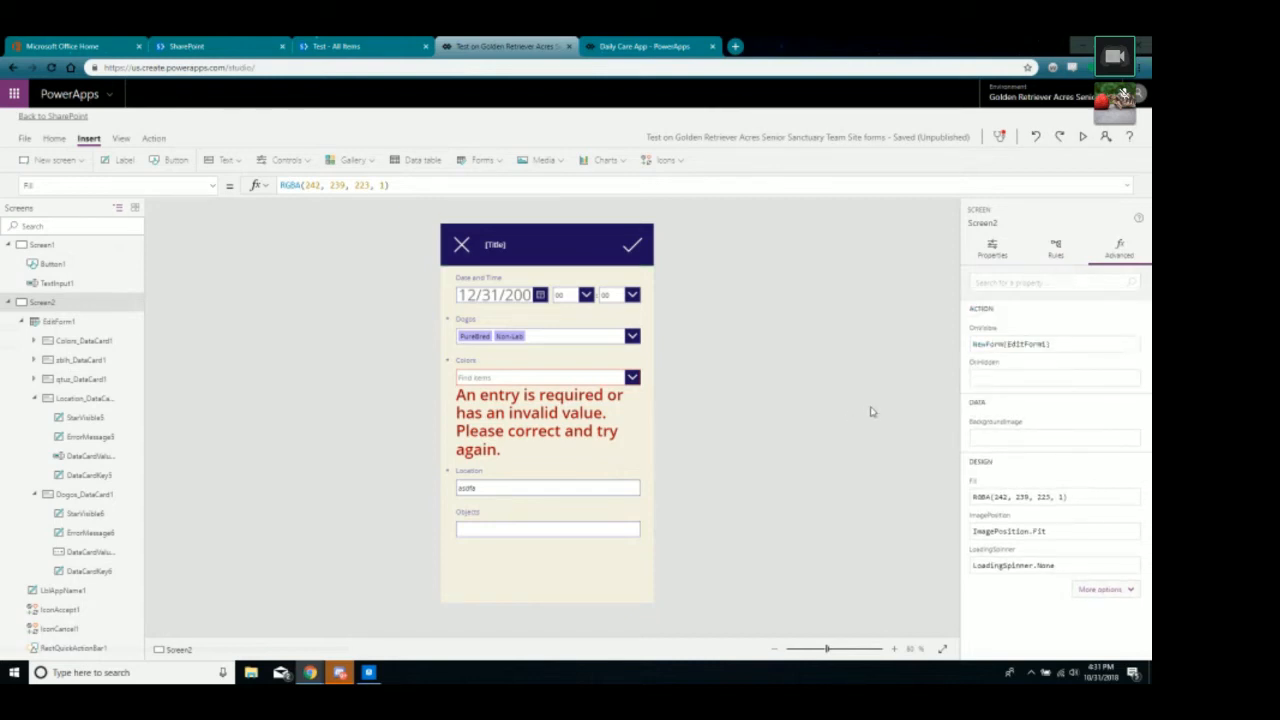
pyautogui.click(40, 245)
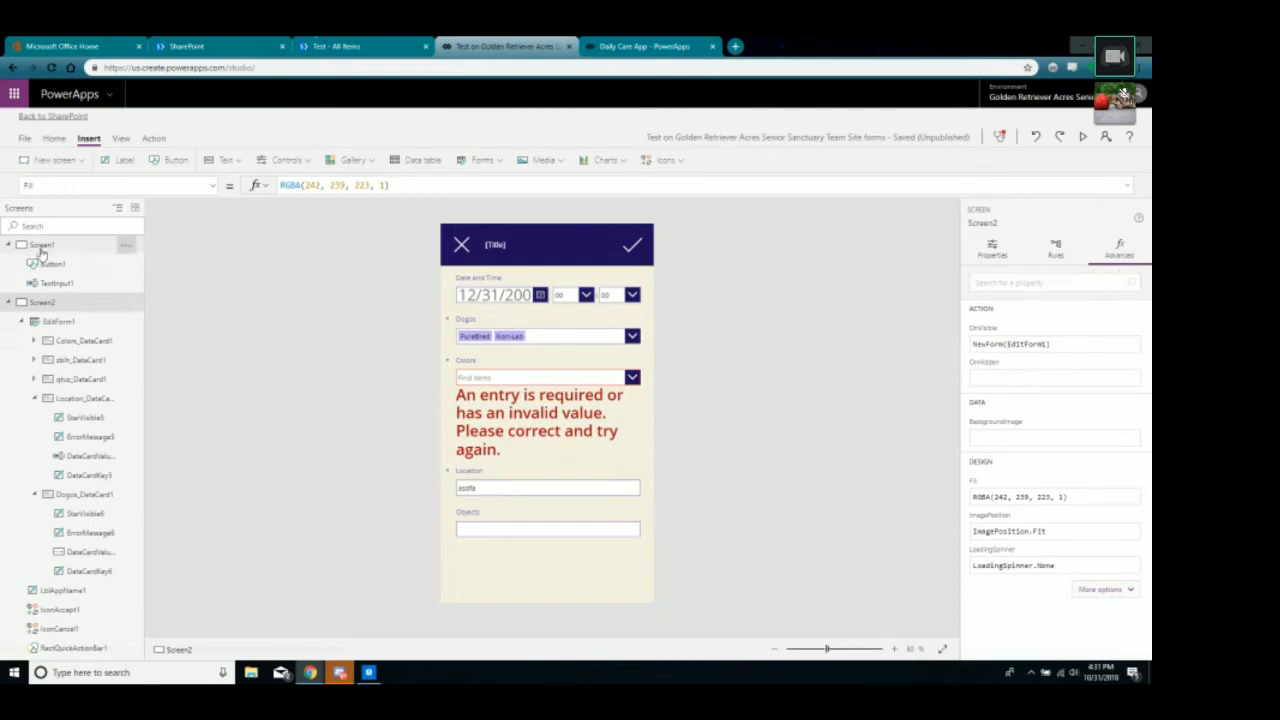
pyautogui.click(1082, 139)
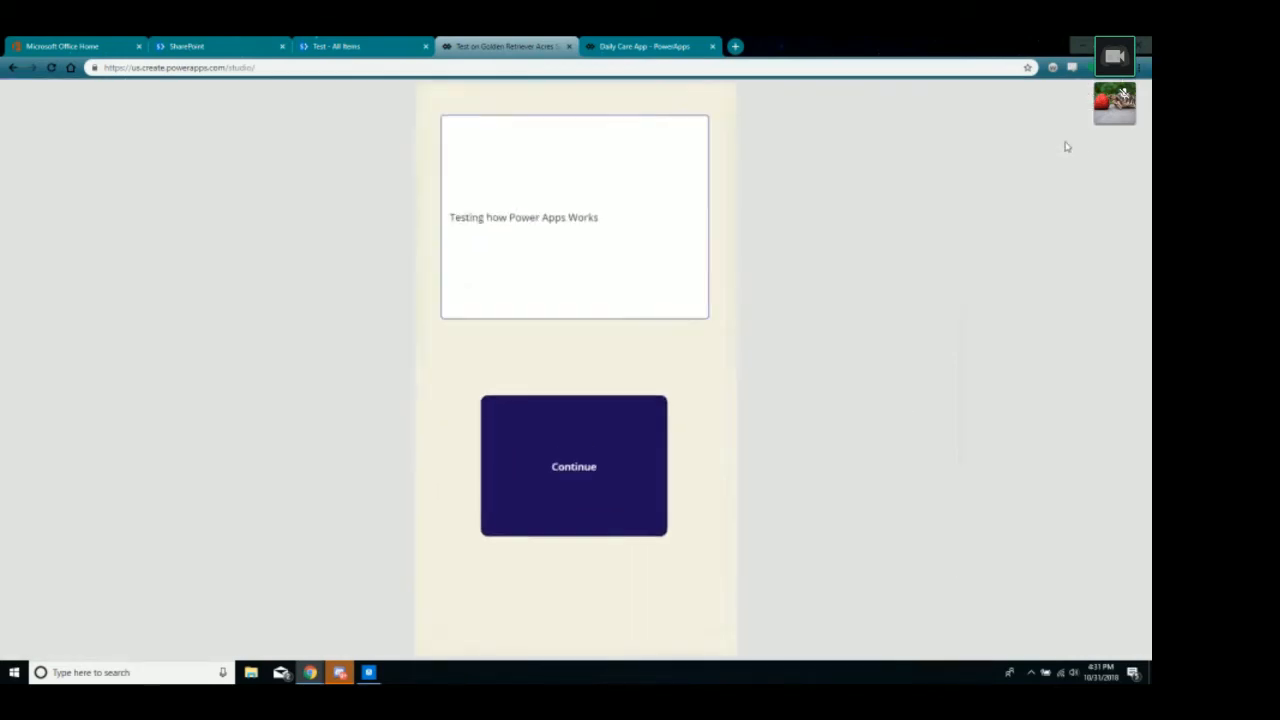
pyautogui.click(563, 451)
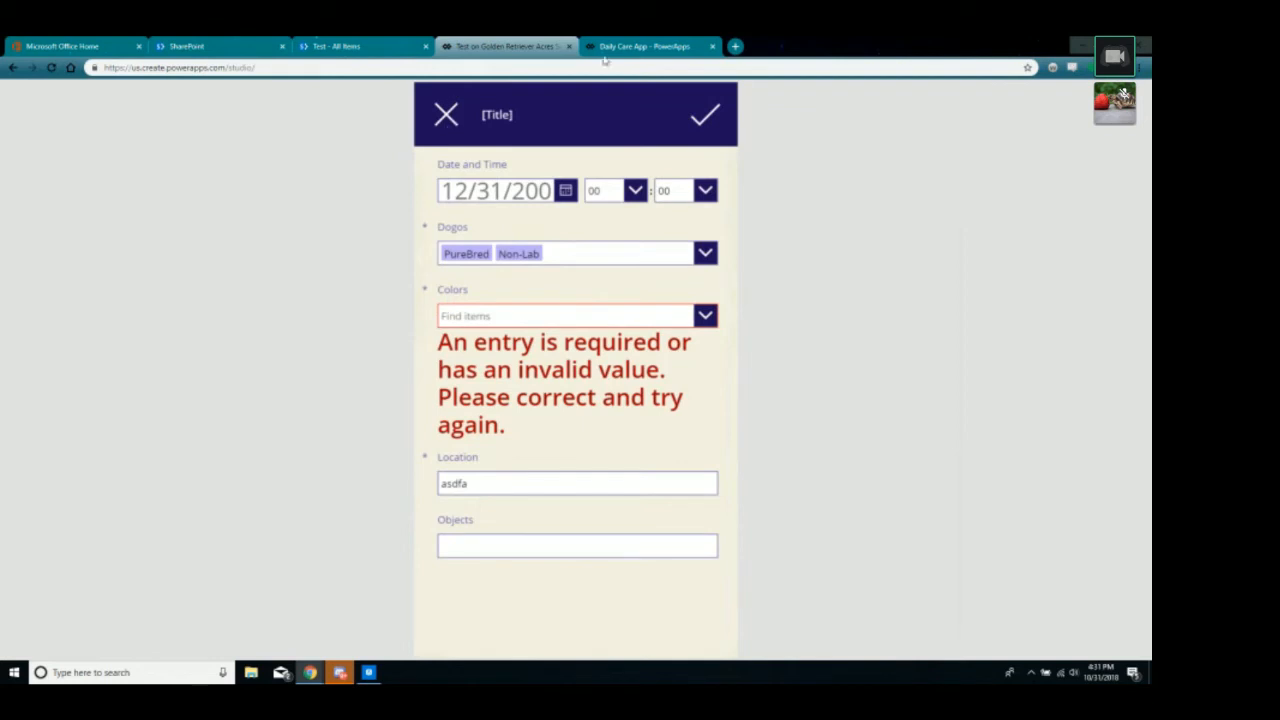
pyautogui.press('Escape')
pyautogui.click(459, 245)
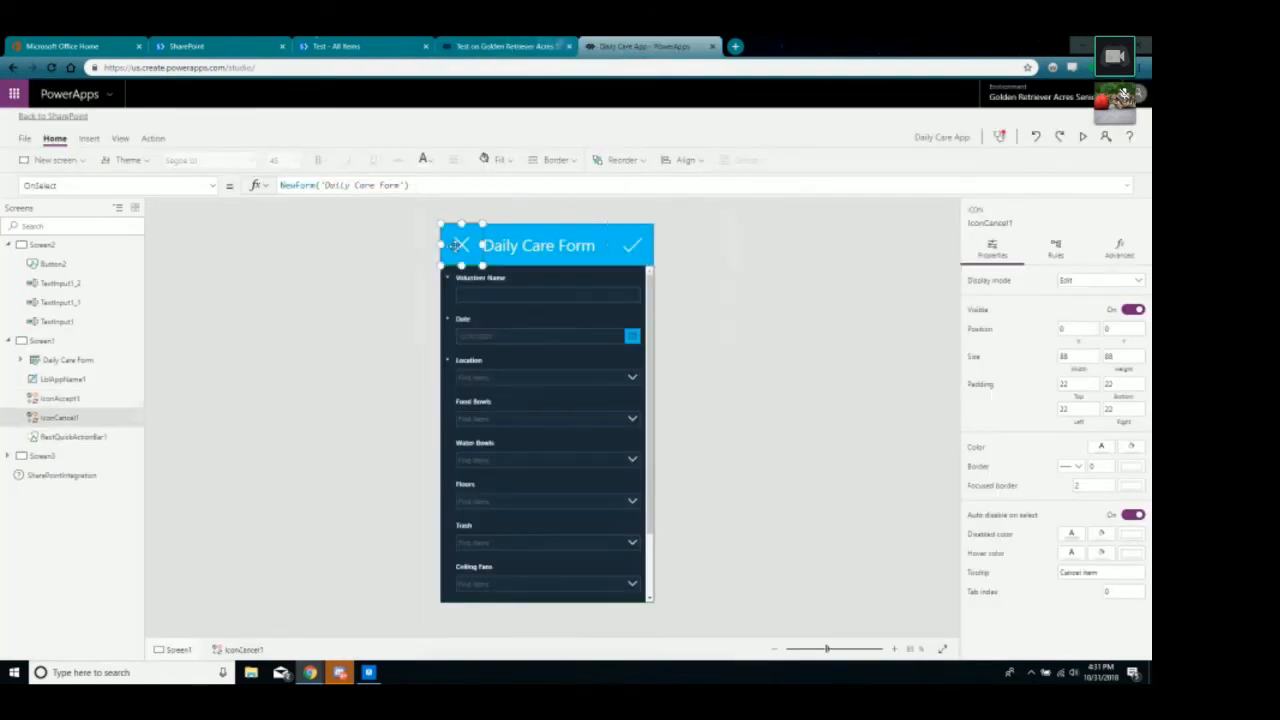
pyautogui.click(379, 257)
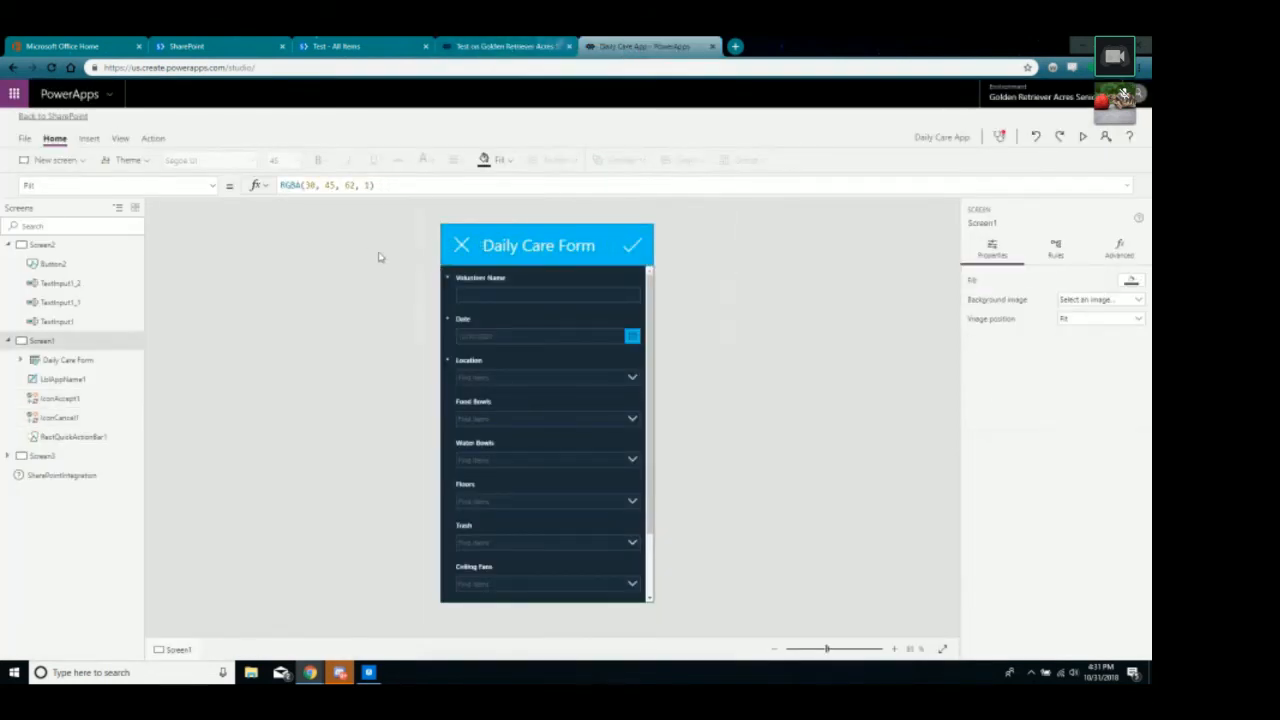
pyautogui.click(40, 245)
pyautogui.click(545, 551)
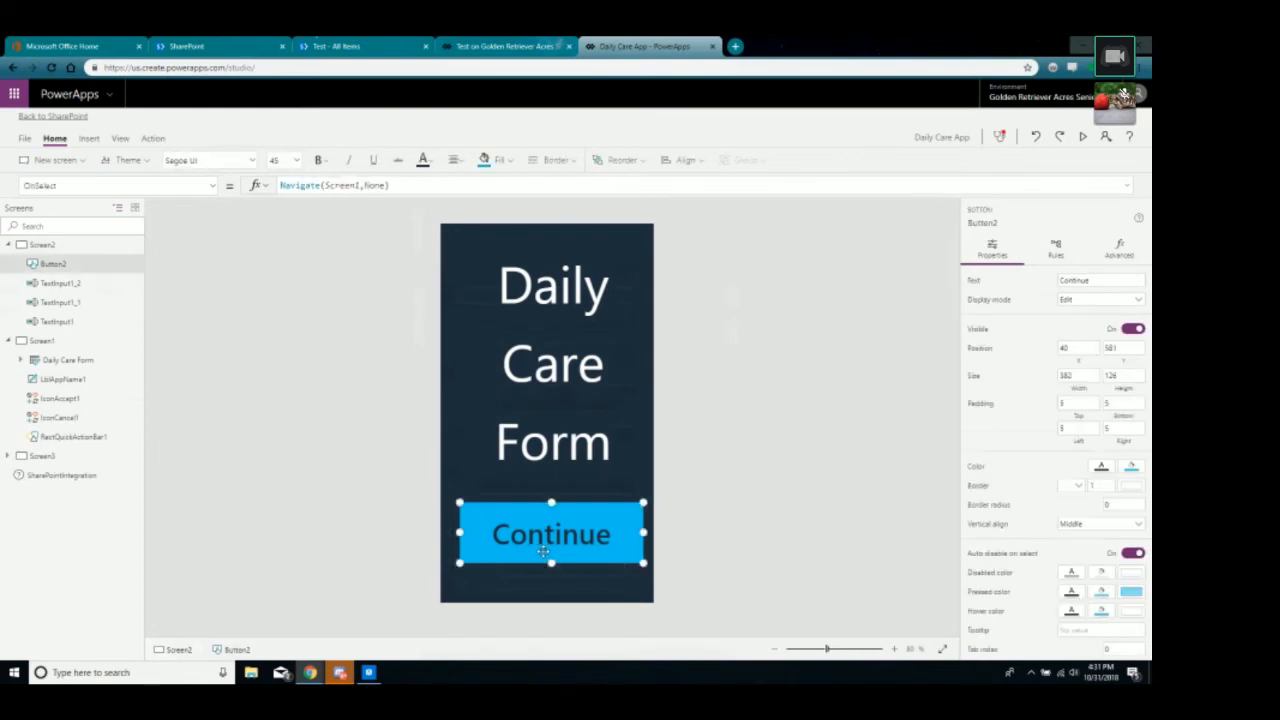
pyautogui.click(37, 342)
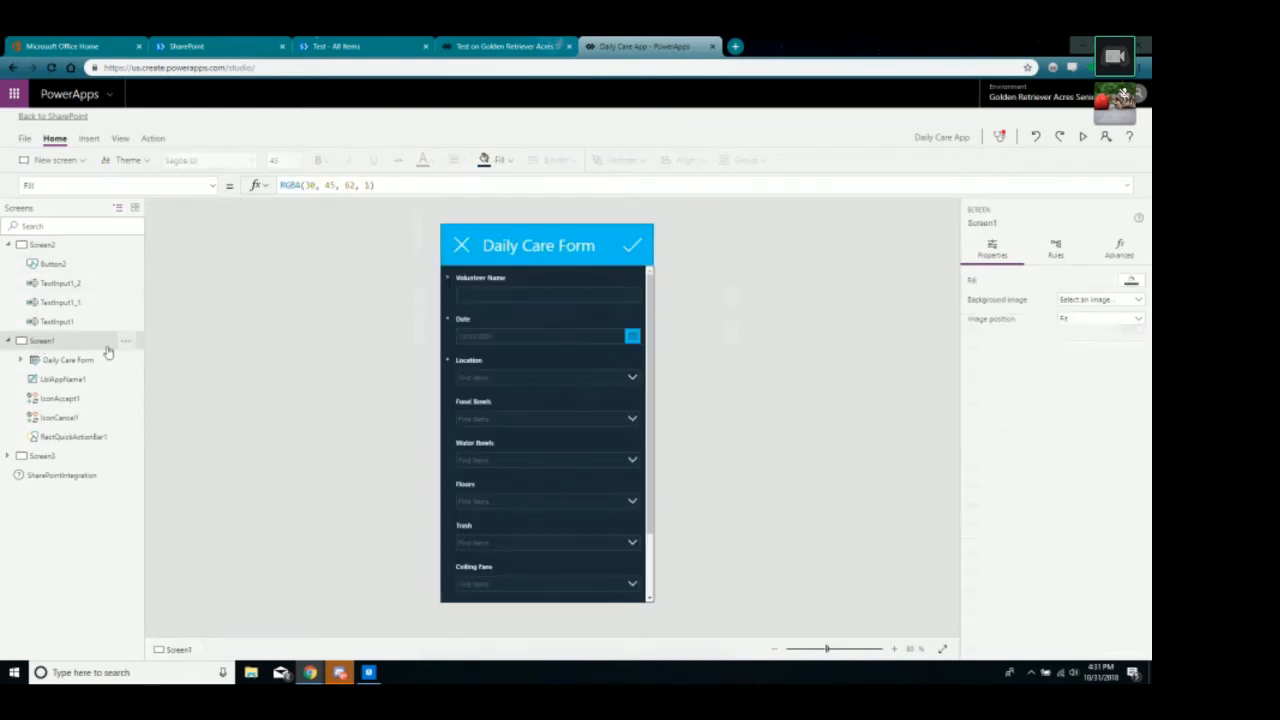
pyautogui.click(1121, 252)
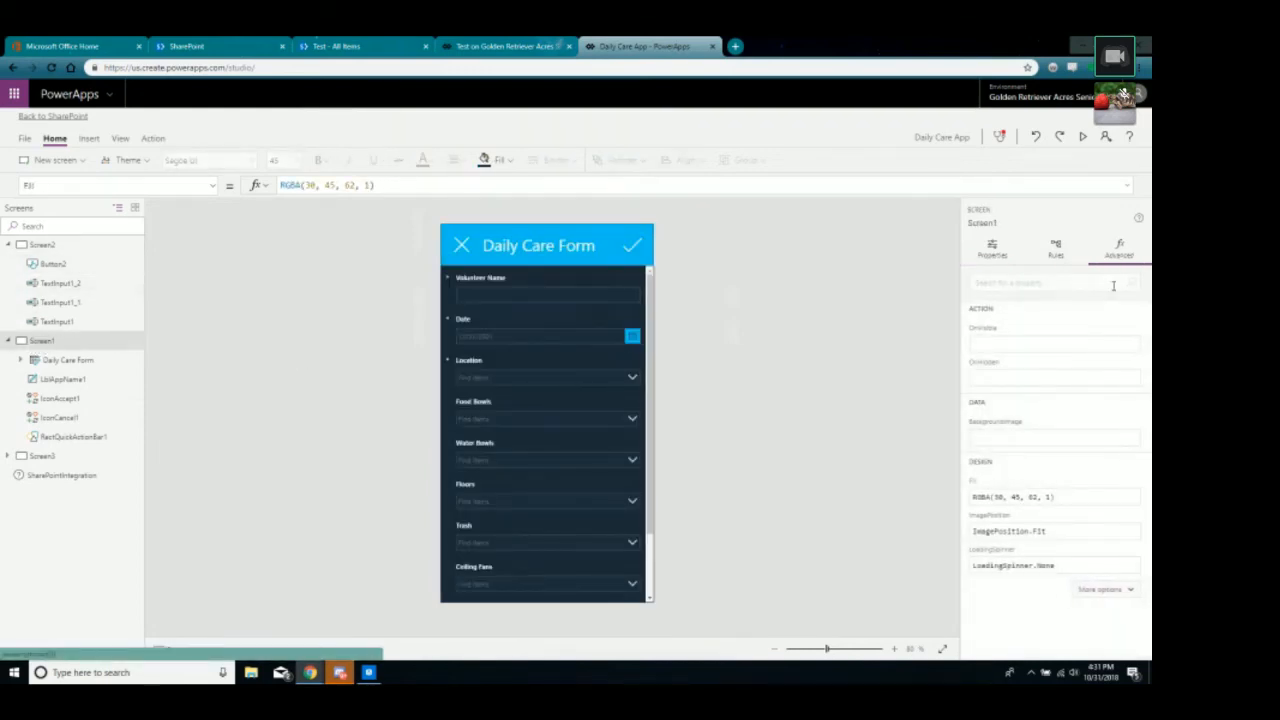
pyautogui.click(1052, 244)
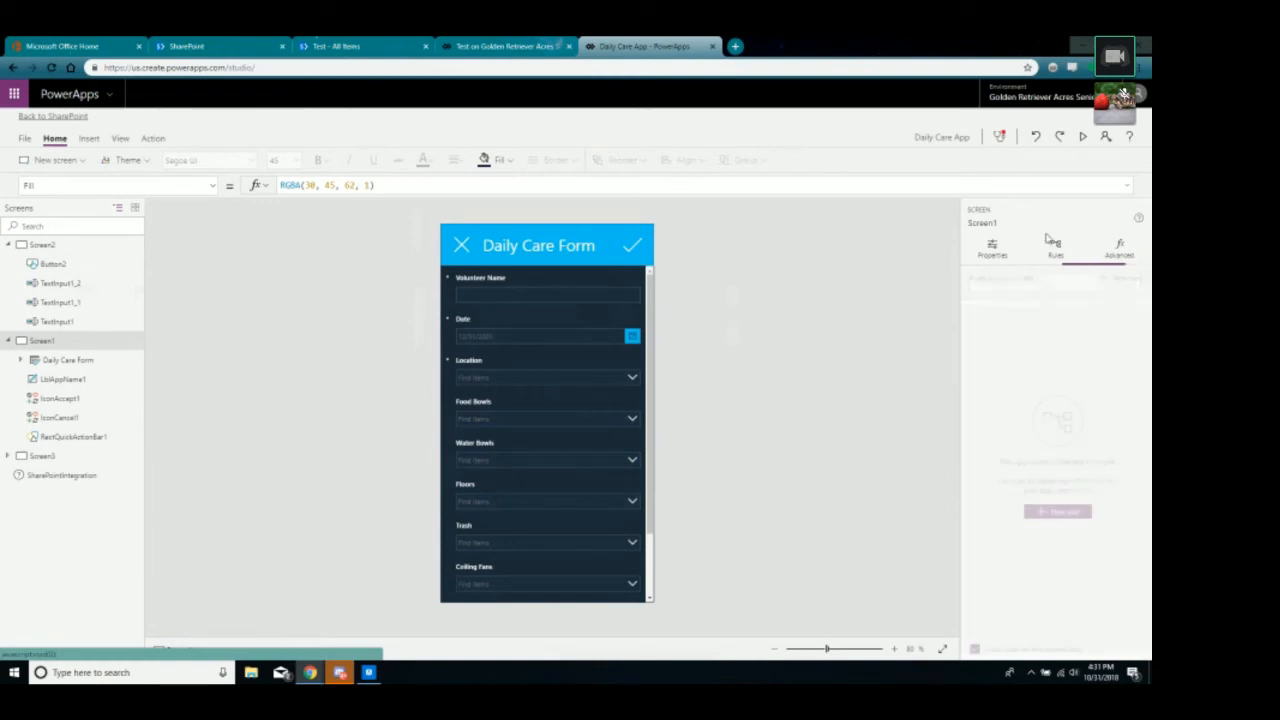
pyautogui.click(990, 252)
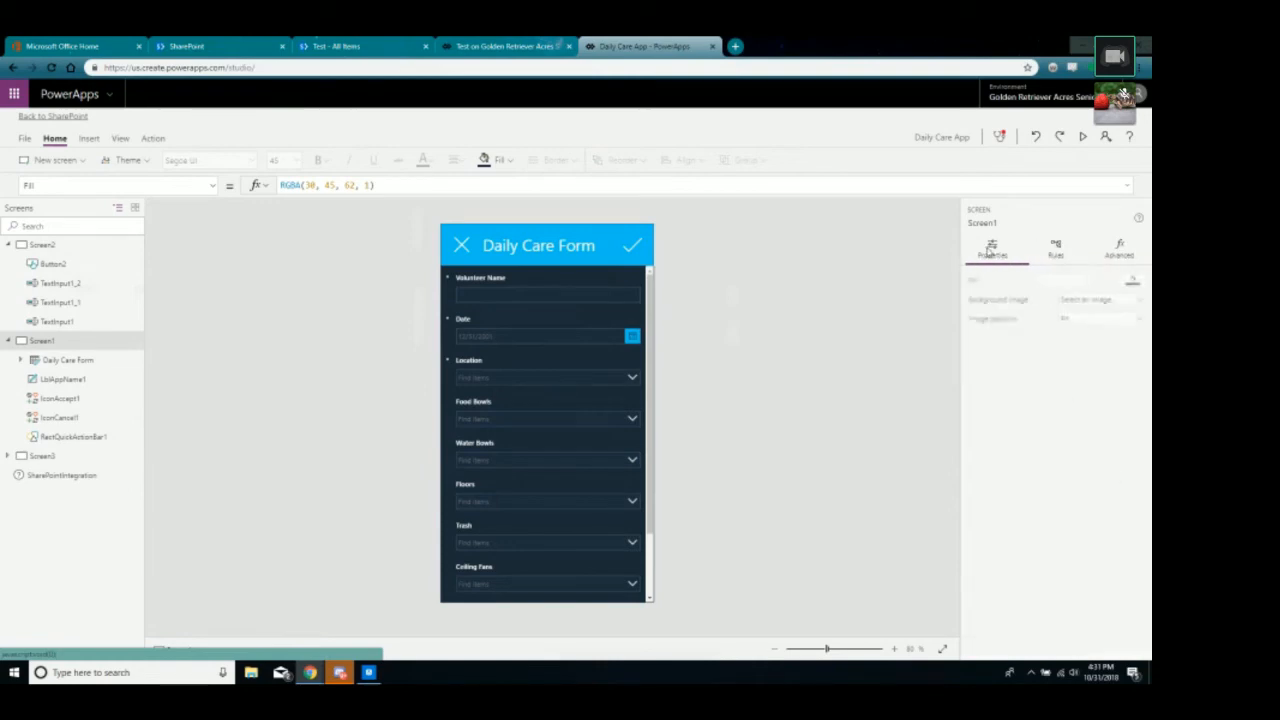
pyautogui.click(645, 309)
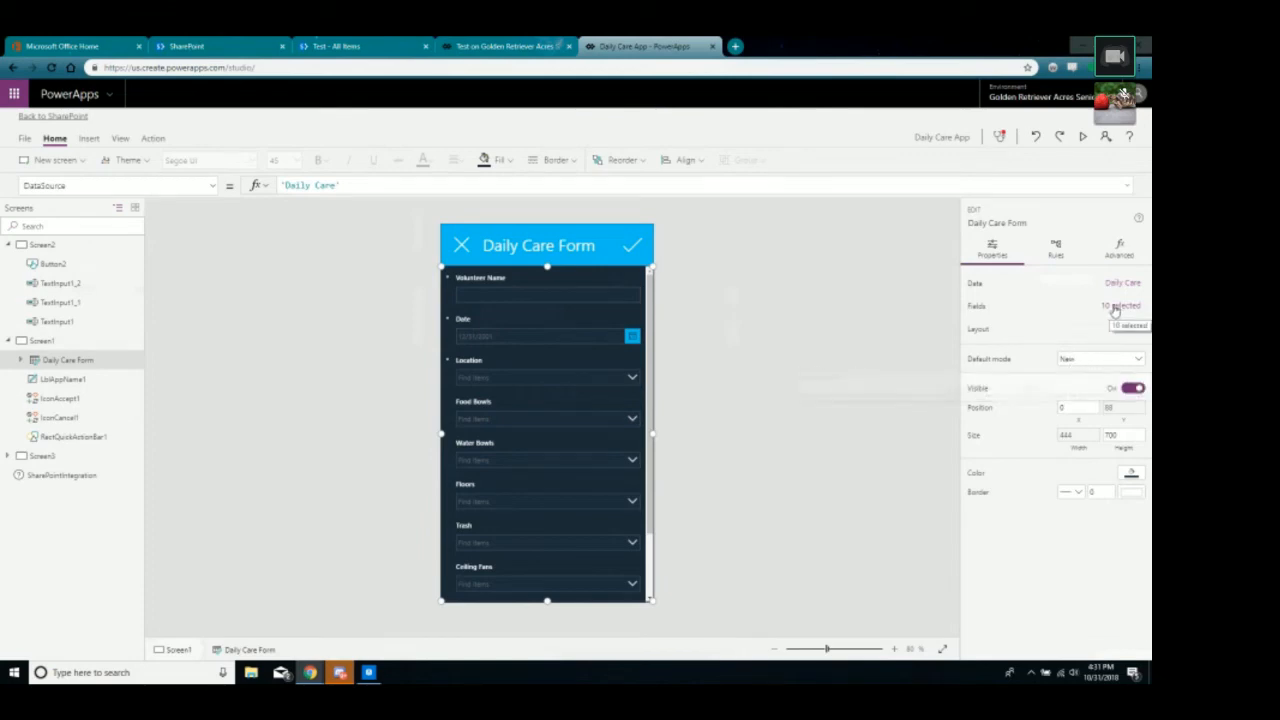
pyautogui.click(1114, 251)
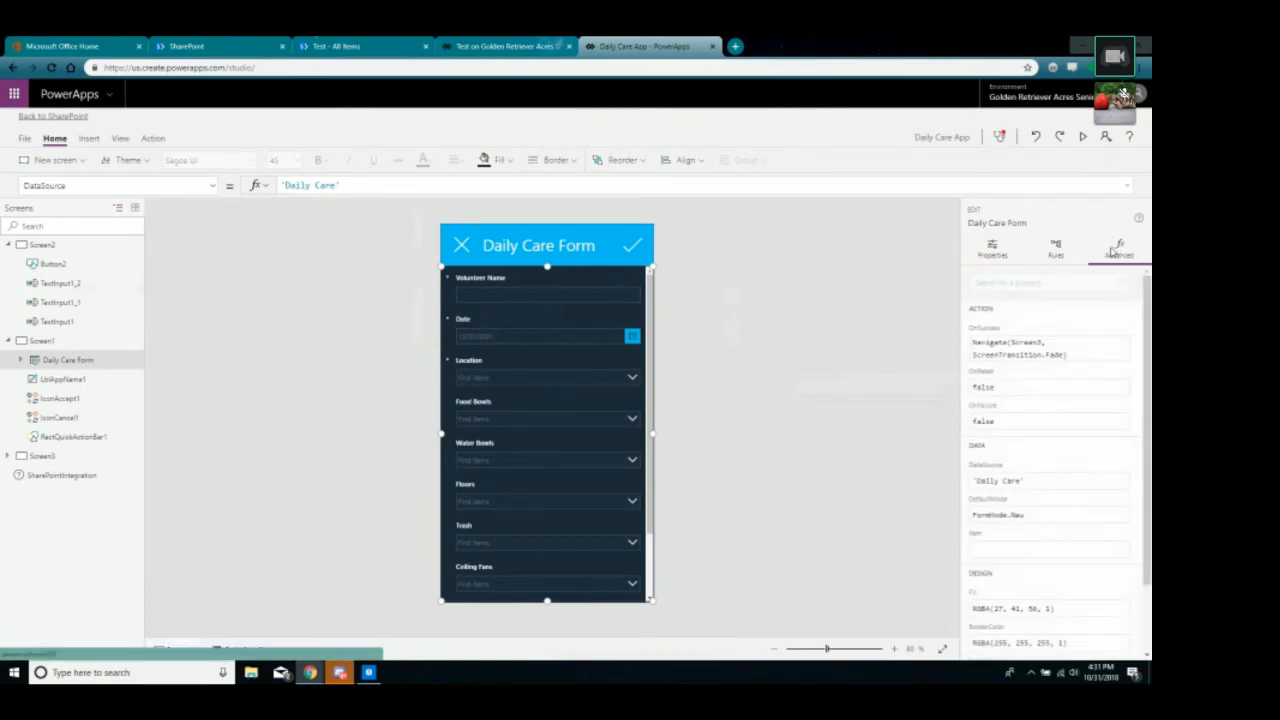
pyautogui.scroll(-1, 1057, 384)
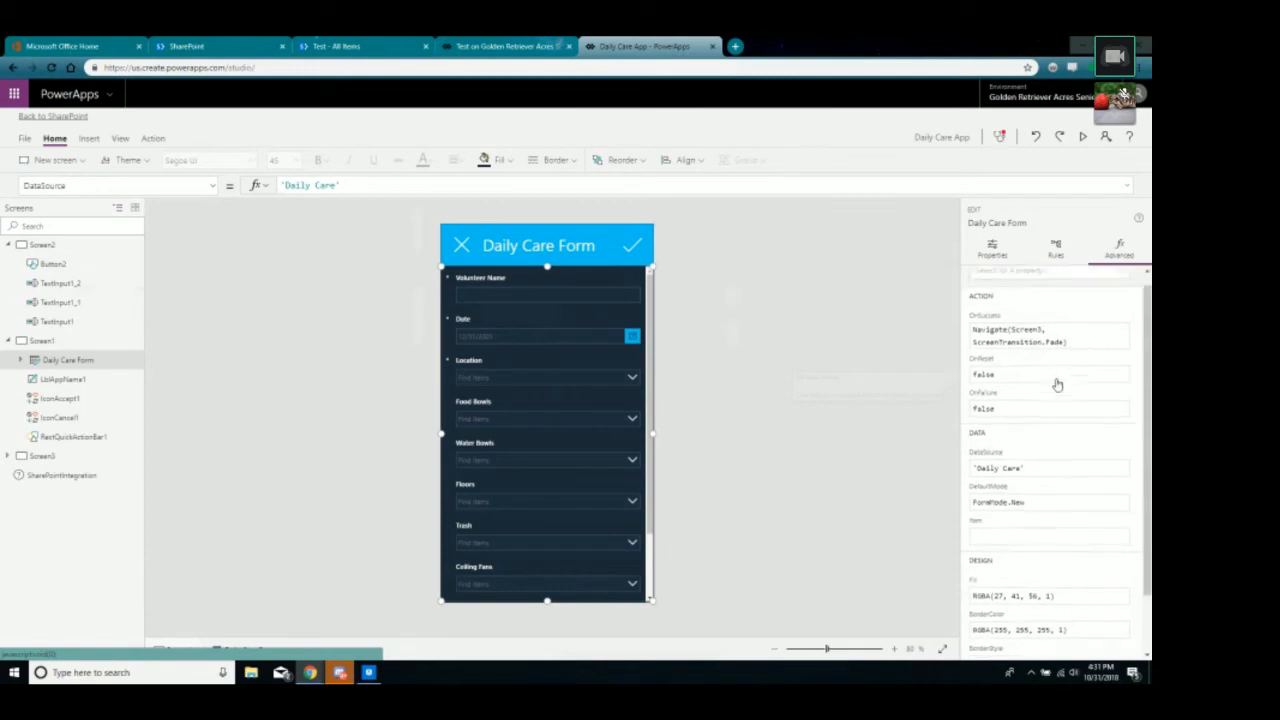
pyautogui.scroll(1, 1070, 365)
pyautogui.click(1077, 353)
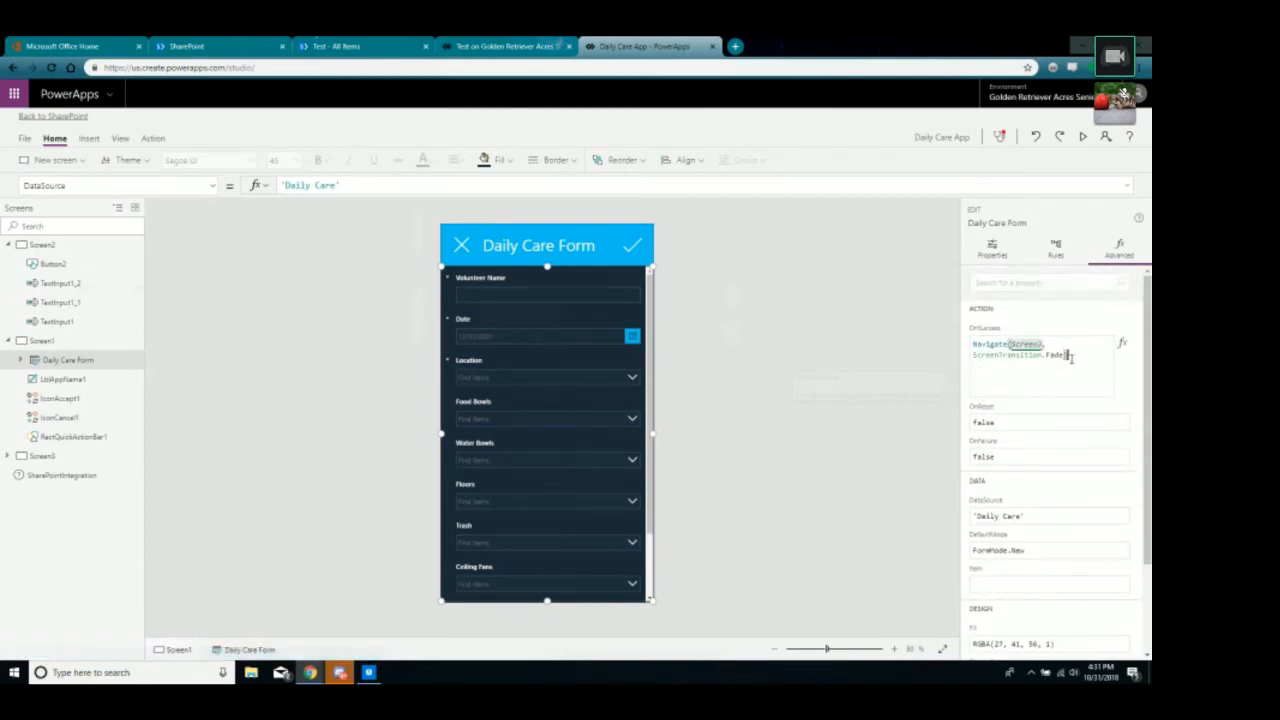
pyautogui.click(893, 416)
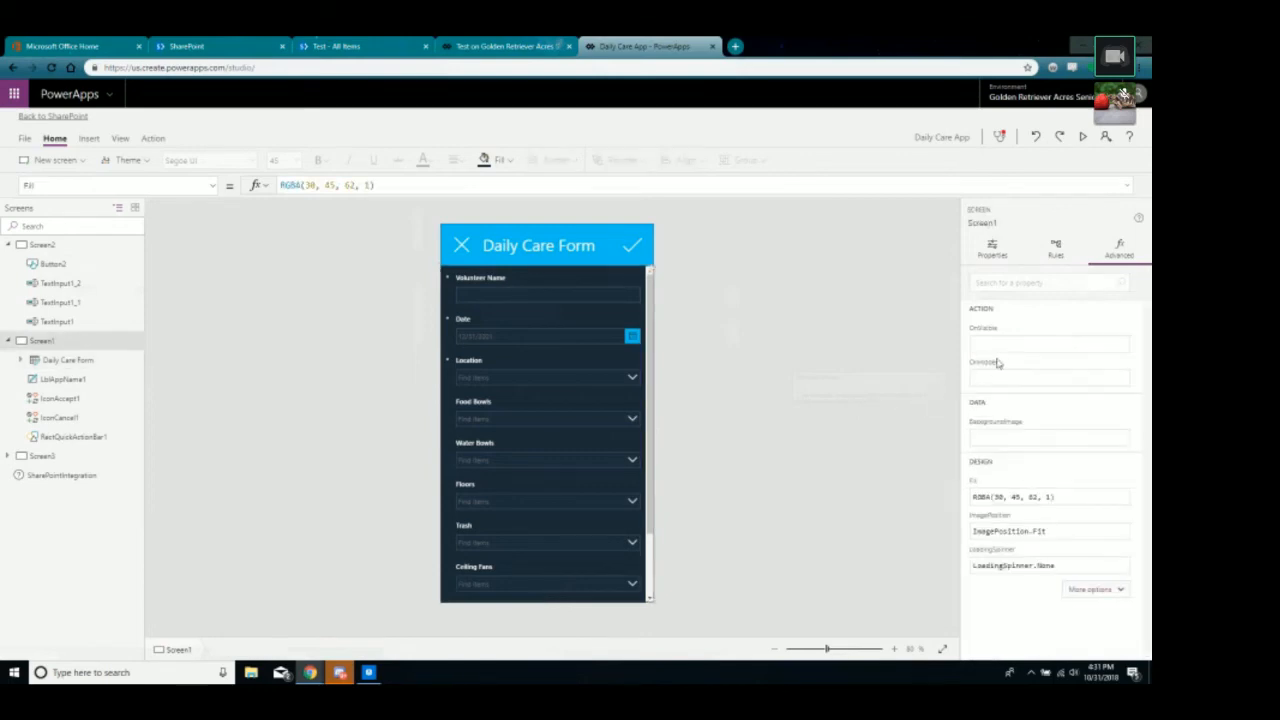
pyautogui.click(651, 380)
pyautogui.scroll(-2, 1023, 380)
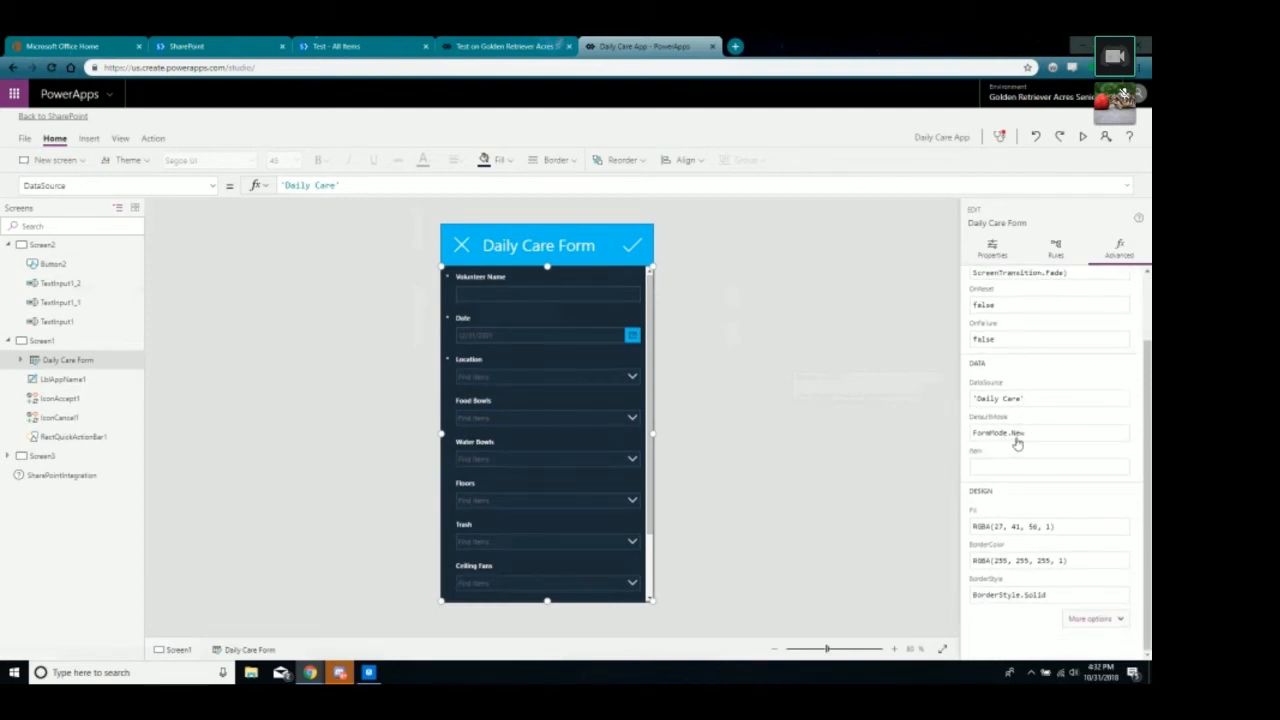
# In the test app, set EditForm1's data source to Test.
pyautogui.click(503, 47)
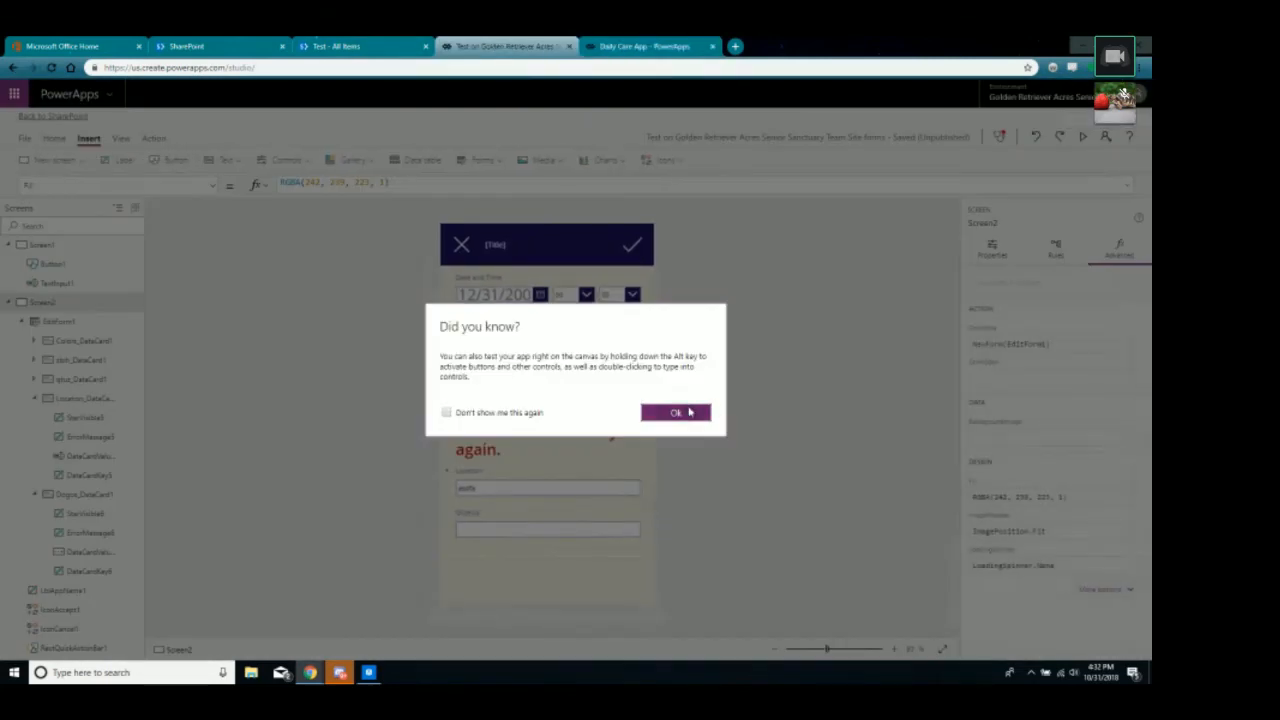
pyautogui.click(688, 411)
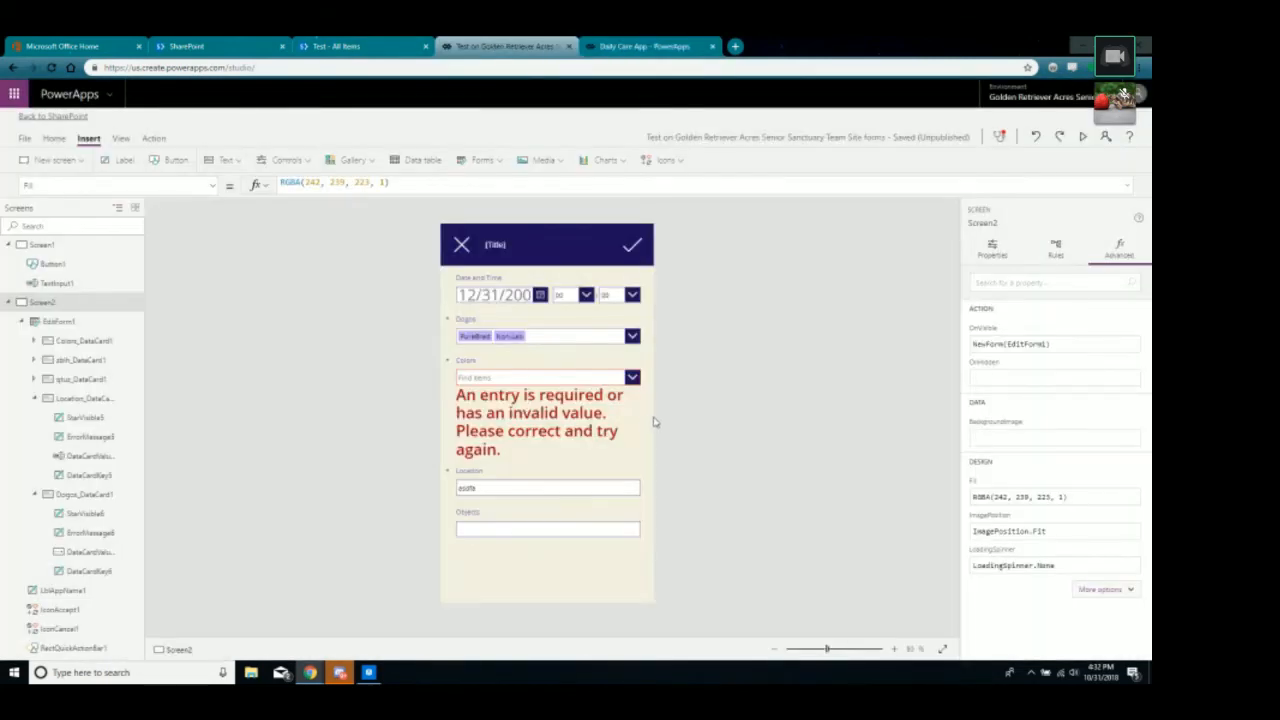
pyautogui.click(652, 424)
pyautogui.click(645, 575)
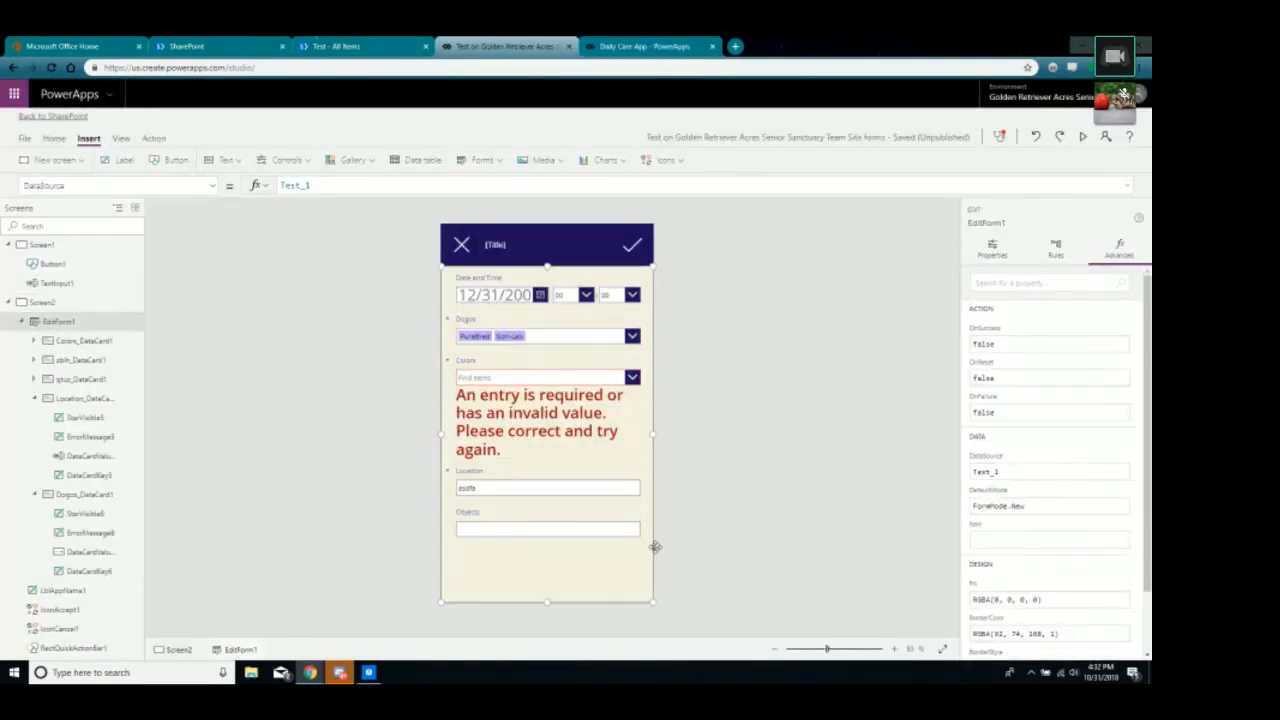
pyautogui.click(1028, 470)
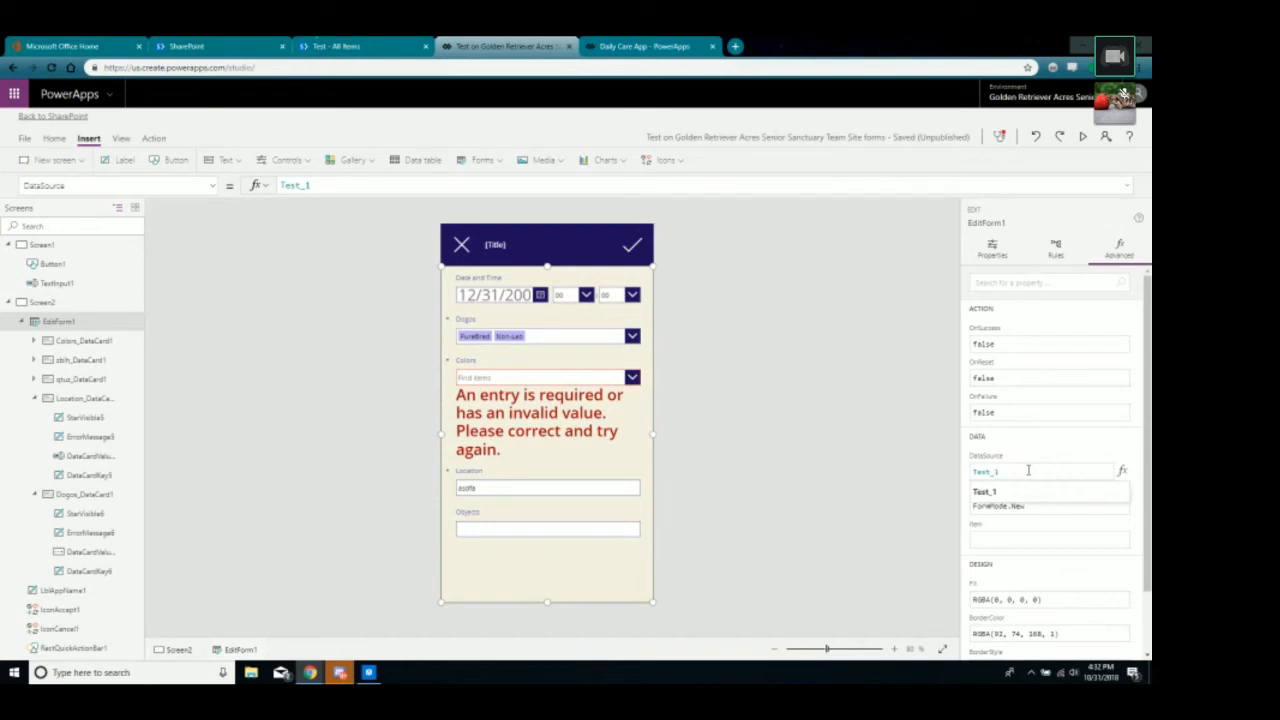
pyautogui.press('BackSpace')
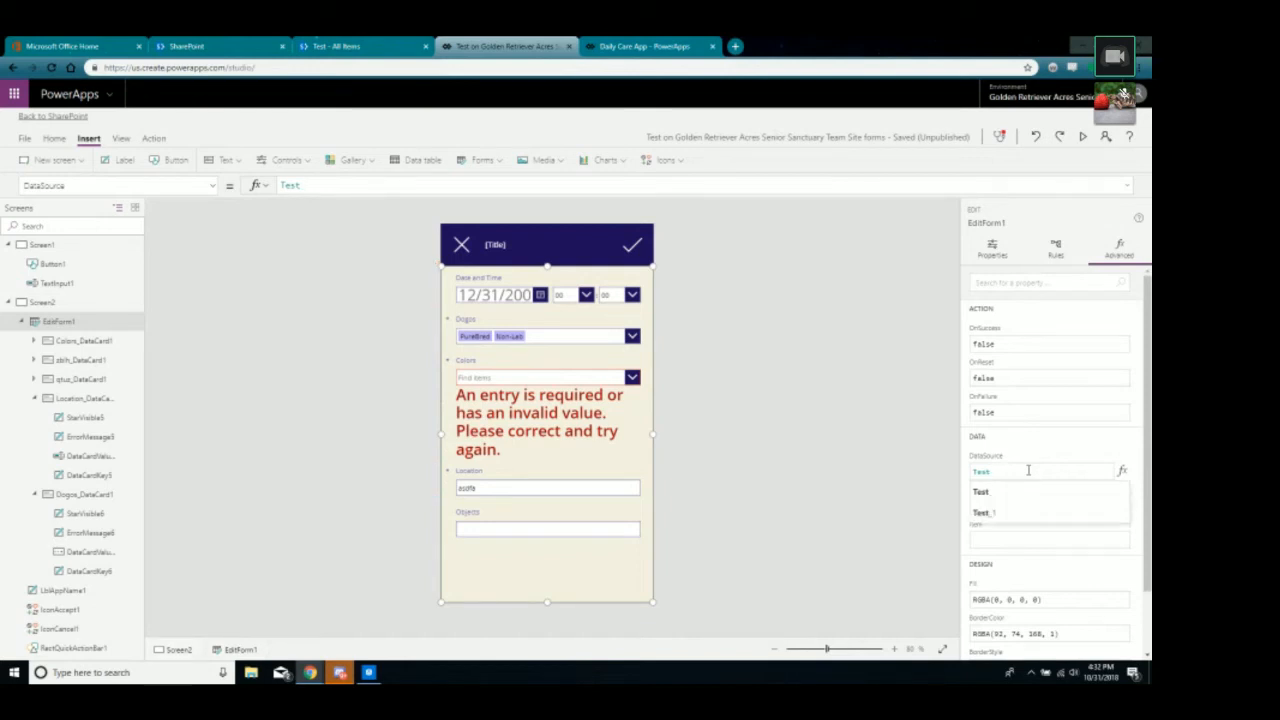
pyautogui.click(979, 491)
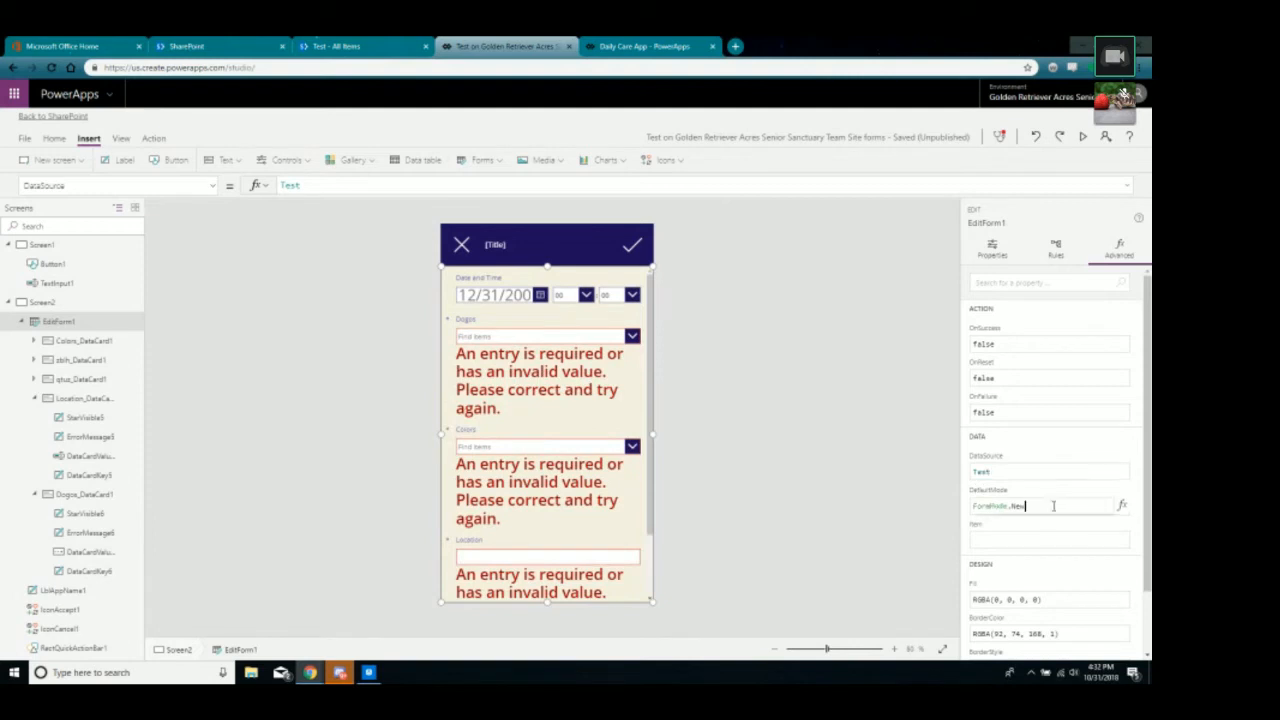
# Change Screen2's OnVisible formula to NewForm(TestForm).
pyautogui.click(843, 534)
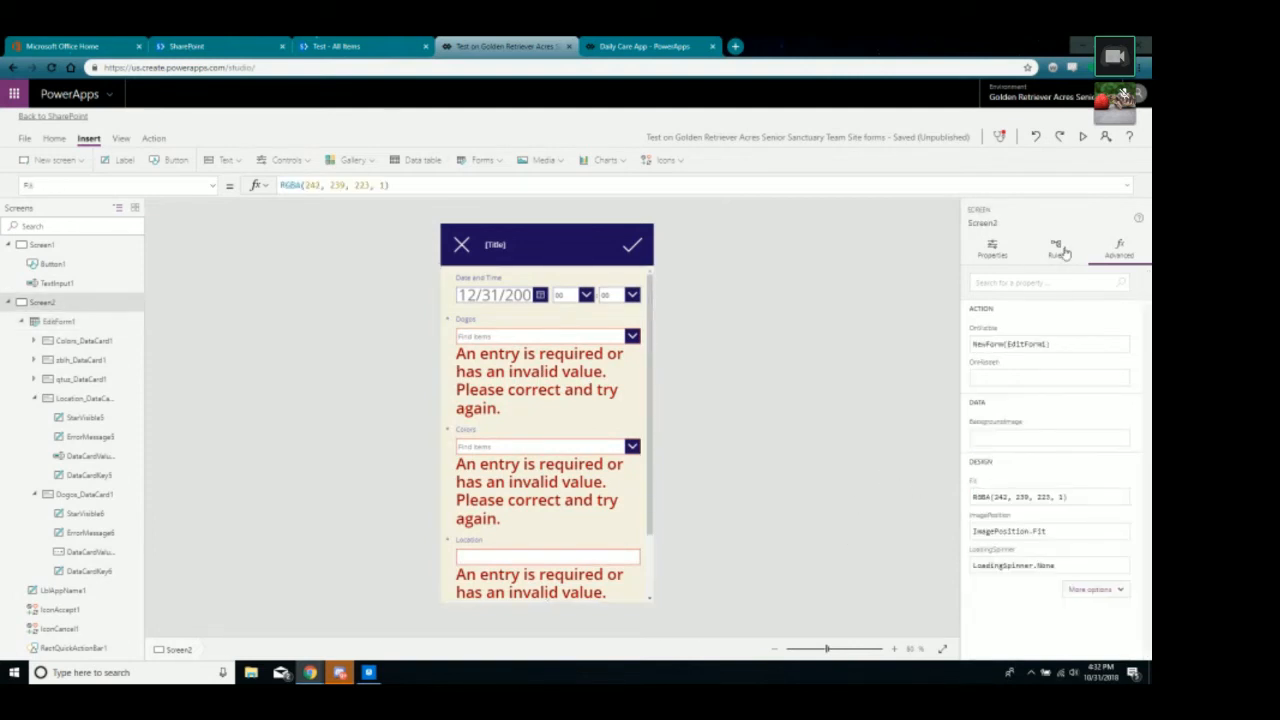
pyautogui.doubleClick(1044, 343)
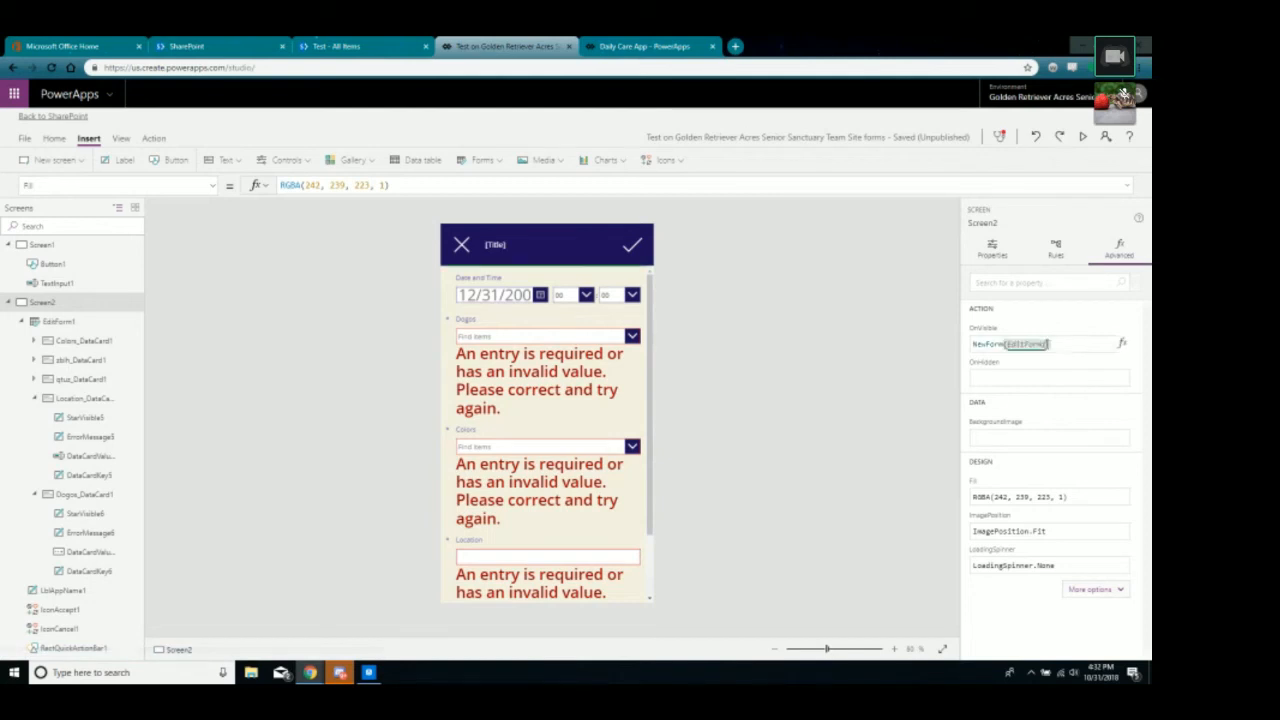
pyautogui.write('EditF')
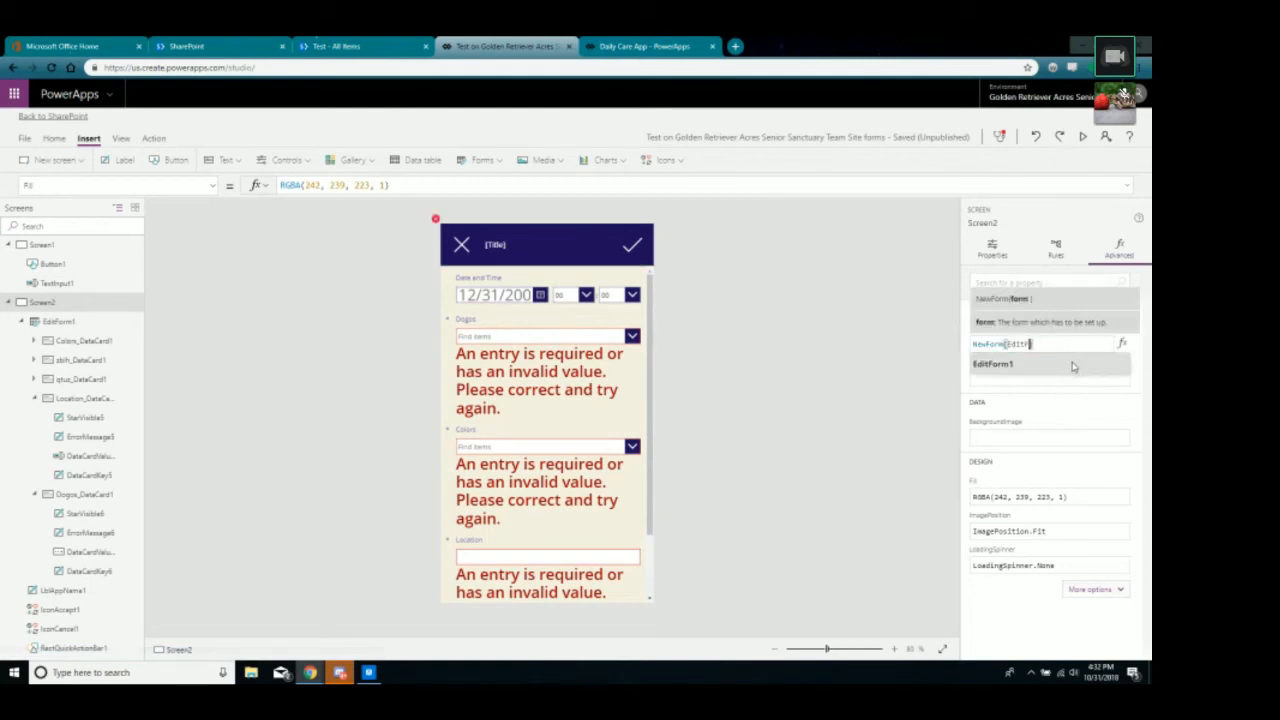
pyautogui.press('BackSpace')
pyautogui.press('BackSpace')
pyautogui.write('Test')
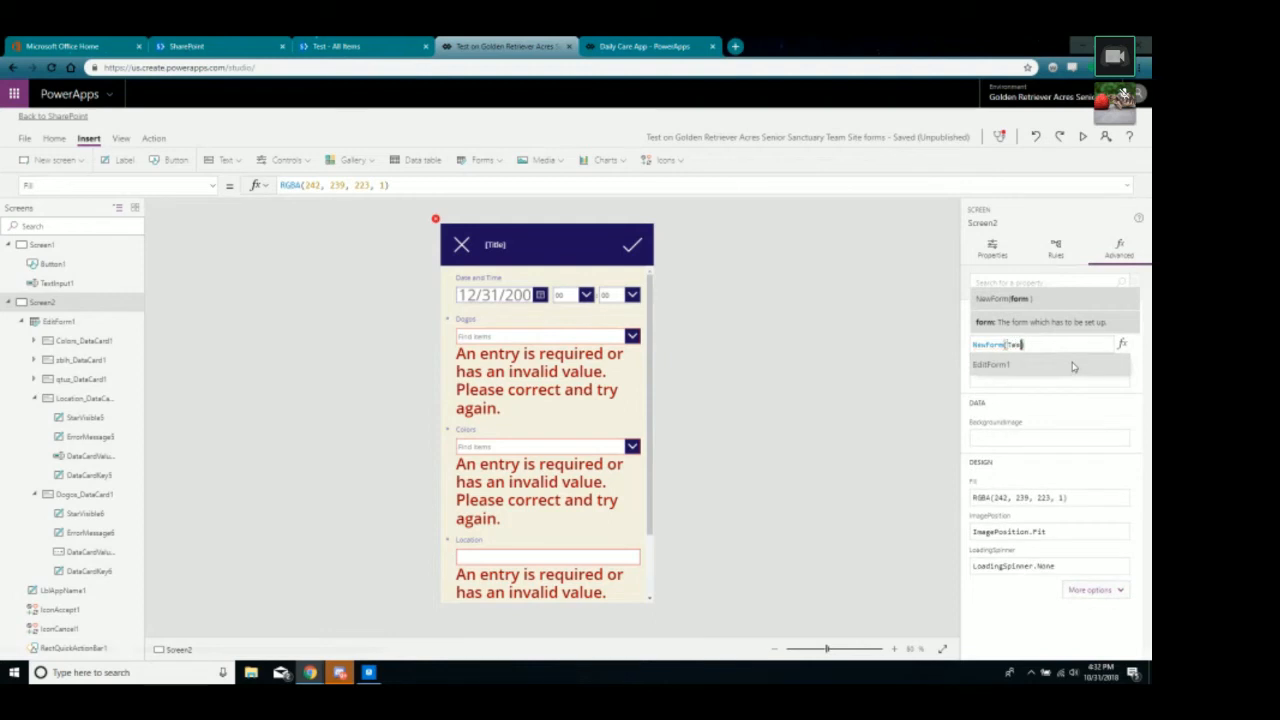
pyautogui.write('Form)')
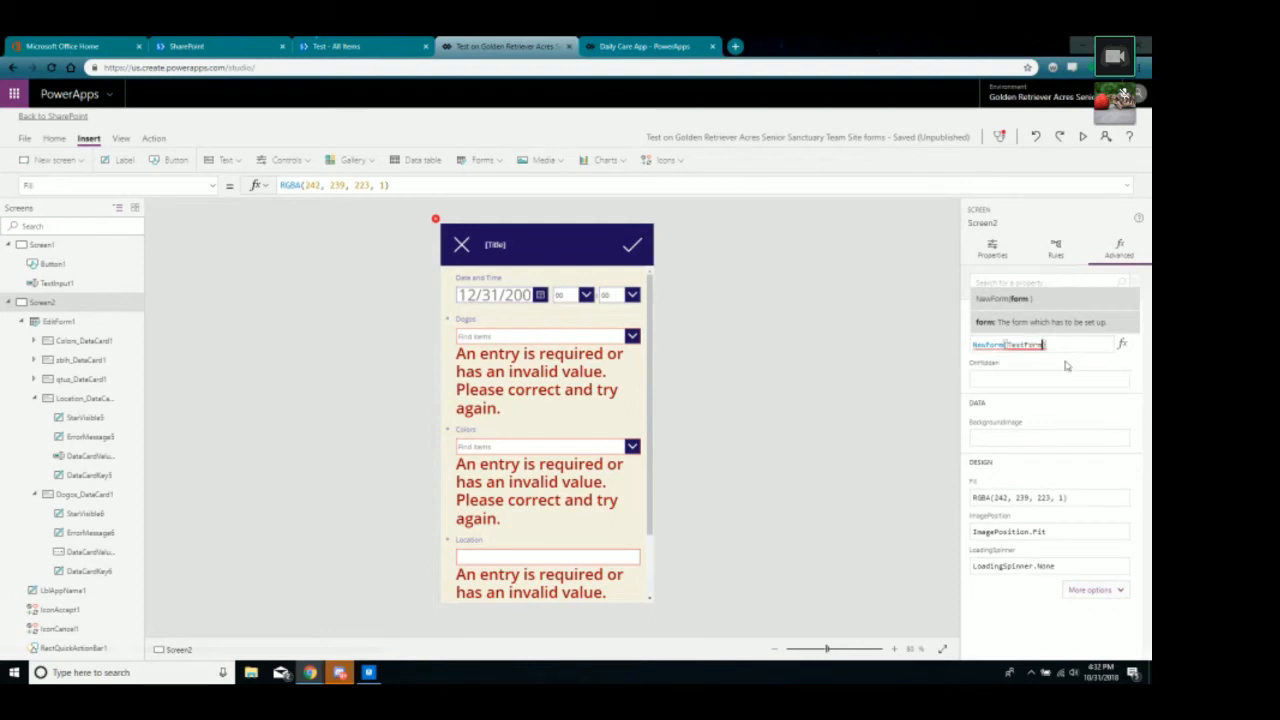
pyautogui.click(889, 397)
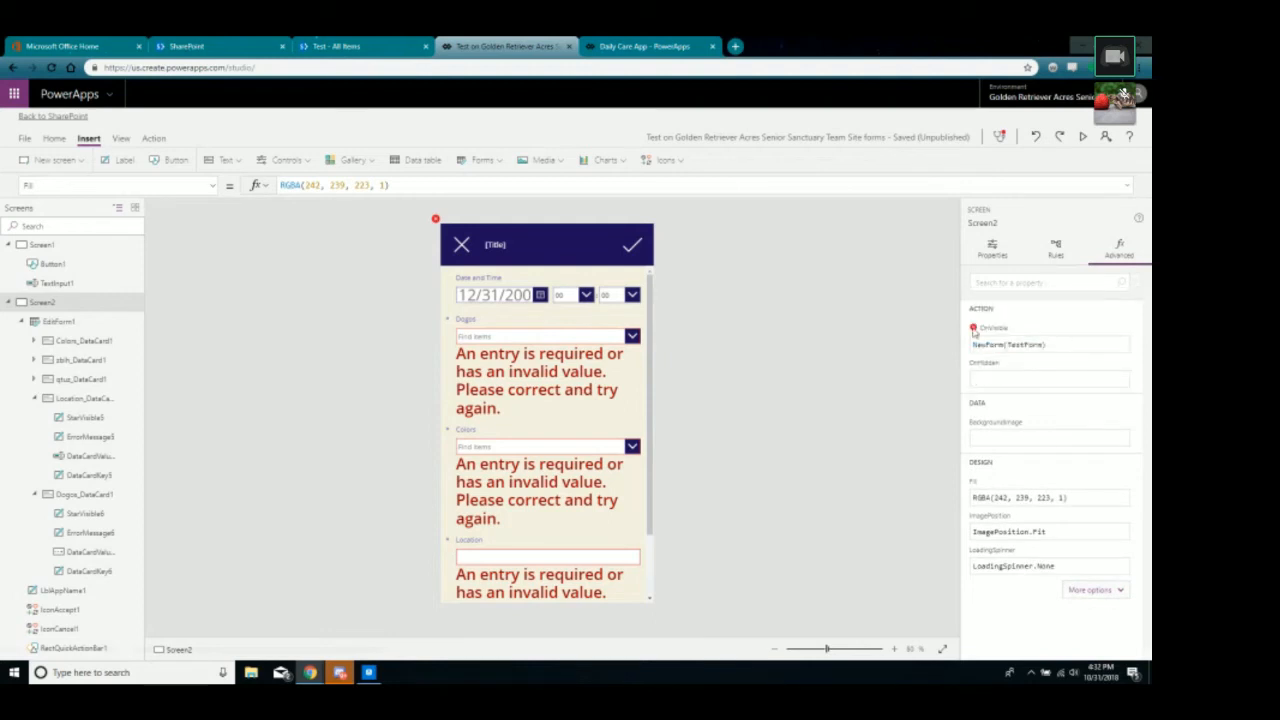
pyautogui.click(74, 328)
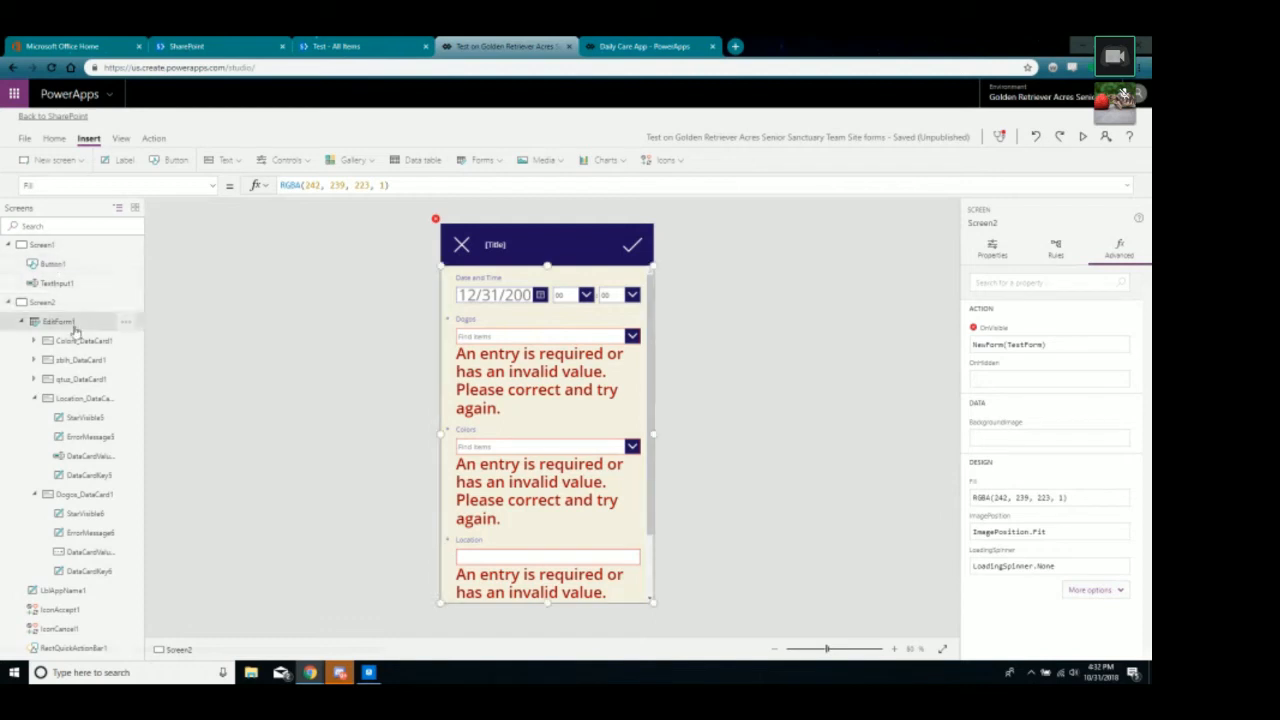
# Rename the form EditForm1 to TestForm.
pyautogui.click(1016, 227)
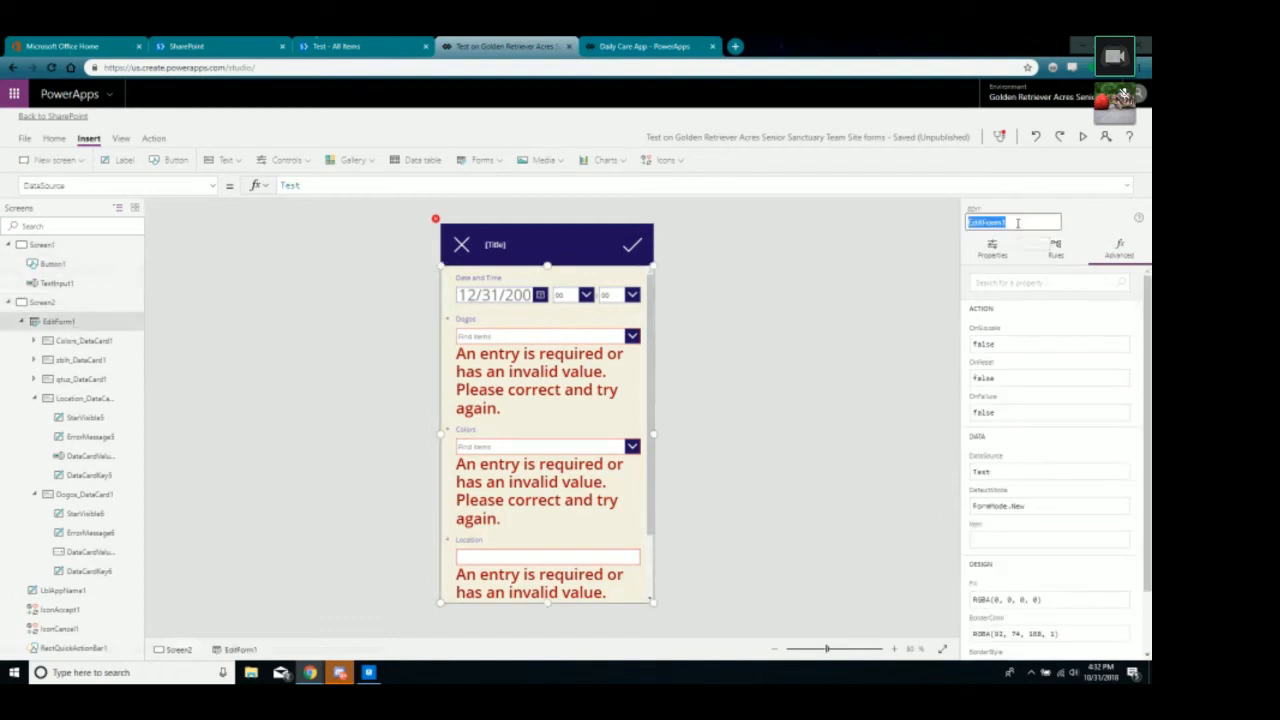
pyautogui.write('Tes')
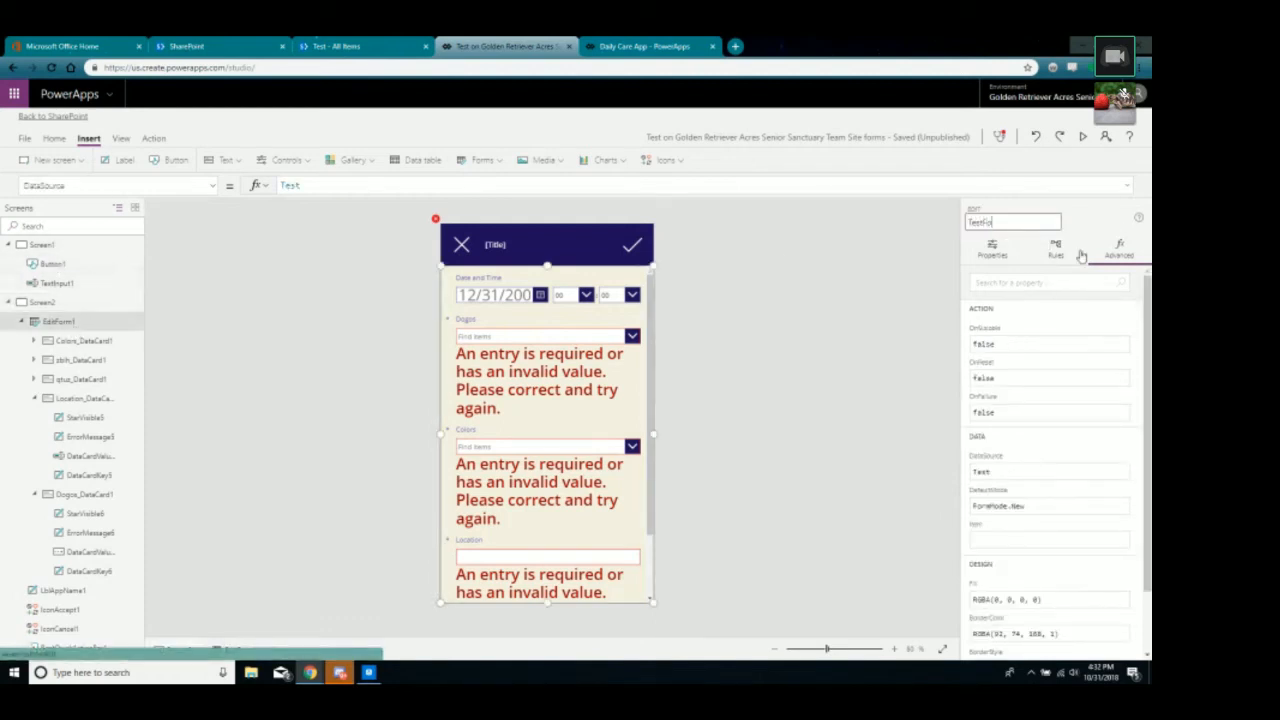
pyautogui.click(809, 380)
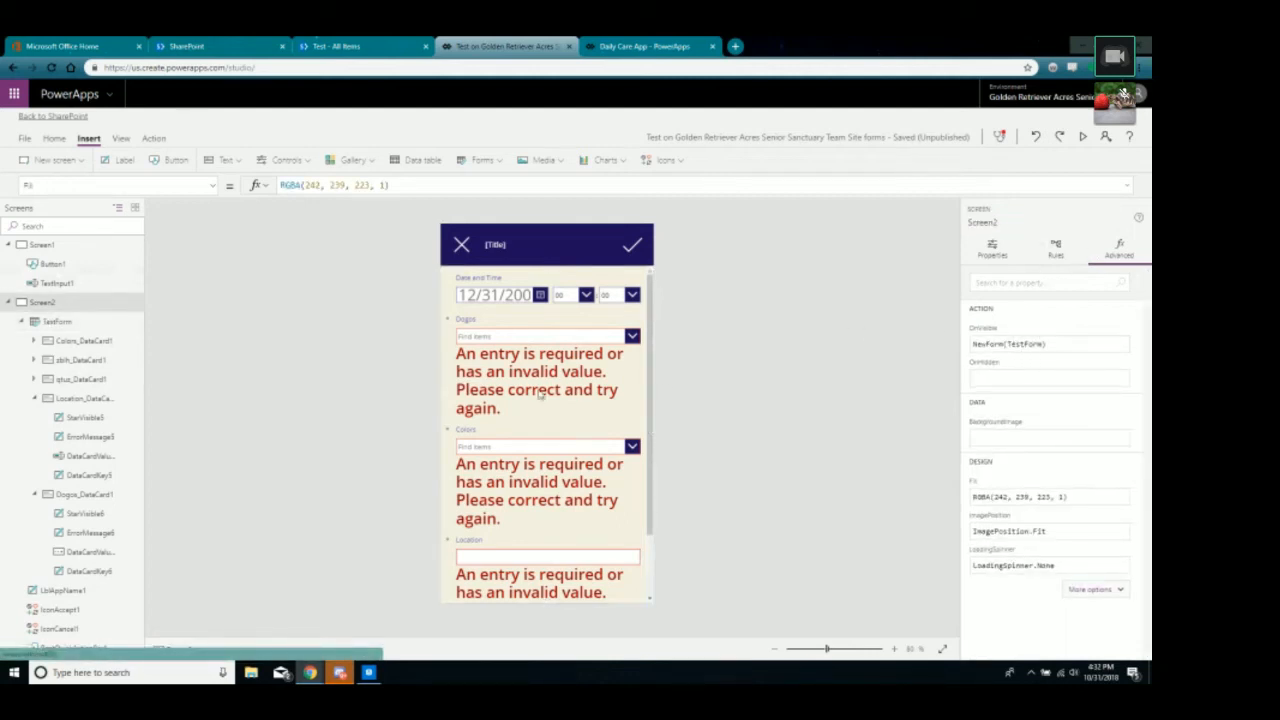
pyautogui.click(650, 424)
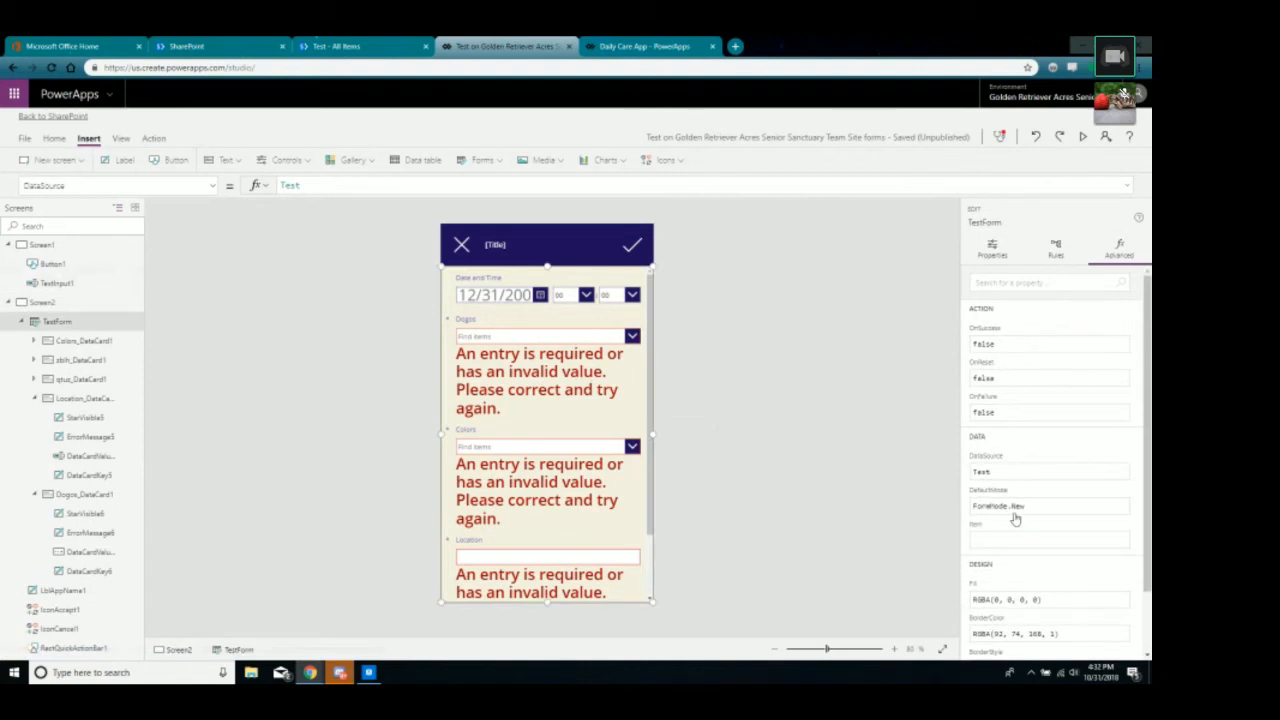
# After comparing with the Daily Care App, change TestForm's data source to the quoted 'Test'.
pyautogui.click(676, 50)
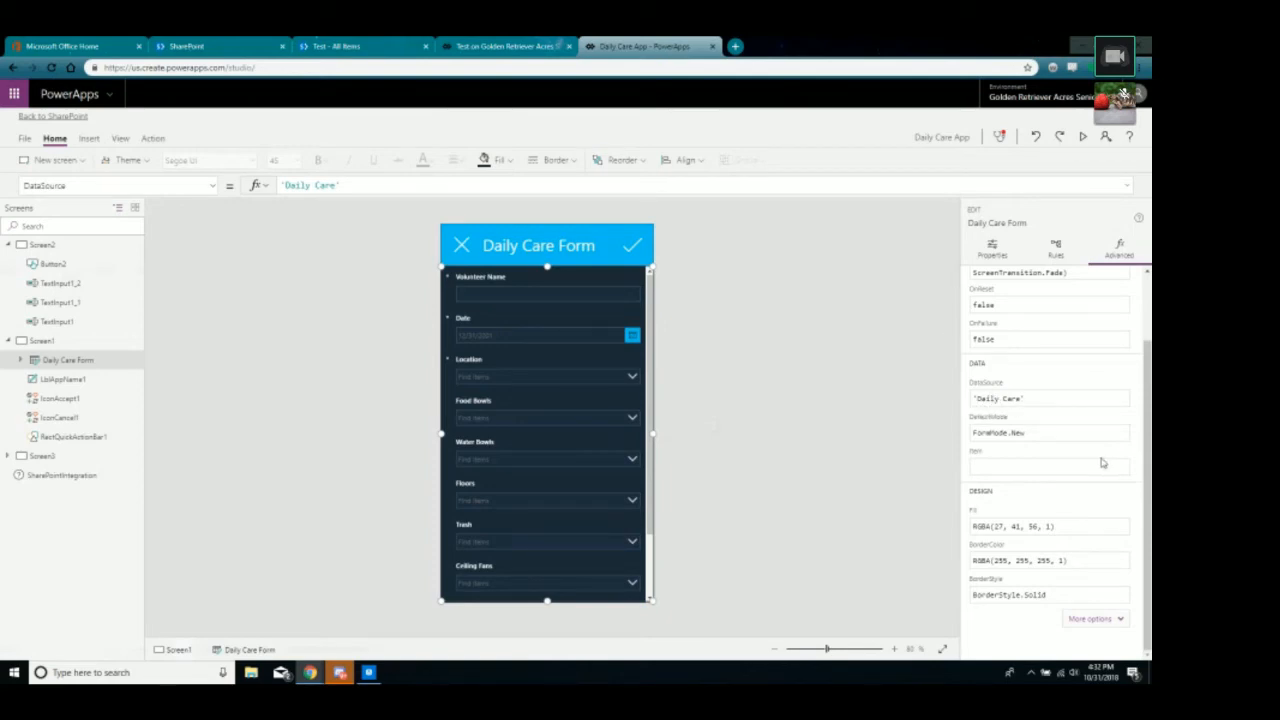
pyautogui.scroll(3, 1025, 440)
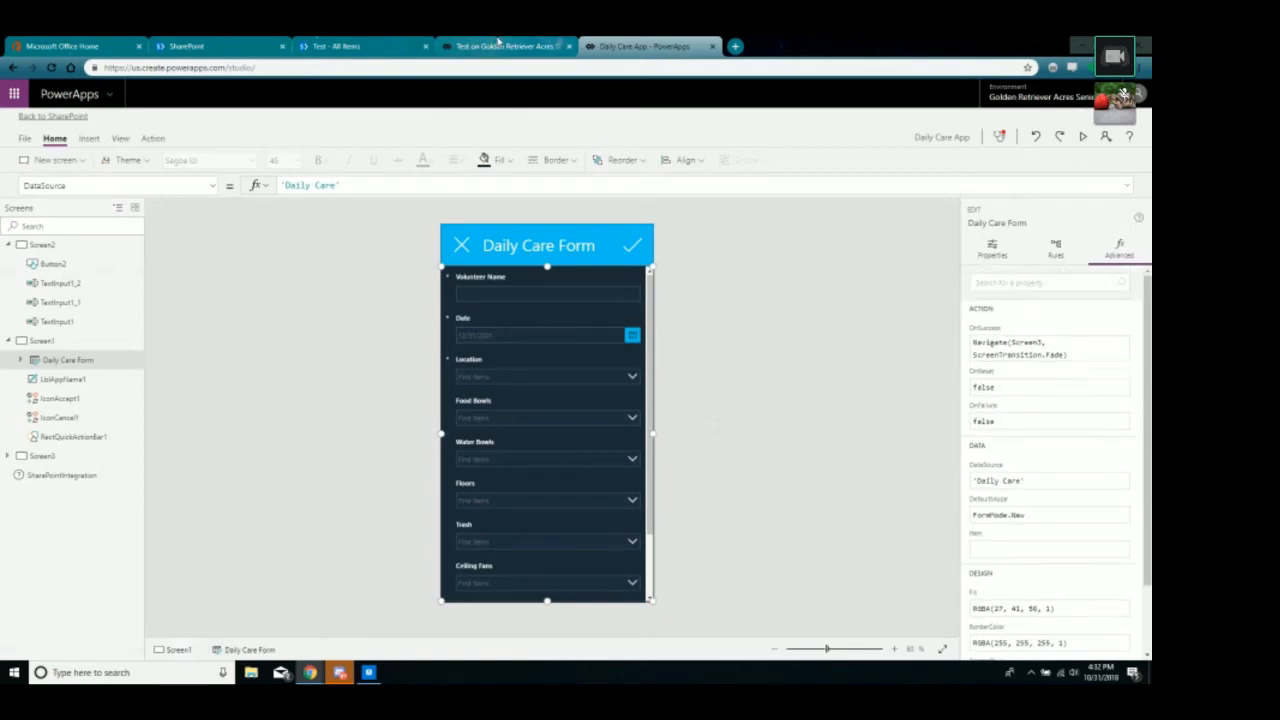
pyautogui.click(498, 46)
pyautogui.click(992, 471)
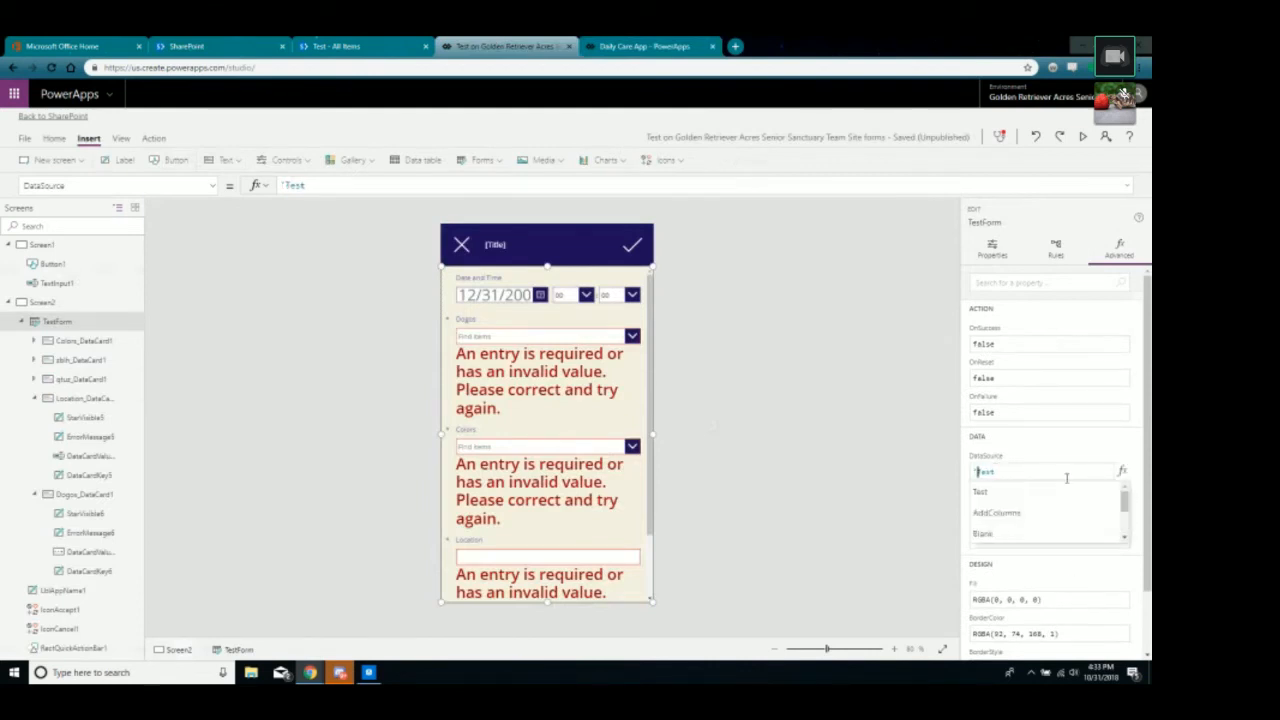
pyautogui.press('Right')
pyautogui.press('Right')
pyautogui.press('Right')
pyautogui.press('Right')
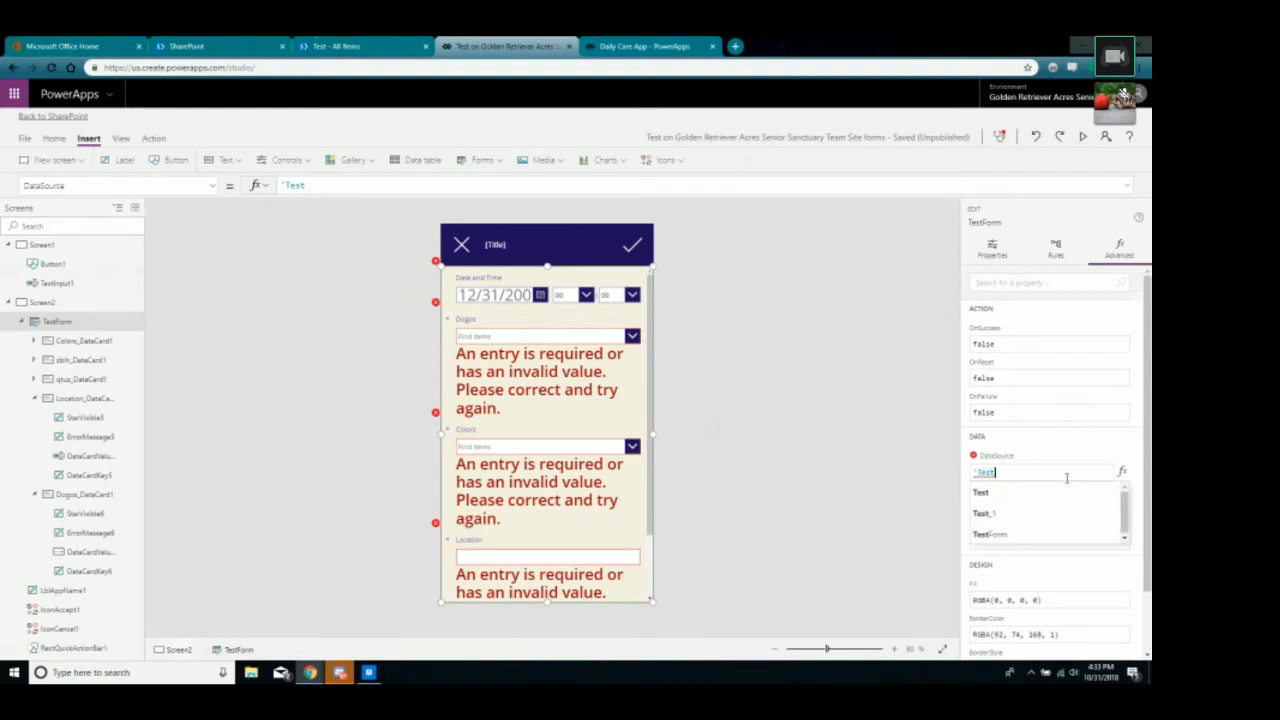
pyautogui.write("'")
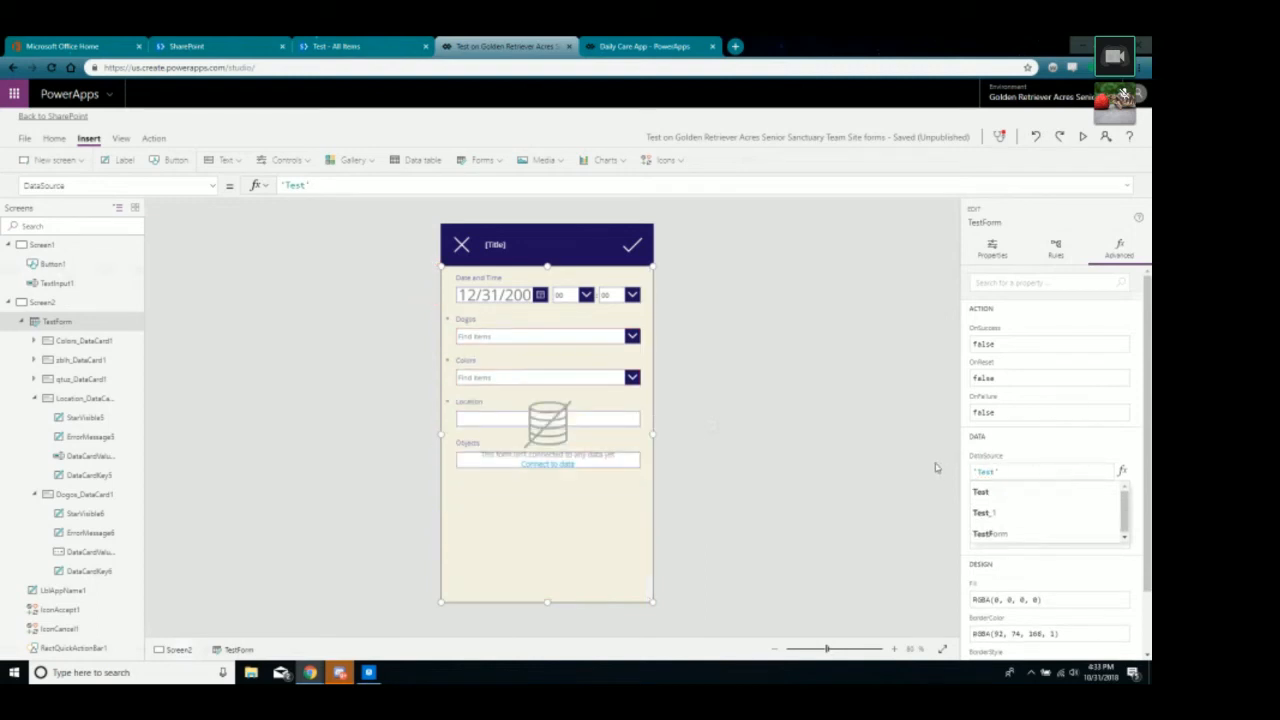
pyautogui.click(937, 466)
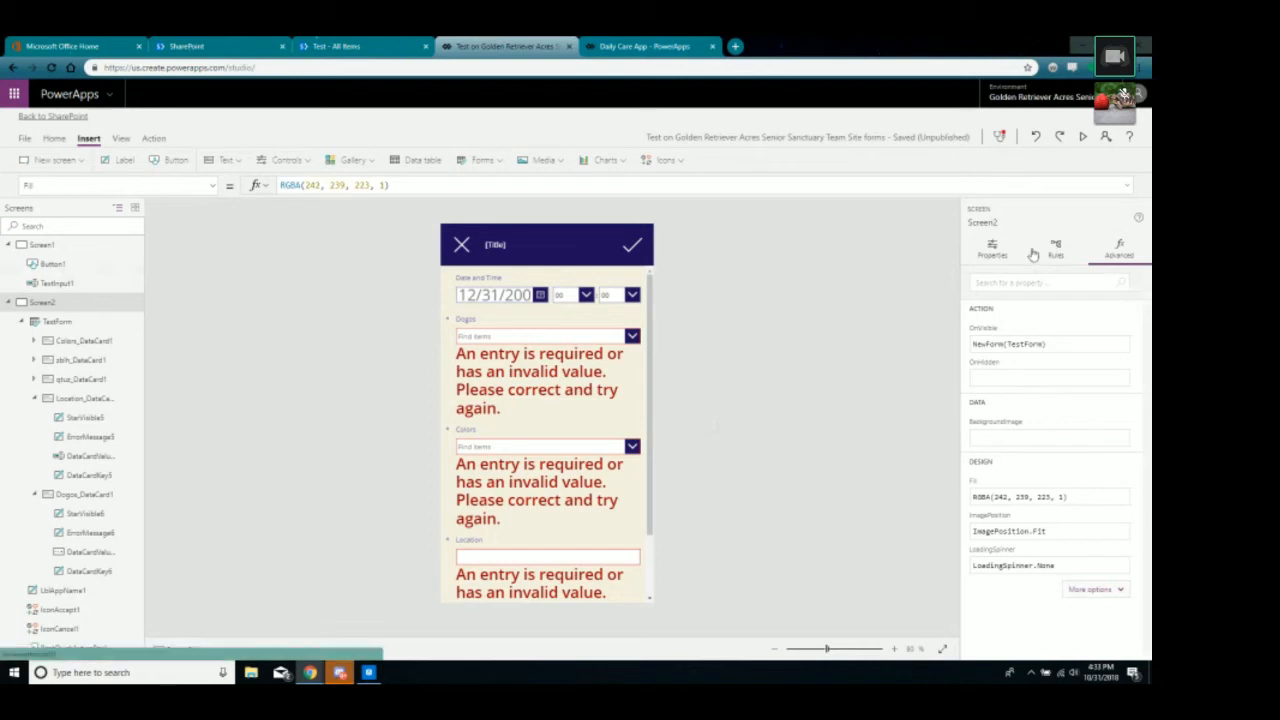
pyautogui.click(648, 420)
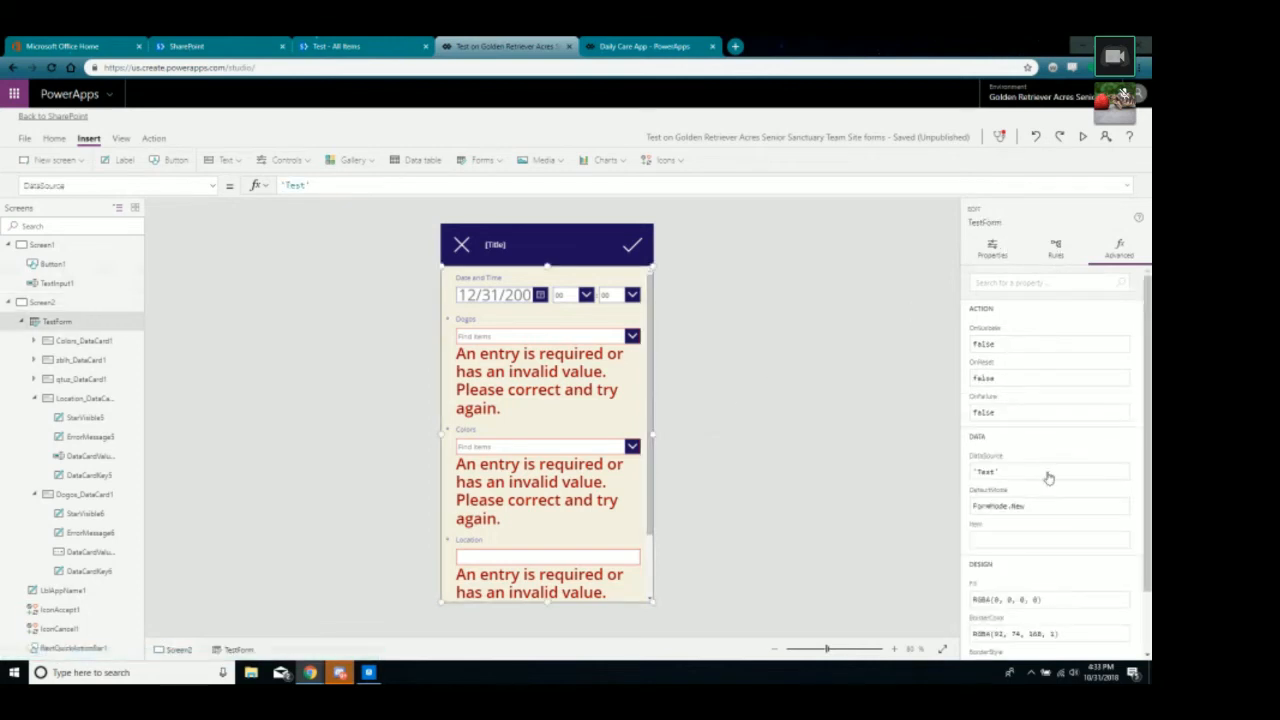
pyautogui.scroll(-2, 1046, 477)
pyautogui.scroll(2, 1040, 478)
# Review the test app's Continue button OnSelect formula on Screen1.
pyautogui.click(990, 250)
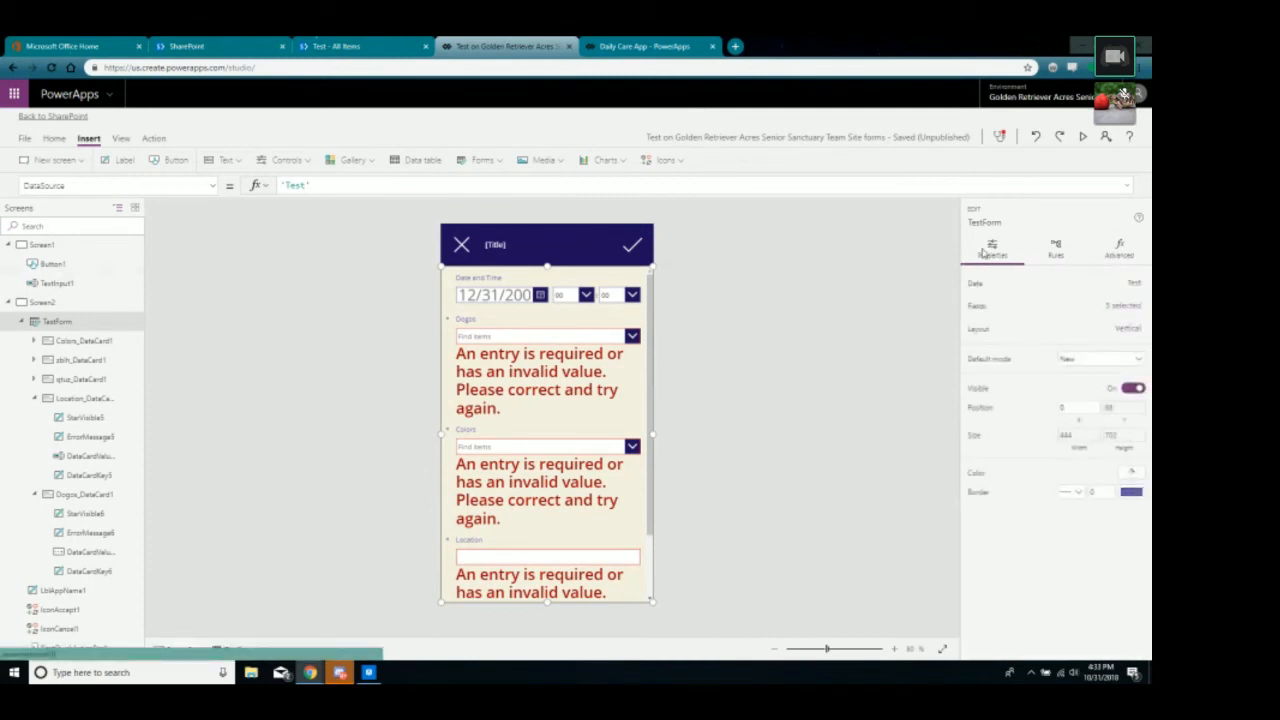
pyautogui.click(870, 443)
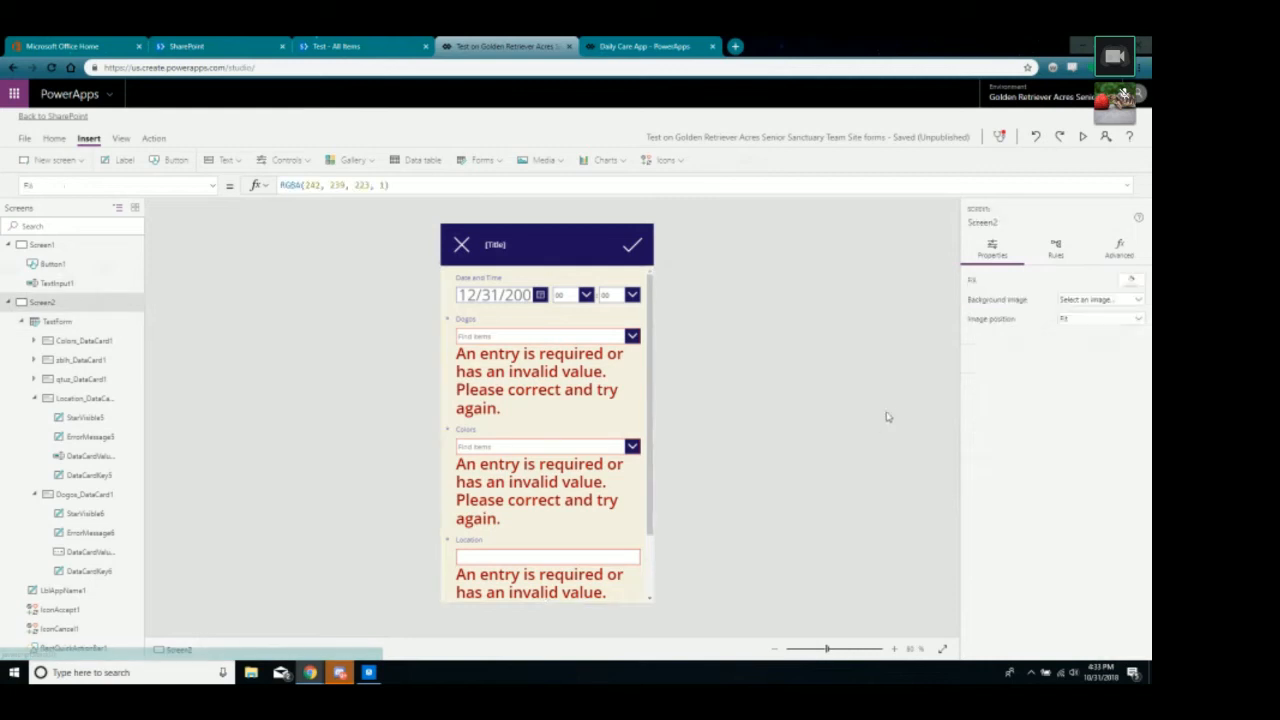
pyautogui.click(38, 245)
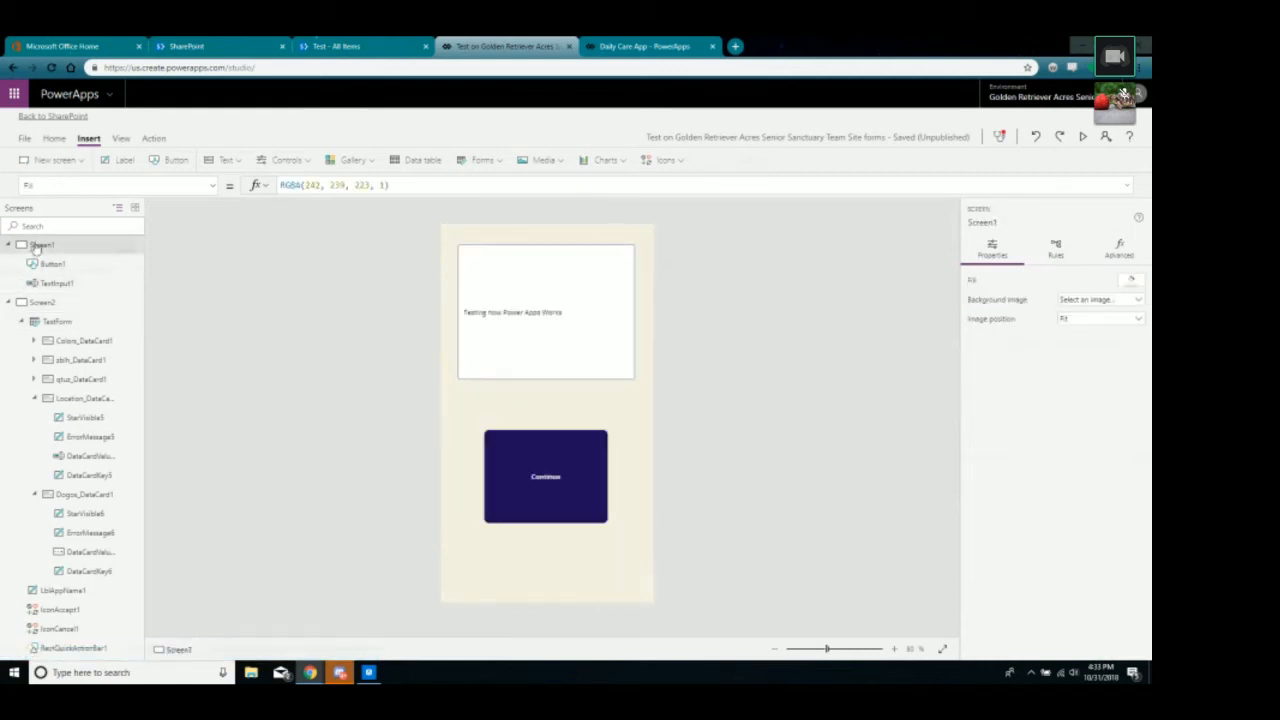
pyautogui.click(560, 465)
pyautogui.click(1110, 252)
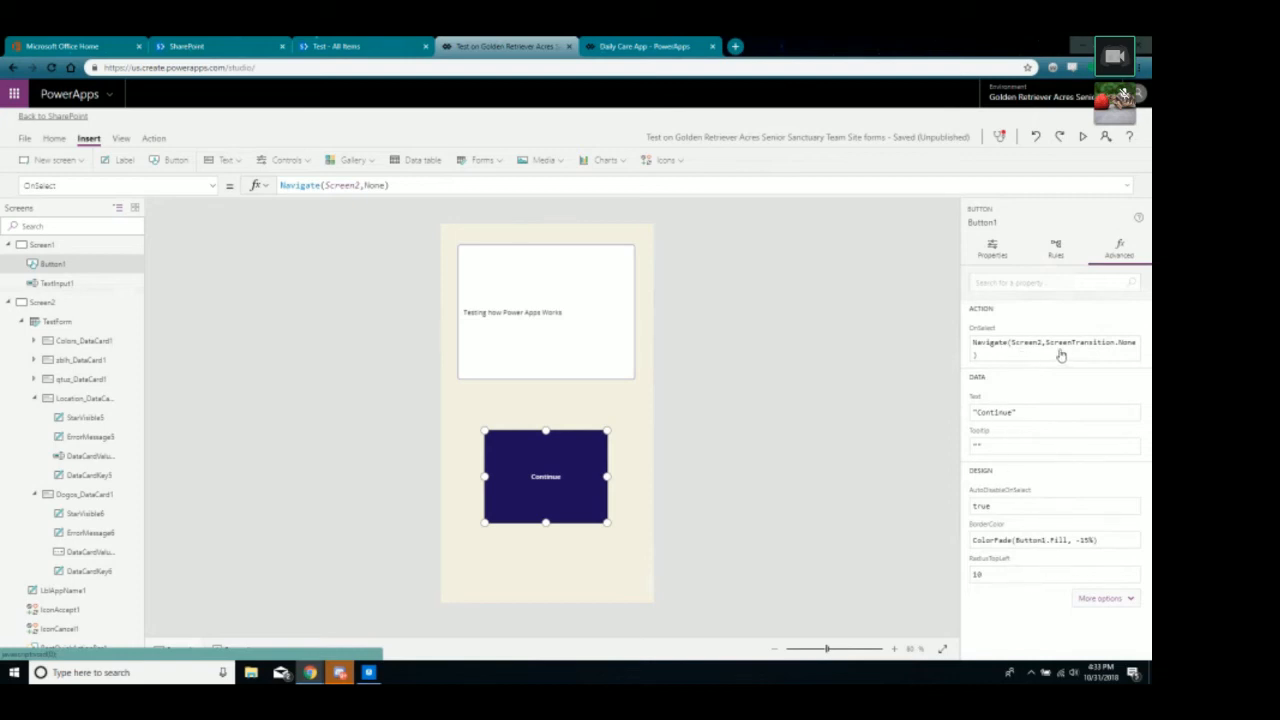
# Compare with the Daily Care App's Continue button navigation formula.
pyautogui.click(646, 46)
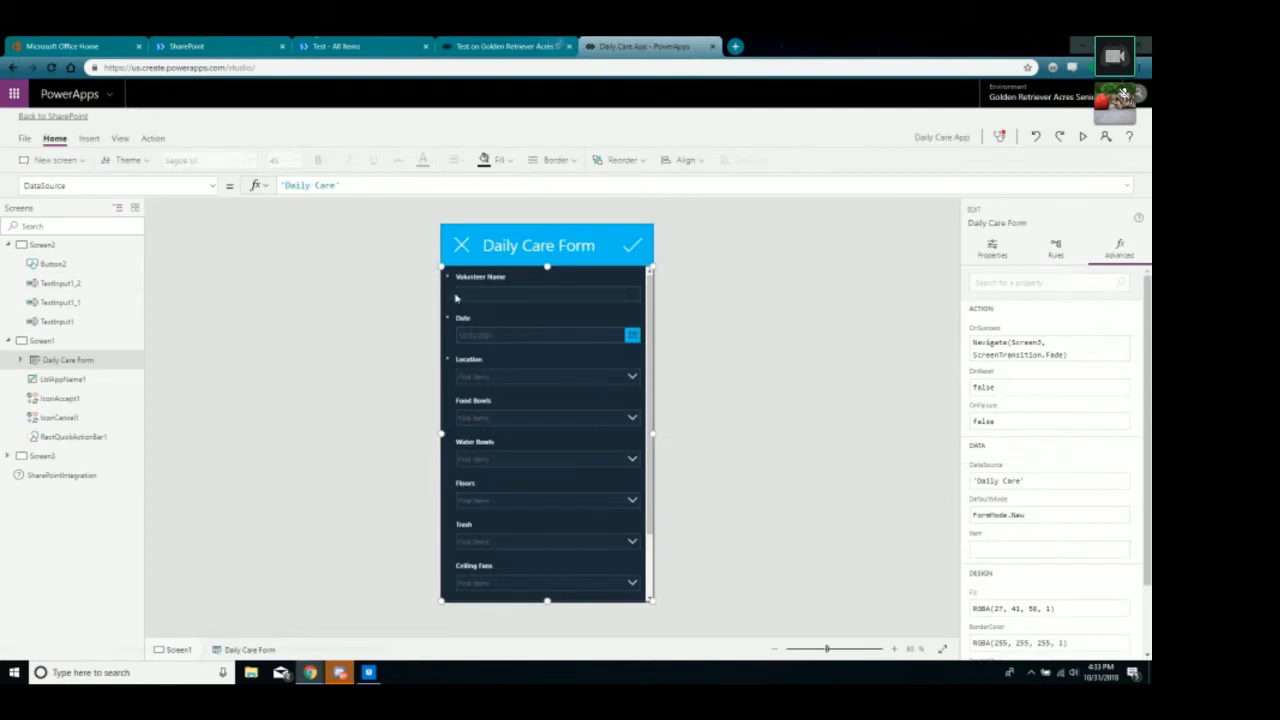
pyautogui.click(42, 244)
pyautogui.click(514, 534)
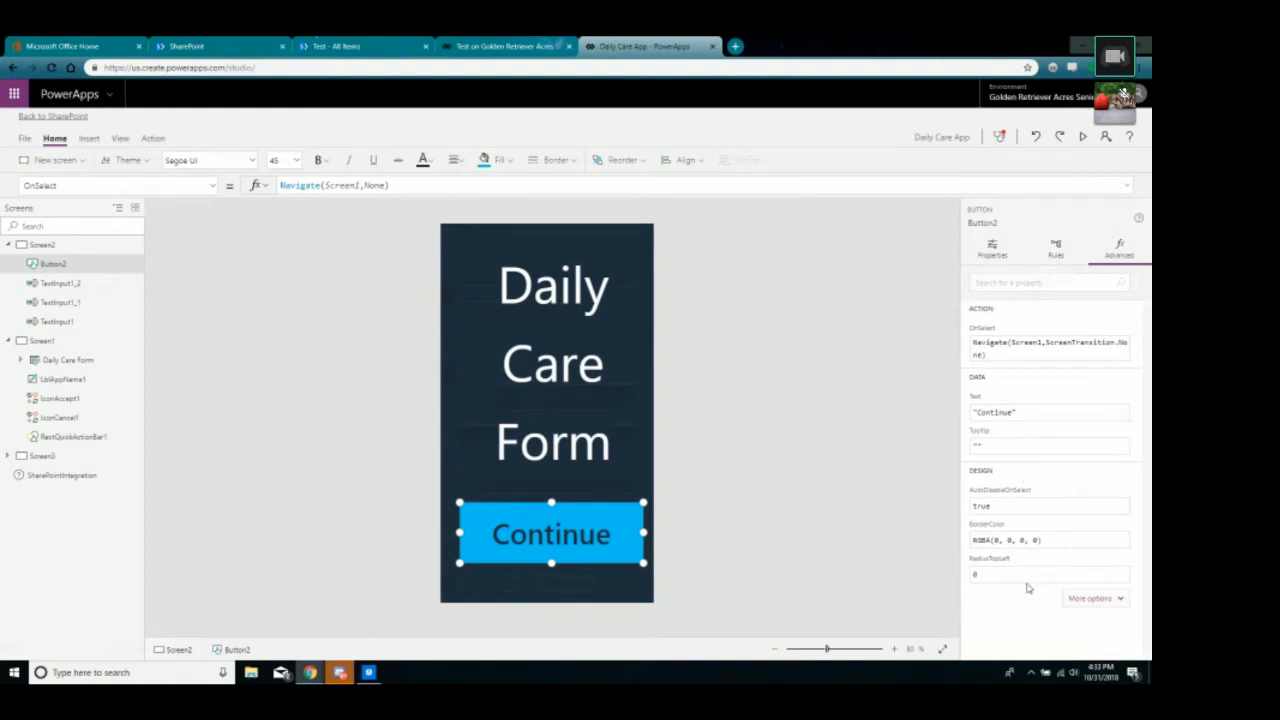
# Preview the test app and continue to its form screen.
pyautogui.click(527, 46)
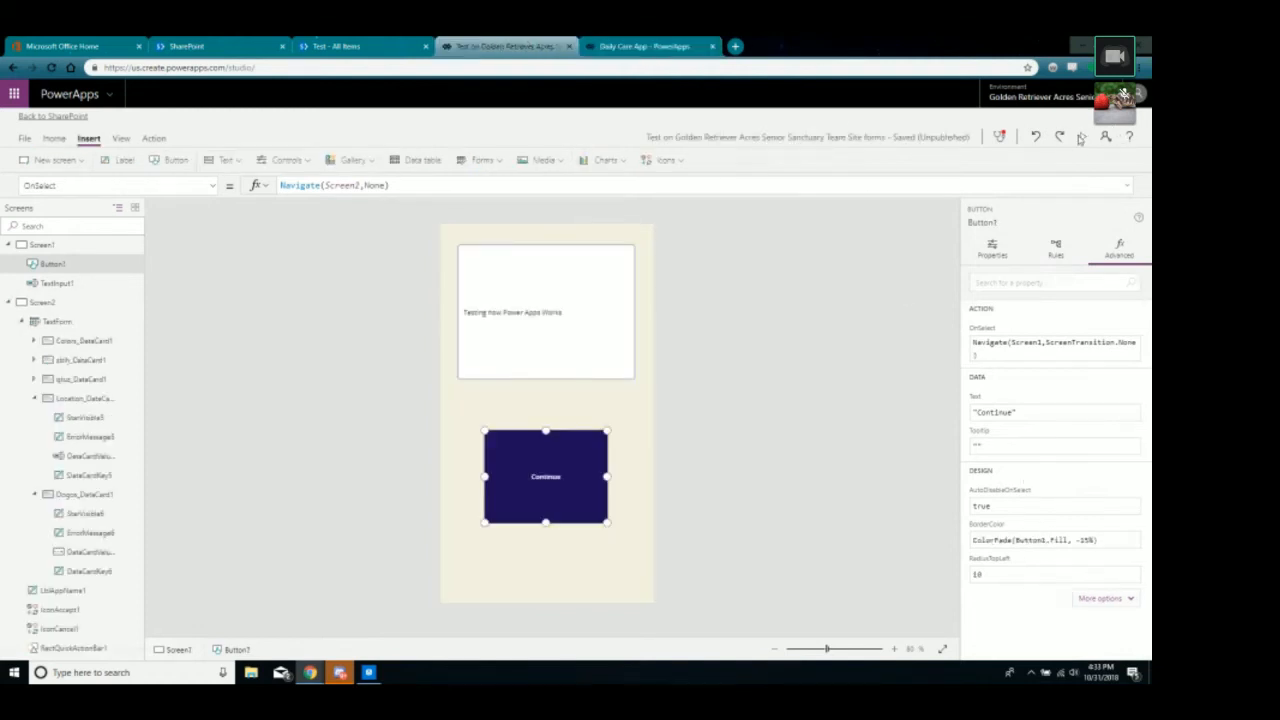
pyautogui.click(1082, 137)
pyautogui.click(565, 455)
# Fill the form with PureBred and Mixed dogs and Location 'adsfas', and submit it.
pyautogui.click(556, 260)
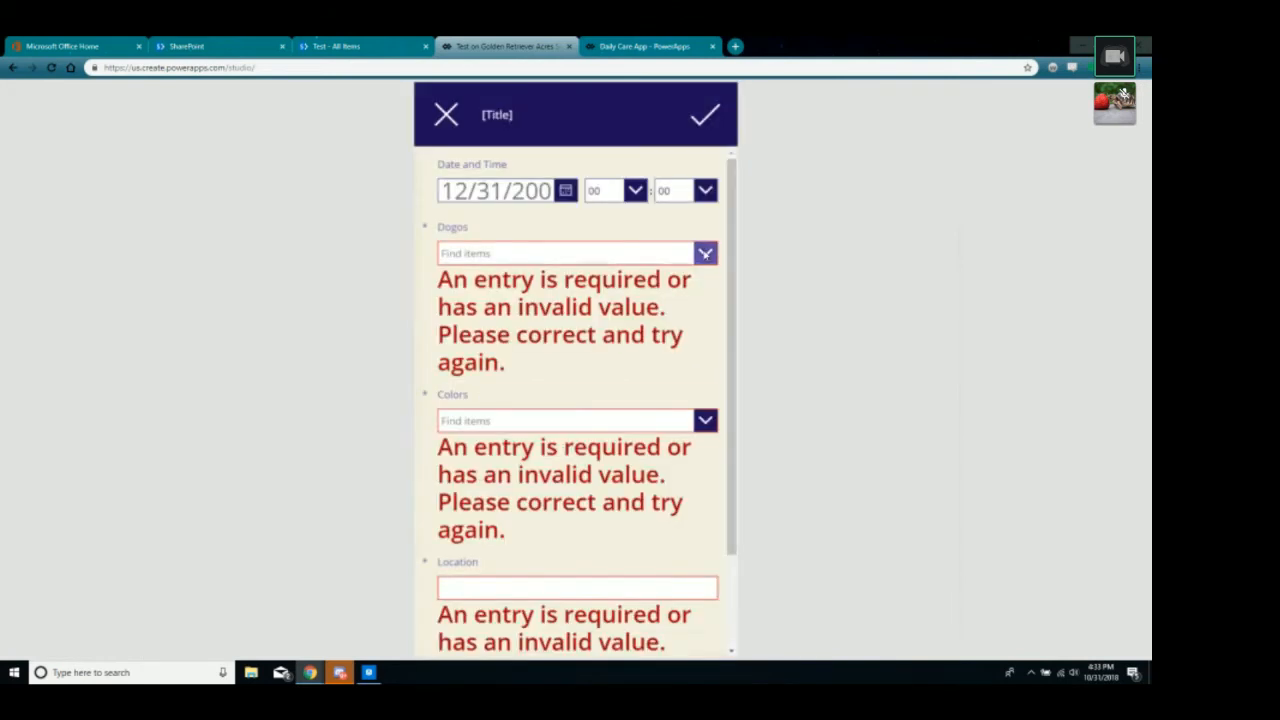
pyautogui.click(535, 305)
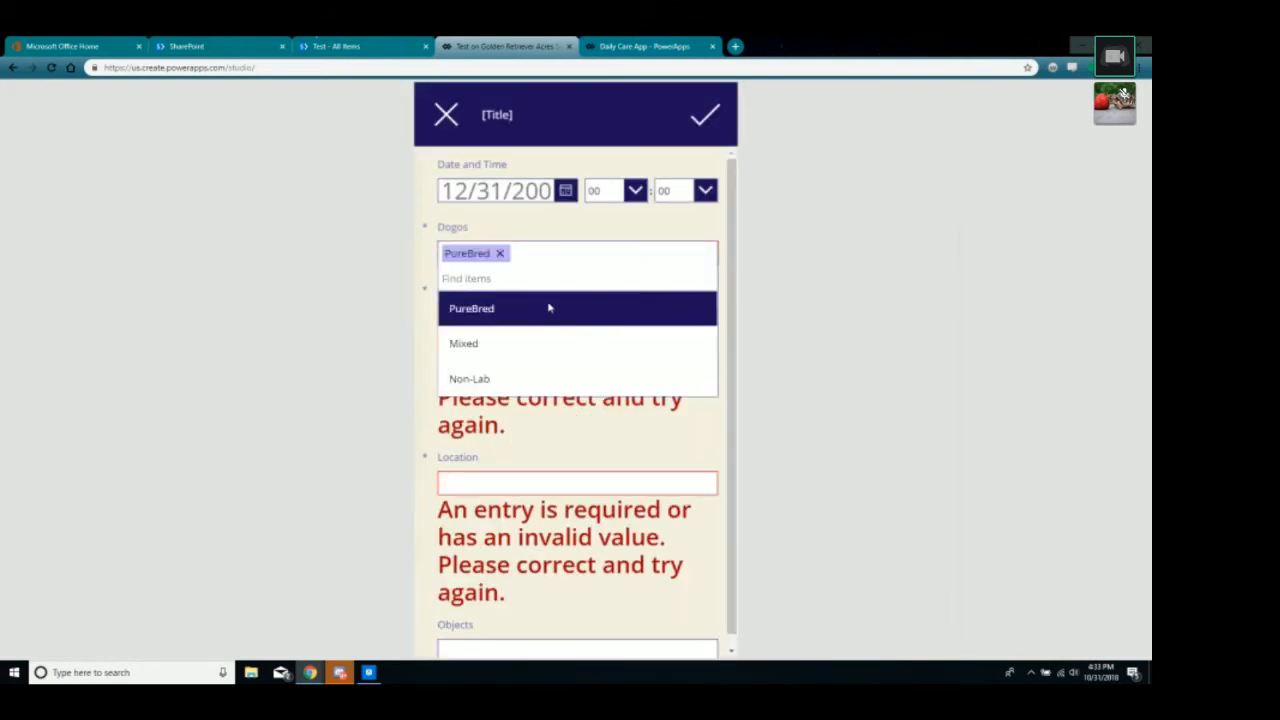
pyautogui.click(522, 343)
pyautogui.click(577, 483)
pyautogui.write('adsfas')
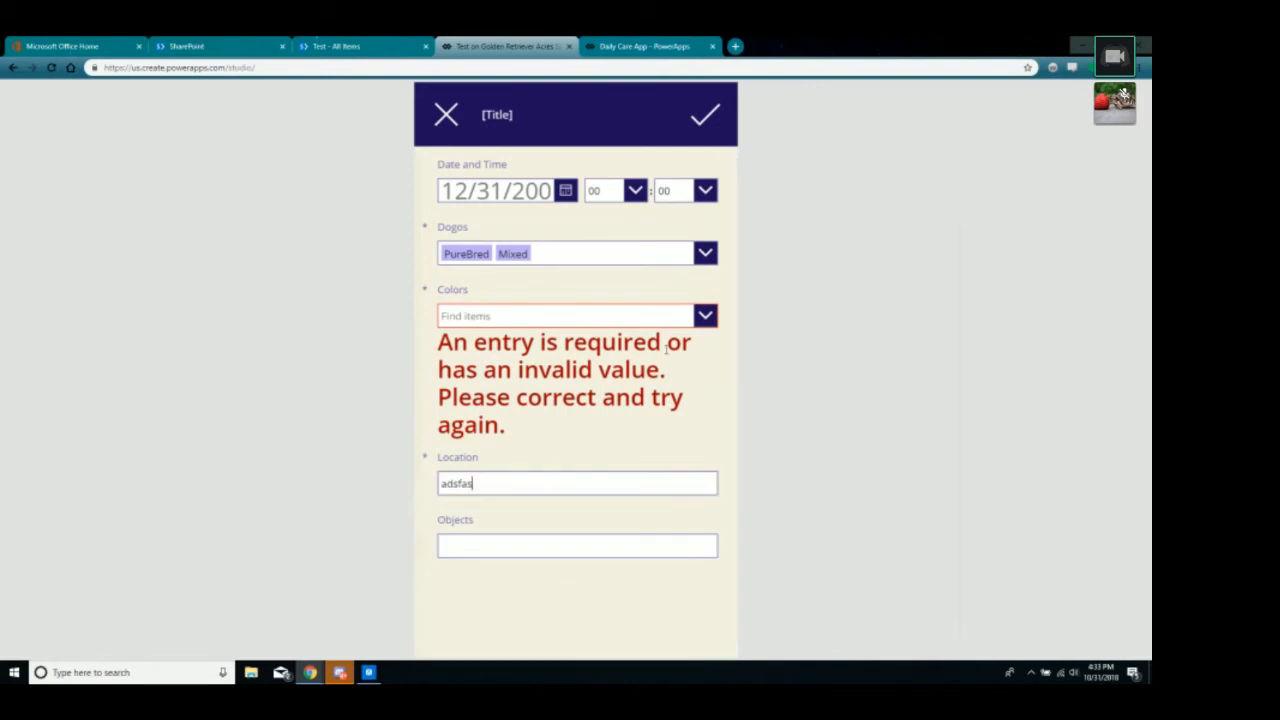
pyautogui.click(705, 115)
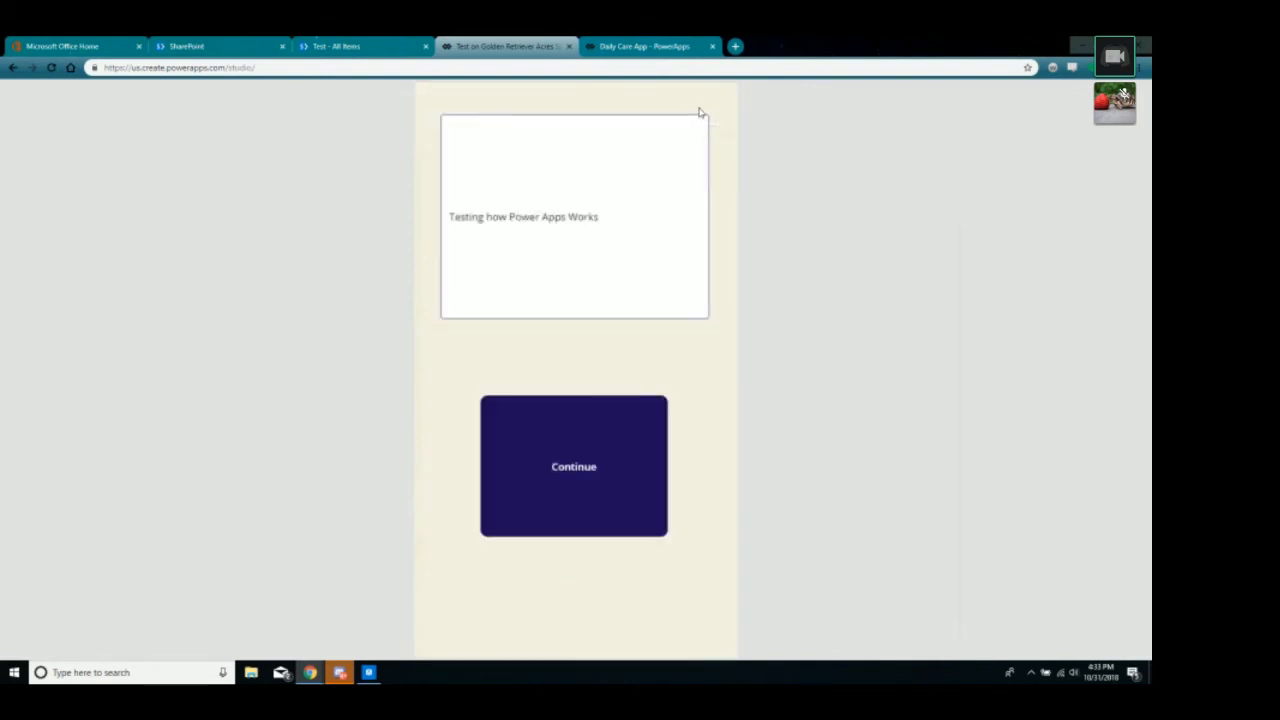
# Reload the SharePoint Test list to check the entry, then return to the Daily Care App.
pyautogui.click(346, 46)
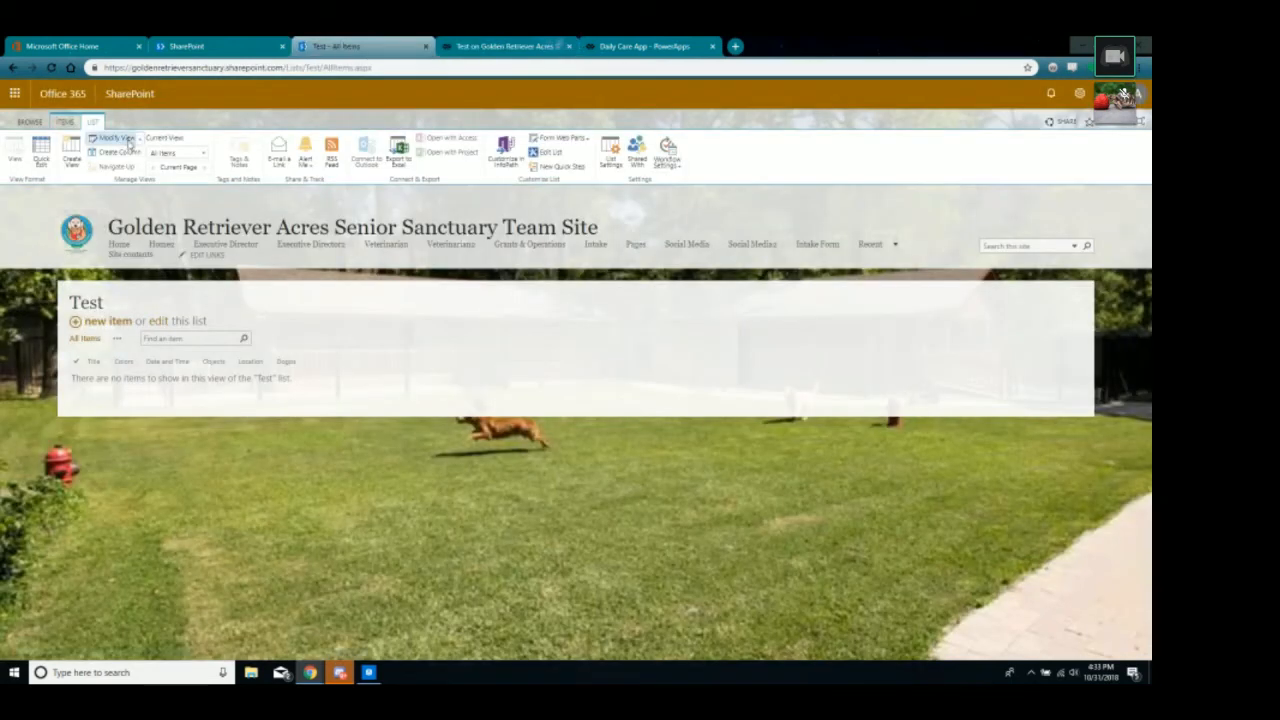
pyautogui.click(53, 68)
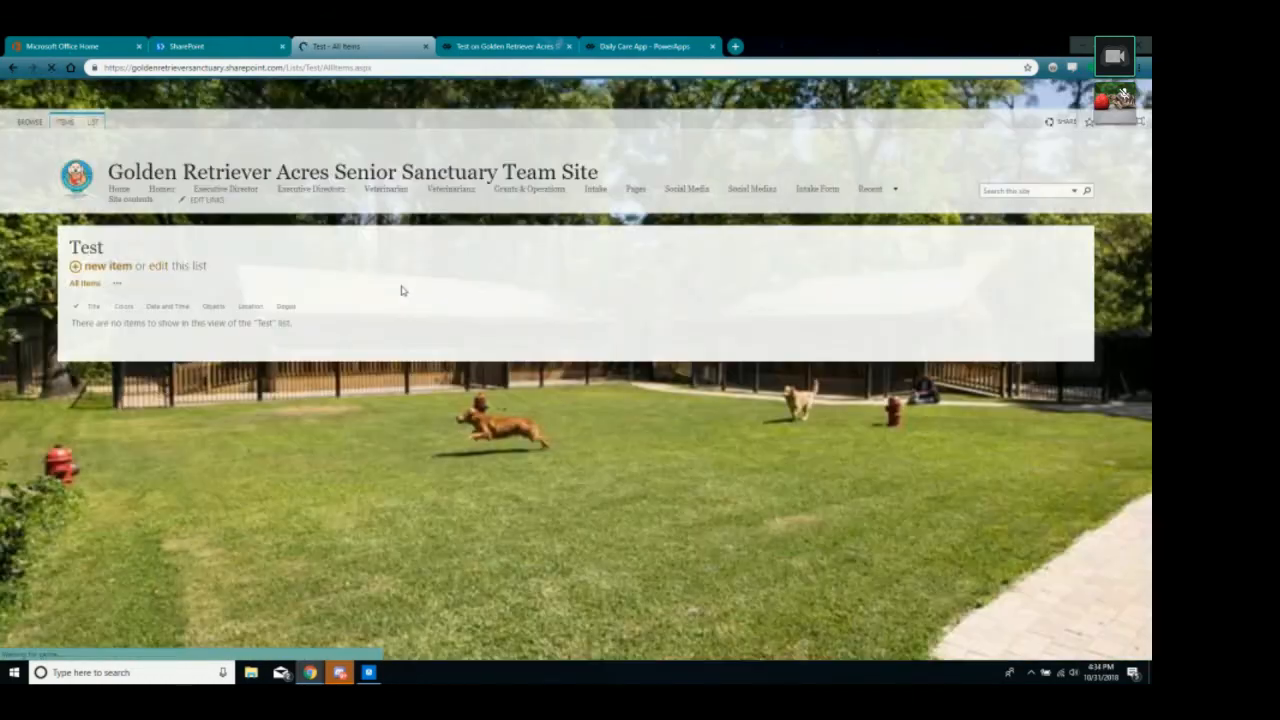
pyautogui.click(505, 46)
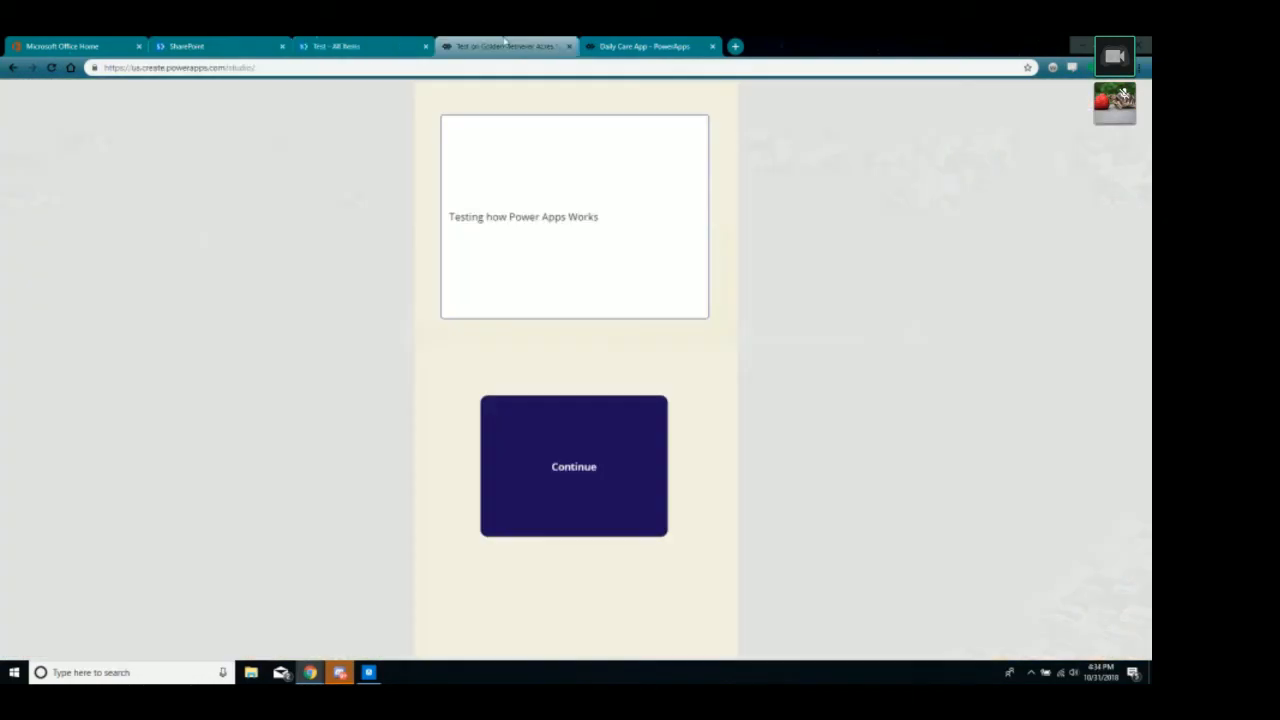
pyautogui.click(621, 47)
pyautogui.click(910, 372)
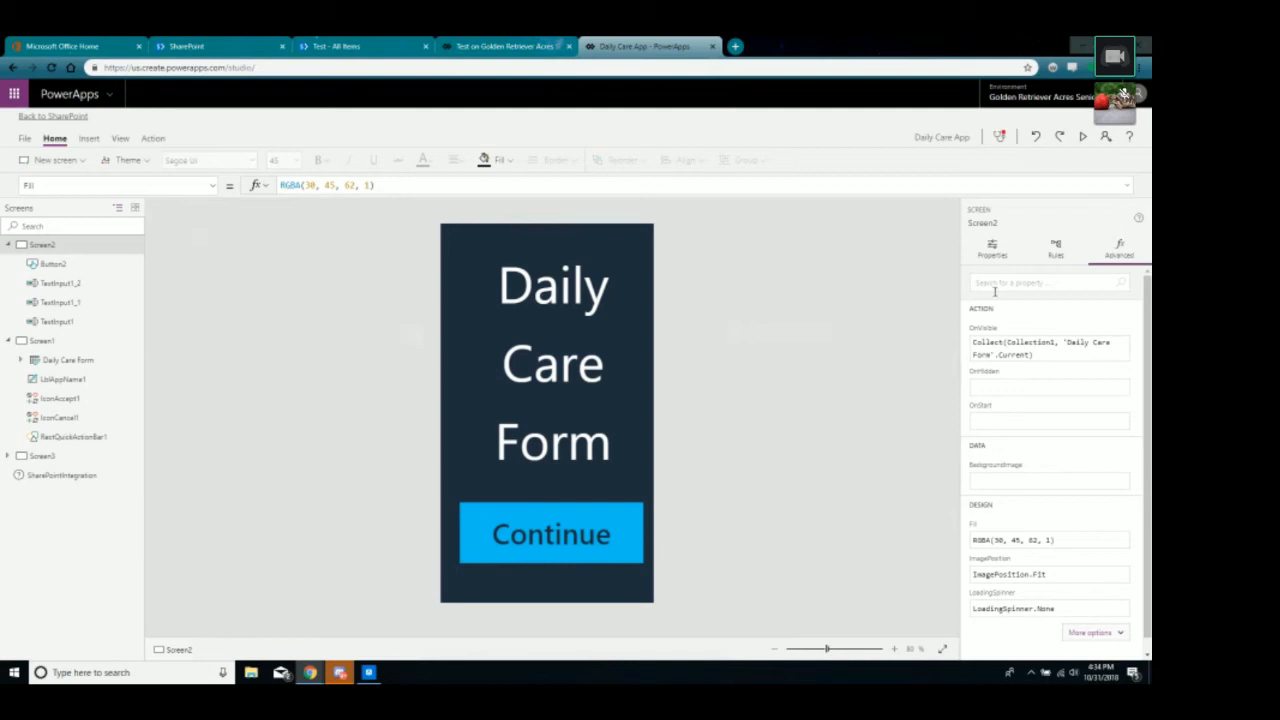
# Close the test app's preview, dismiss the tip, and select the Continue button Button1.
pyautogui.click(41, 341)
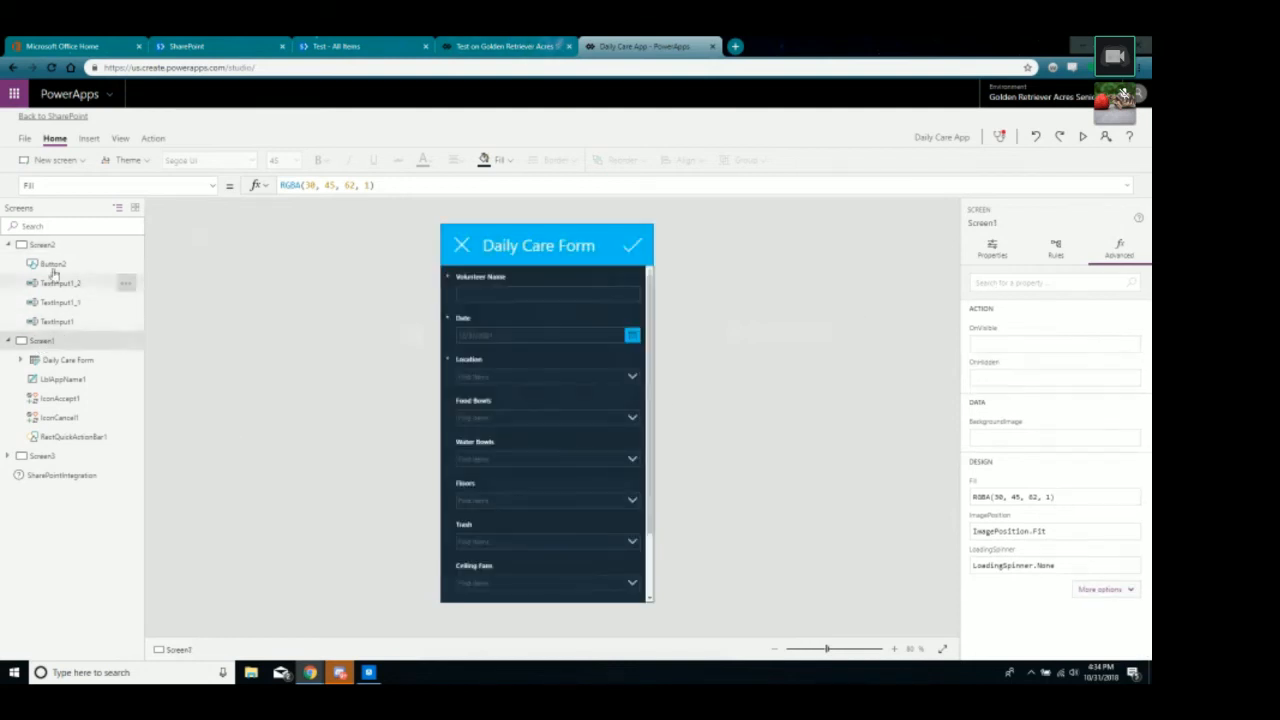
pyautogui.click(500, 46)
pyautogui.click(1122, 93)
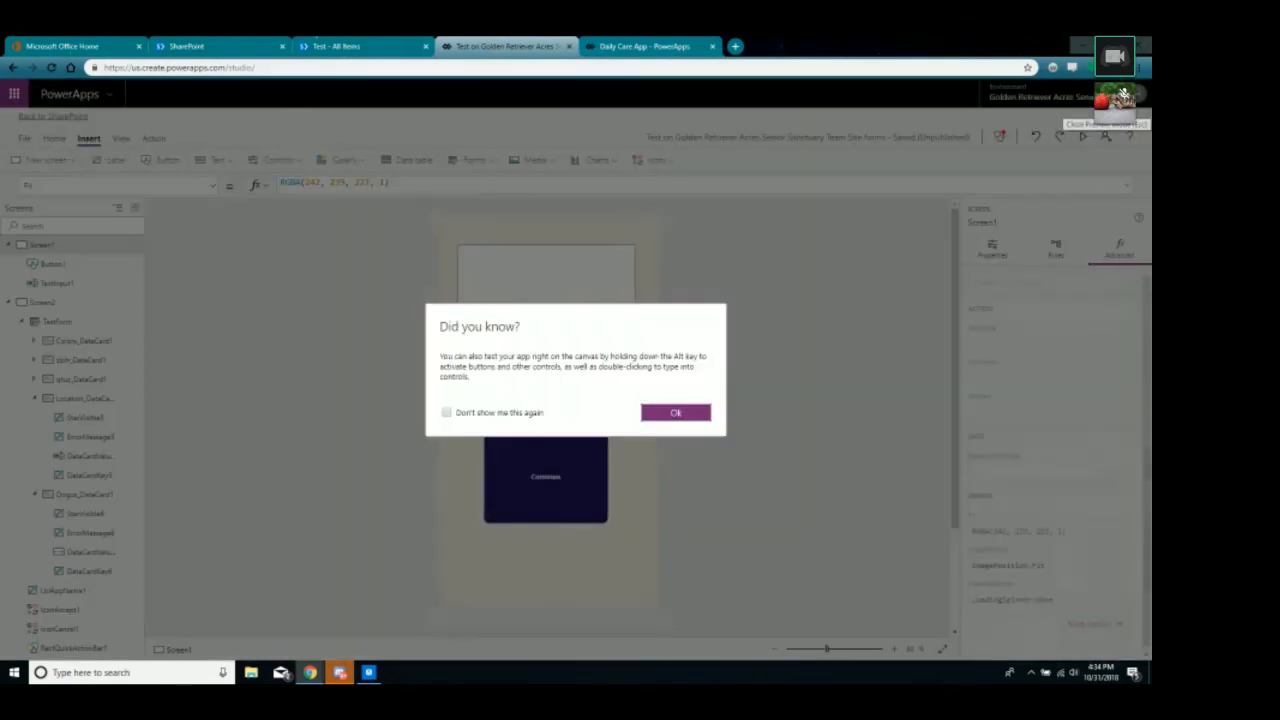
pyautogui.click(703, 411)
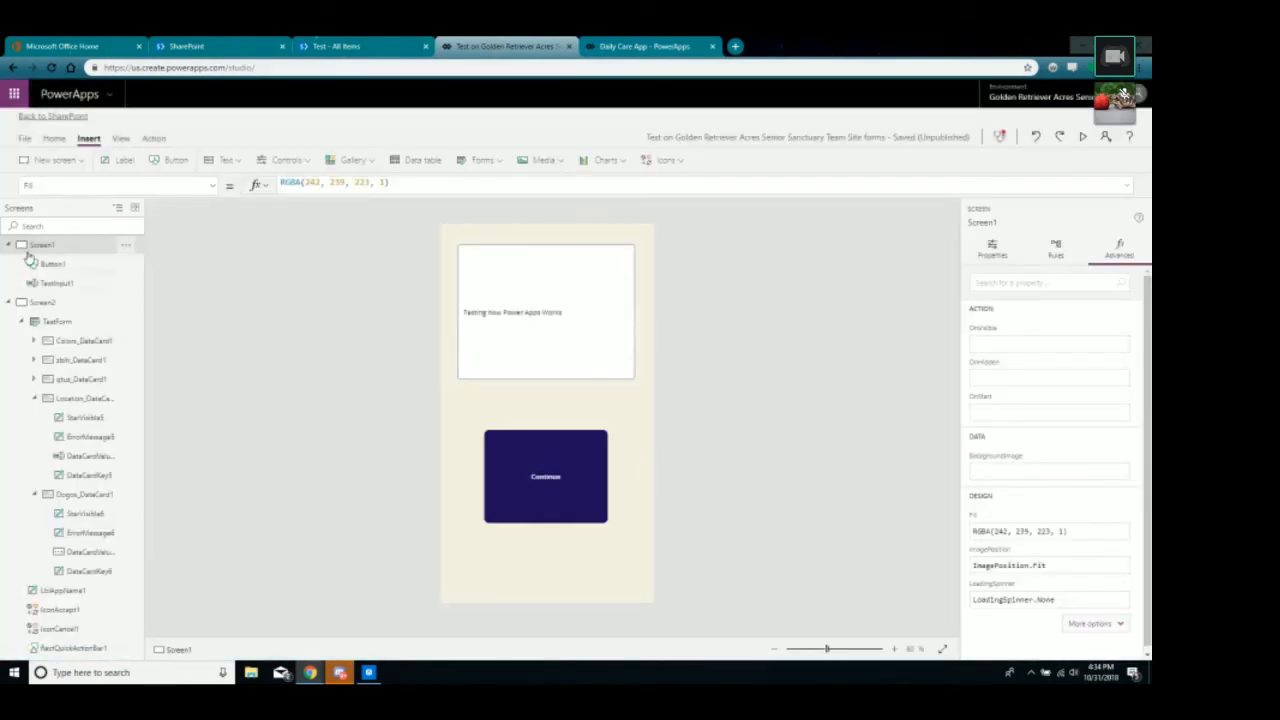
pyautogui.click(549, 487)
pyautogui.click(532, 577)
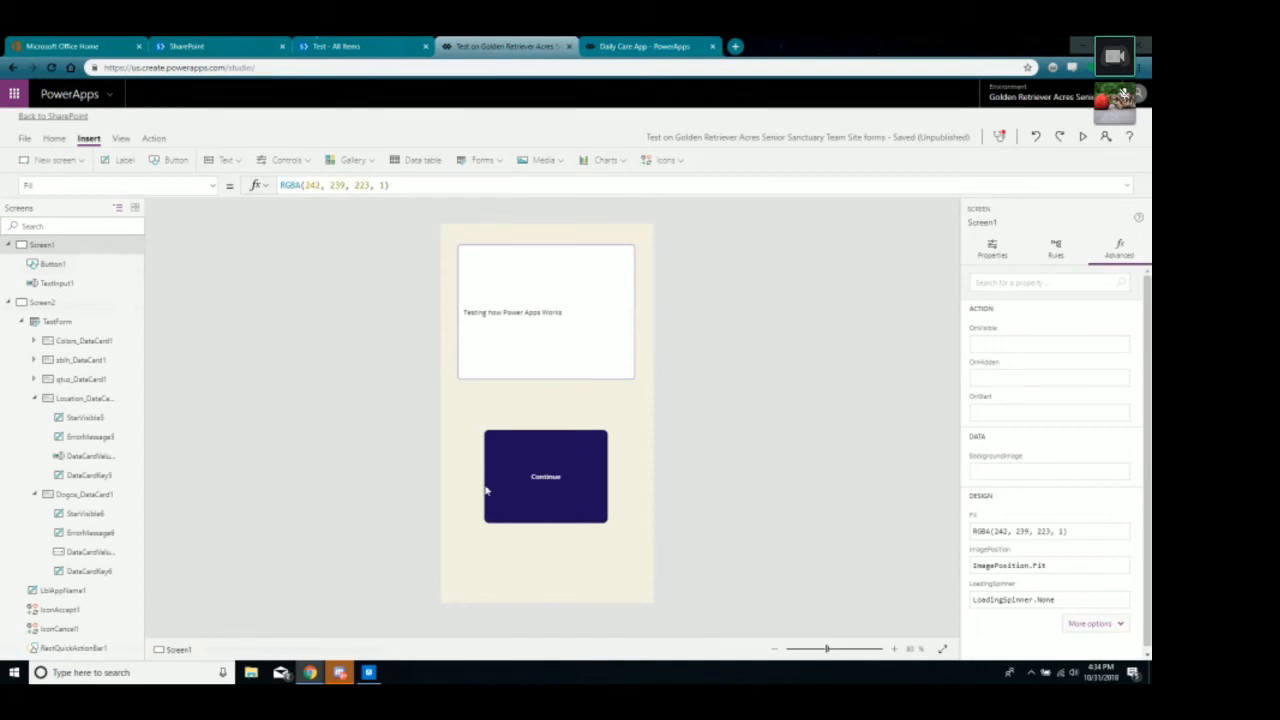
pyautogui.click(52, 264)
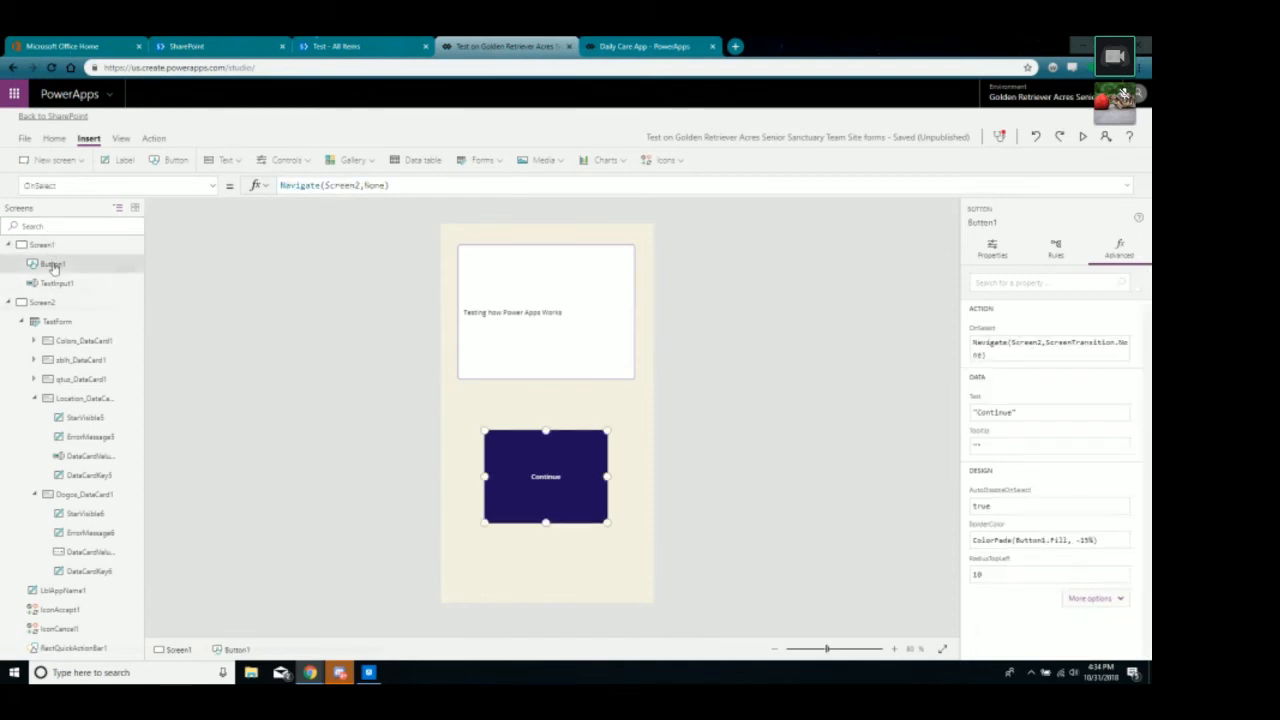
# Change the text box's font size from 10.5 to 25.
pyautogui.click(555, 313)
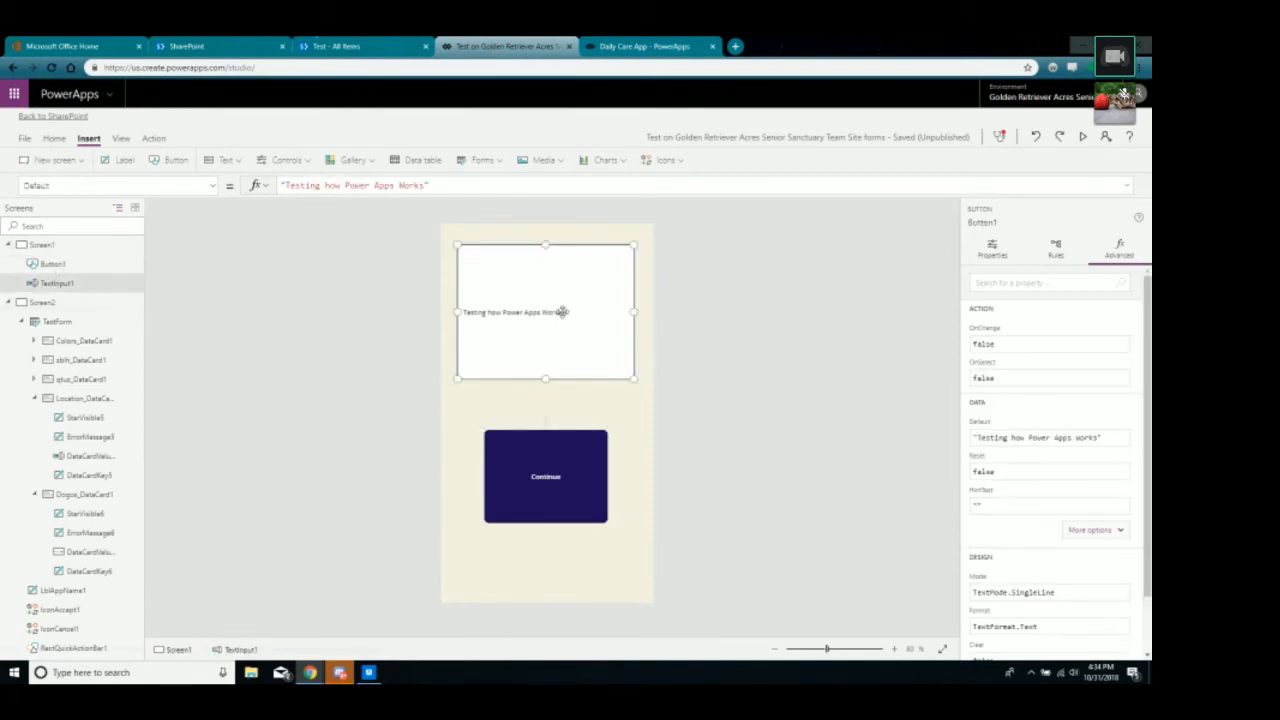
pyautogui.scroll(-1, 1073, 483)
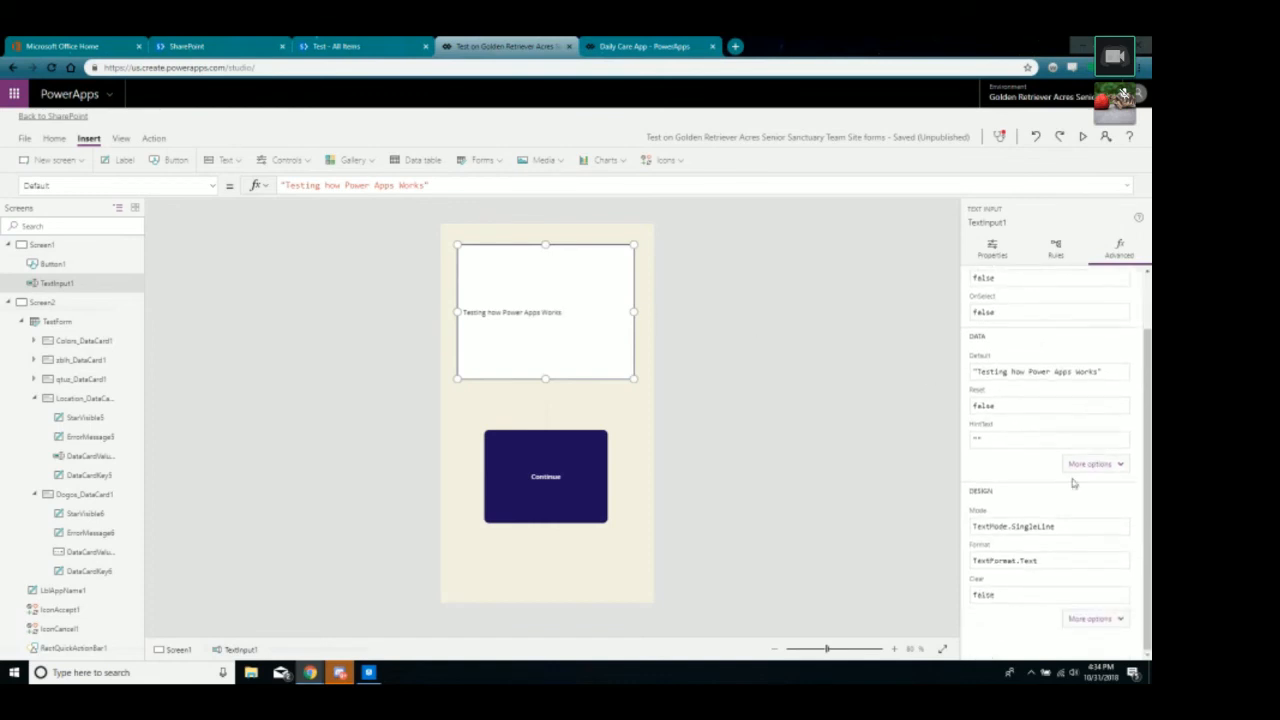
pyautogui.click(1095, 465)
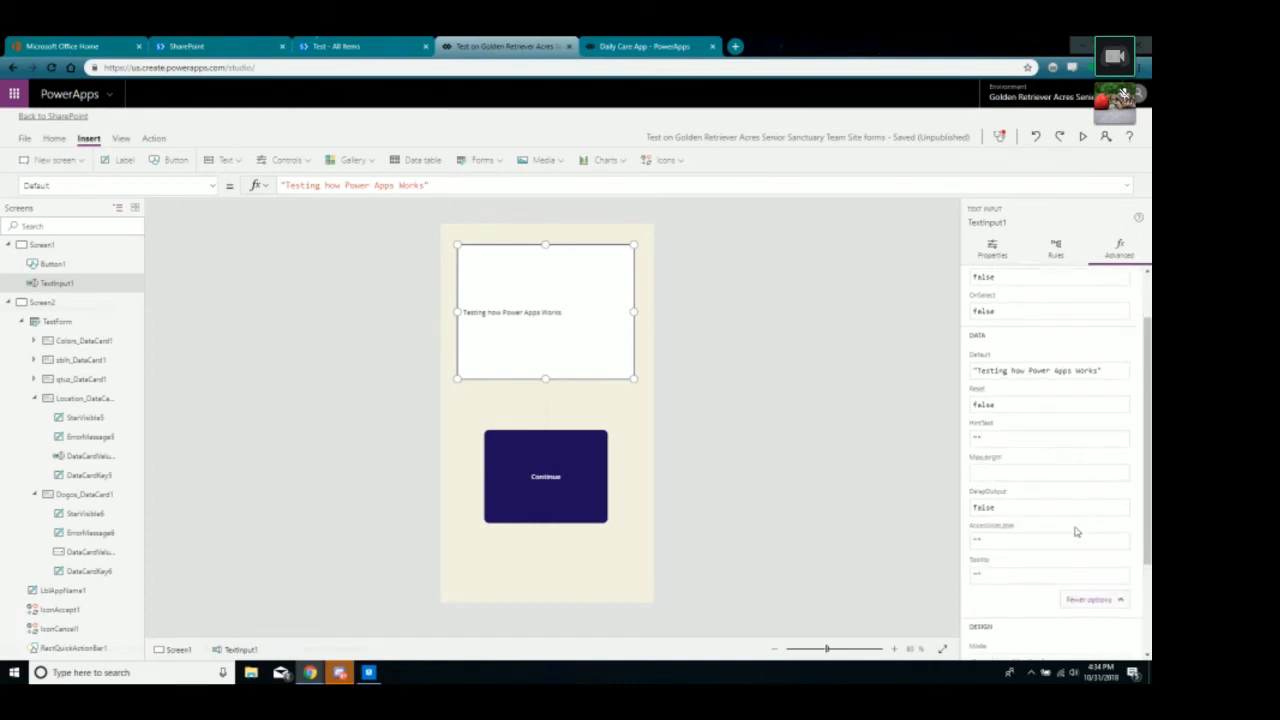
pyautogui.scroll(-1, 1075, 535)
pyautogui.click(1066, 619)
pyautogui.scroll(-3, 1080, 568)
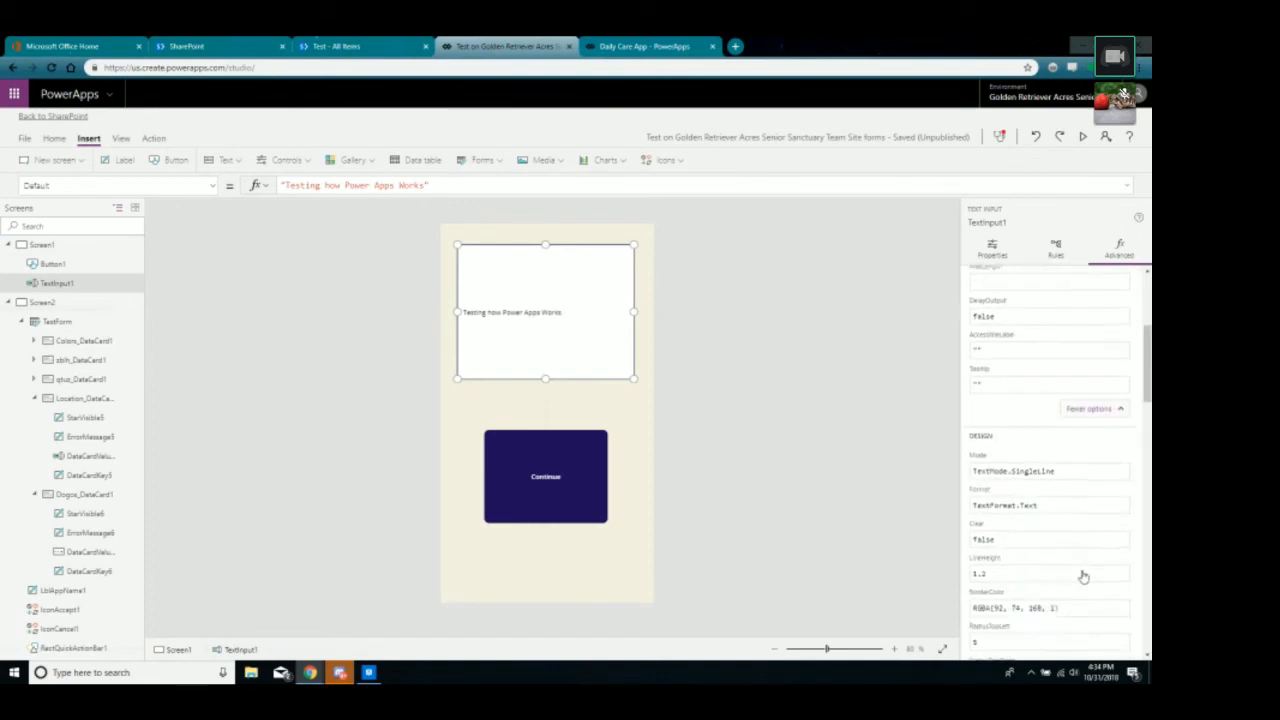
pyautogui.scroll(3, 1023, 413)
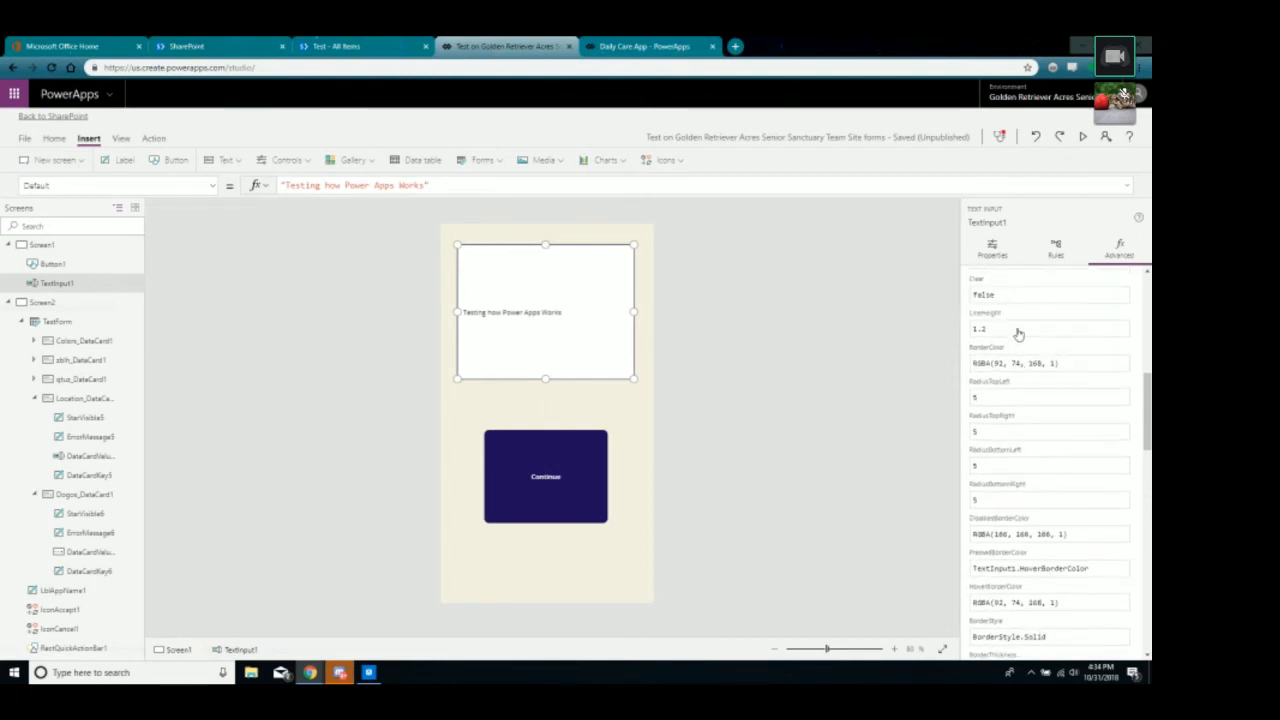
pyautogui.scroll(-5, 1020, 390)
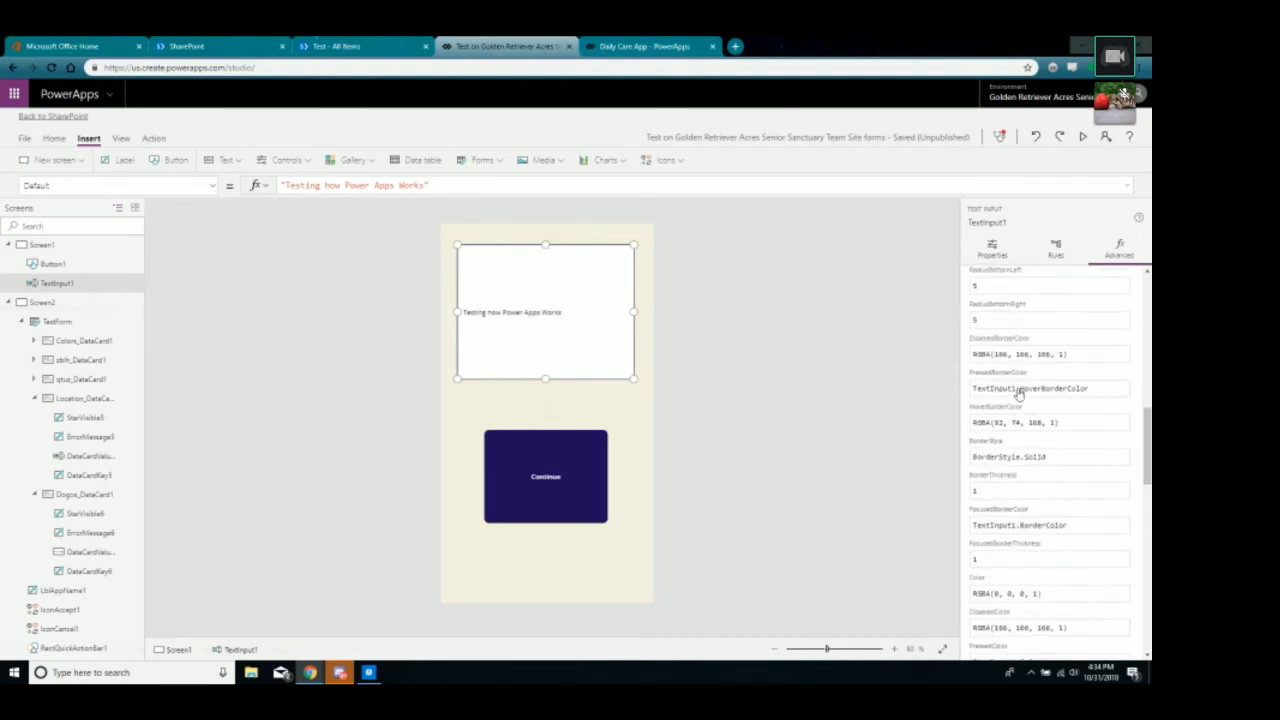
pyautogui.scroll(-2, 1015, 390)
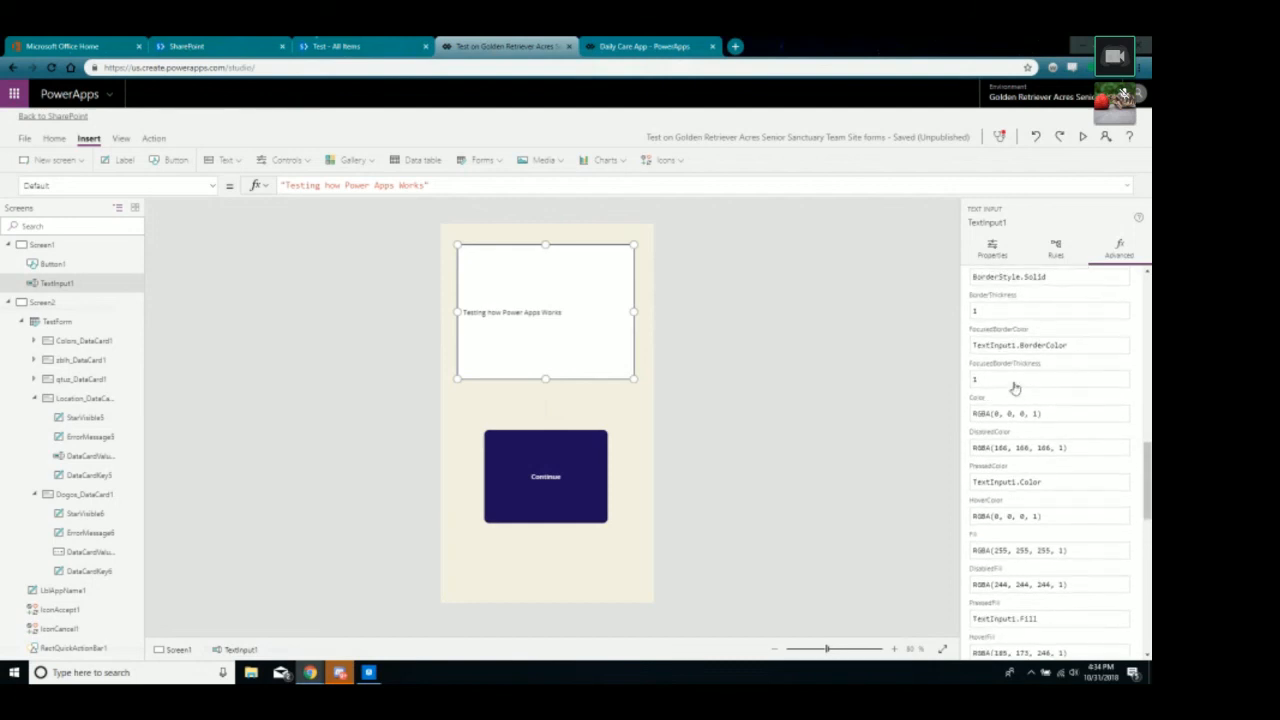
pyautogui.scroll(-4, 1010, 388)
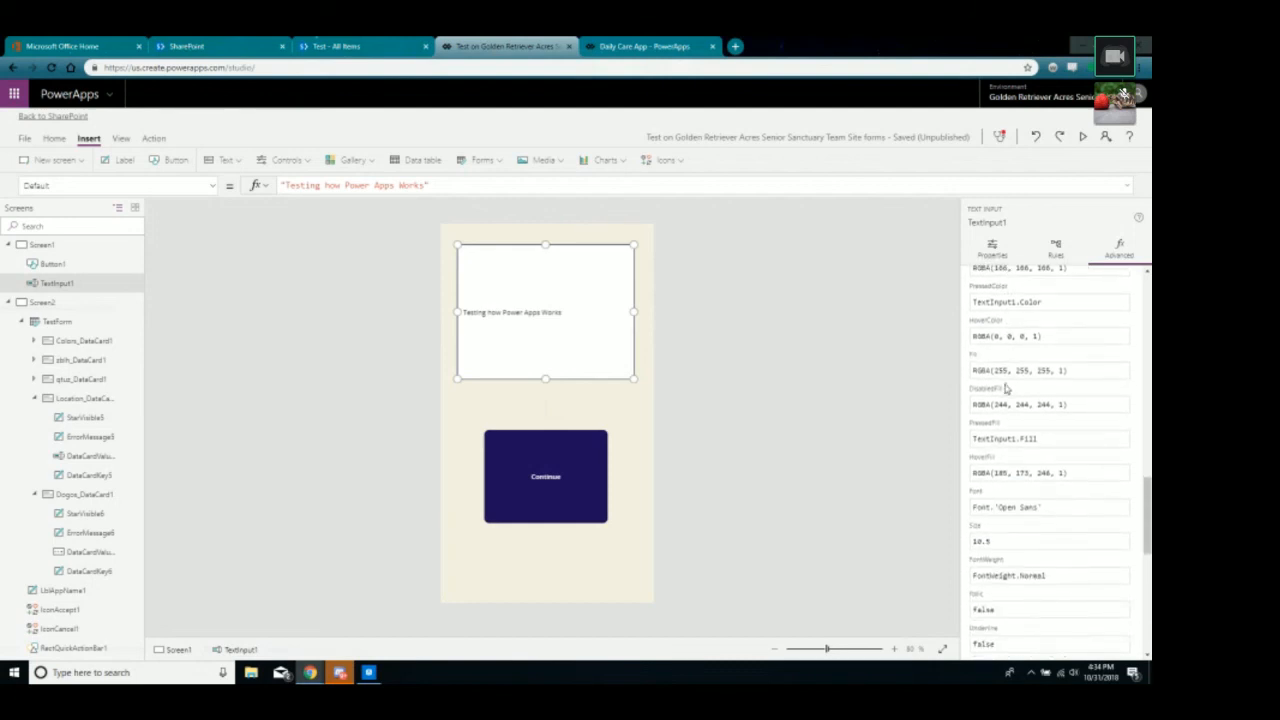
pyautogui.click(1008, 421)
pyautogui.moveTo(1008, 421); pyautogui.dragTo(958, 423)
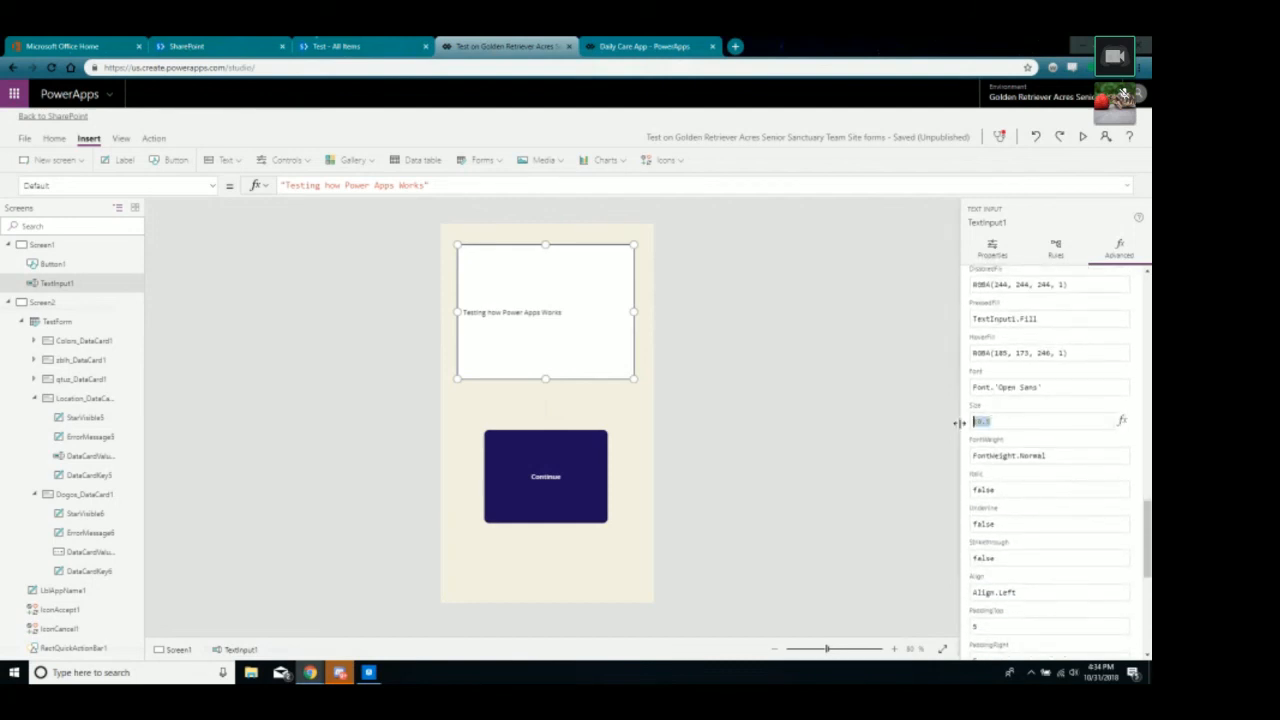
pyautogui.write('75')
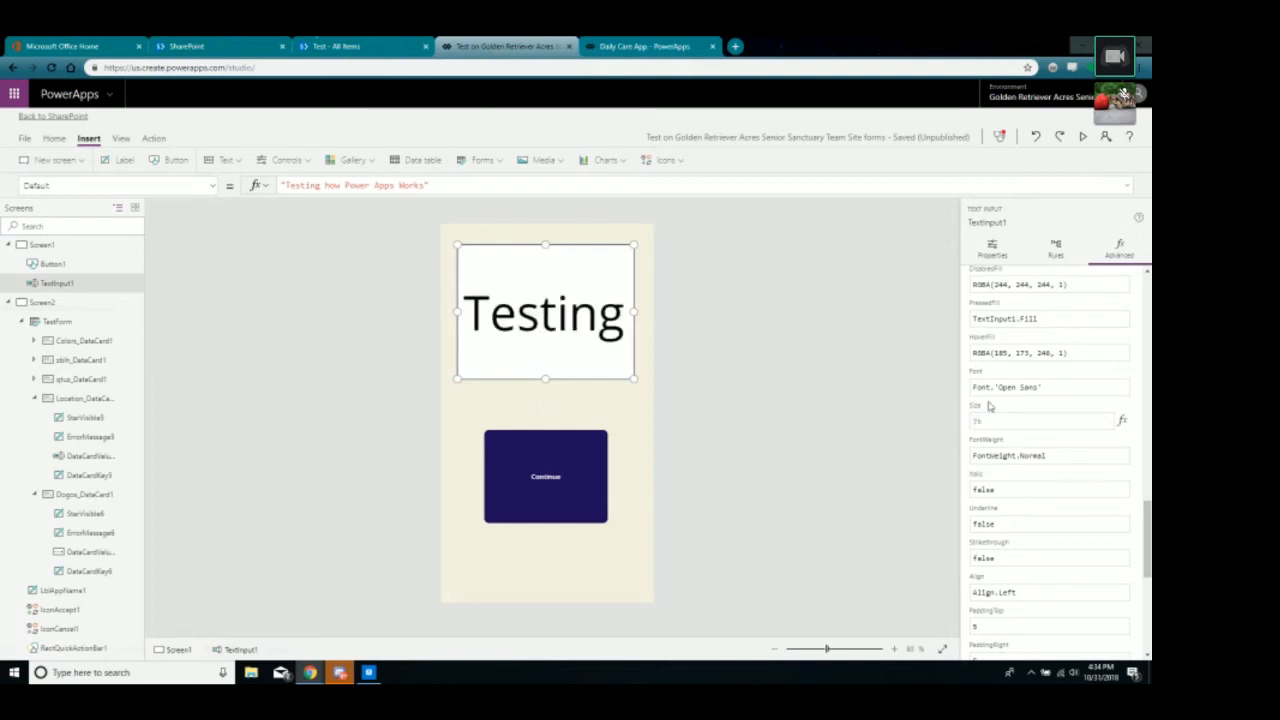
pyautogui.press('BackSpace')
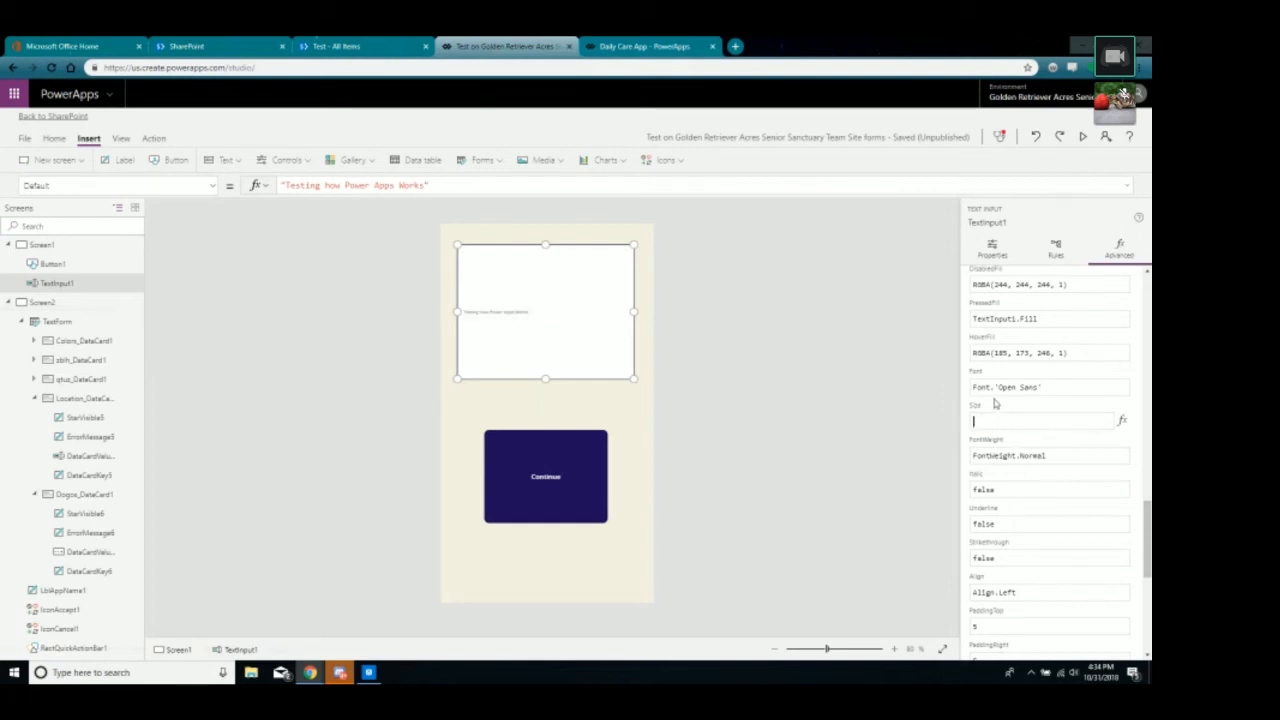
pyautogui.write('25')
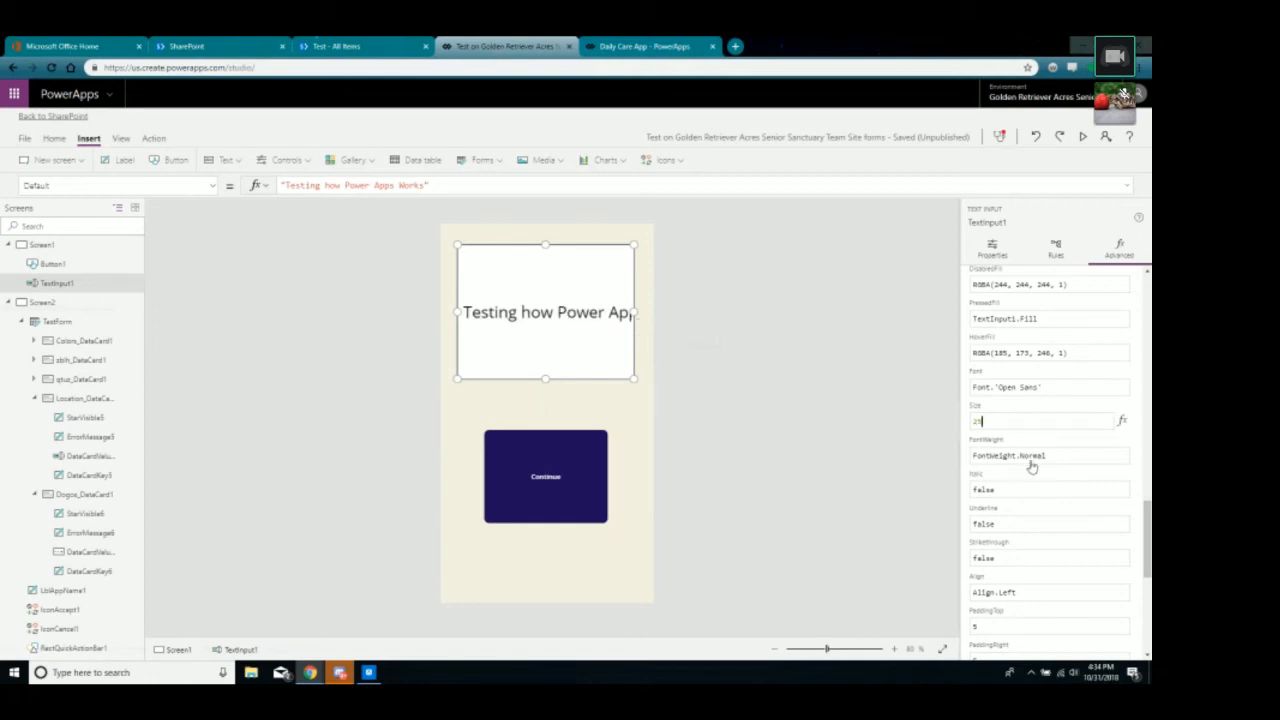
# Change the text box's alignment from Align.Left to Align.Center.
pyautogui.scroll(-1, 1034, 466)
pyautogui.scroll(-2, 1034, 466)
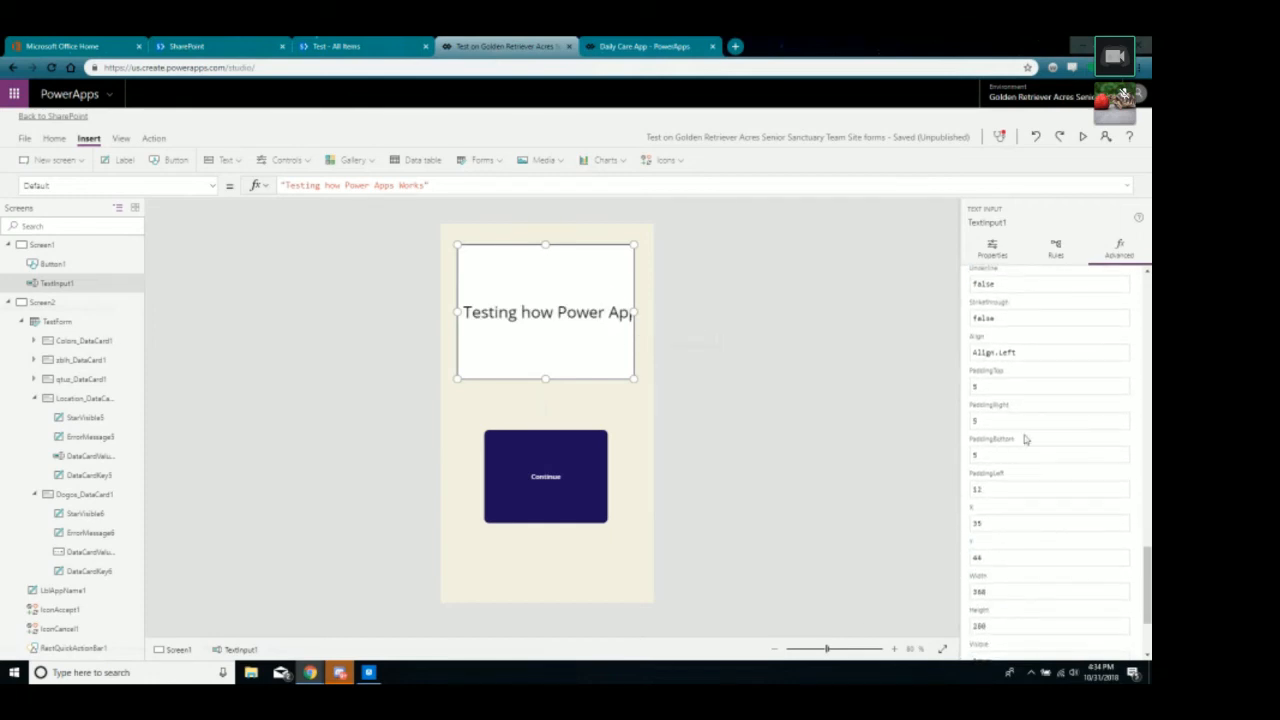
pyautogui.click(1025, 352)
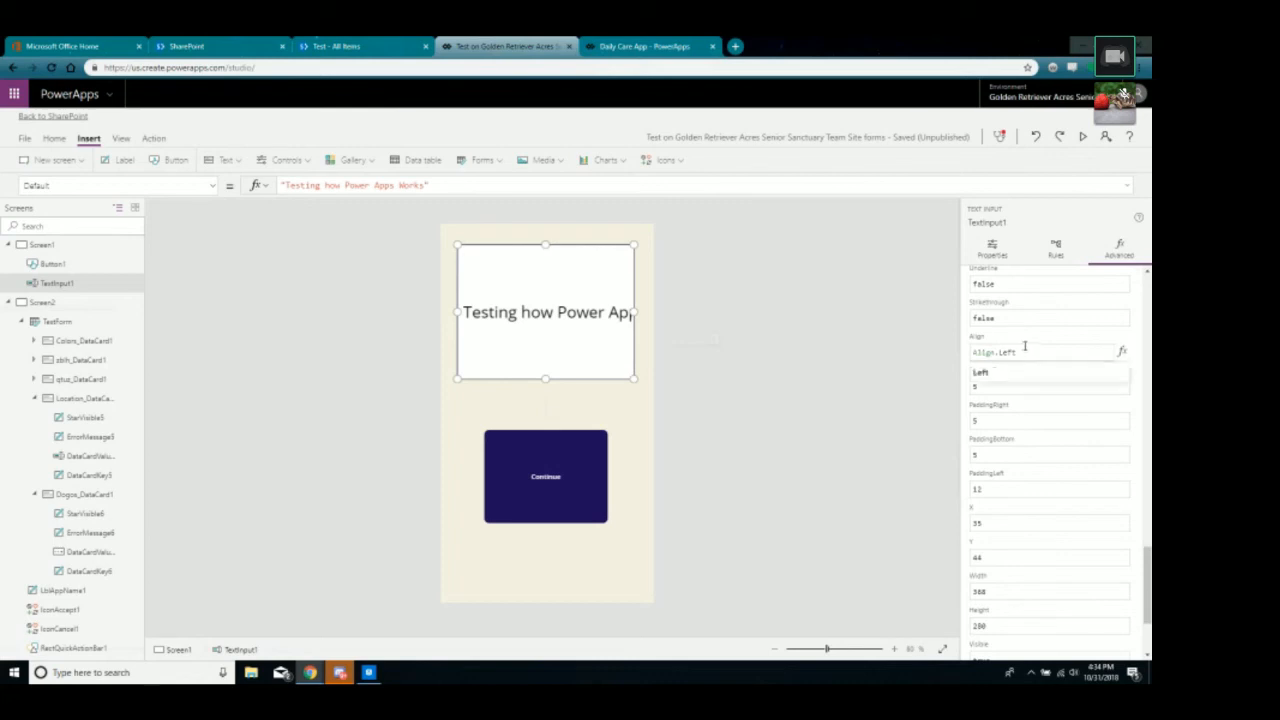
pyautogui.press('BackSpace')
pyautogui.press('BackSpace')
pyautogui.press('BackSpace')
pyautogui.press('BackSpace')
pyautogui.write('Cent')
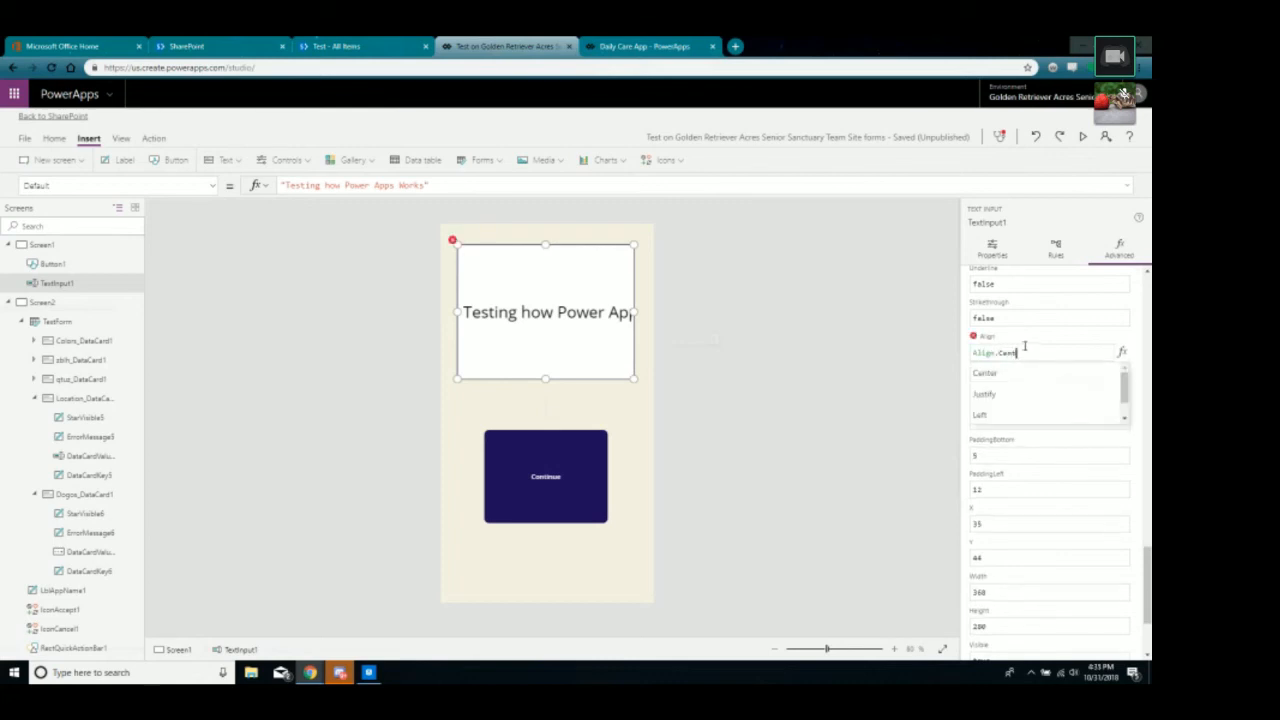
pyautogui.write('er')
pyautogui.click(823, 382)
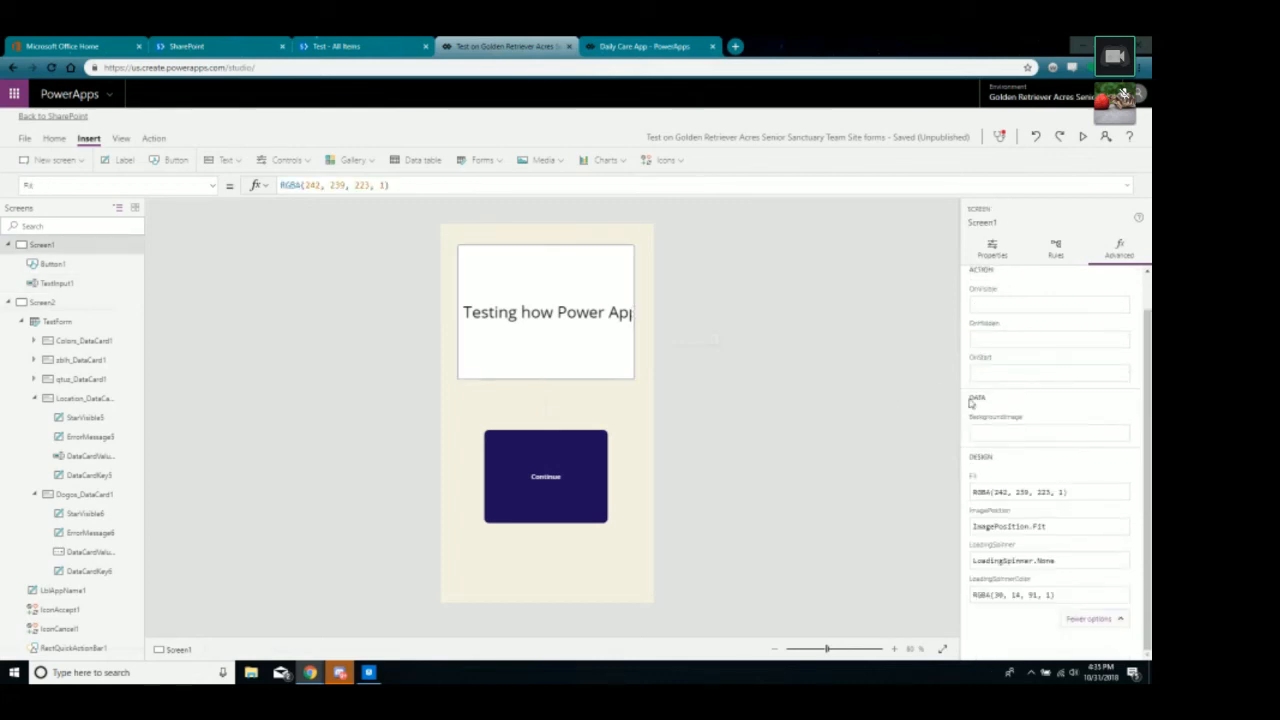
# Toggle the screen's extra properties and return to its basic properties.
pyautogui.click(1114, 621)
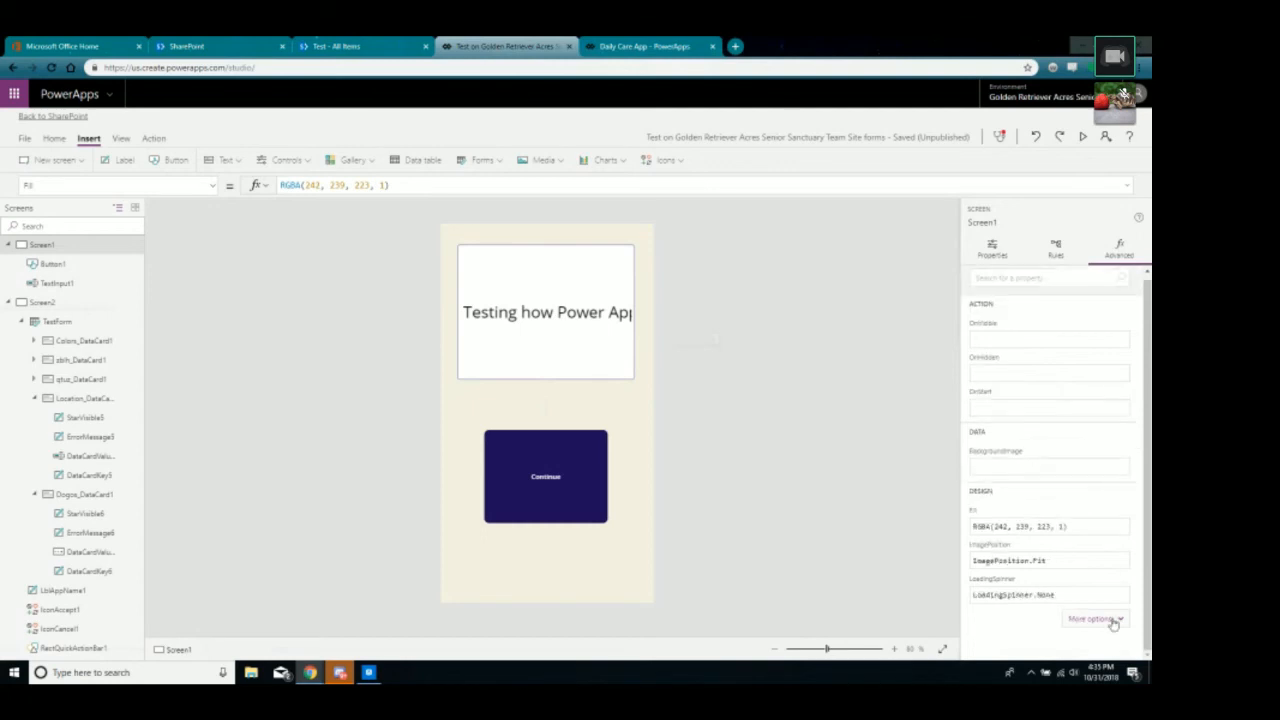
pyautogui.click(1114, 621)
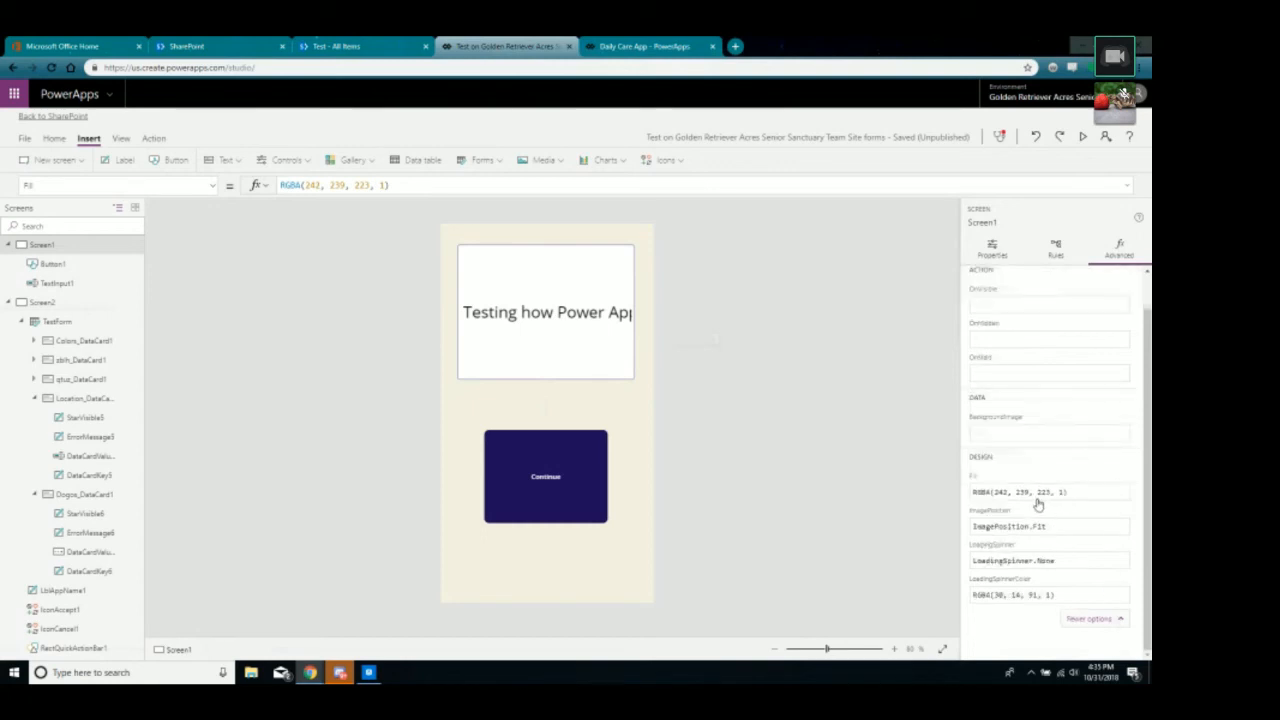
pyautogui.scroll(1, 1037, 503)
pyautogui.scroll(-1, 1043, 426)
pyautogui.click(1090, 625)
pyautogui.click(993, 248)
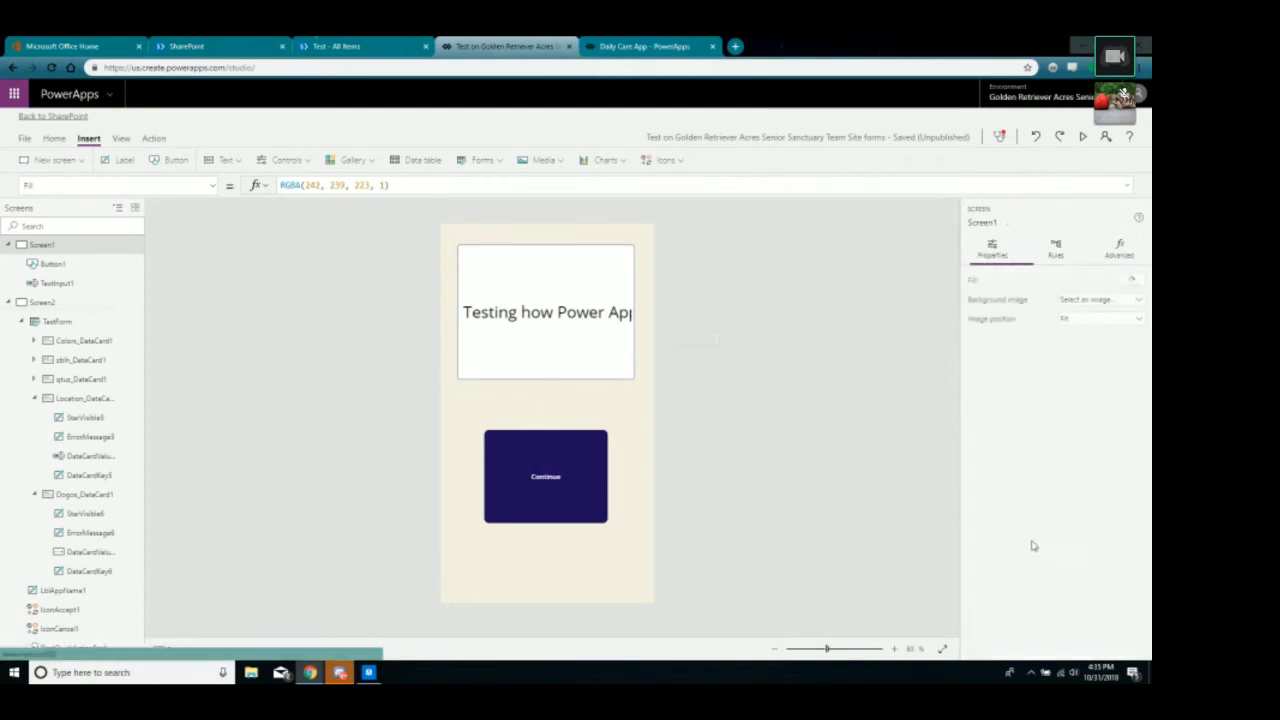
# Select TextInput1 and scroll through its advanced property formulas.
pyautogui.click(487, 363)
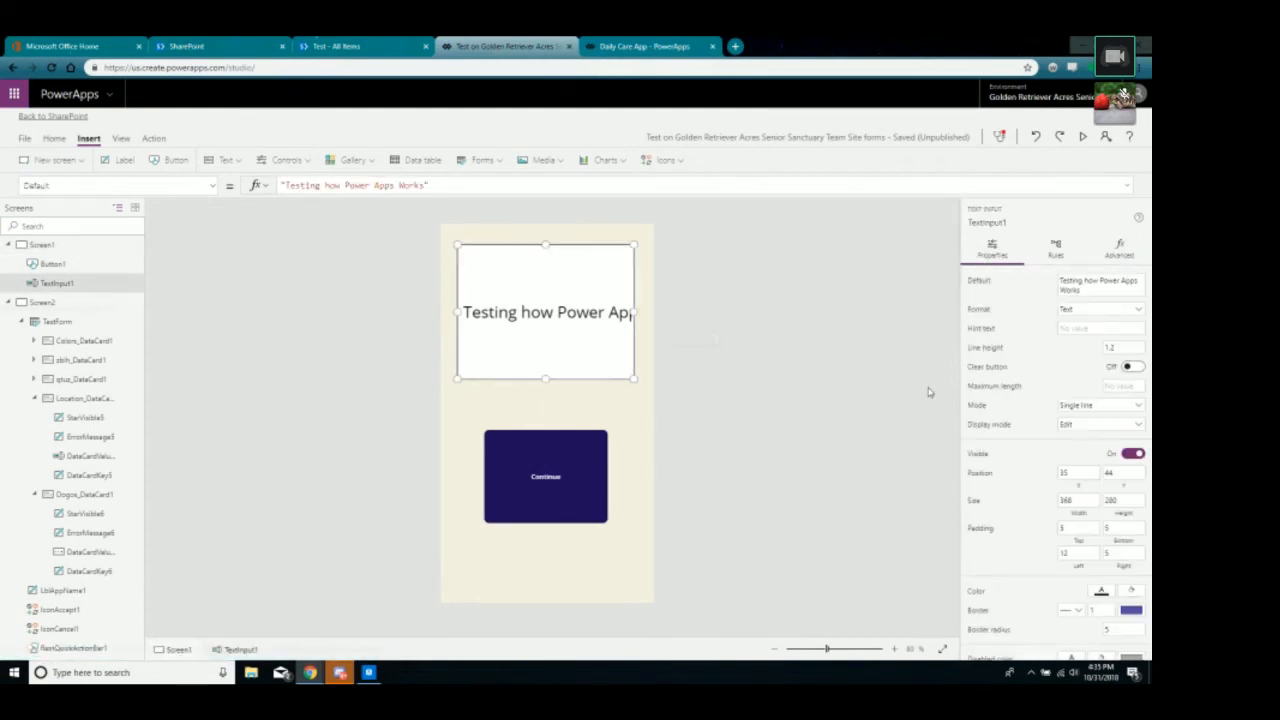
pyautogui.scroll(-1, 1044, 494)
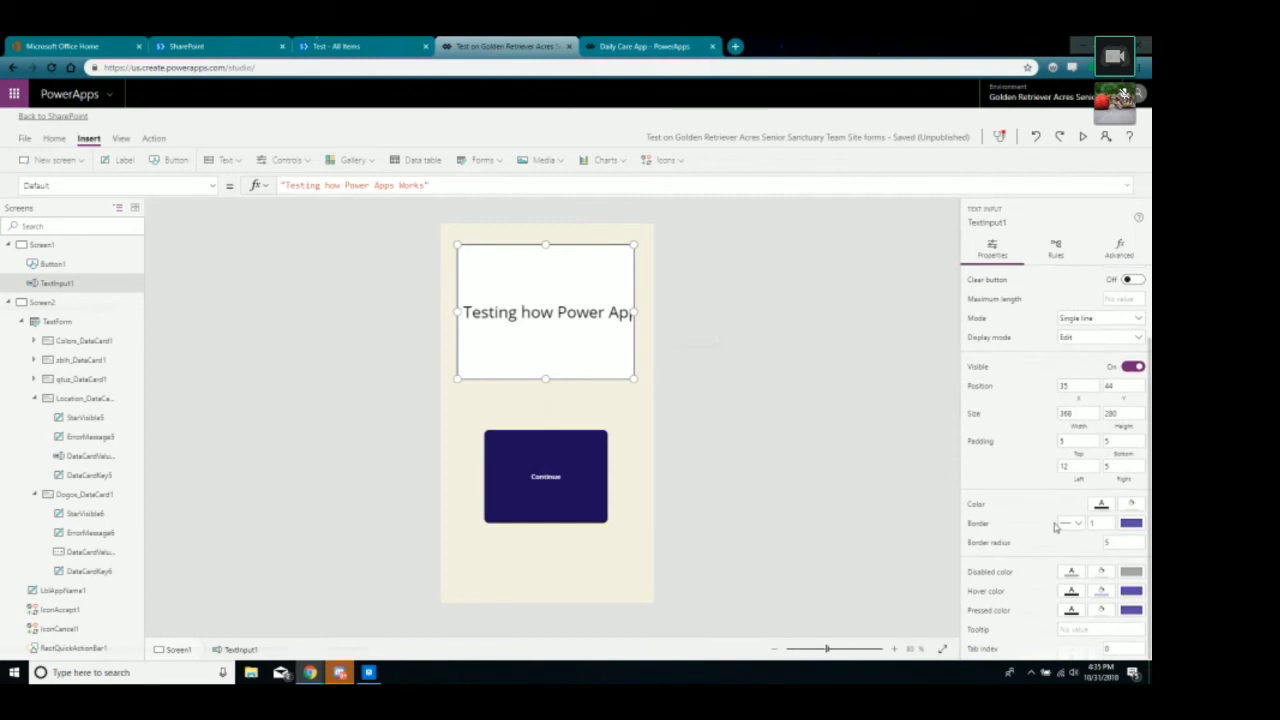
pyautogui.scroll(1, 1058, 525)
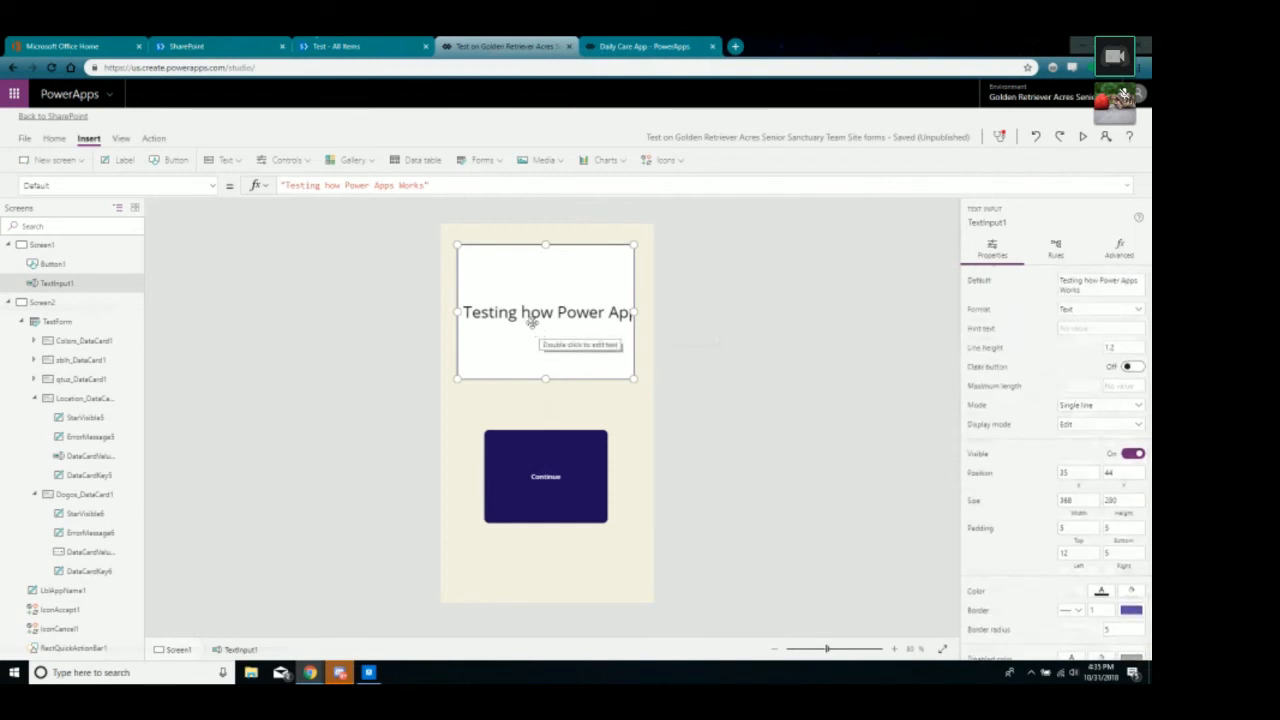
pyautogui.scroll(-1, 1120, 370)
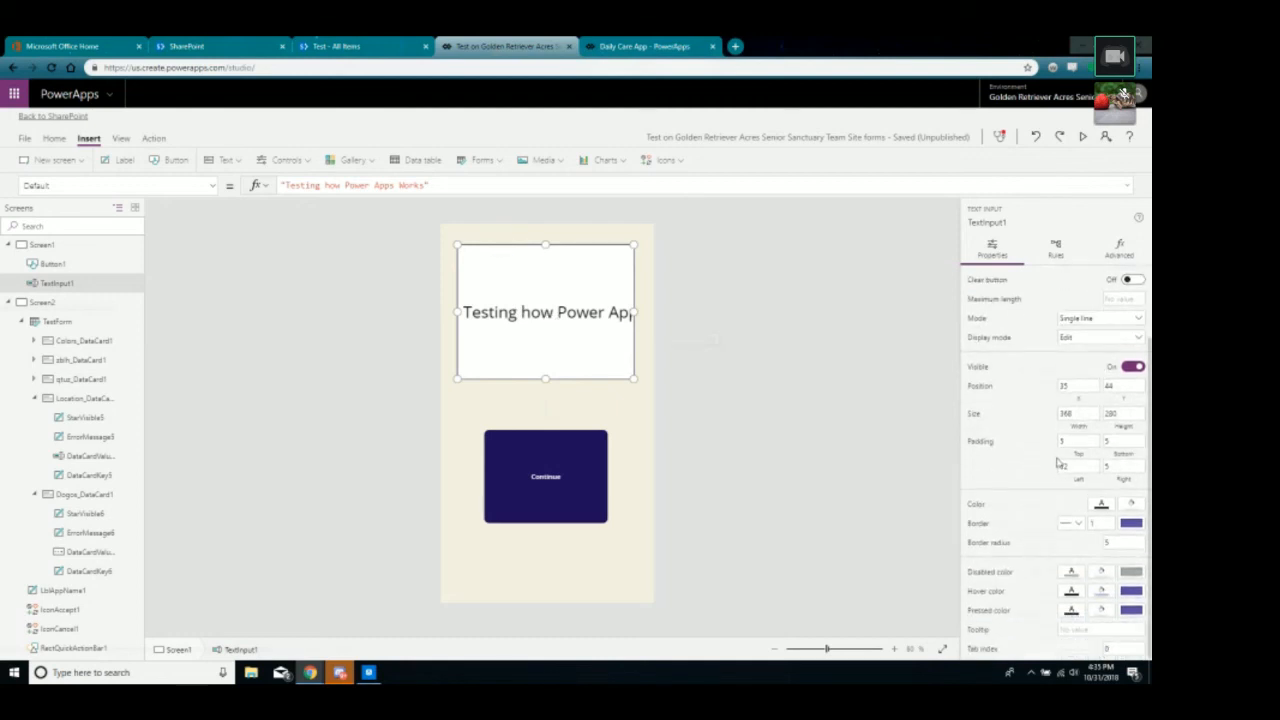
pyautogui.click(1118, 250)
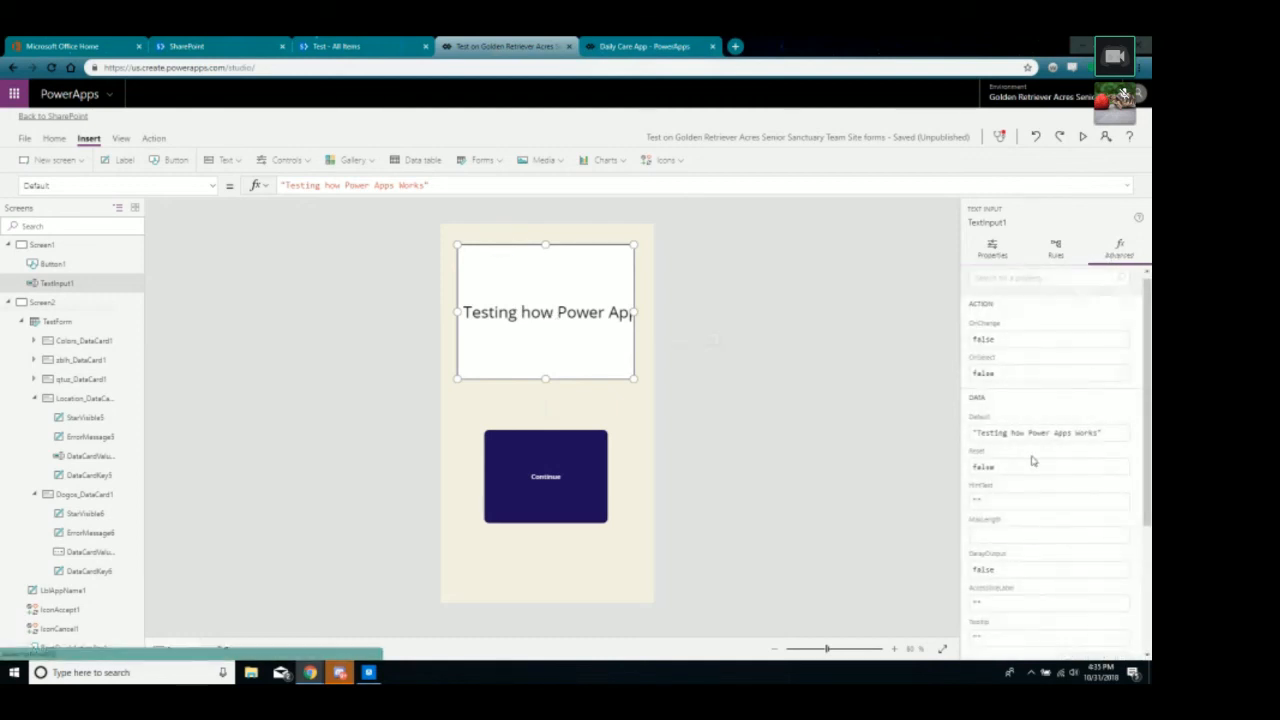
pyautogui.scroll(-2, 1033, 461)
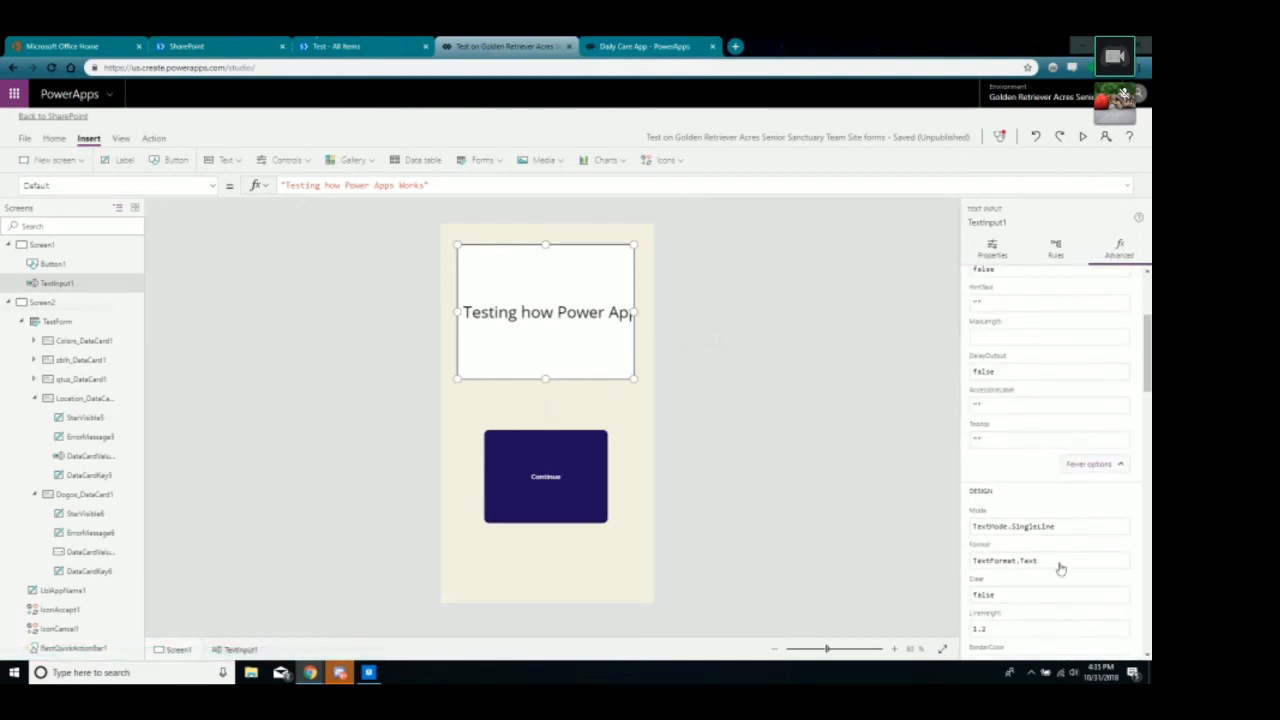
pyautogui.scroll(-3, 1055, 490)
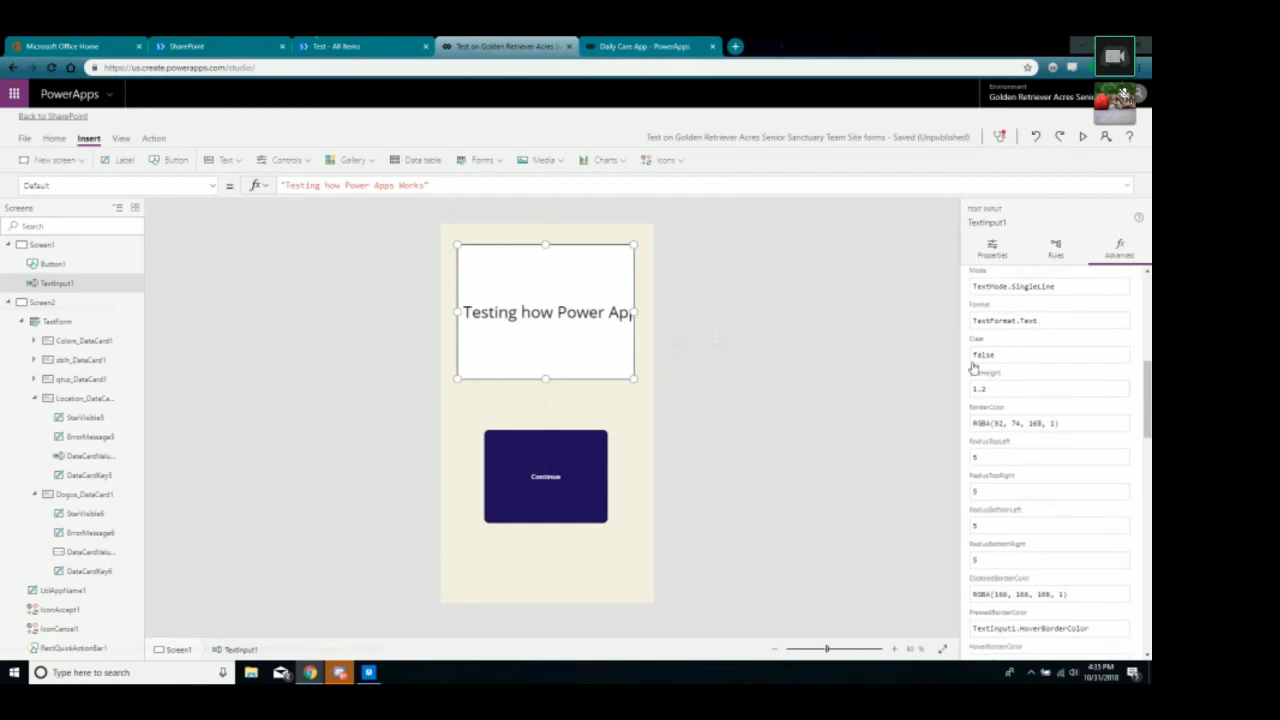
# Set TextInput1's Mode to TextMode.MultiLine and change its font Size from 25 to 50.
pyautogui.click(1062, 286)
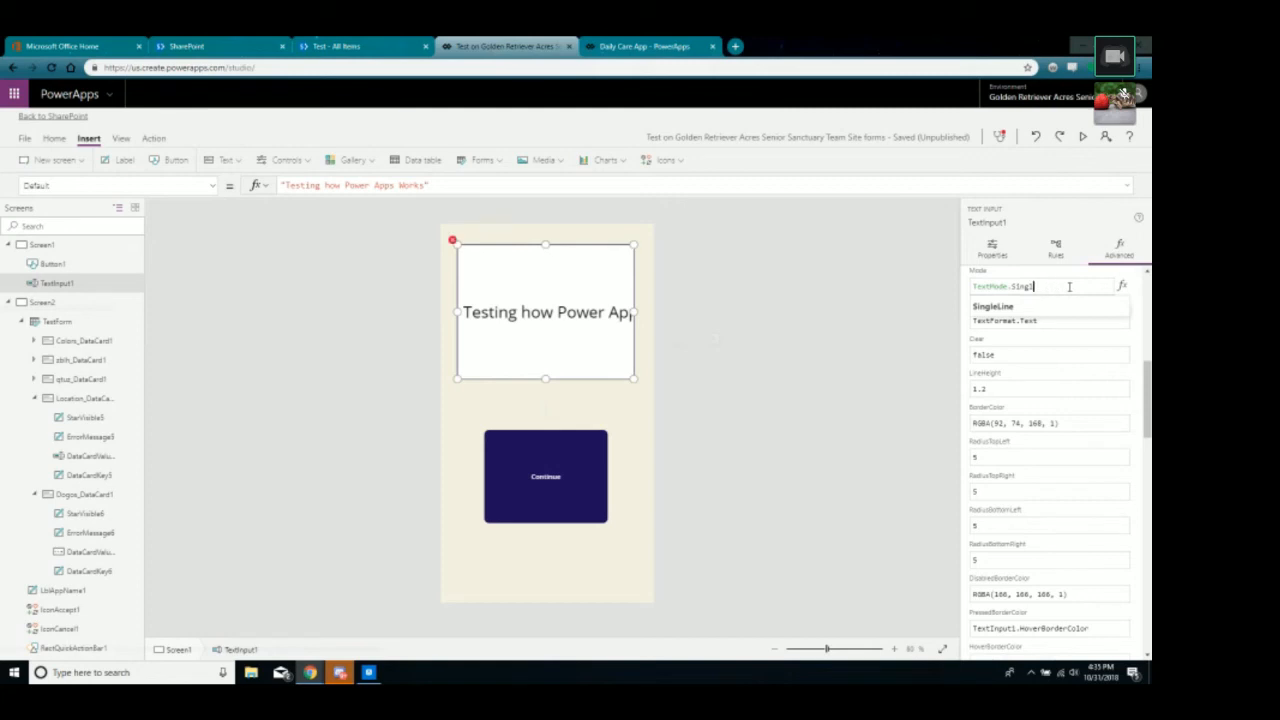
pyautogui.press('BackSpace')
pyautogui.press('BackSpace')
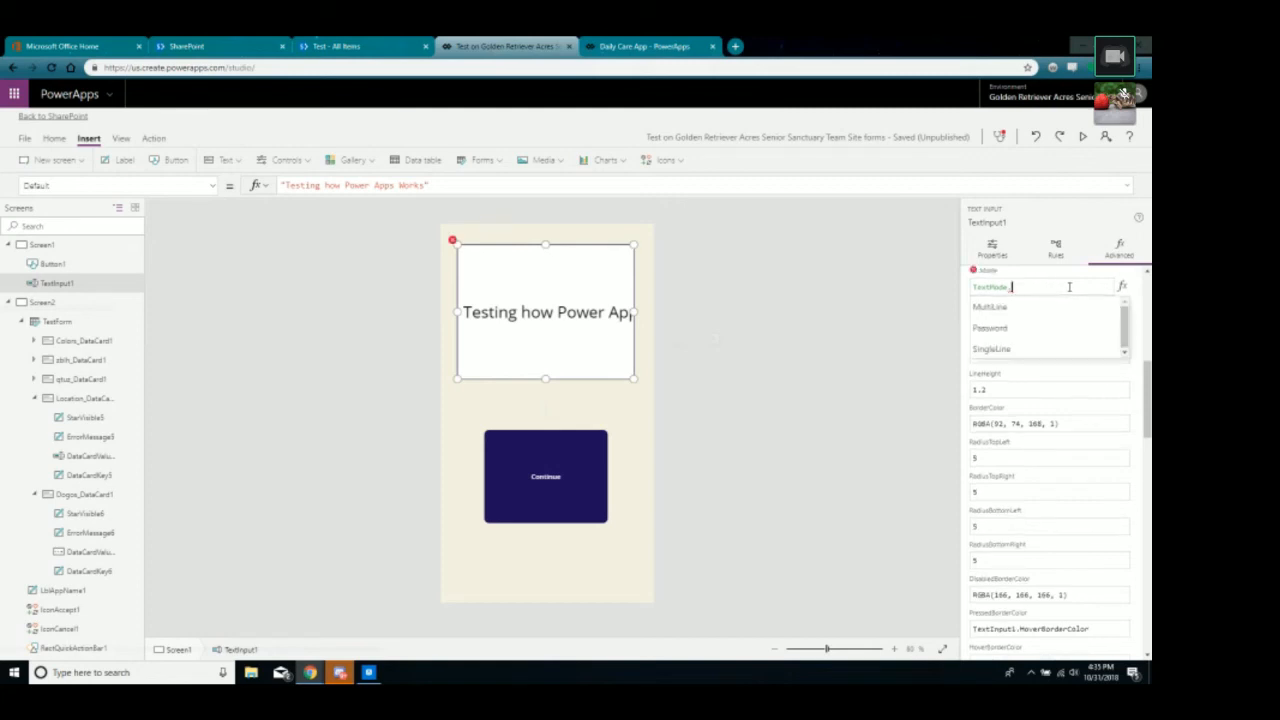
pyautogui.click(971, 310)
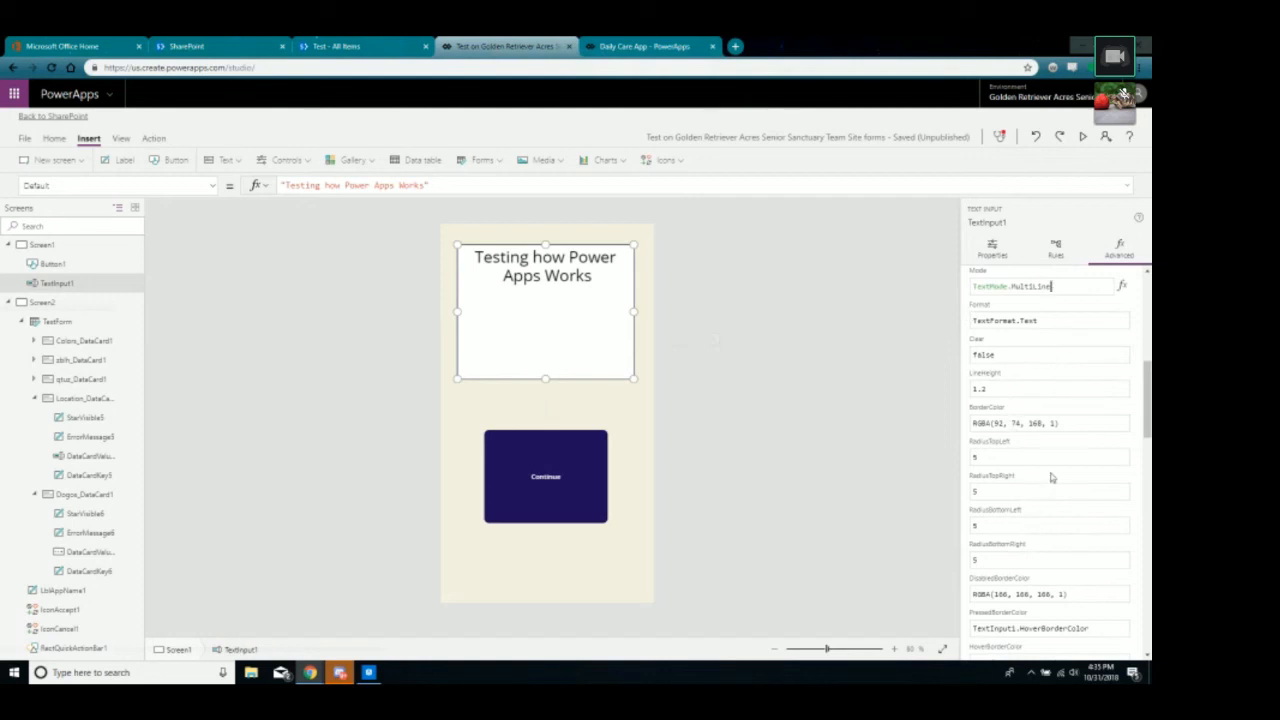
pyautogui.scroll(-3, 1034, 474)
pyautogui.scroll(-5, 1034, 474)
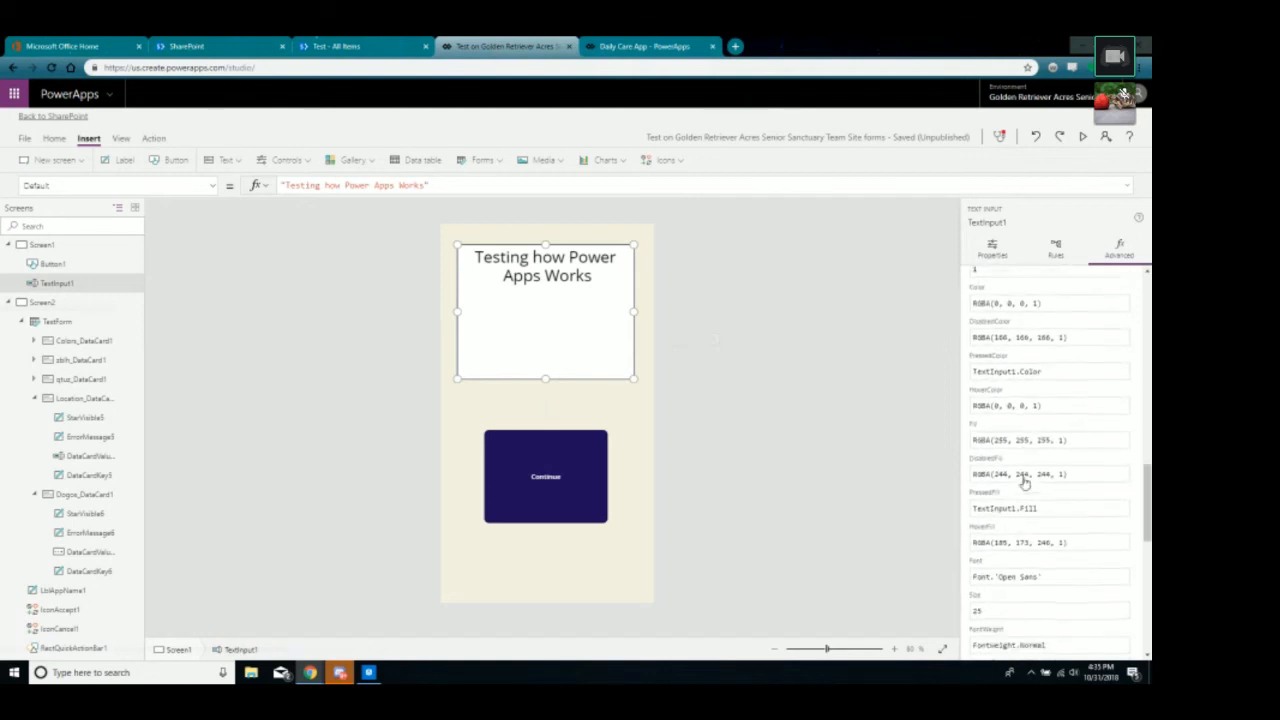
pyautogui.click(1005, 482)
pyautogui.press('BackSpace')
pyautogui.press('BackSpace')
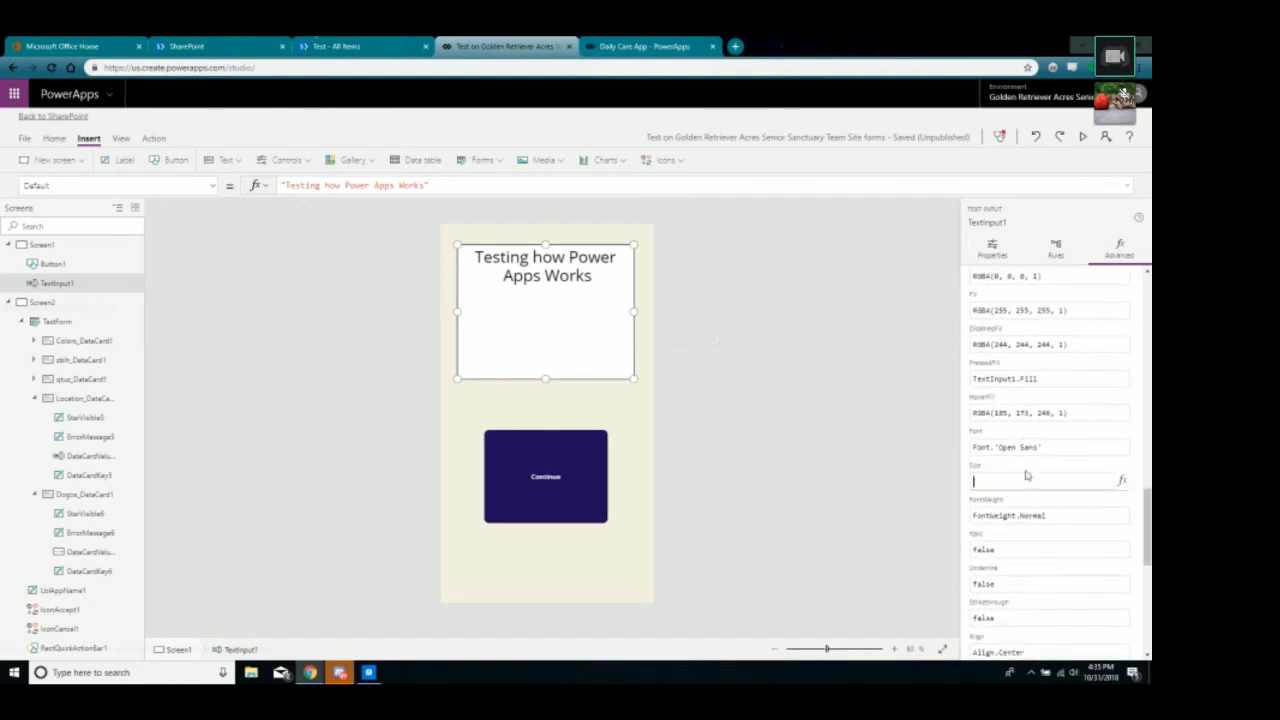
pyautogui.write('50')
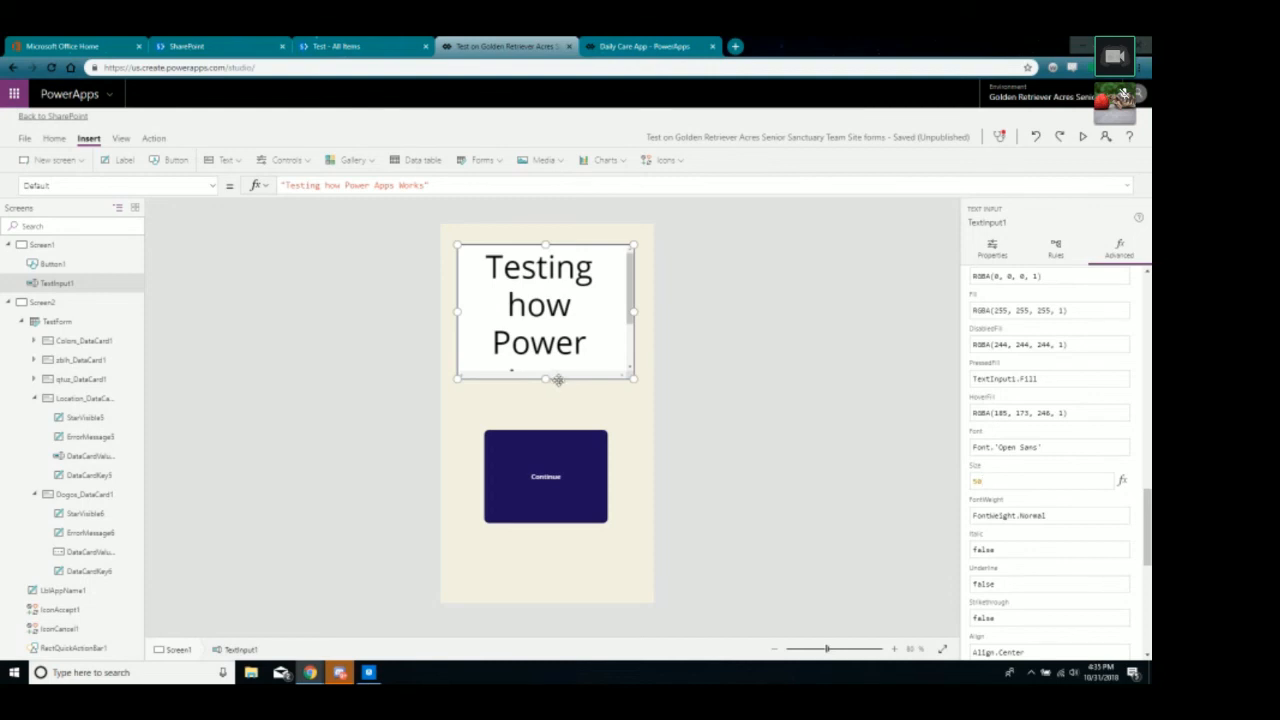
# Nudge the text box down, stretch it upward, and drag the Continue button lower.
pyautogui.click(683, 344)
pyautogui.moveTo(636, 319); pyautogui.dragTo(630, 340)
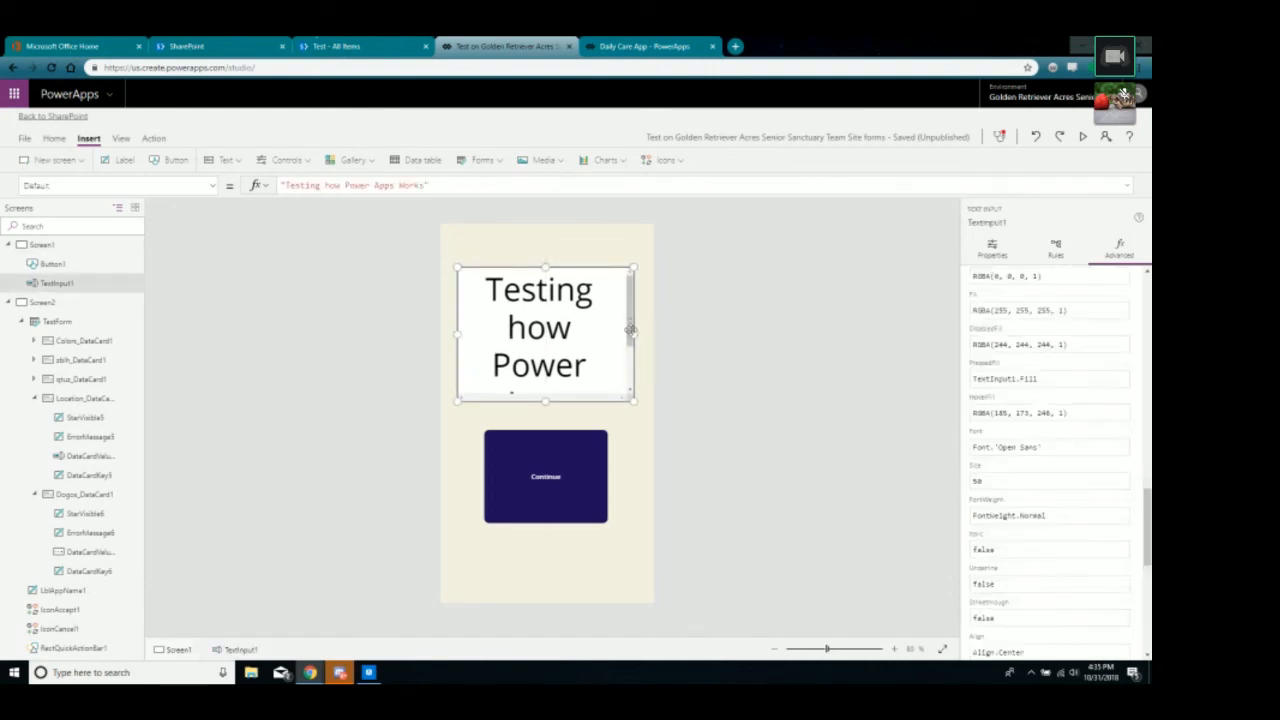
pyautogui.click(630, 331)
pyautogui.moveTo(631, 344)
pyautogui.mouseDown()
pyautogui.moveTo(631, 327)
pyautogui.moveTo(628, 362)
pyautogui.moveTo(630, 325)
pyautogui.moveTo(626, 363)
pyautogui.moveTo(624, 297)
pyautogui.moveTo(627, 355)
pyautogui.mouseUp()
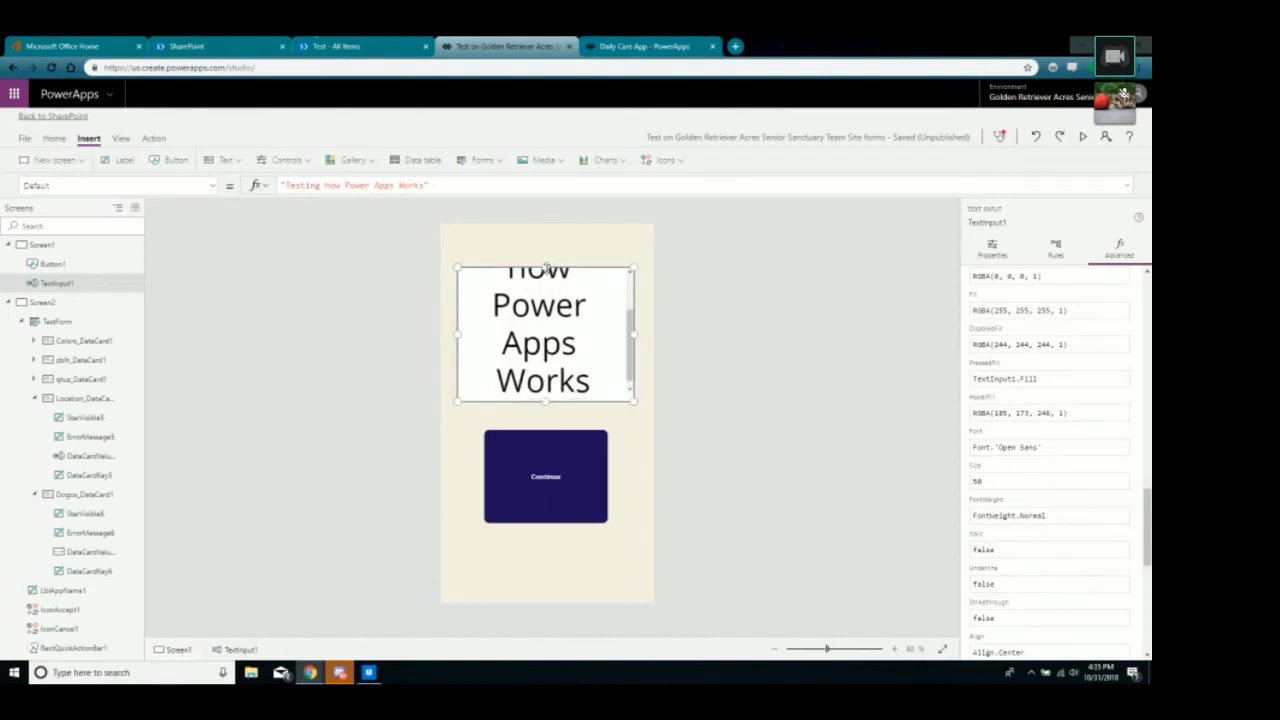
pyautogui.moveTo(547, 268); pyautogui.dragTo(547, 230)
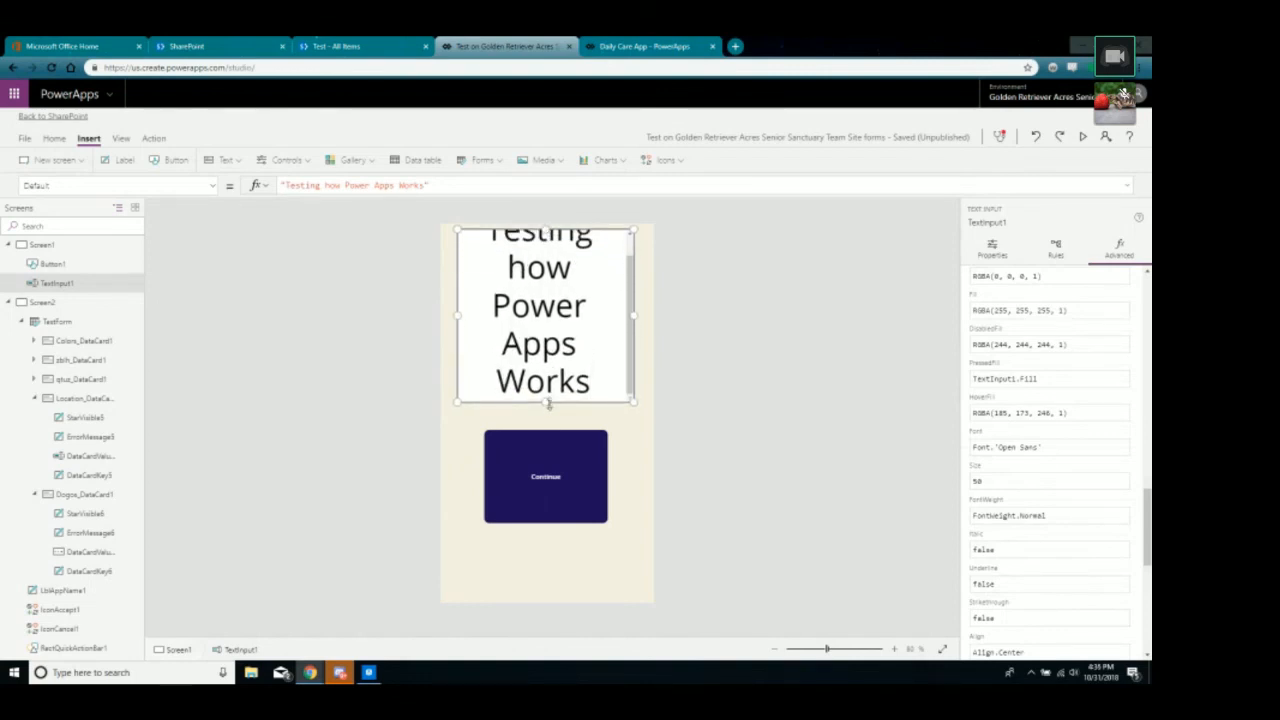
pyautogui.click(545, 476)
pyautogui.moveTo(563, 477); pyautogui.dragTo(559, 518)
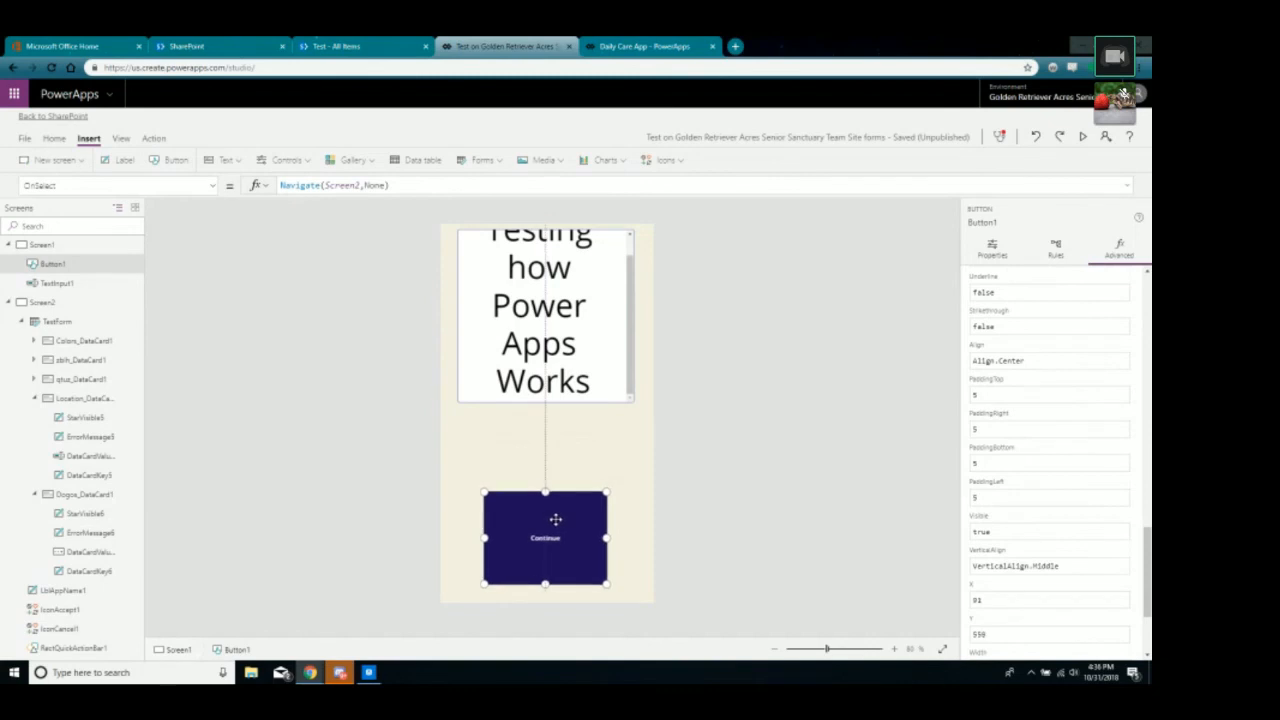
# Resize and widen the text box so all four wrapped lines fit above the button.
pyautogui.click(543, 378)
pyautogui.moveTo(544, 403)
pyautogui.mouseDown()
pyautogui.moveTo(551, 463)
pyautogui.moveTo(551, 416)
pyautogui.mouseUp()
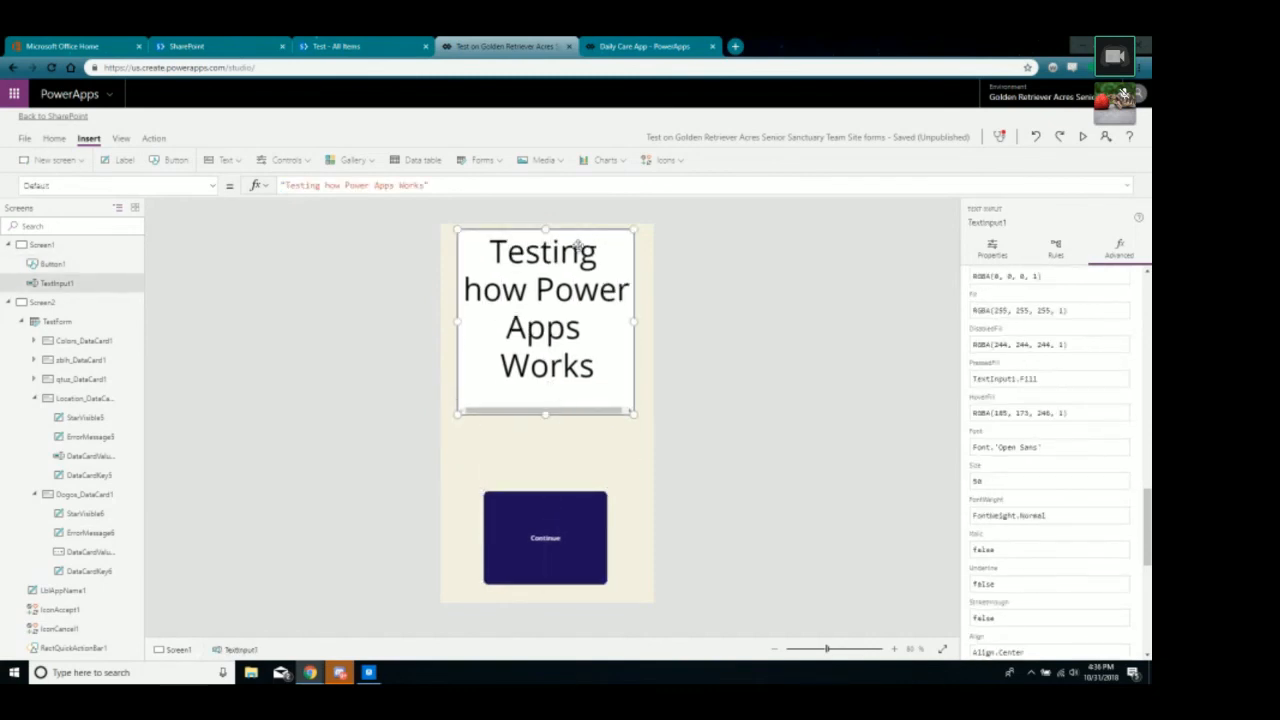
pyautogui.moveTo(578, 250); pyautogui.dragTo(577, 280)
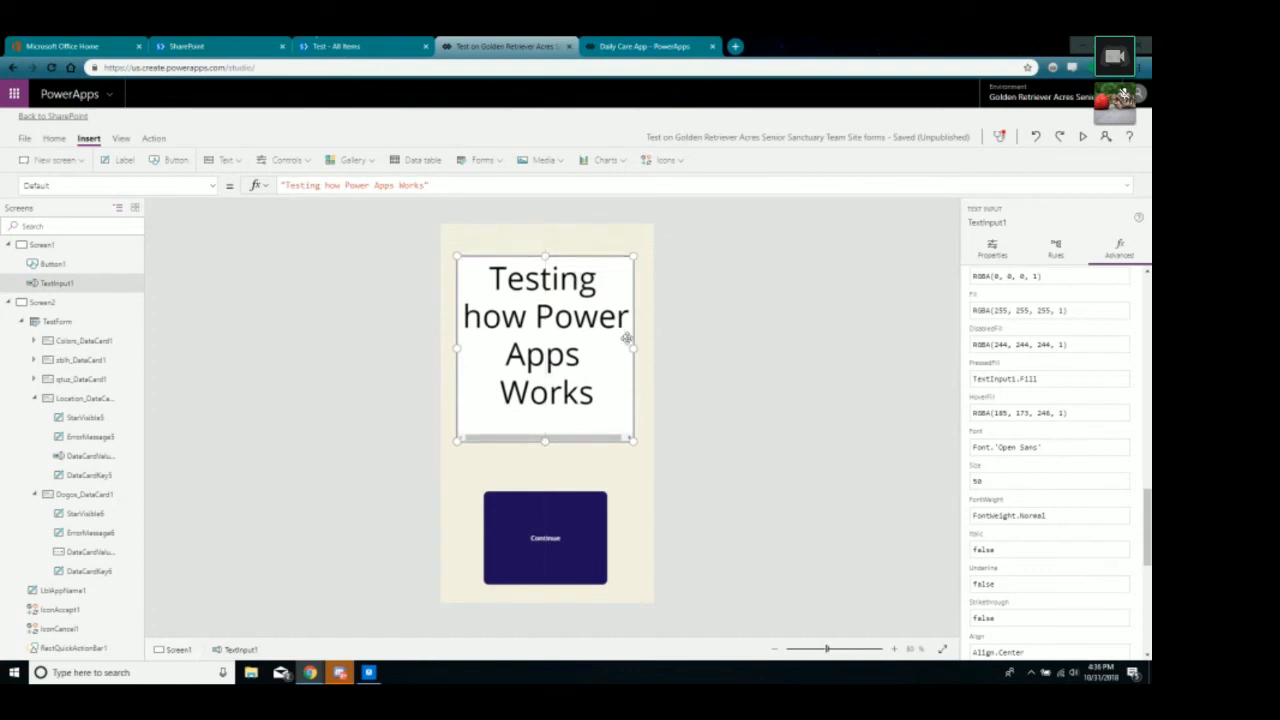
pyautogui.moveTo(633, 351); pyautogui.dragTo(571, 355)
pyautogui.scroll(-5, 1030, 472)
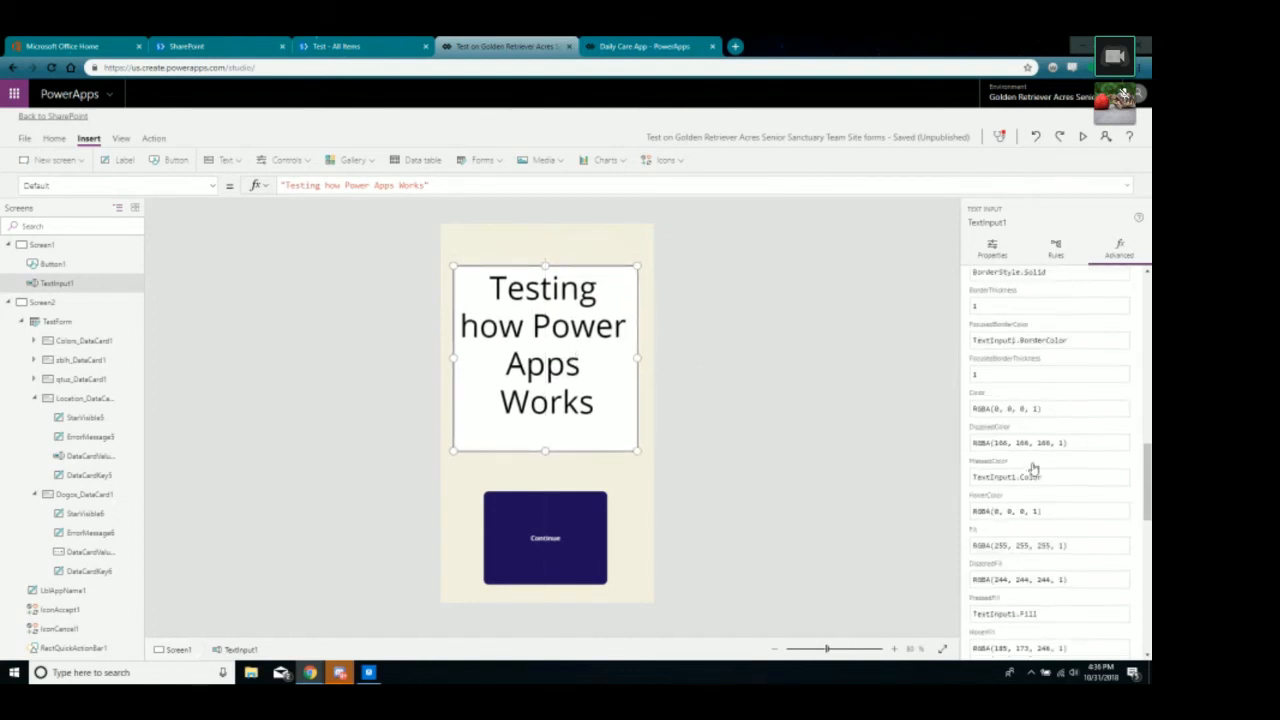
pyautogui.scroll(-10, 1030, 472)
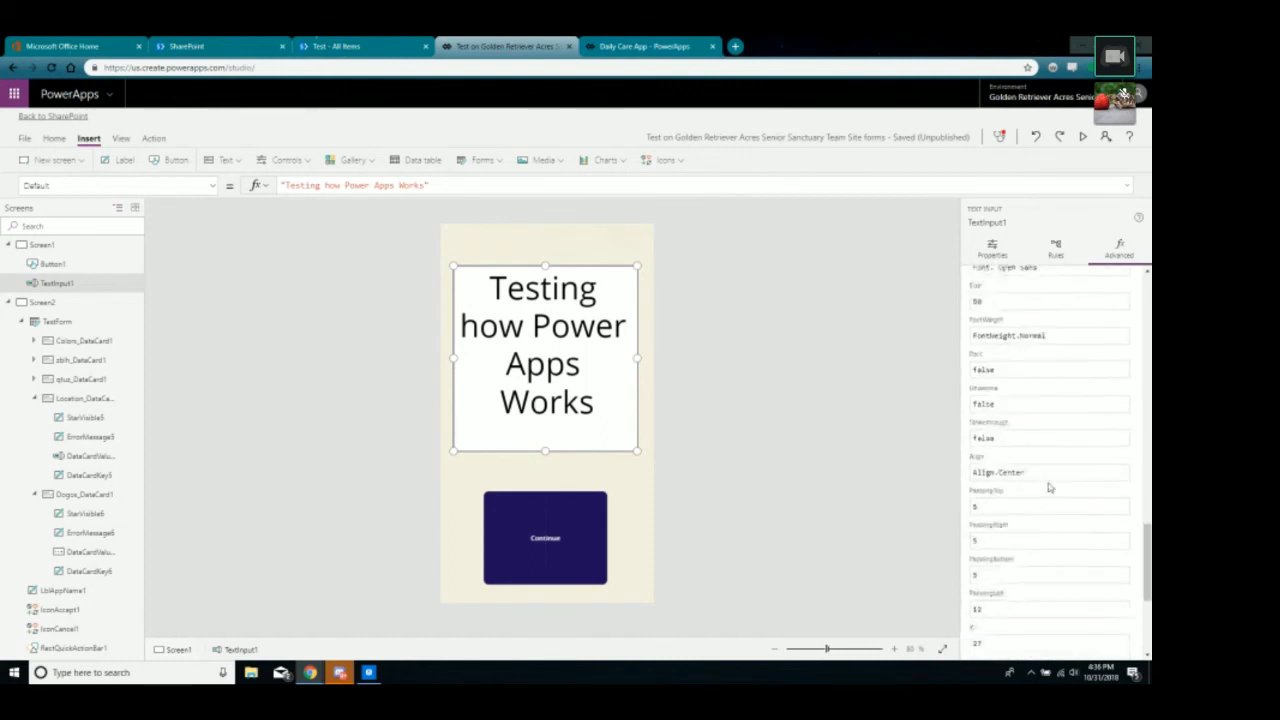
pyautogui.scroll(15, 1047, 493)
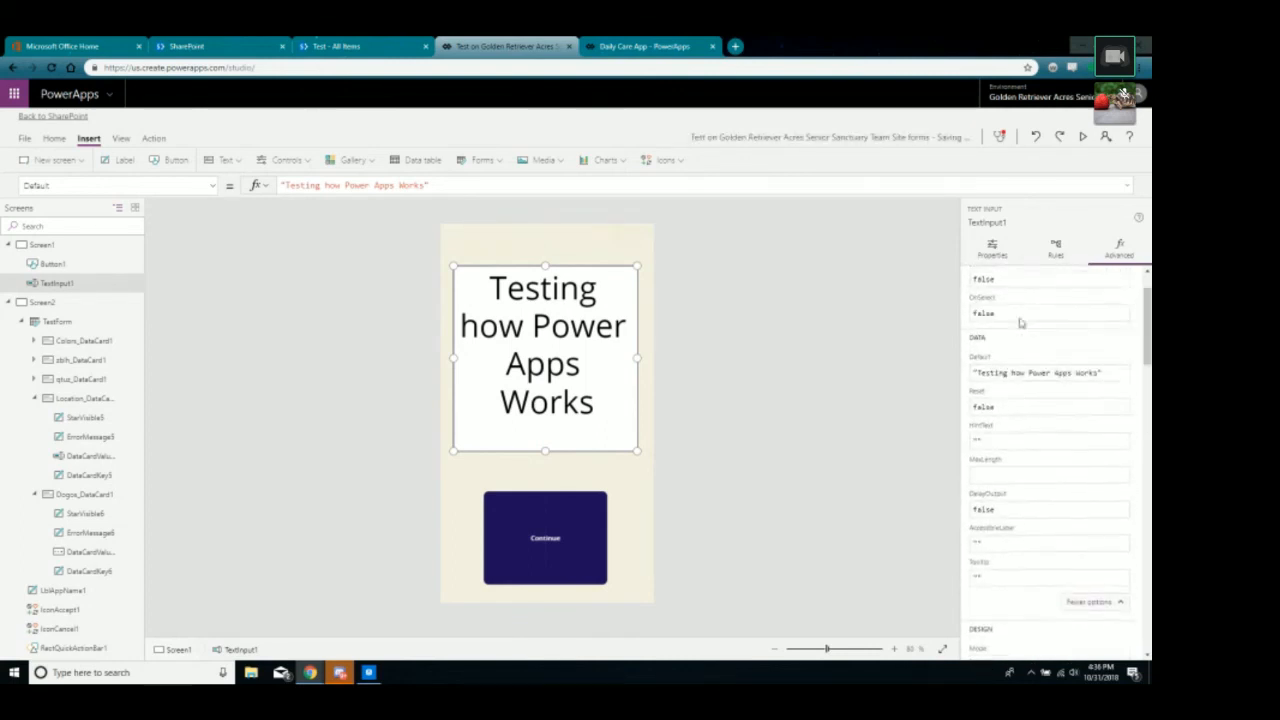
# Set the text box's disabled border colour to dark navy.
pyautogui.click(995, 249)
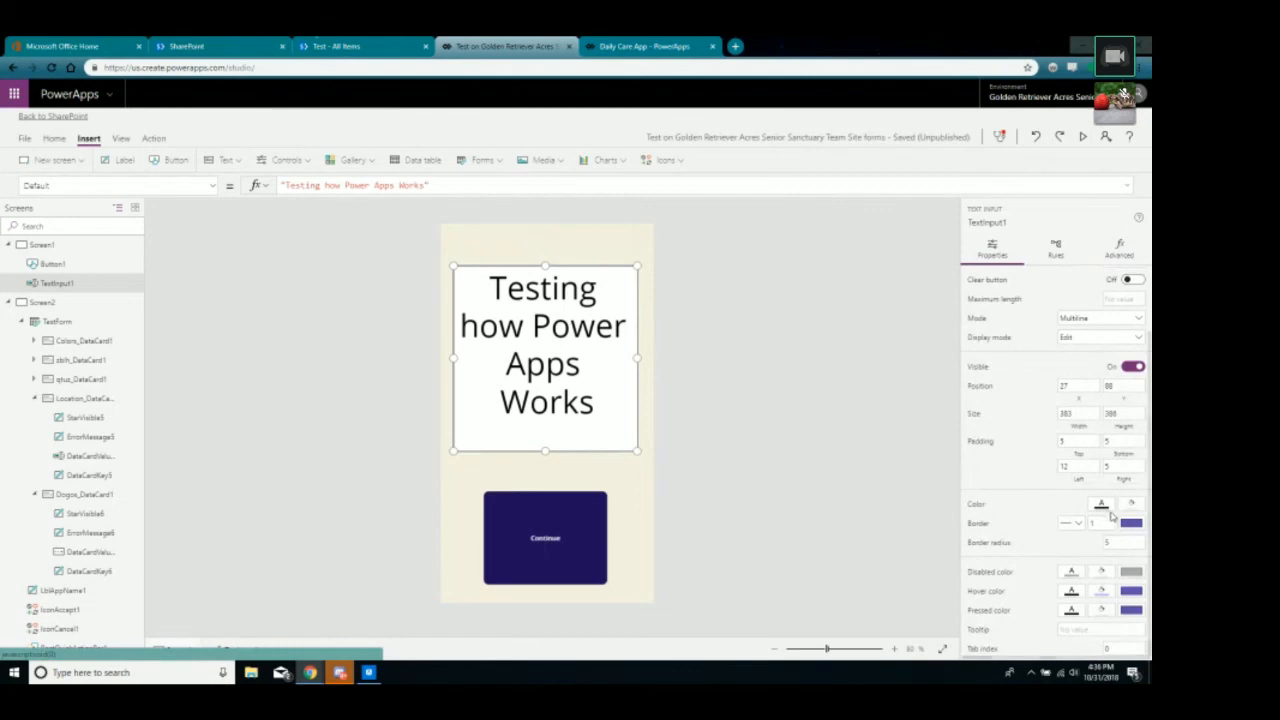
pyautogui.click(1133, 573)
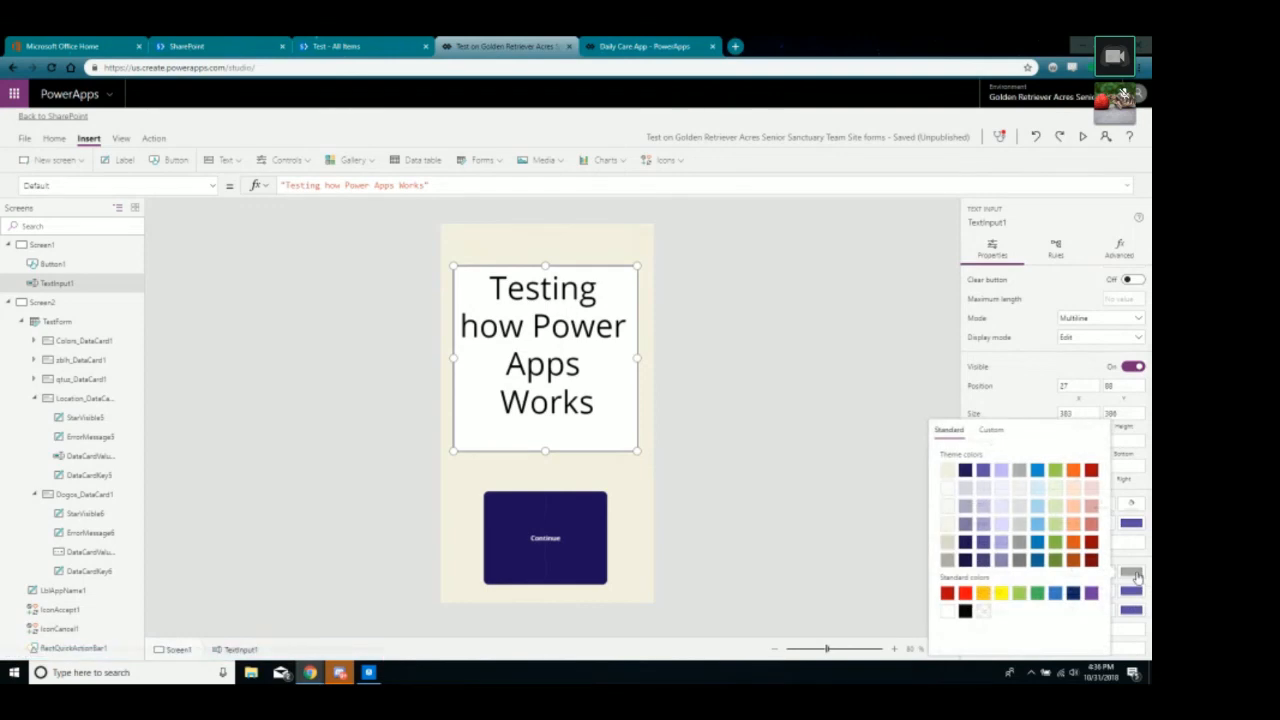
pyautogui.click(966, 561)
# Change Screen1's background fill to purple, RGBA(130, 121, 172, 1).
pyautogui.click(856, 558)
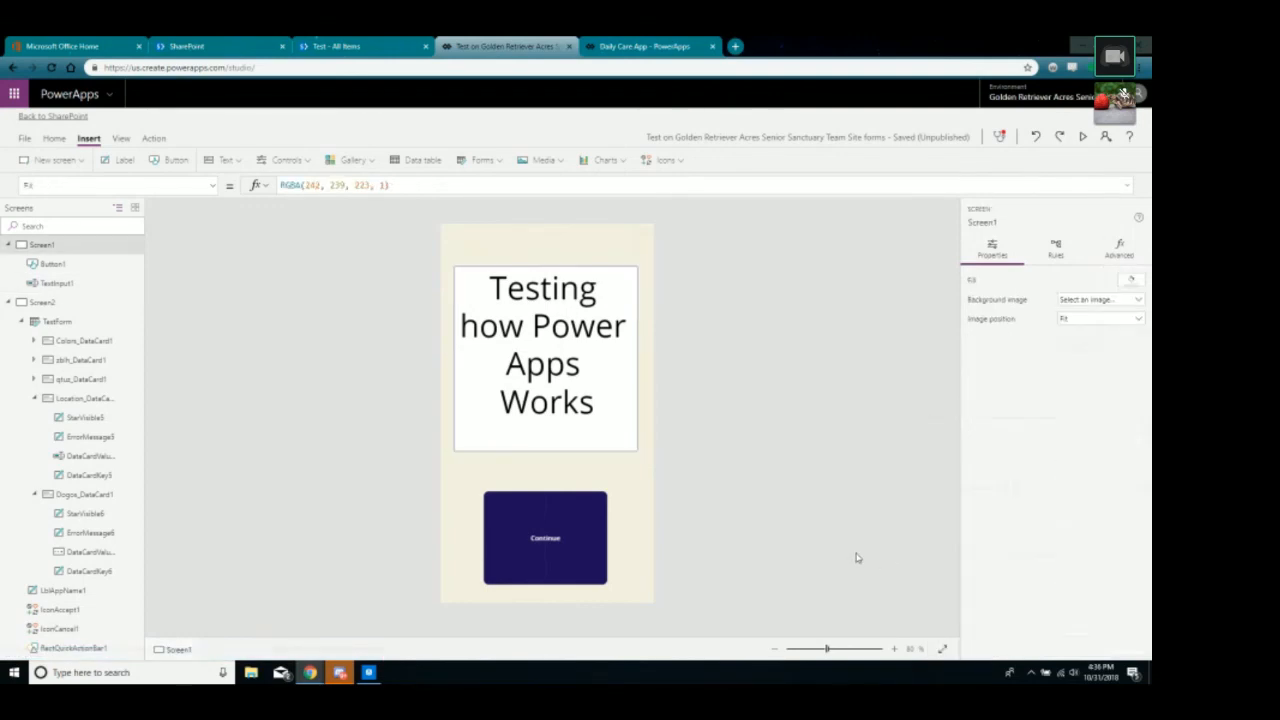
pyautogui.click(1134, 285)
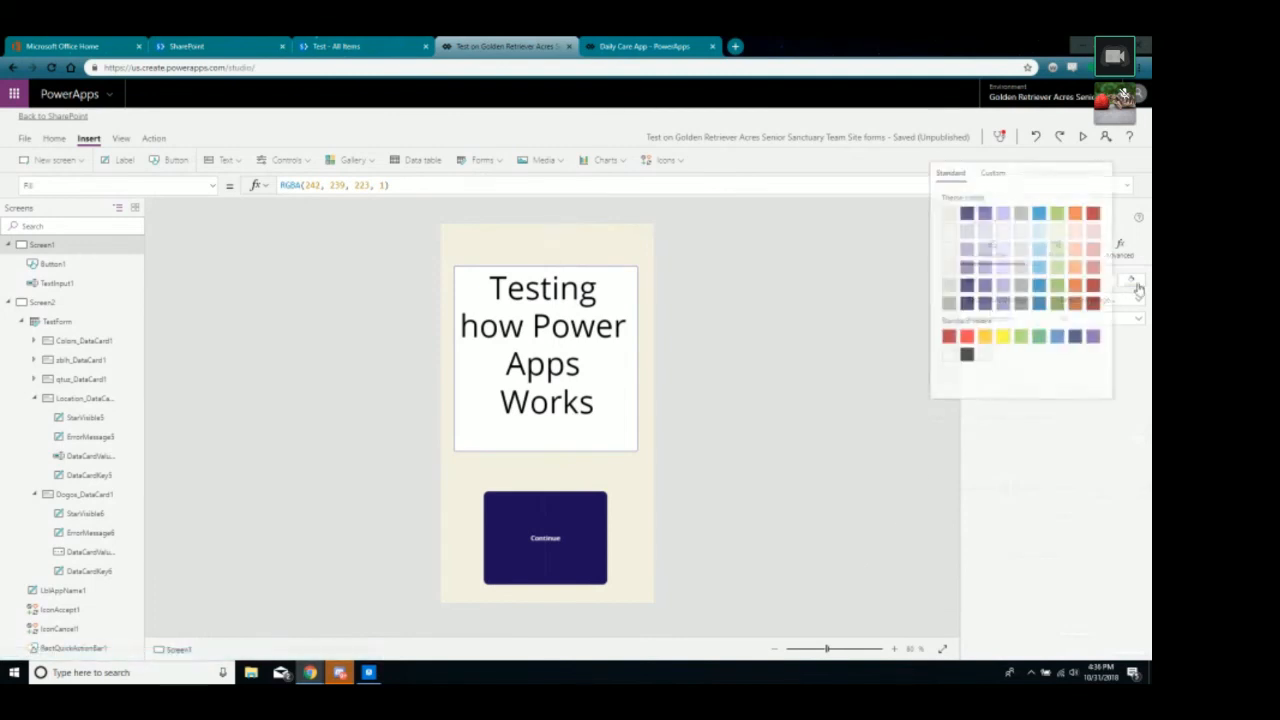
pyautogui.click(1001, 304)
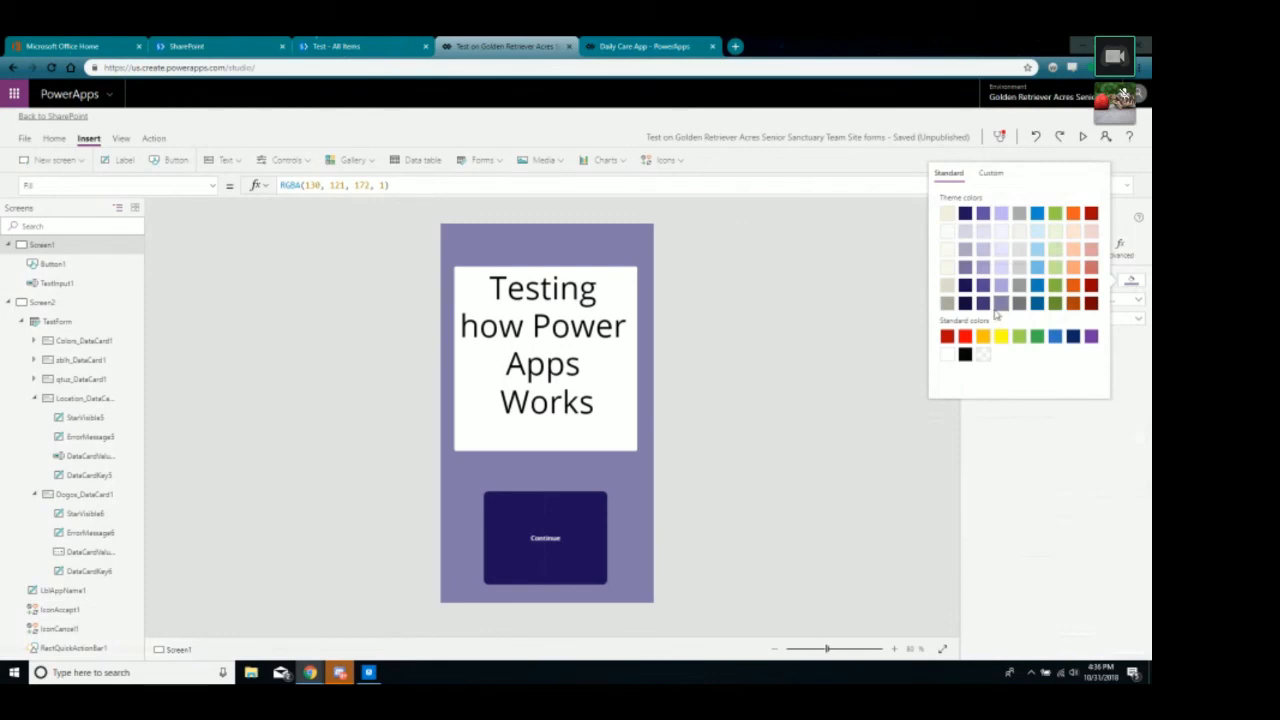
pyautogui.click(845, 370)
# Review Screen1's property formulas, then reselect the text box.
pyautogui.click(1119, 250)
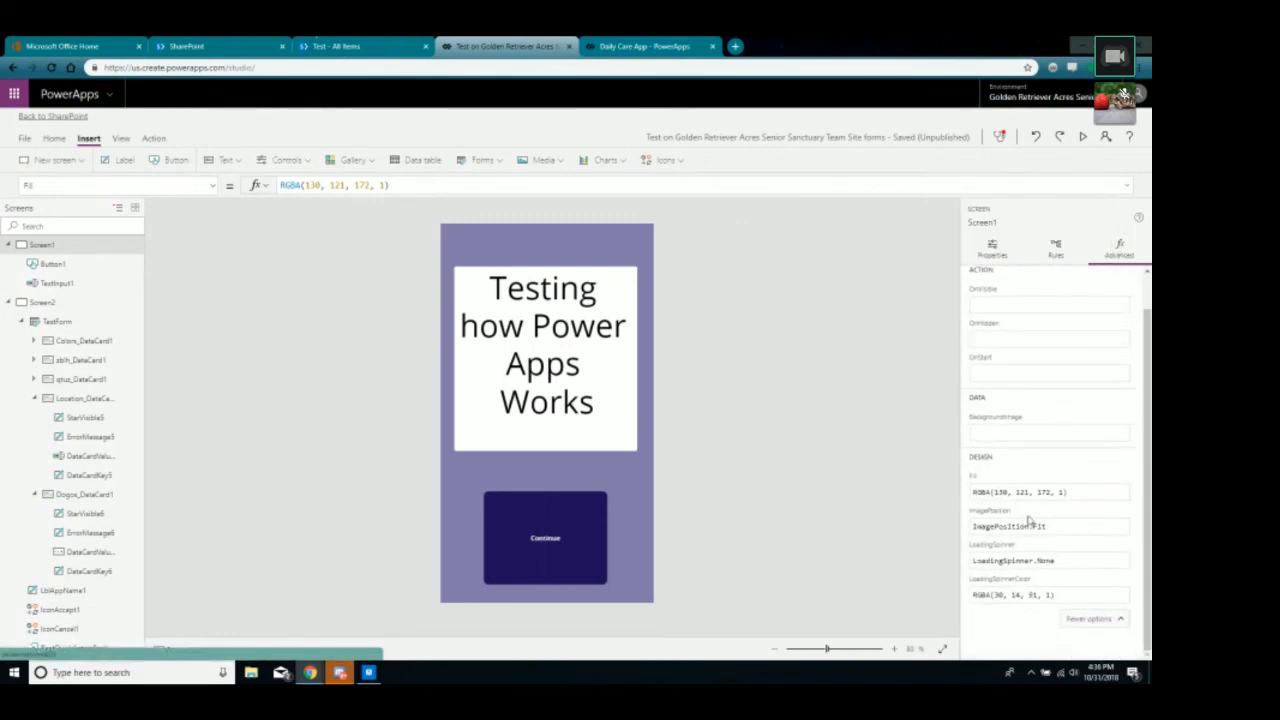
pyautogui.click(1067, 620)
pyautogui.click(1067, 621)
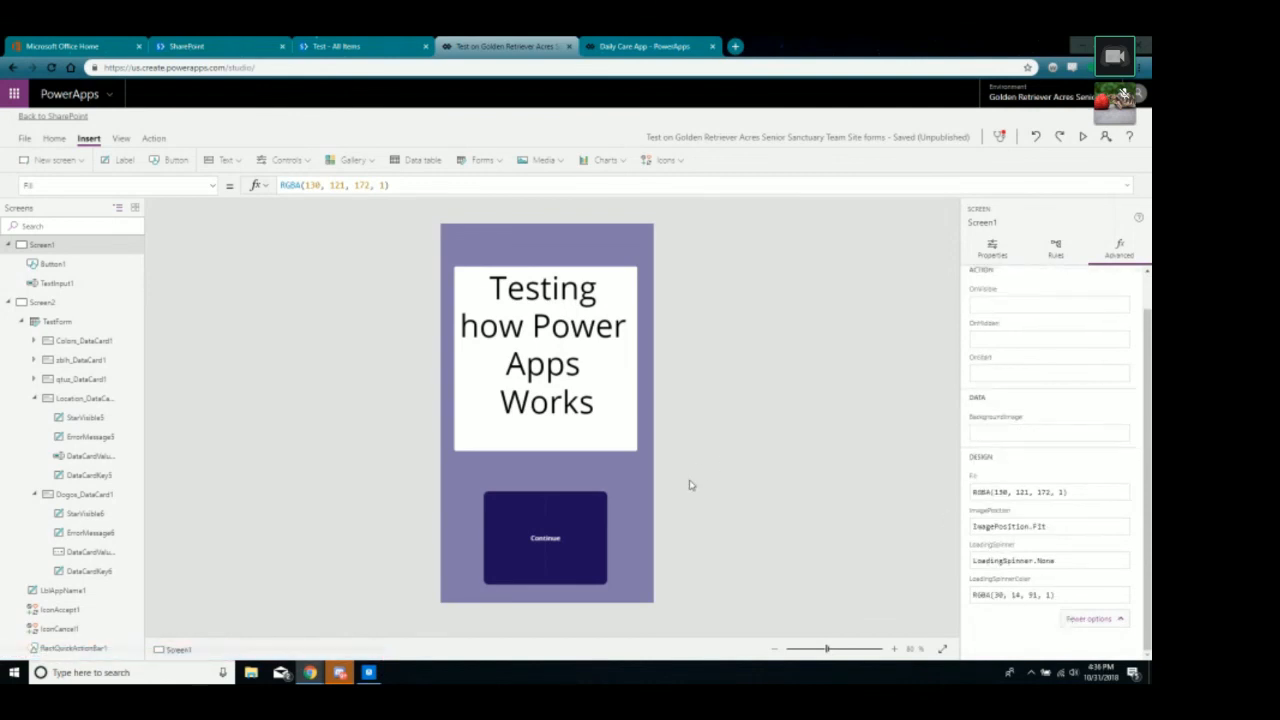
pyautogui.click(610, 420)
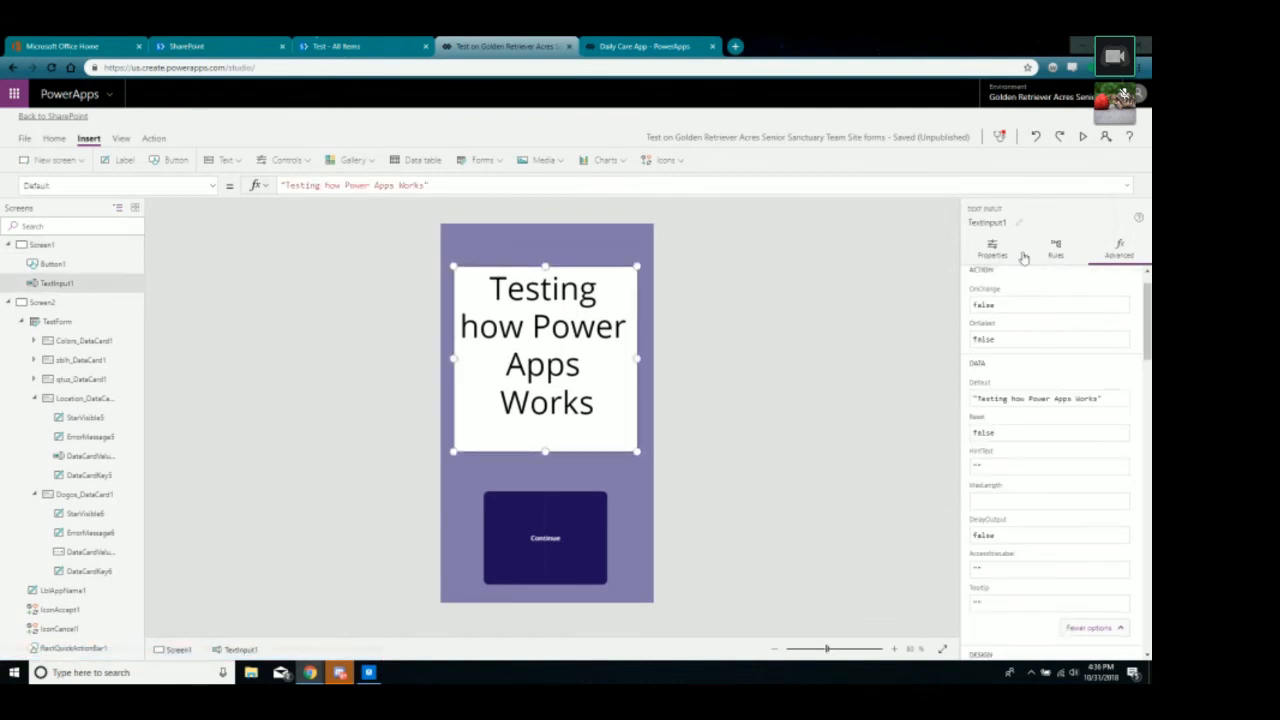
pyautogui.scroll(-1, 1034, 505)
# Give the 'Testing how Power Apps Works' box a yellow fill.
pyautogui.click(1004, 262)
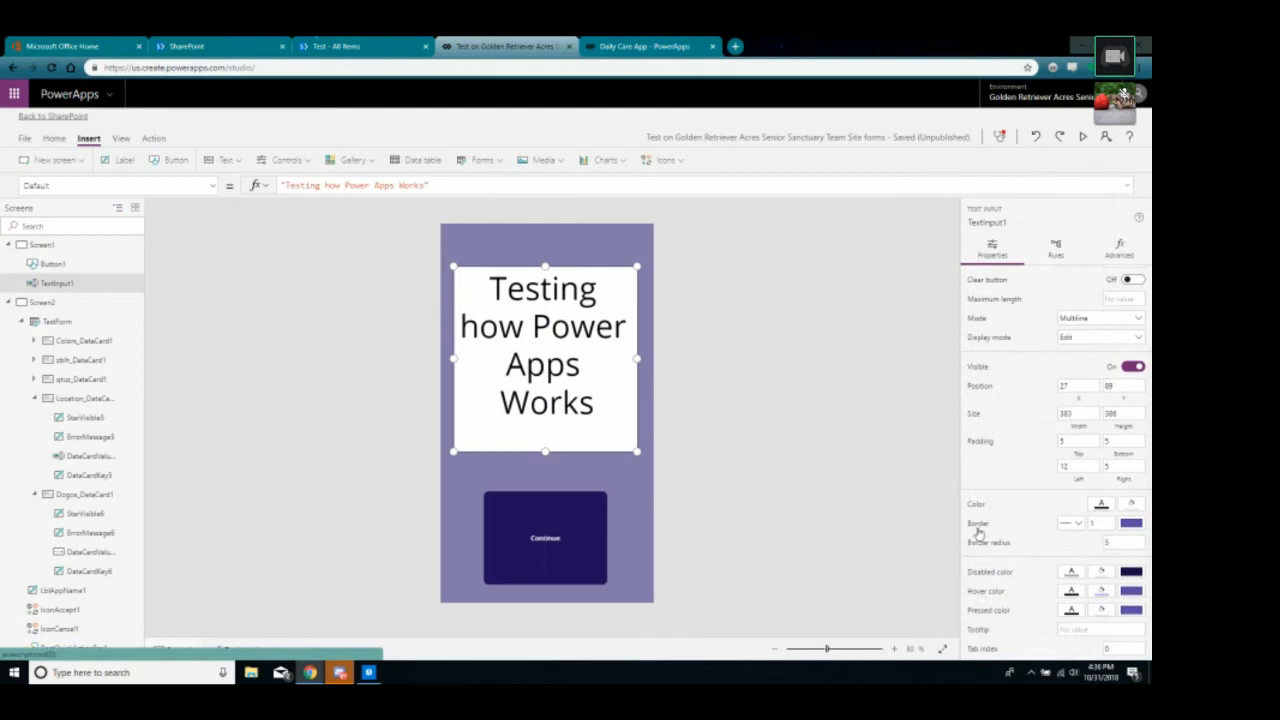
pyautogui.click(1132, 506)
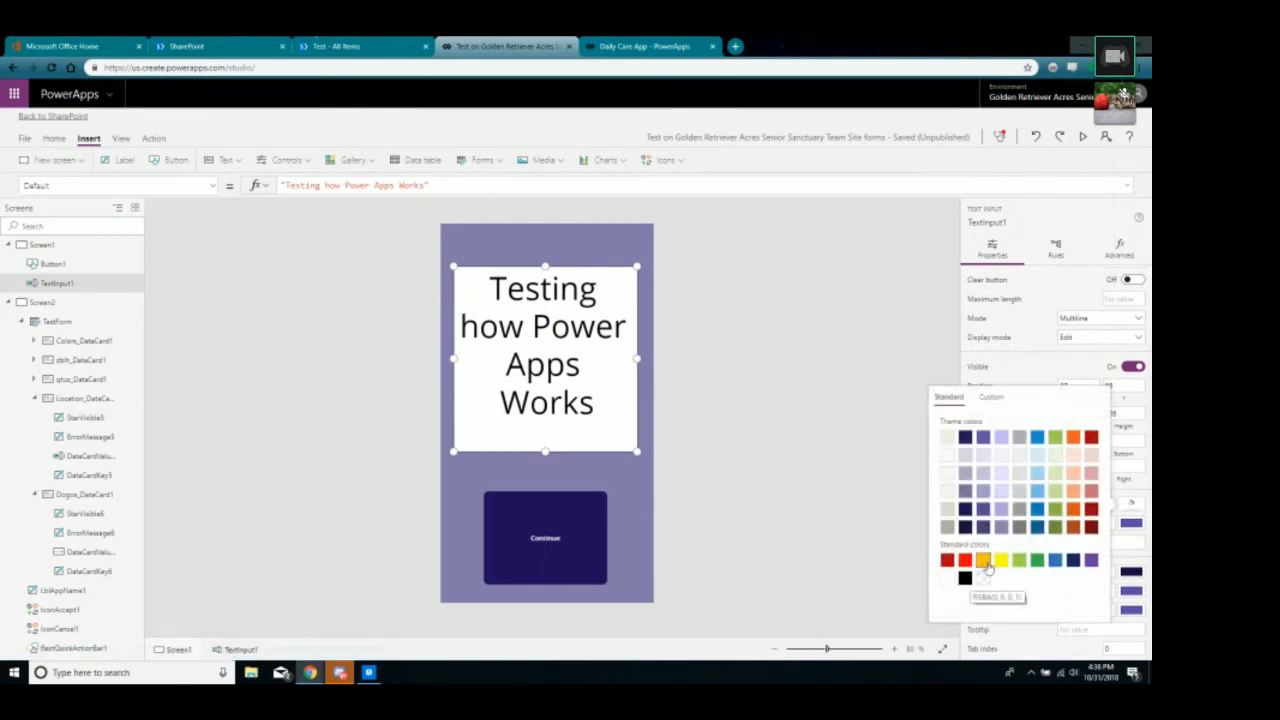
pyautogui.click(1000, 560)
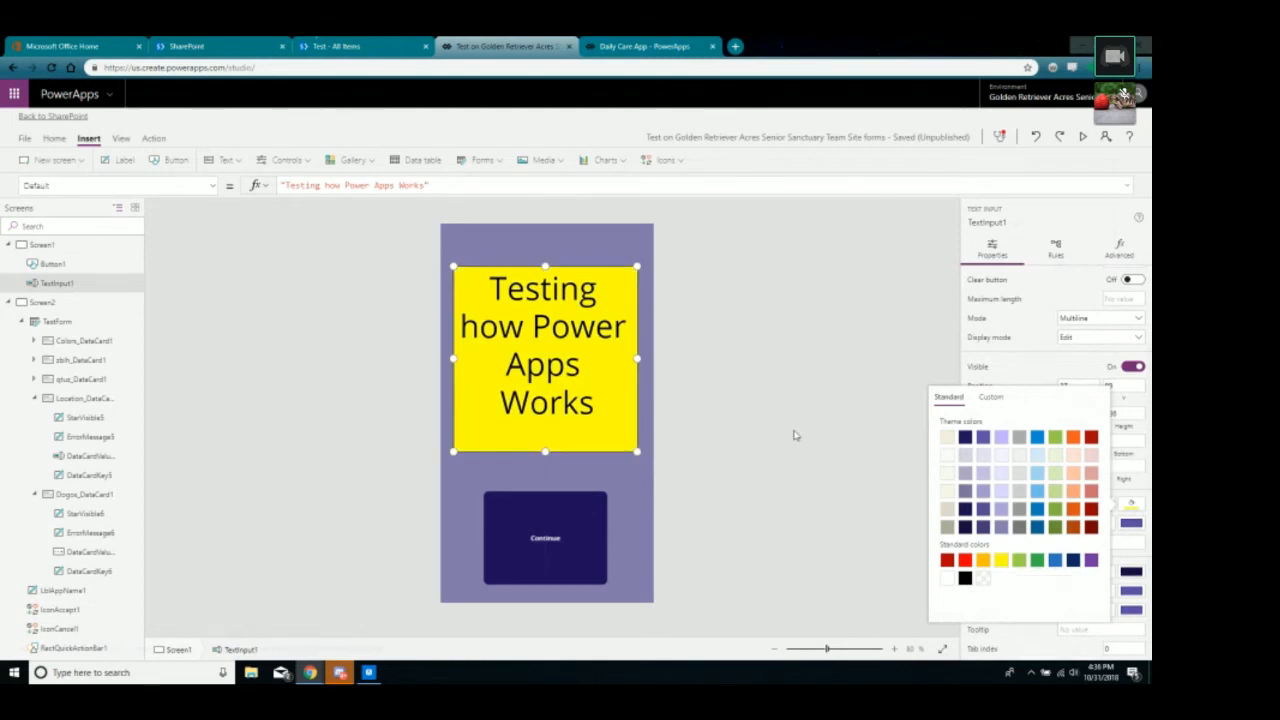
pyautogui.click(590, 374)
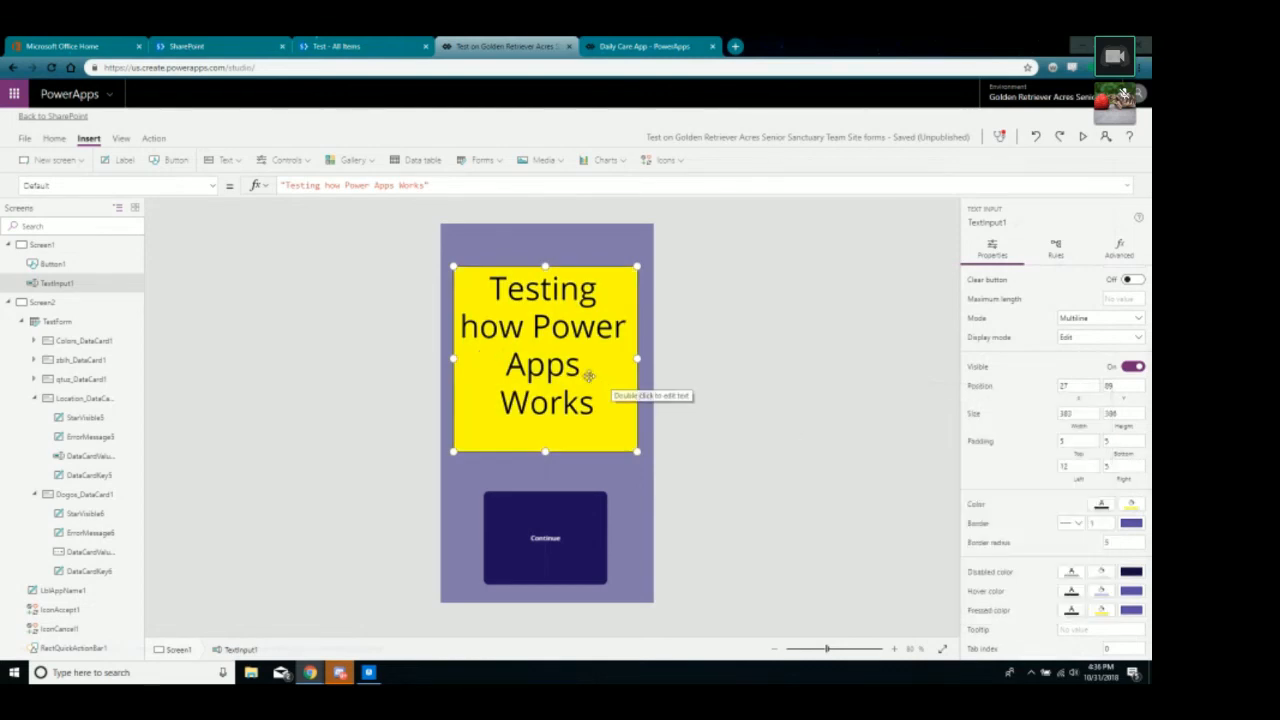
# Set the box's text colour to green after trying dark red and olive shades.
pyautogui.click(1105, 509)
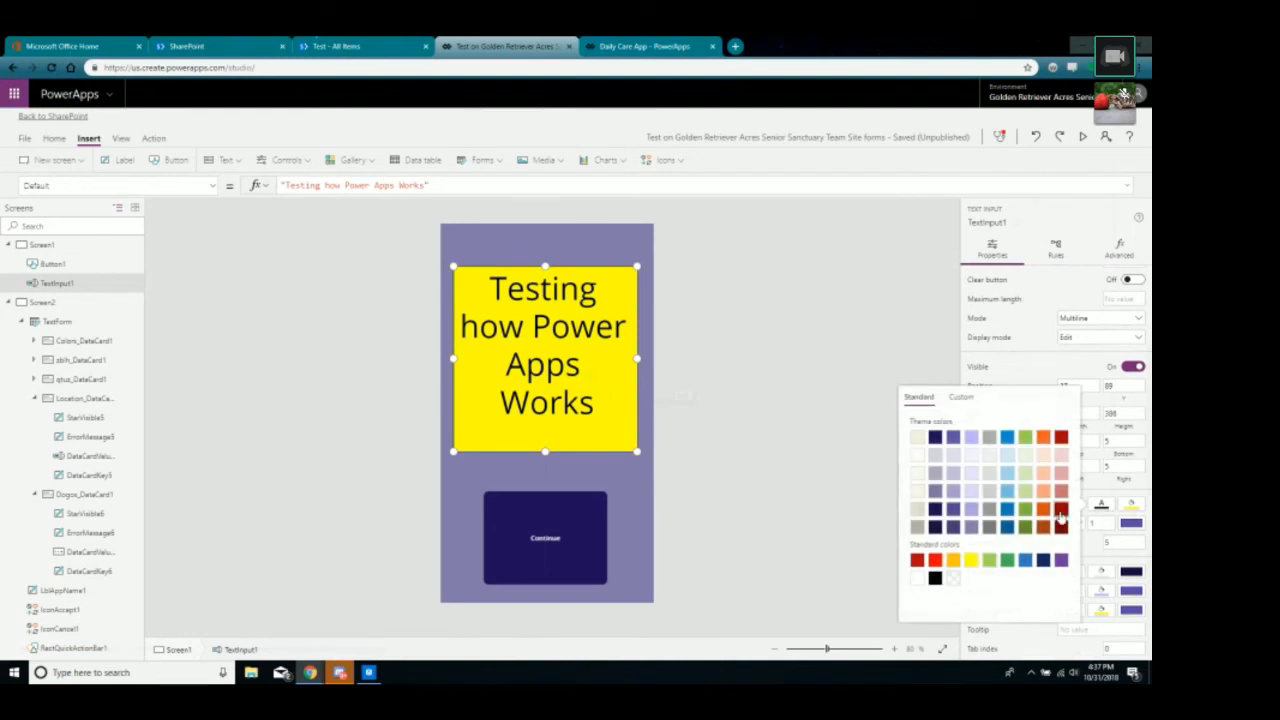
pyautogui.click(1062, 516)
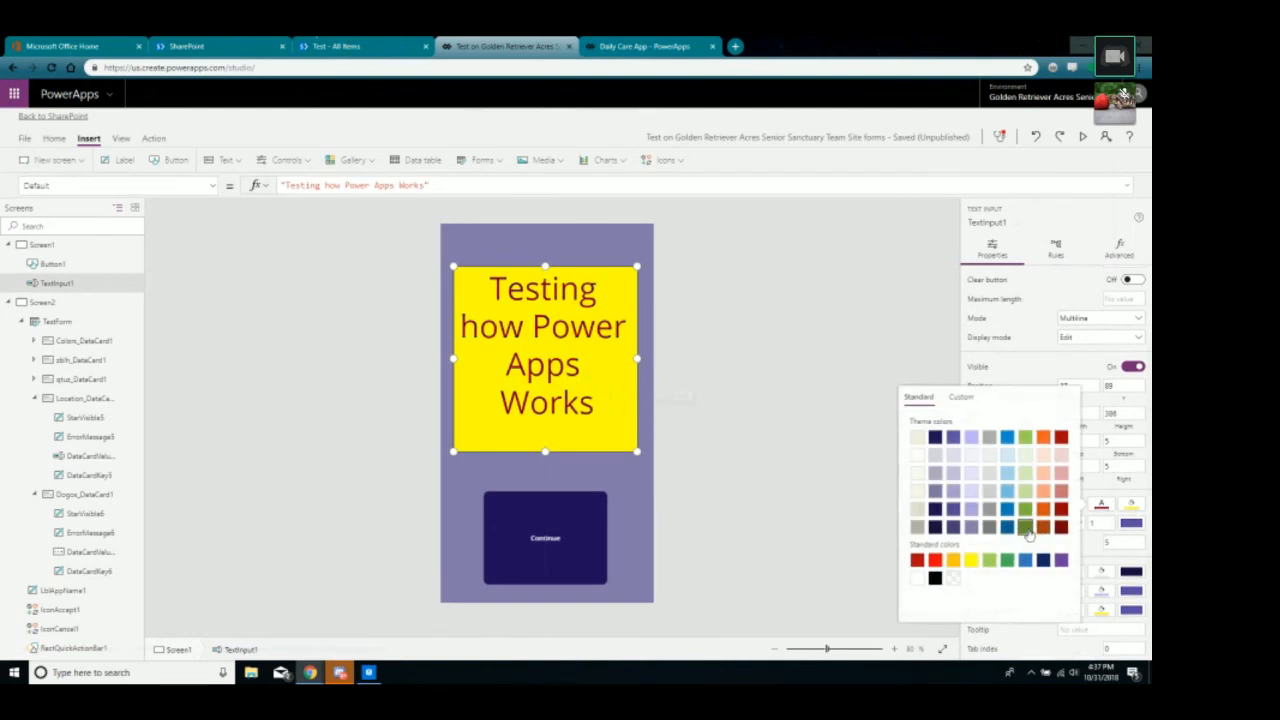
pyautogui.click(1026, 527)
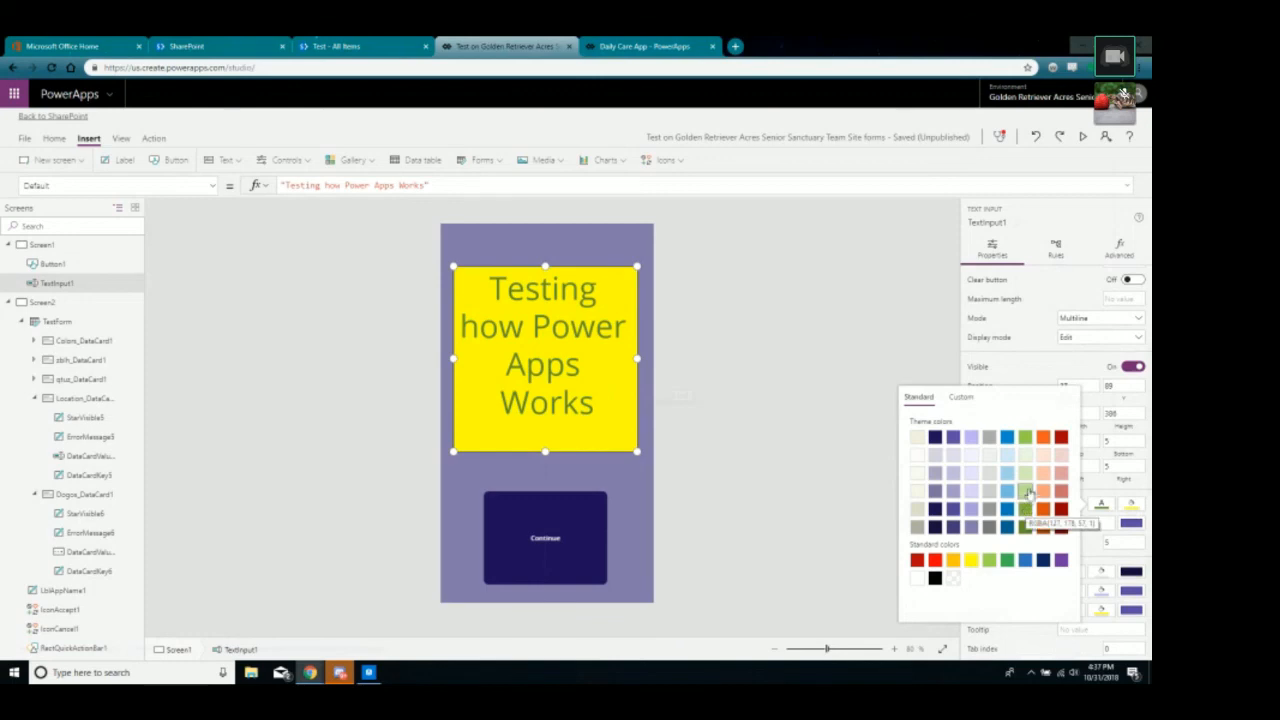
pyautogui.click(990, 563)
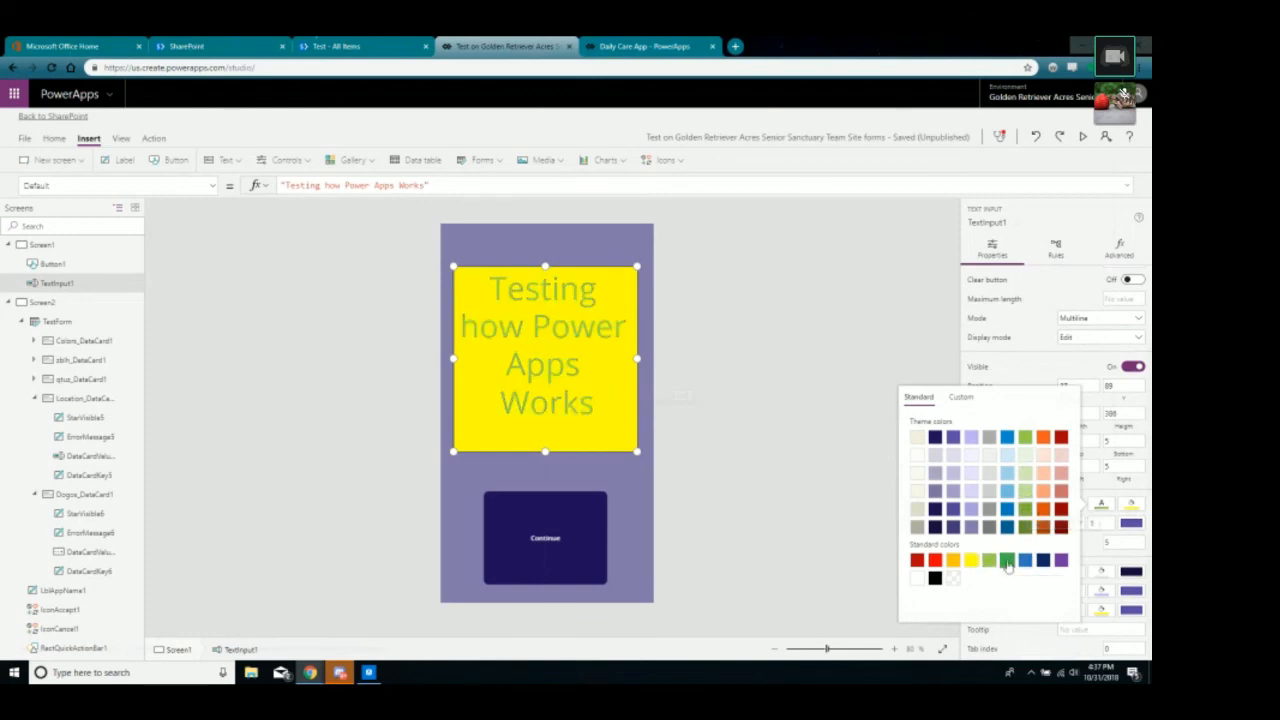
pyautogui.click(1008, 564)
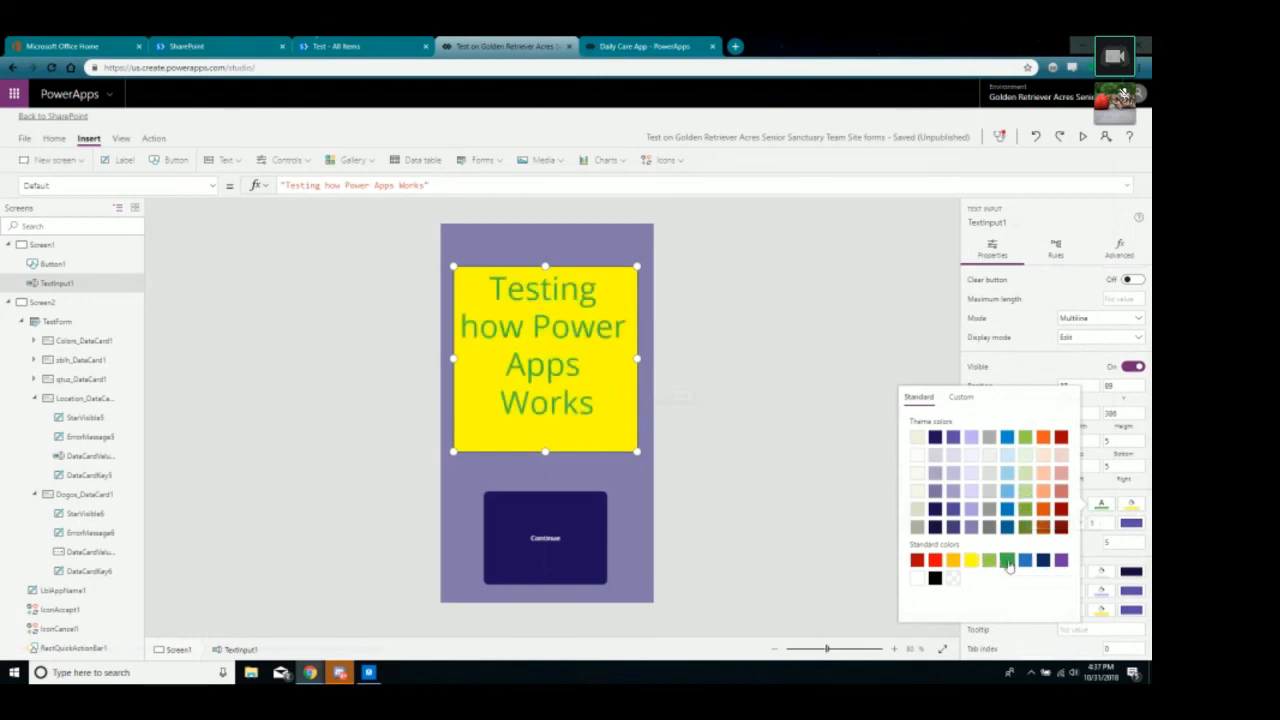
pyautogui.click(789, 428)
pyautogui.click(591, 558)
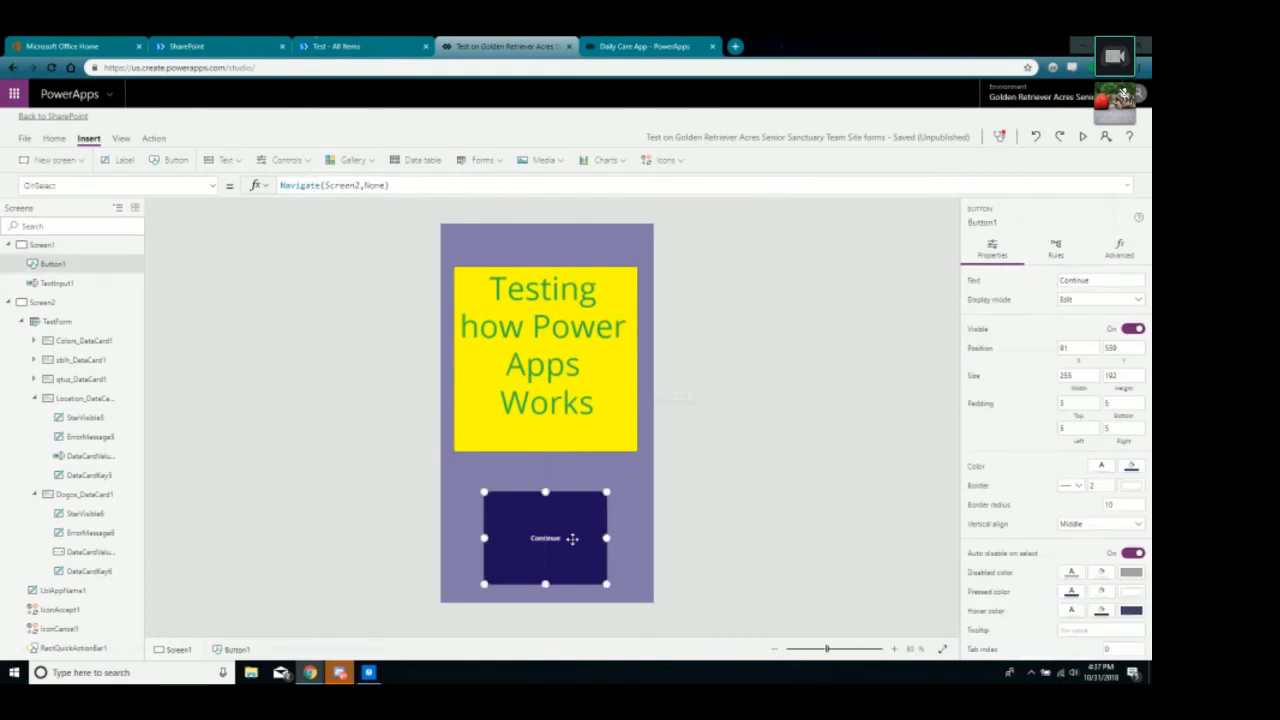
# Raise the Continue button slightly and make its label text green.
pyautogui.moveTo(572, 539); pyautogui.dragTo(573, 521)
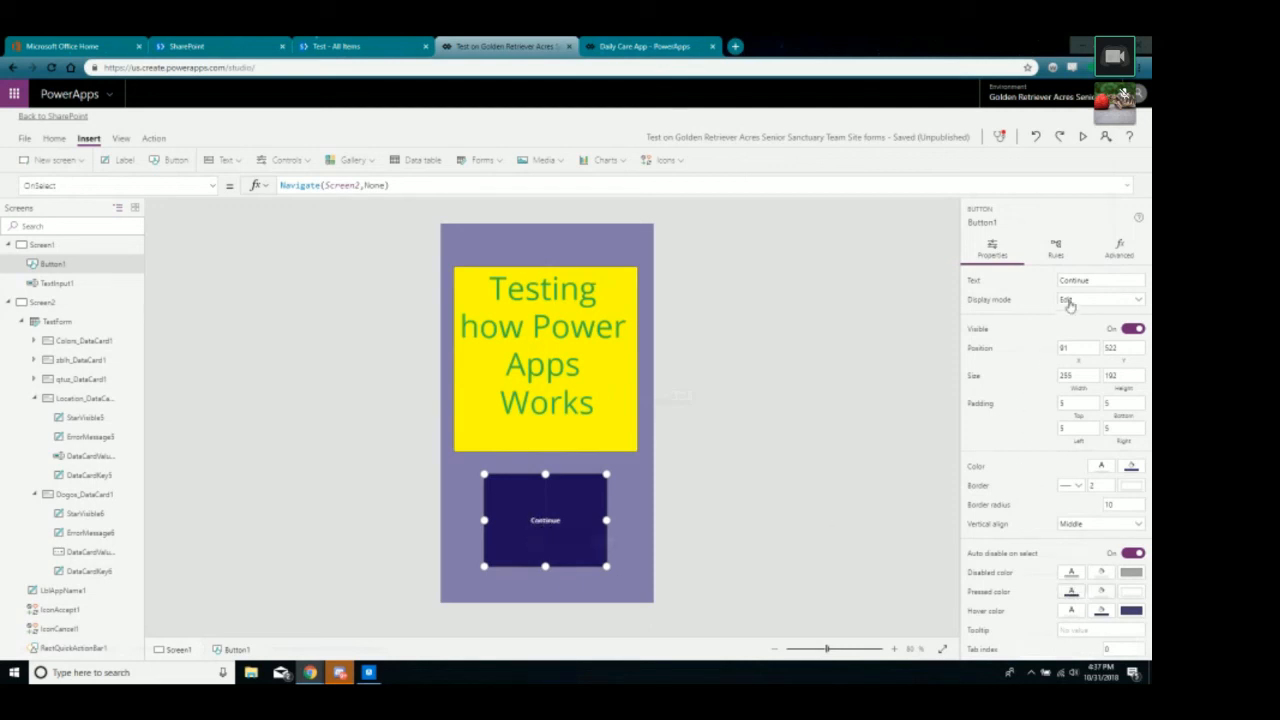
pyautogui.click(1099, 468)
pyautogui.click(934, 540)
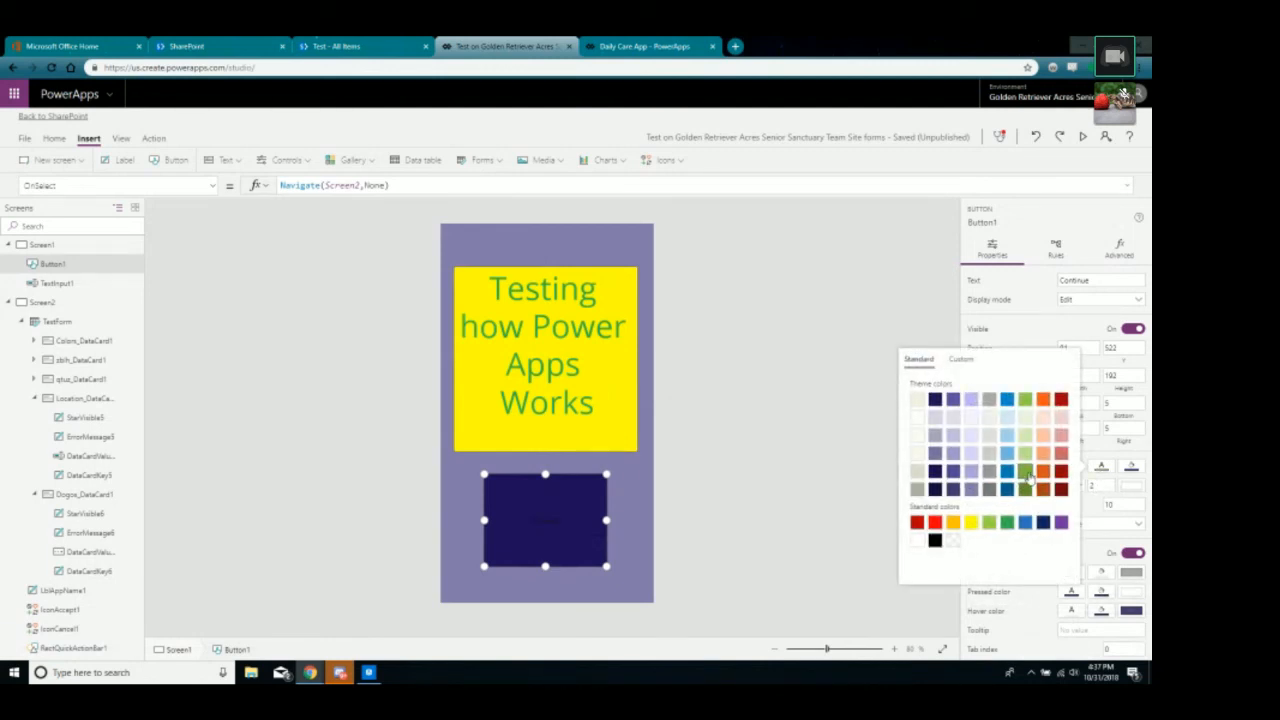
pyautogui.click(971, 523)
pyautogui.click(1007, 523)
pyautogui.click(755, 528)
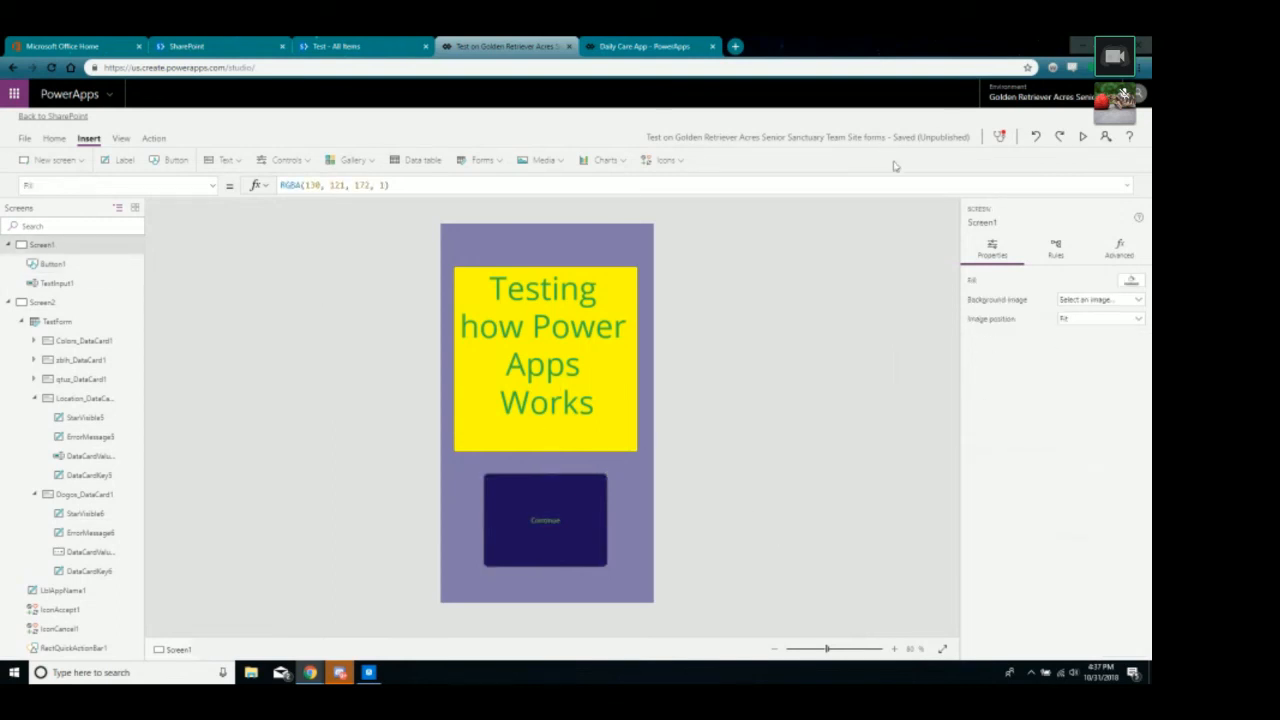
# Preview the app, continue to the form, and pick Red and Blue in Colors.
pyautogui.click(1082, 138)
pyautogui.click(581, 508)
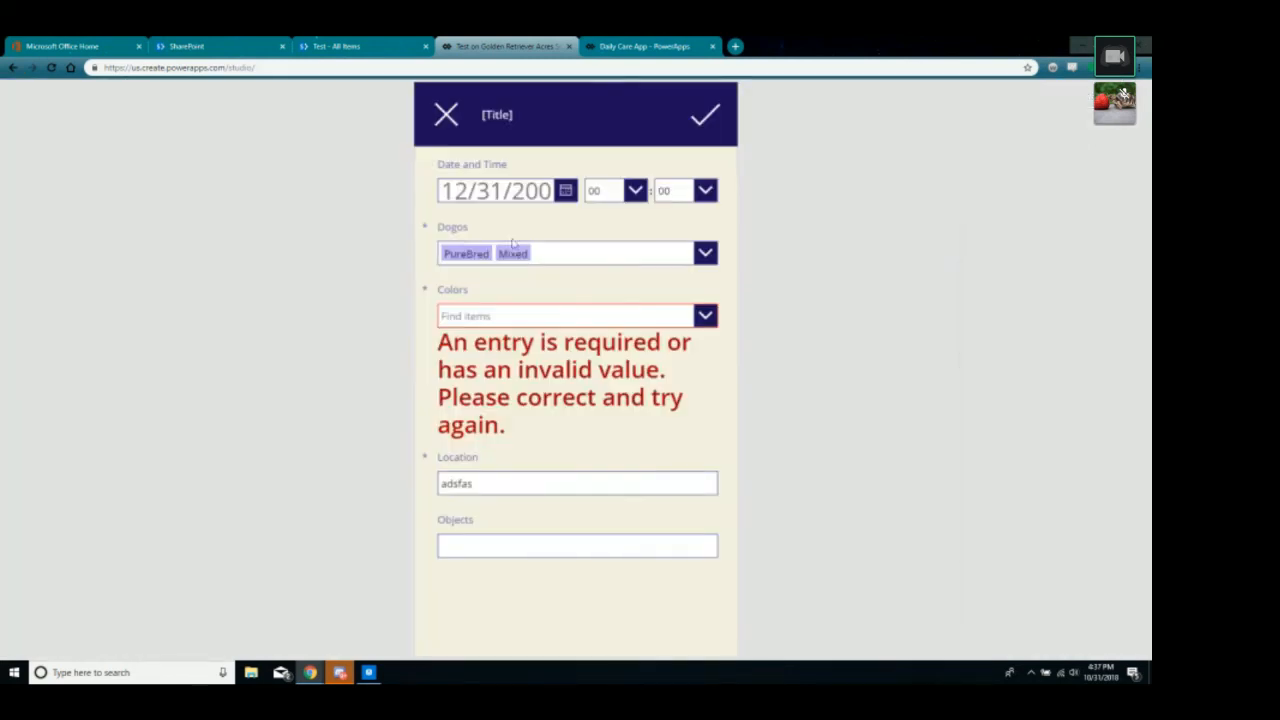
pyautogui.click(630, 318)
pyautogui.click(571, 377)
pyautogui.click(545, 371)
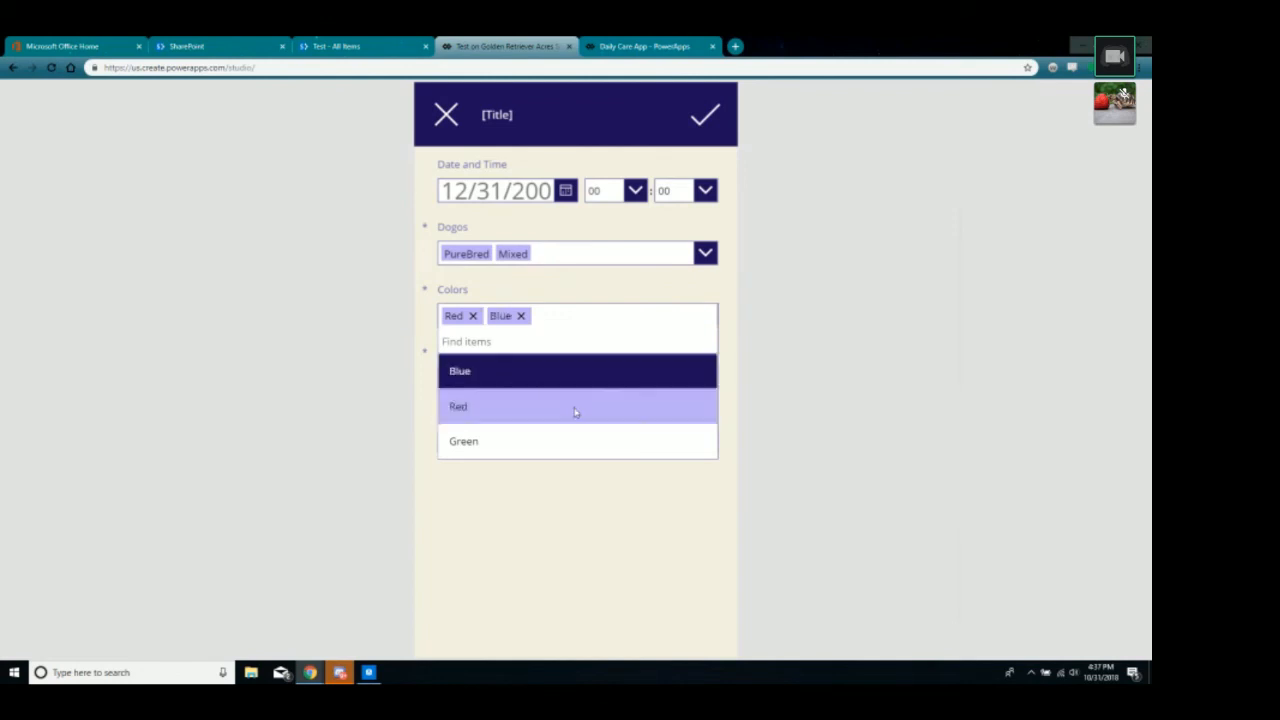
pyautogui.click(525, 527)
# Enter 'asdfasd' in Objects, submit, dismiss the save error and exit preview.
pyautogui.write('asdfasd')
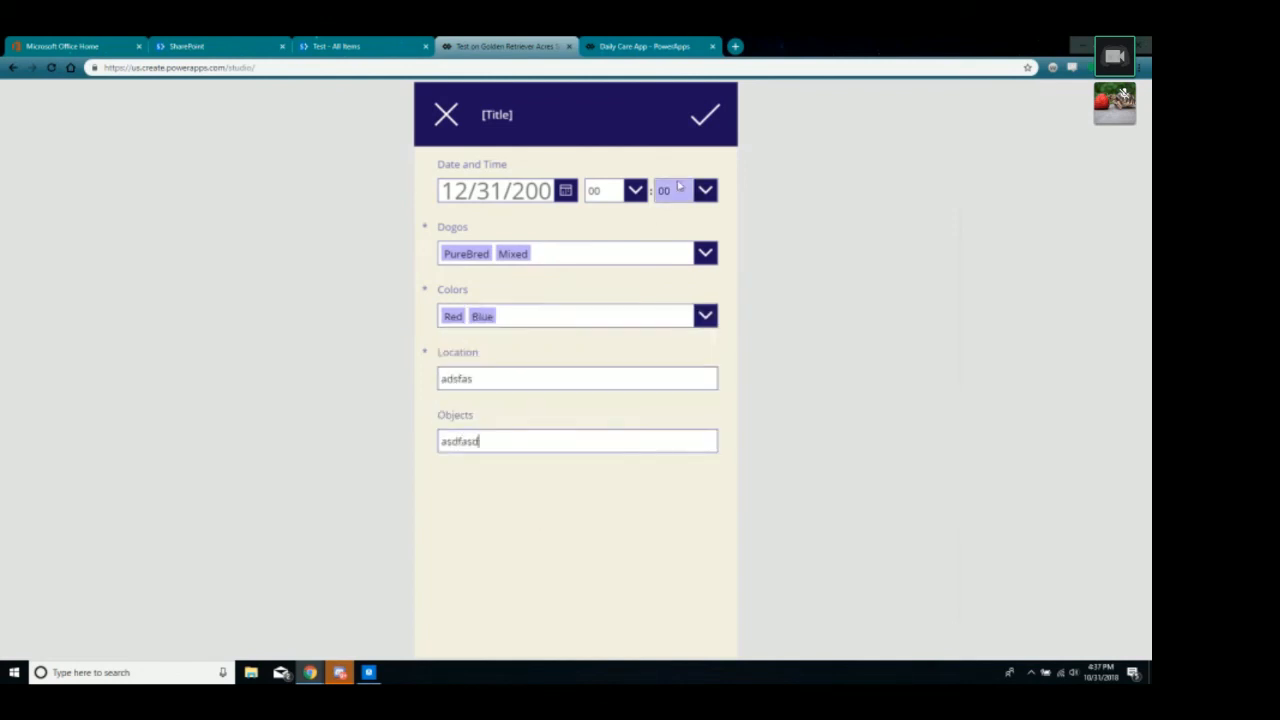
pyautogui.click(705, 115)
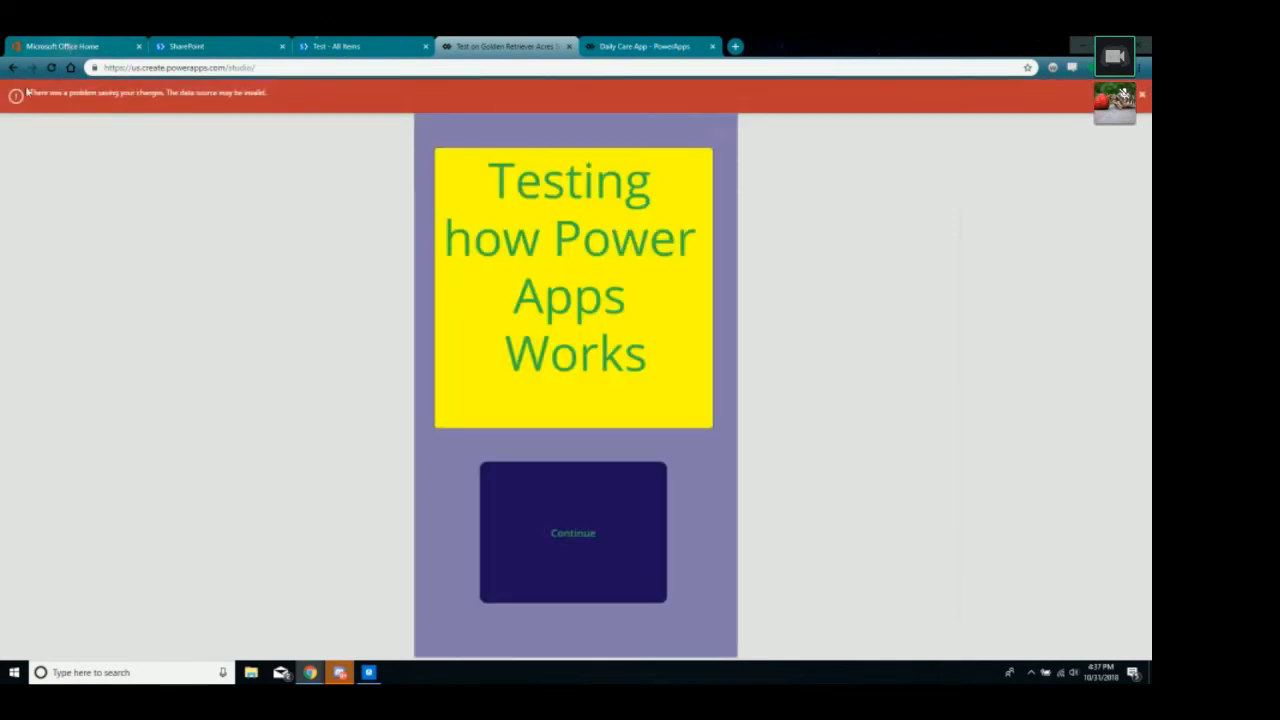
pyautogui.click(1143, 97)
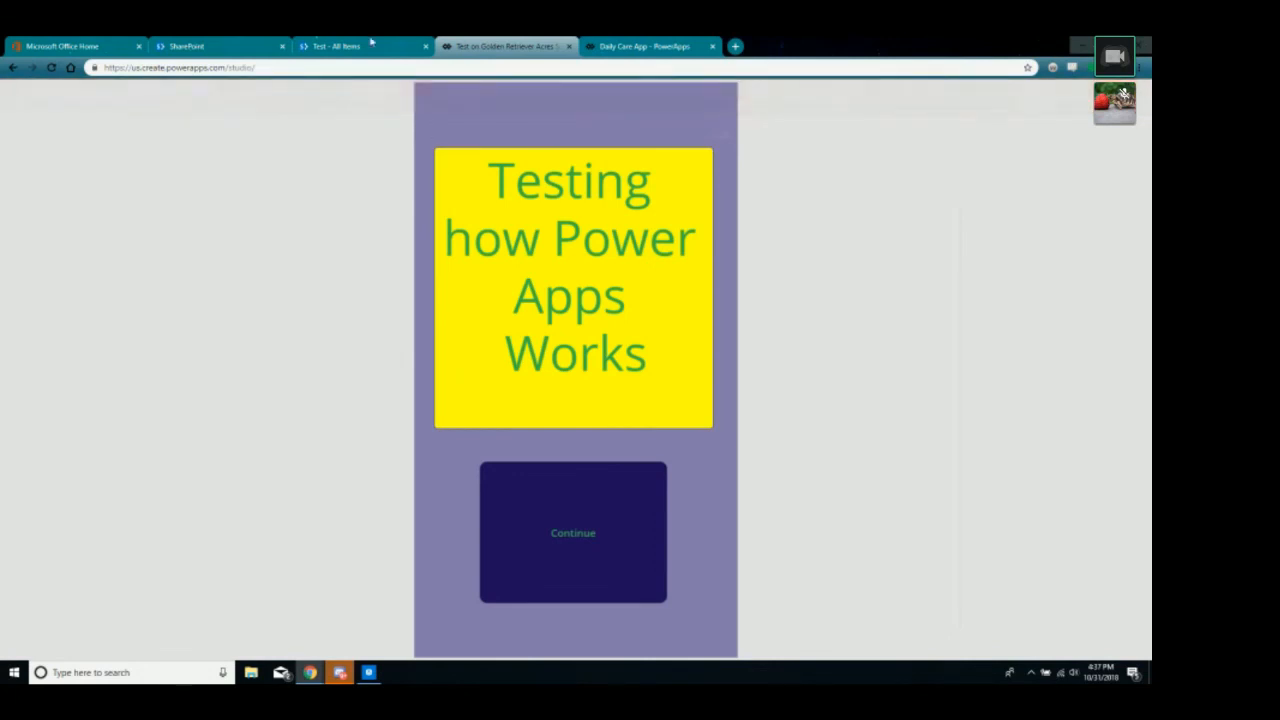
pyautogui.click(1122, 93)
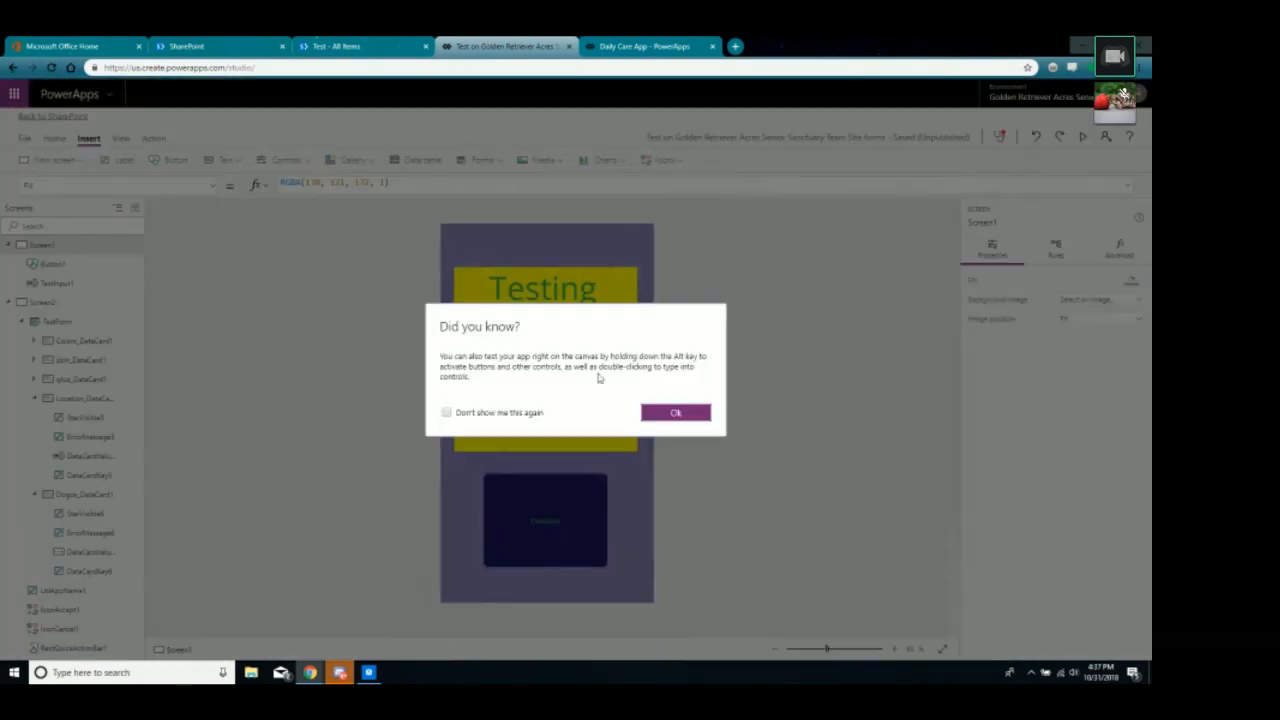
# Dismiss the tip and inspect the Continue button's OnSelect navigation formula.
pyautogui.click(679, 414)
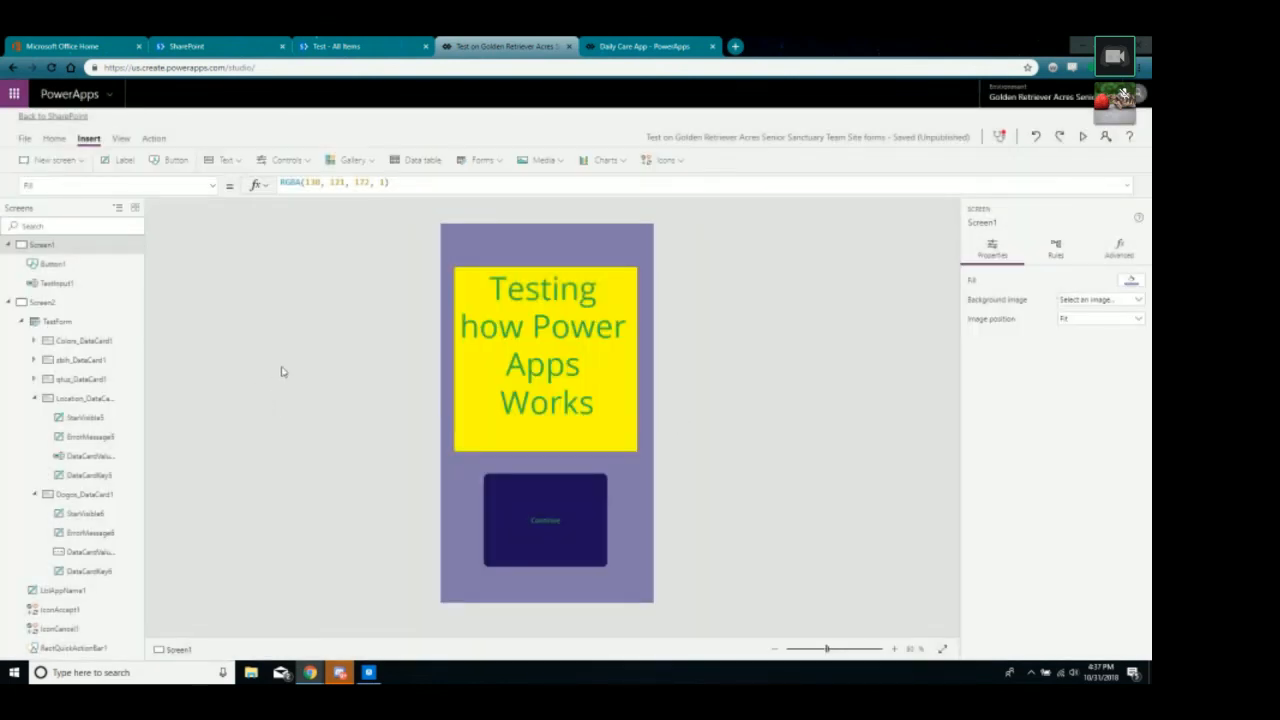
pyautogui.click(536, 521)
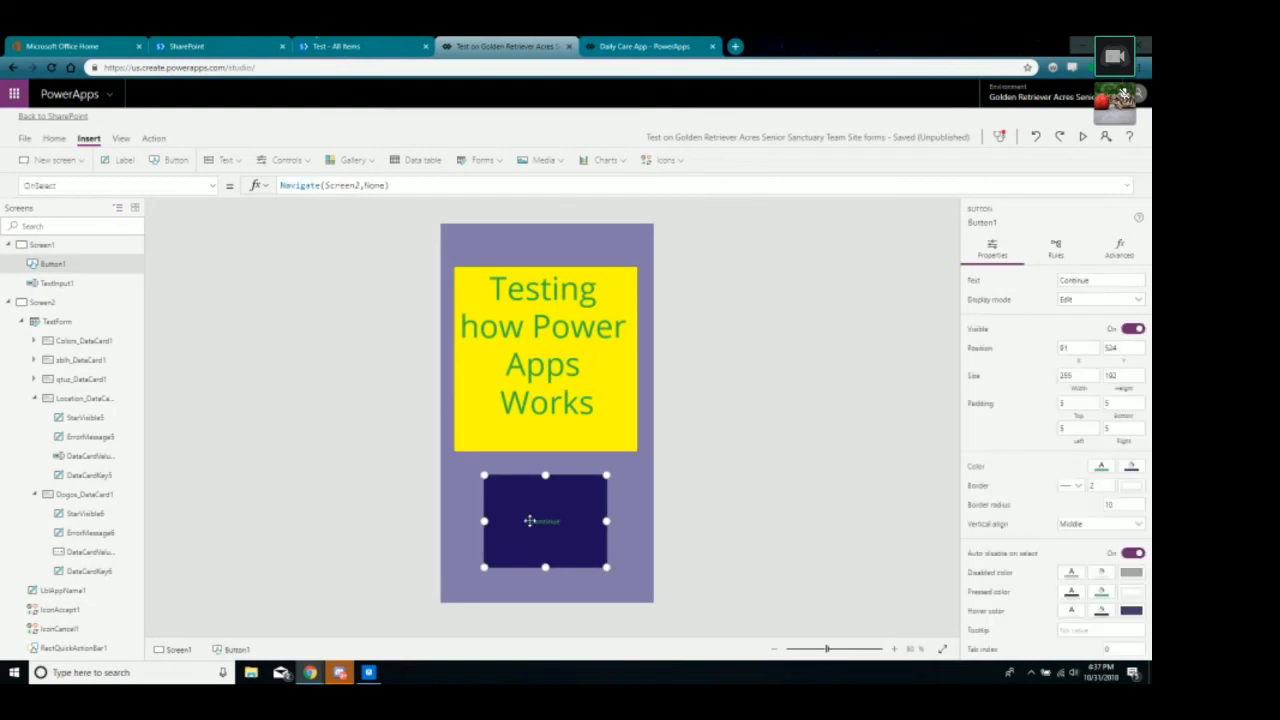
pyautogui.moveTo(395, 188); pyautogui.dragTo(286, 204)
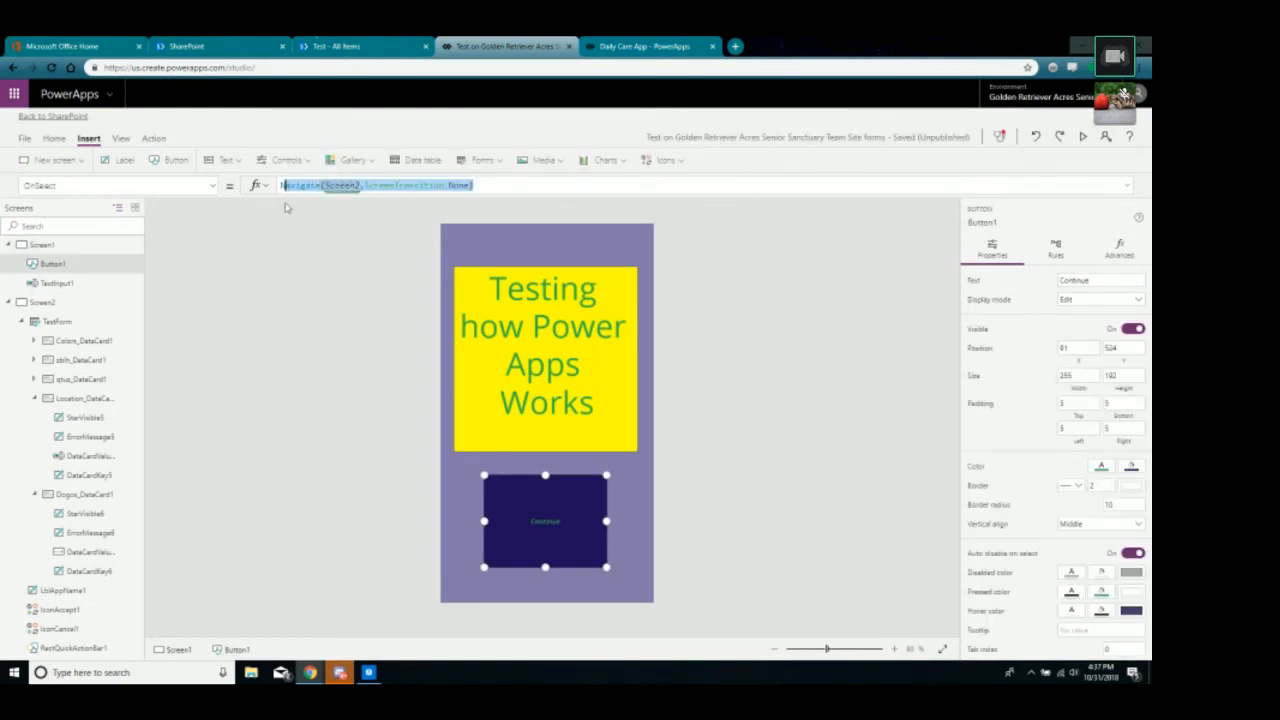
pyautogui.click(307, 329)
pyautogui.click(500, 491)
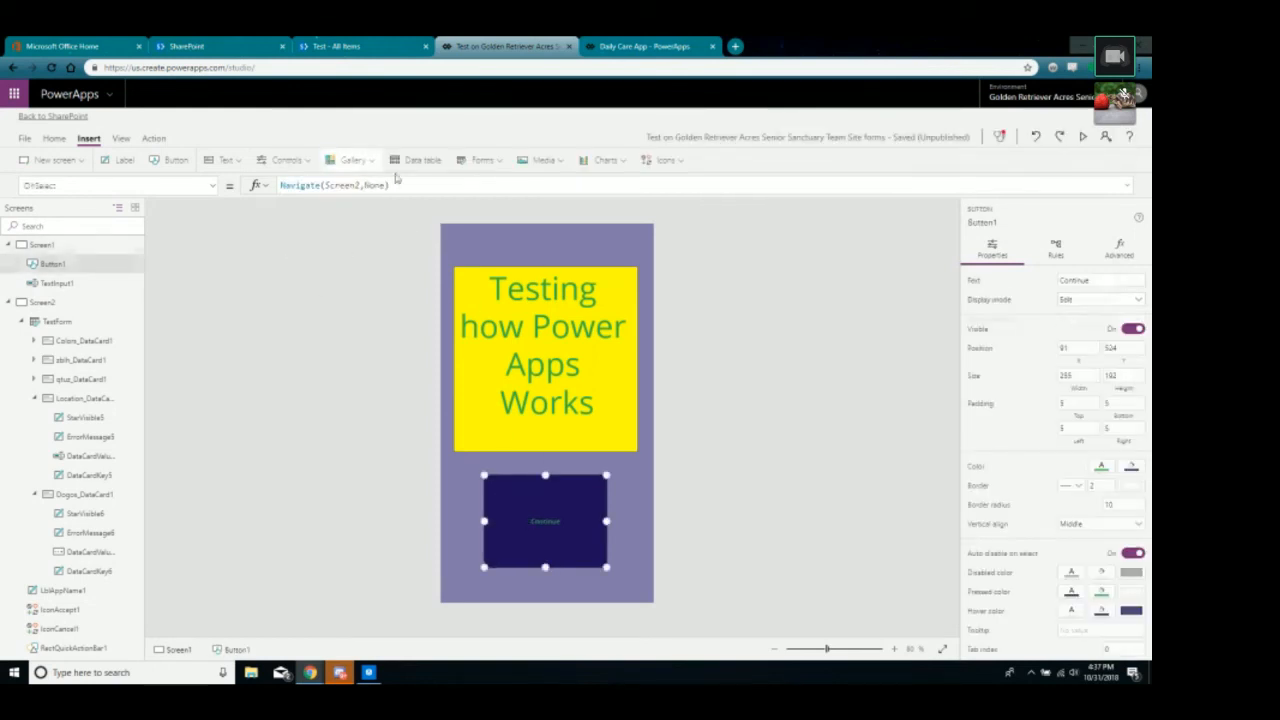
# On Screen2, review the cancel and checkmark icon formulas, then list new screen templates.
pyautogui.click(44, 302)
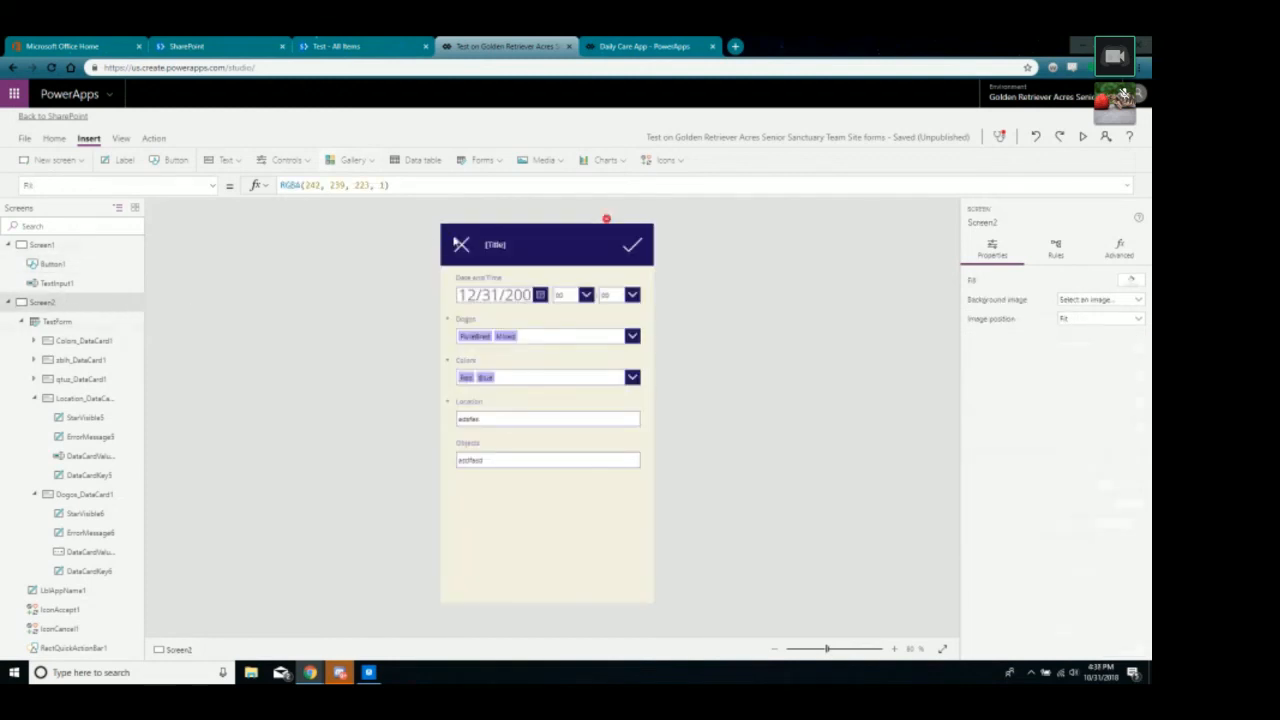
pyautogui.click(459, 244)
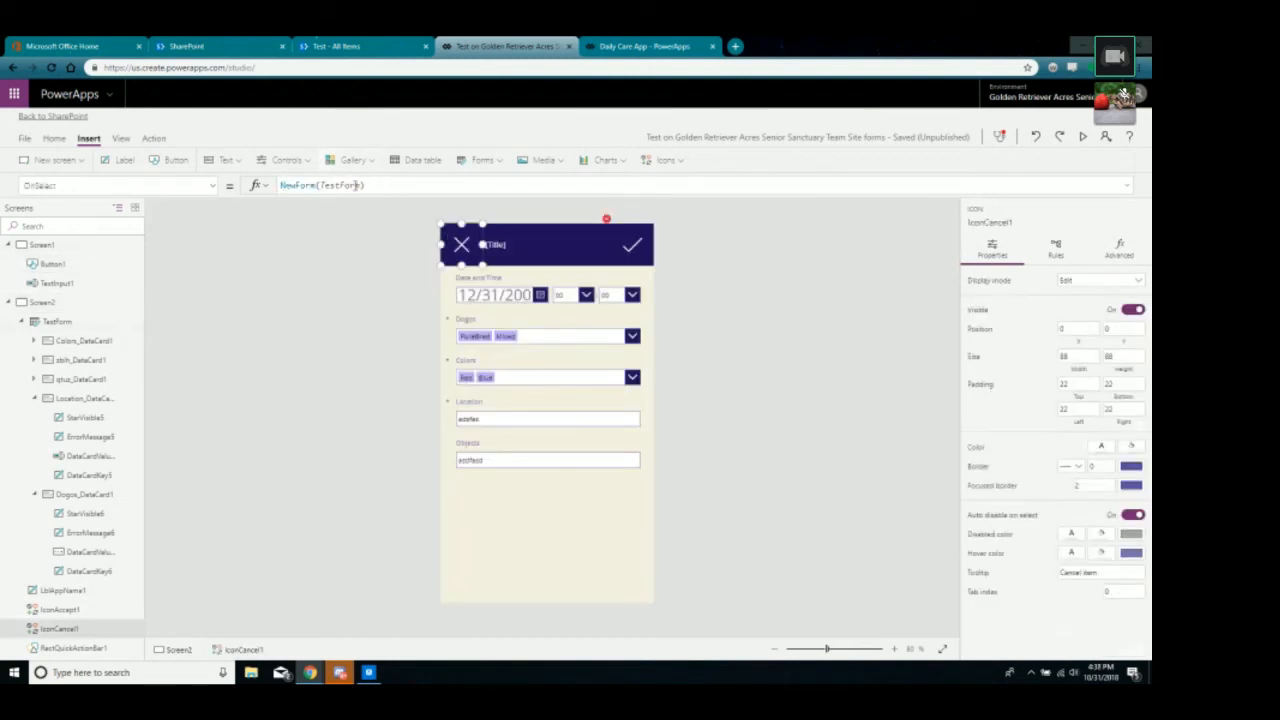
pyautogui.click(631, 246)
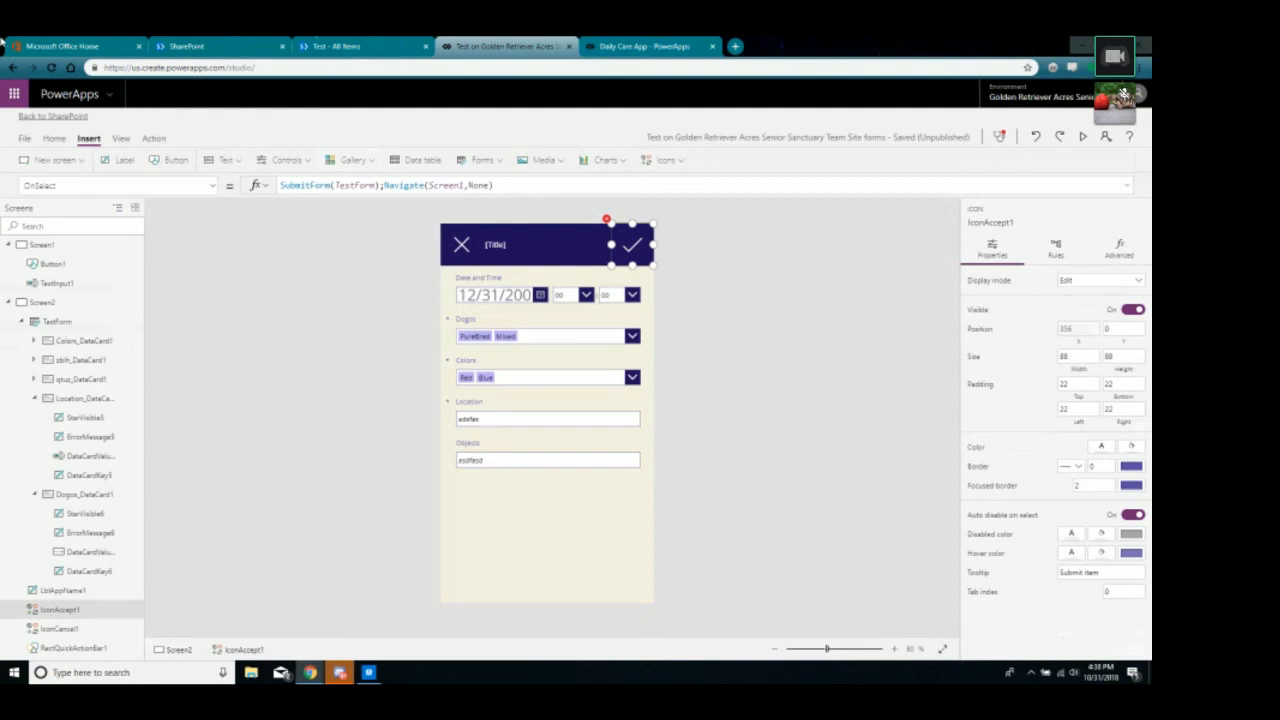
pyautogui.click(74, 163)
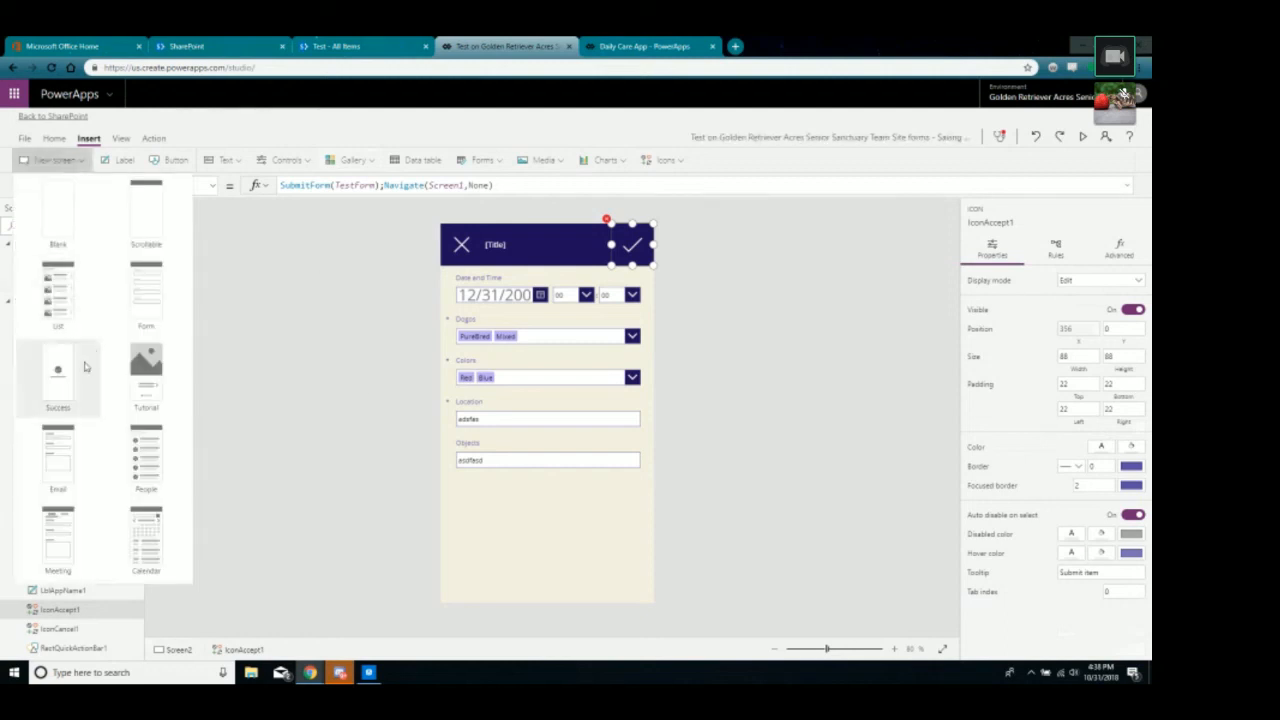
# Add Screen3 from the Success template, check Screen2 and Screen3, then go back to Screen1.
pyautogui.click(70, 391)
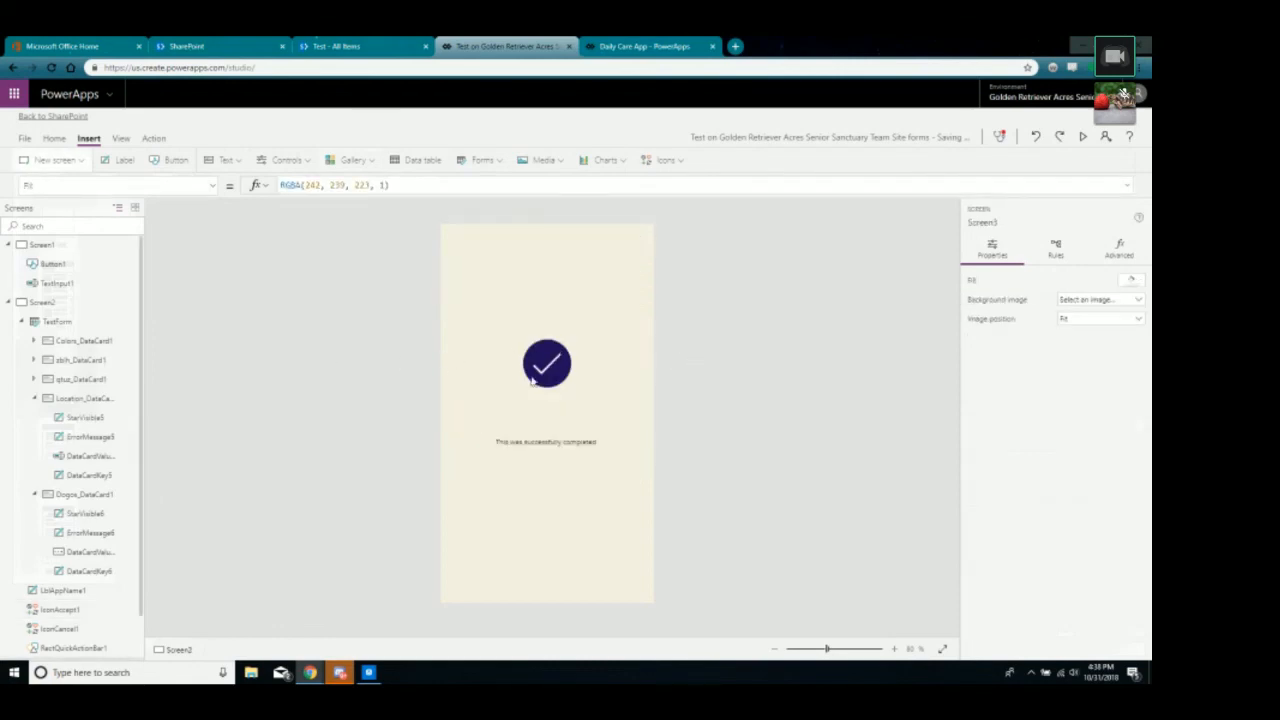
pyautogui.click(46, 302)
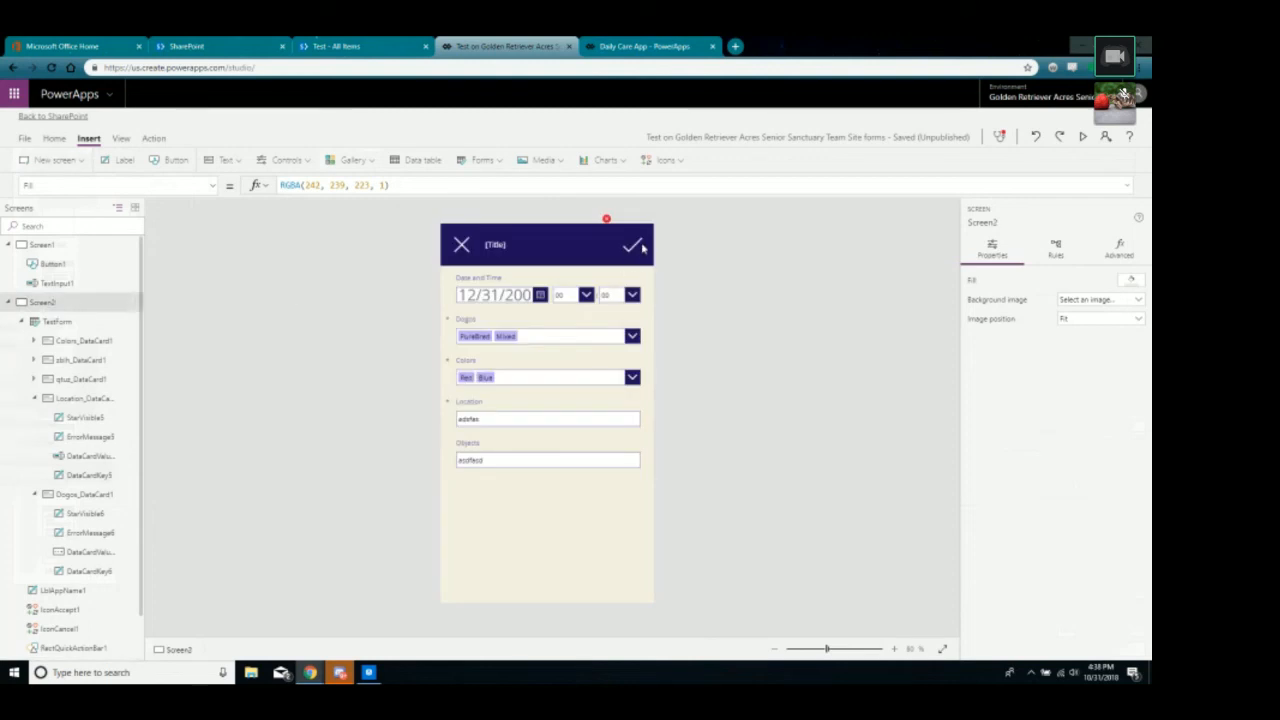
pyautogui.scroll(-2, 40, 525)
pyautogui.click(43, 593)
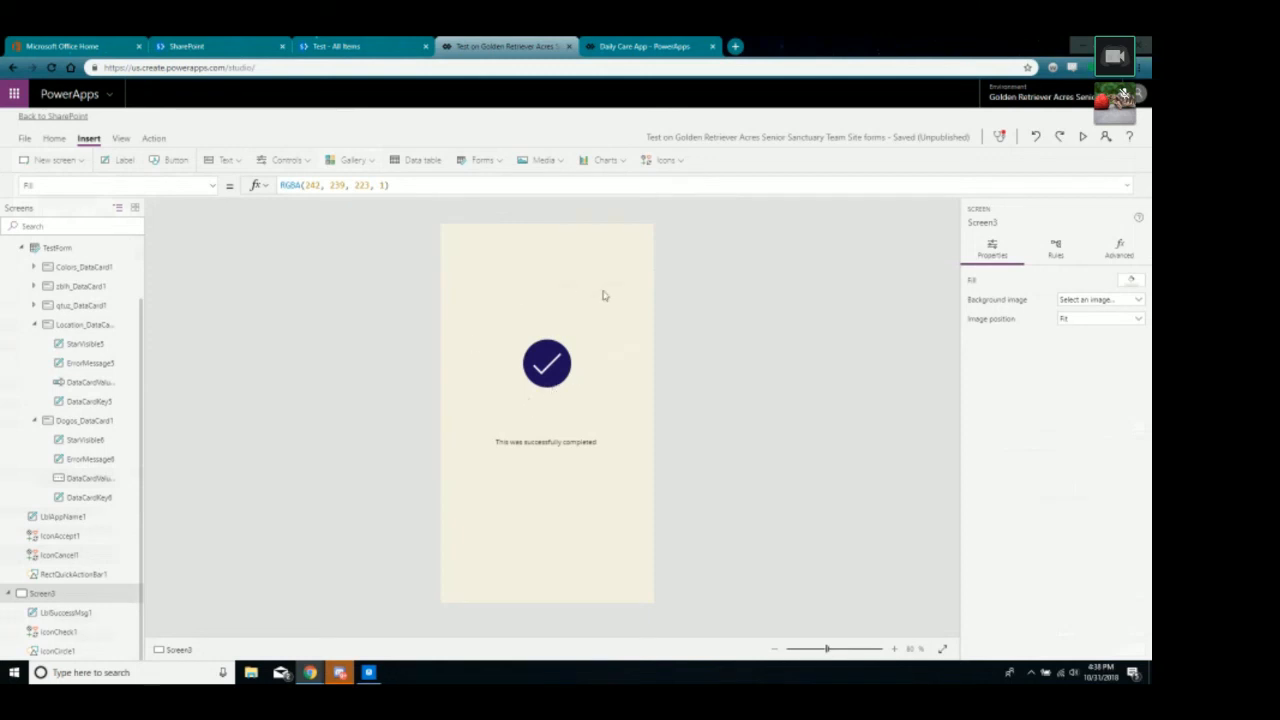
pyautogui.scroll(2, 63, 255)
pyautogui.click(62, 250)
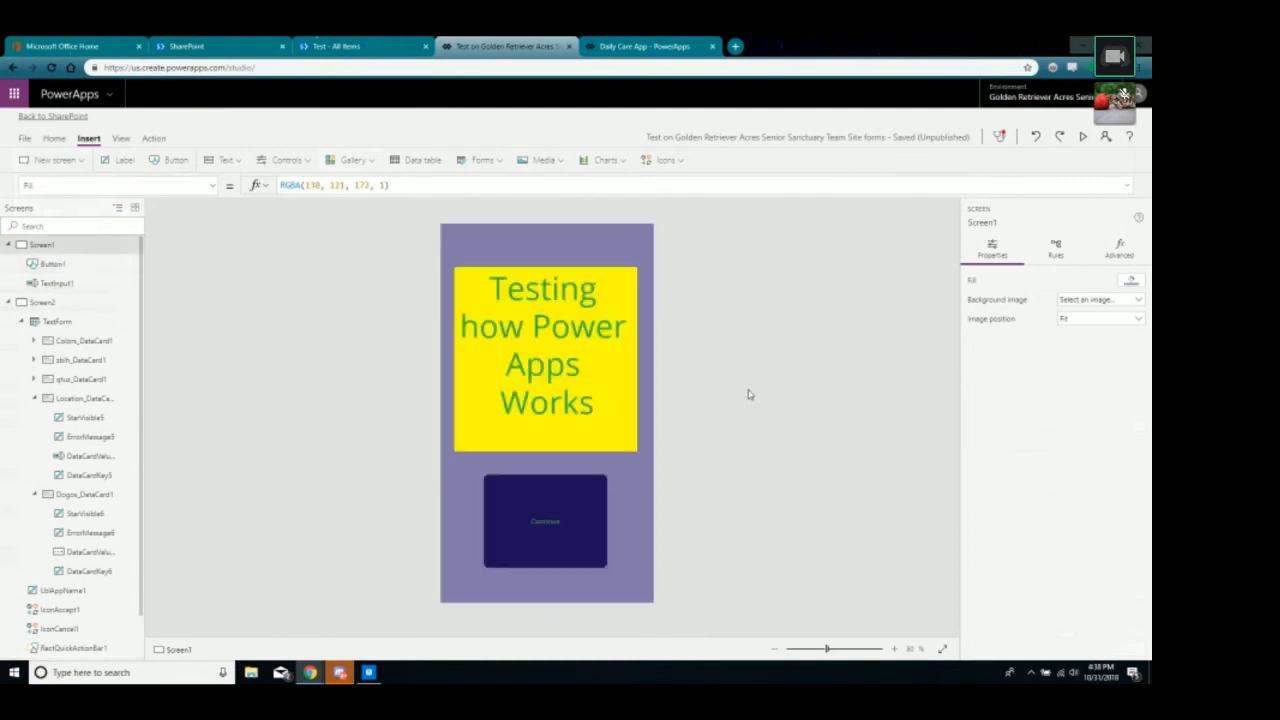